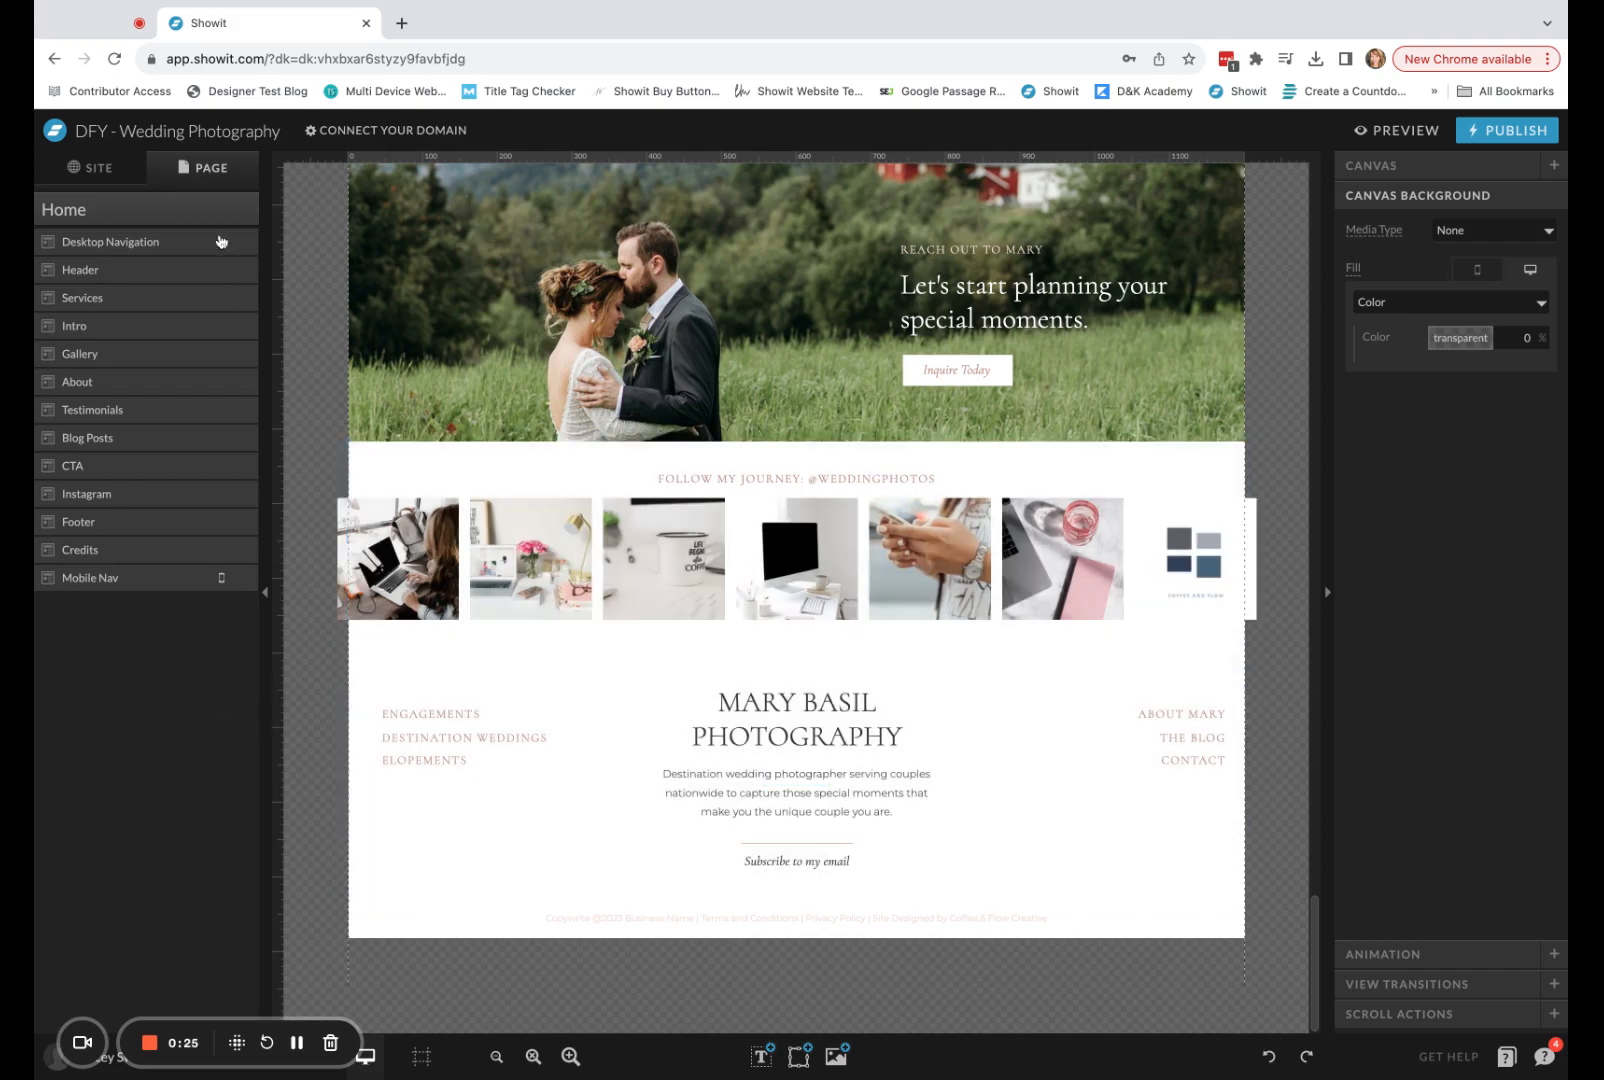
Add a blank canvas to the Home page and increase its desktop height to about 555 px.
{"action": "left_click", "coordinate": [50, 218]}
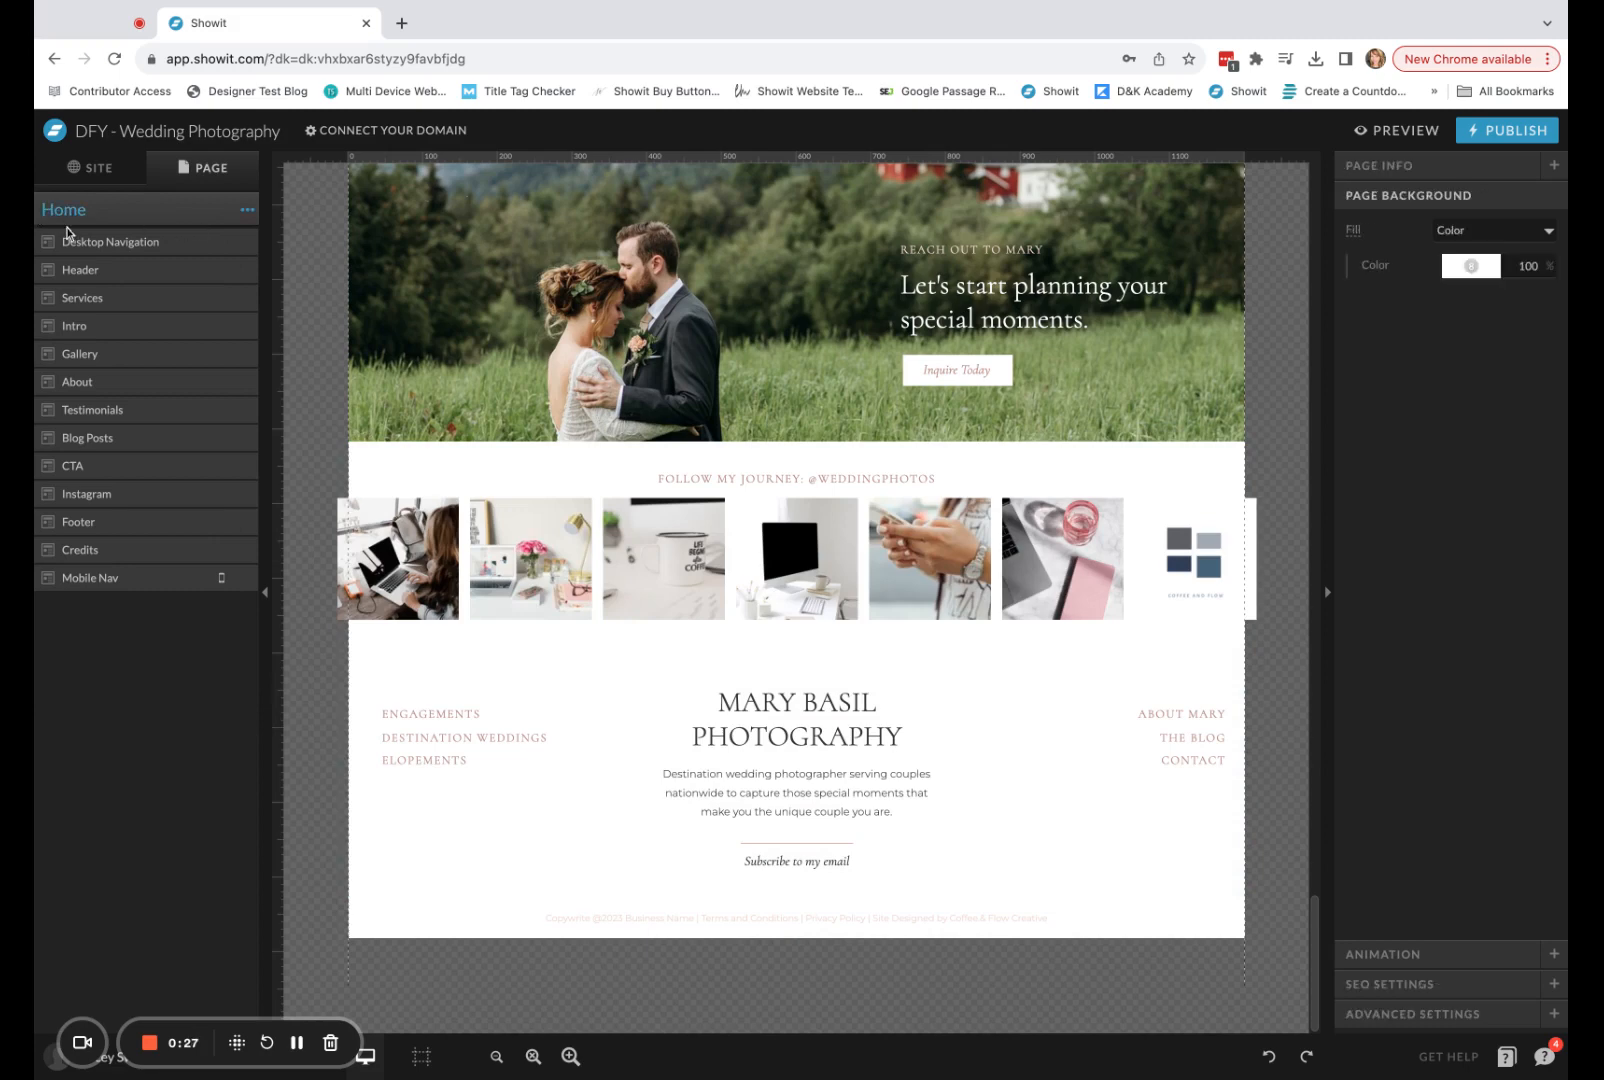
{"action": "left_click", "coordinate": [250, 212]}
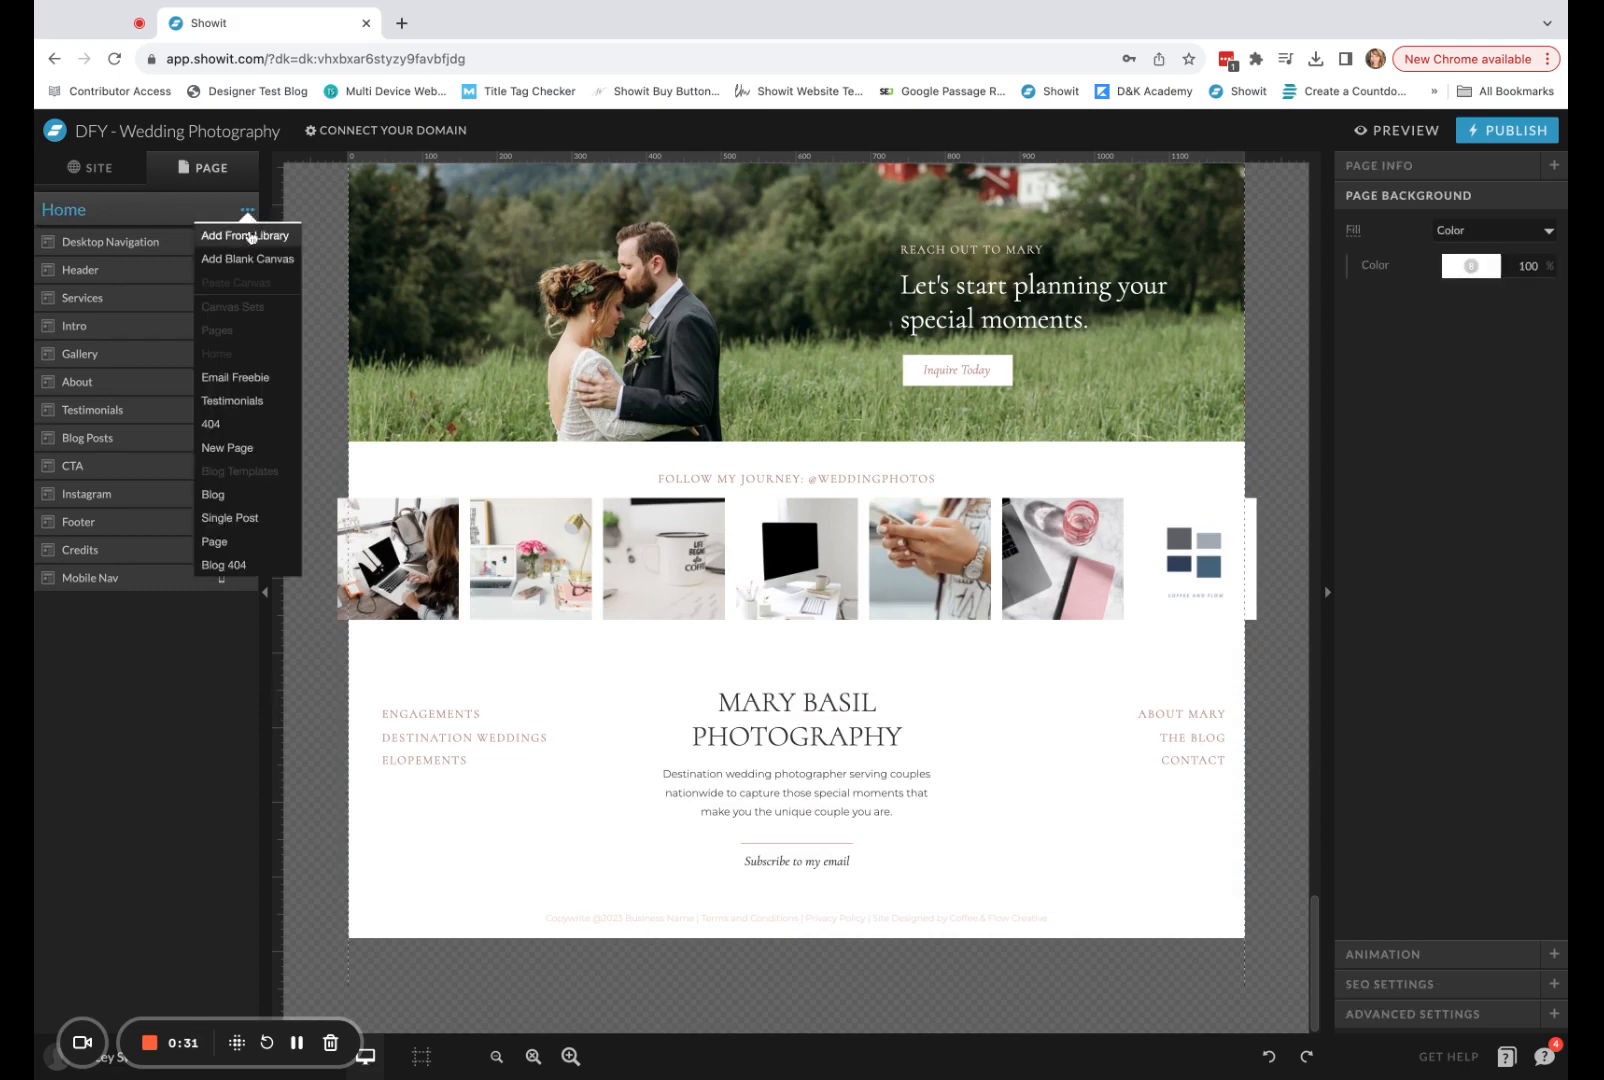
{"action": "left_click", "coordinate": [245, 260]}
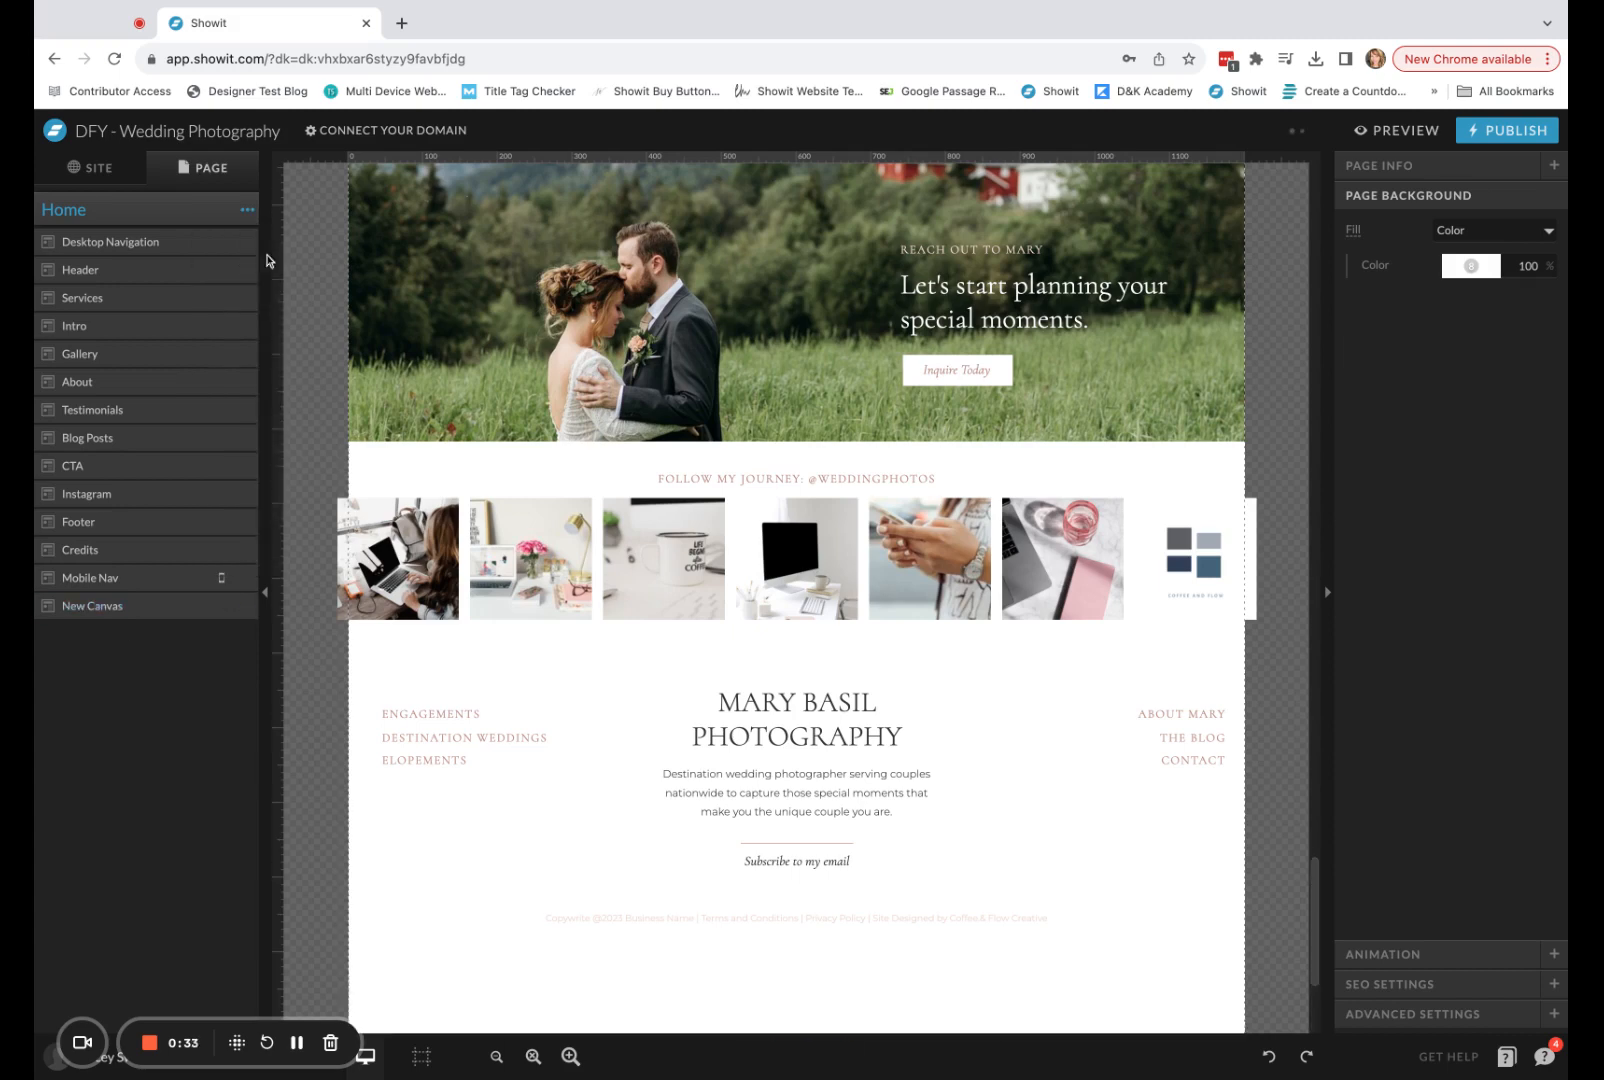
{"action": "left_click", "coordinate": [118, 611]}
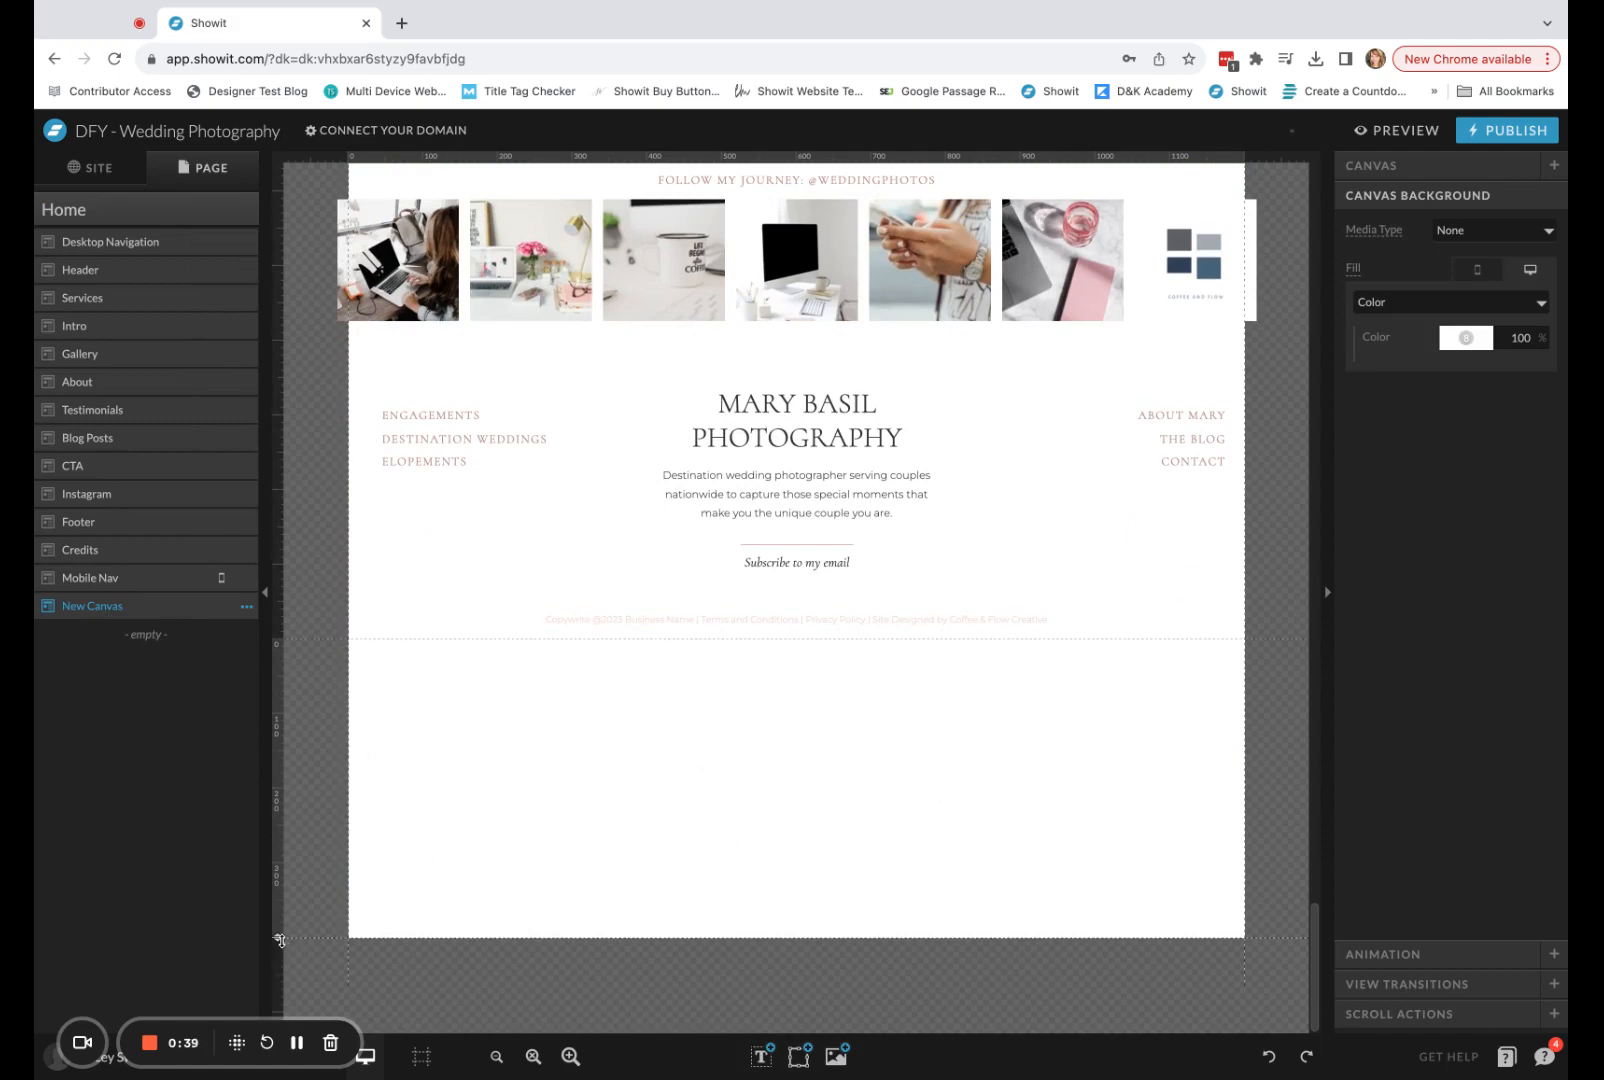
{"action": "left_click_drag", "start_coordinate": [278, 938], "coordinate": [278, 1015]}
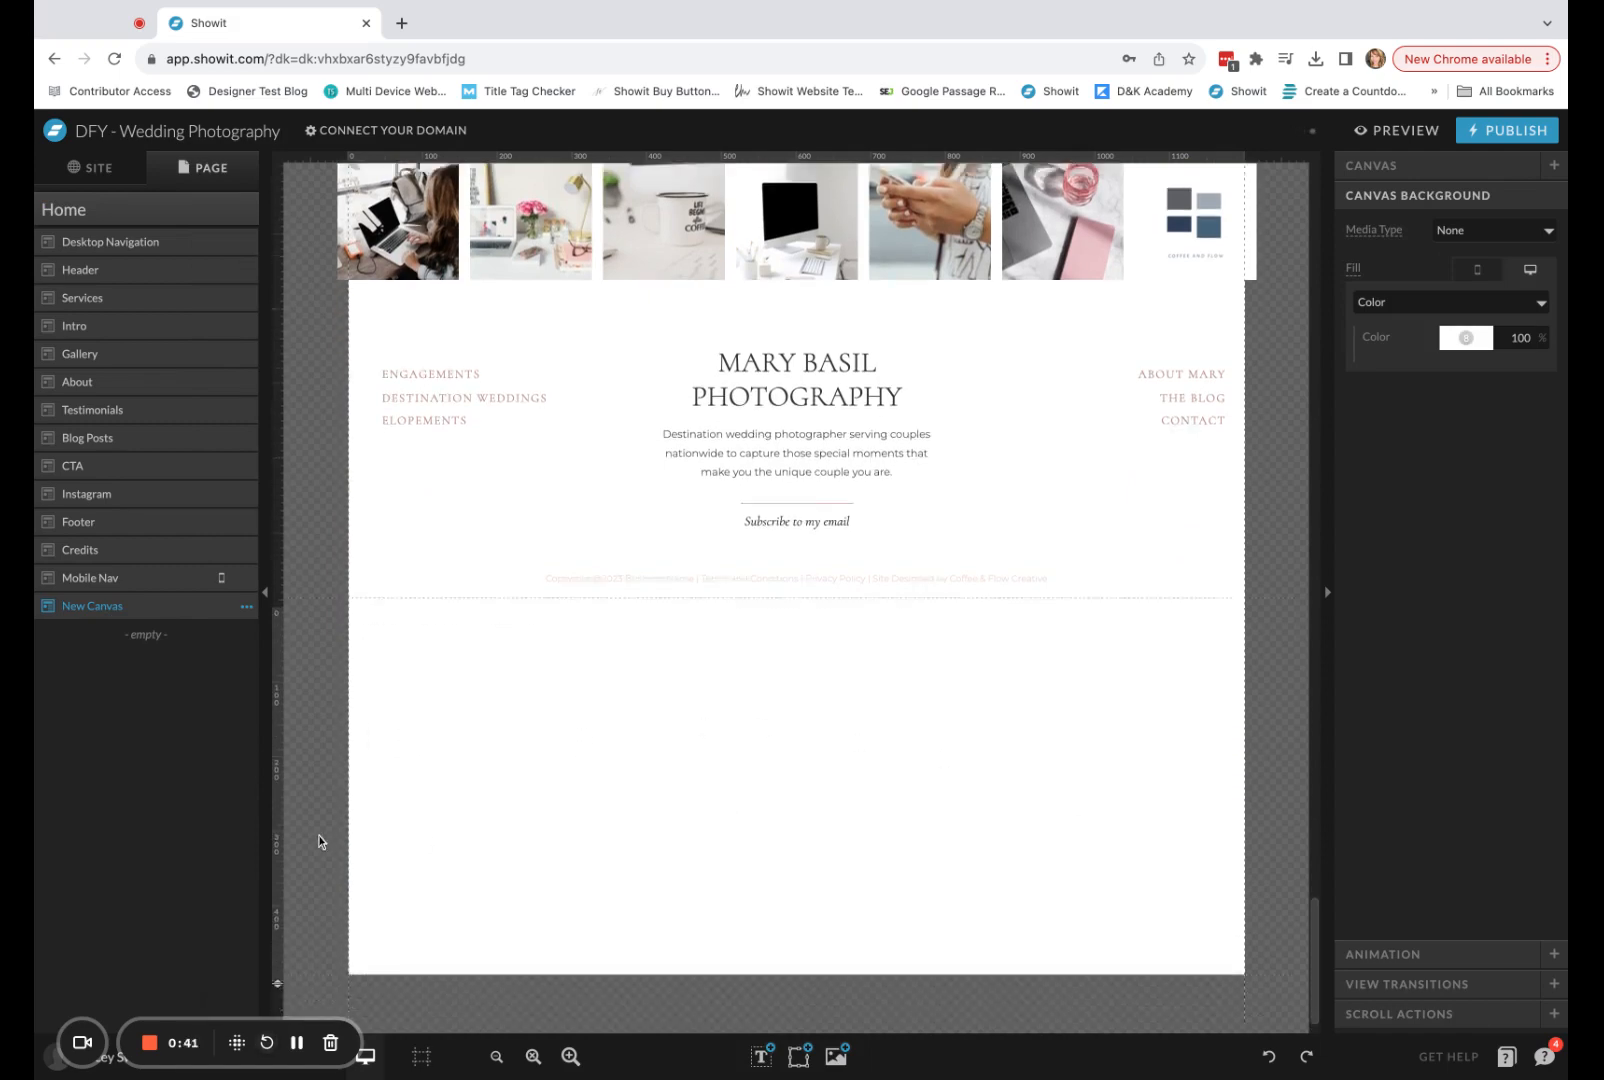
{"action": "left_click_drag", "start_coordinate": [273, 940], "coordinate": [278, 977]}
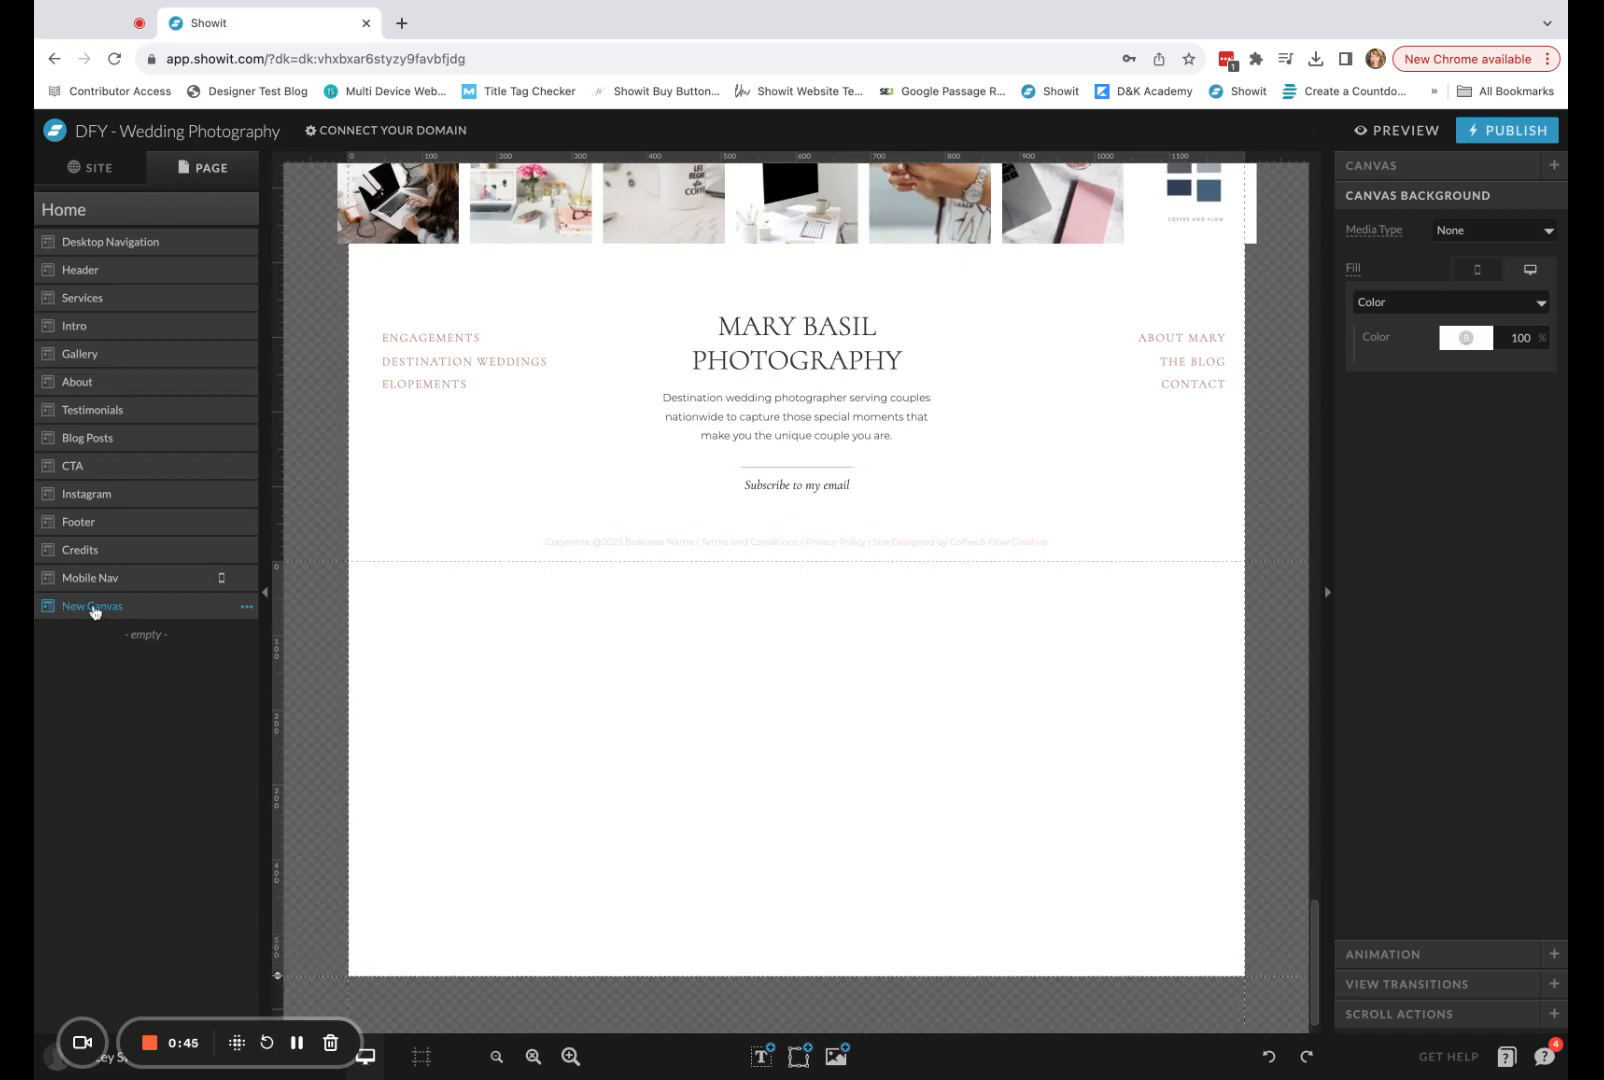
Rename the new canvas as Pop-Up.
{"action": "left_click", "coordinate": [247, 608]}
{"action": "left_click", "coordinate": [255, 631]}
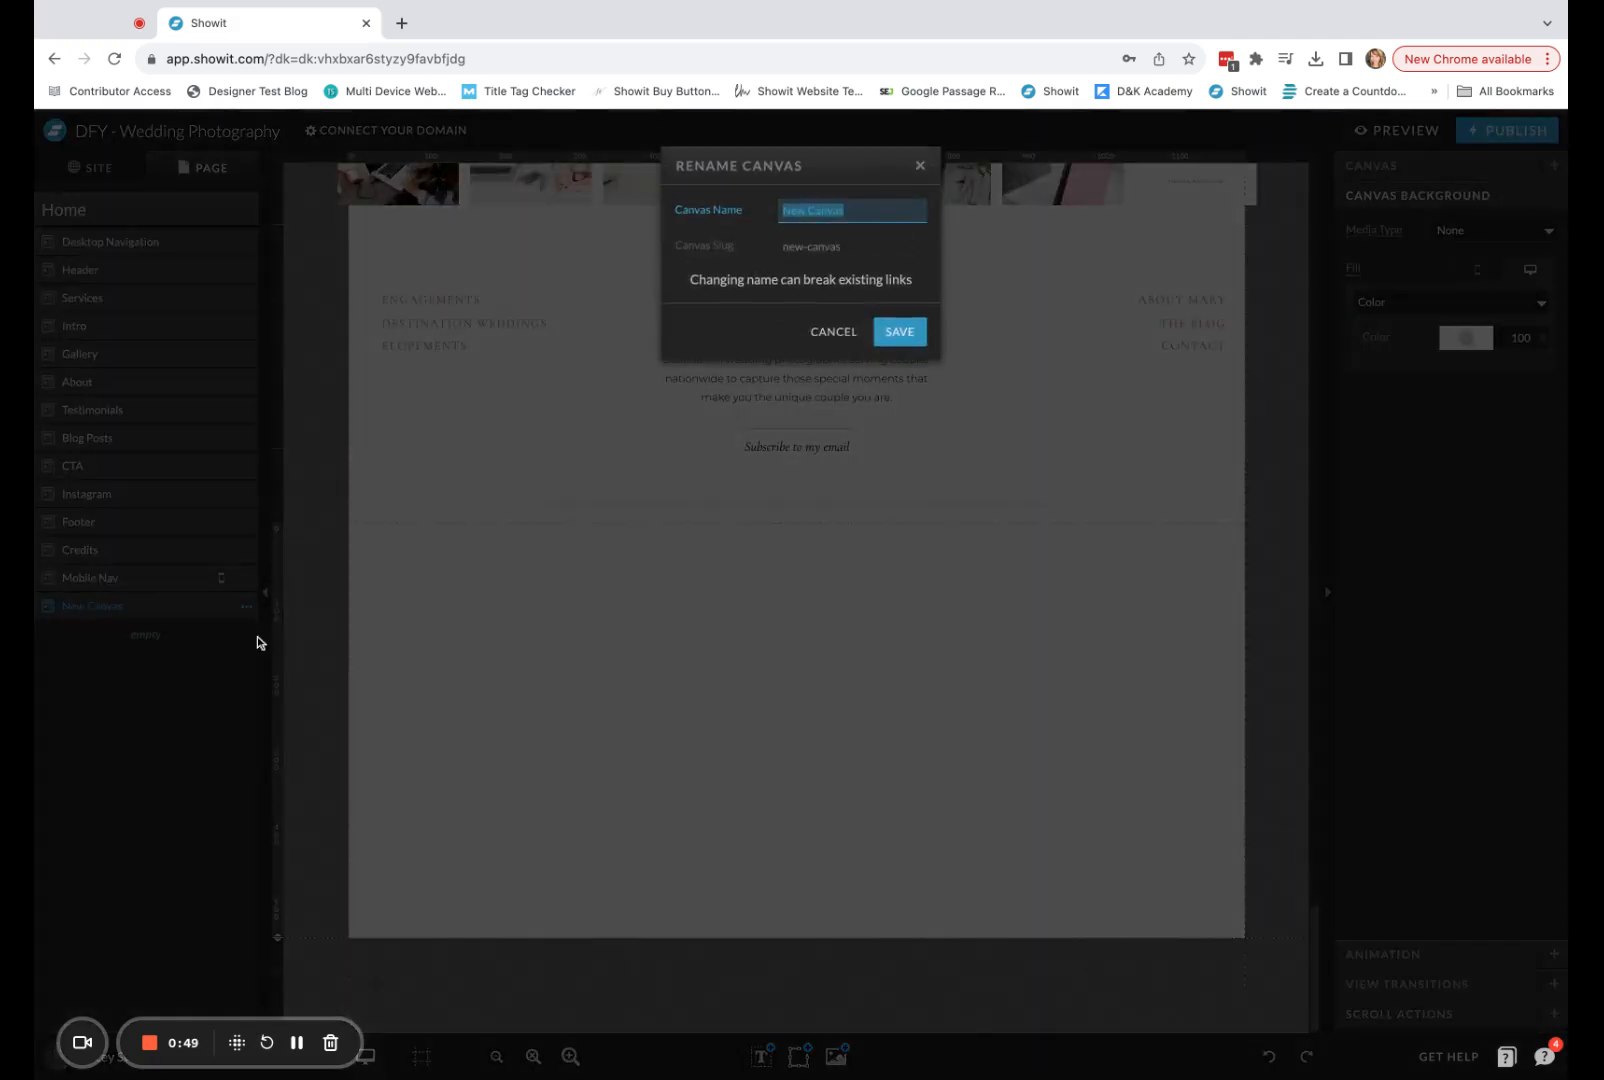
{"action": "type", "text": "Pop-Up"}
{"action": "key", "text": "Return"}
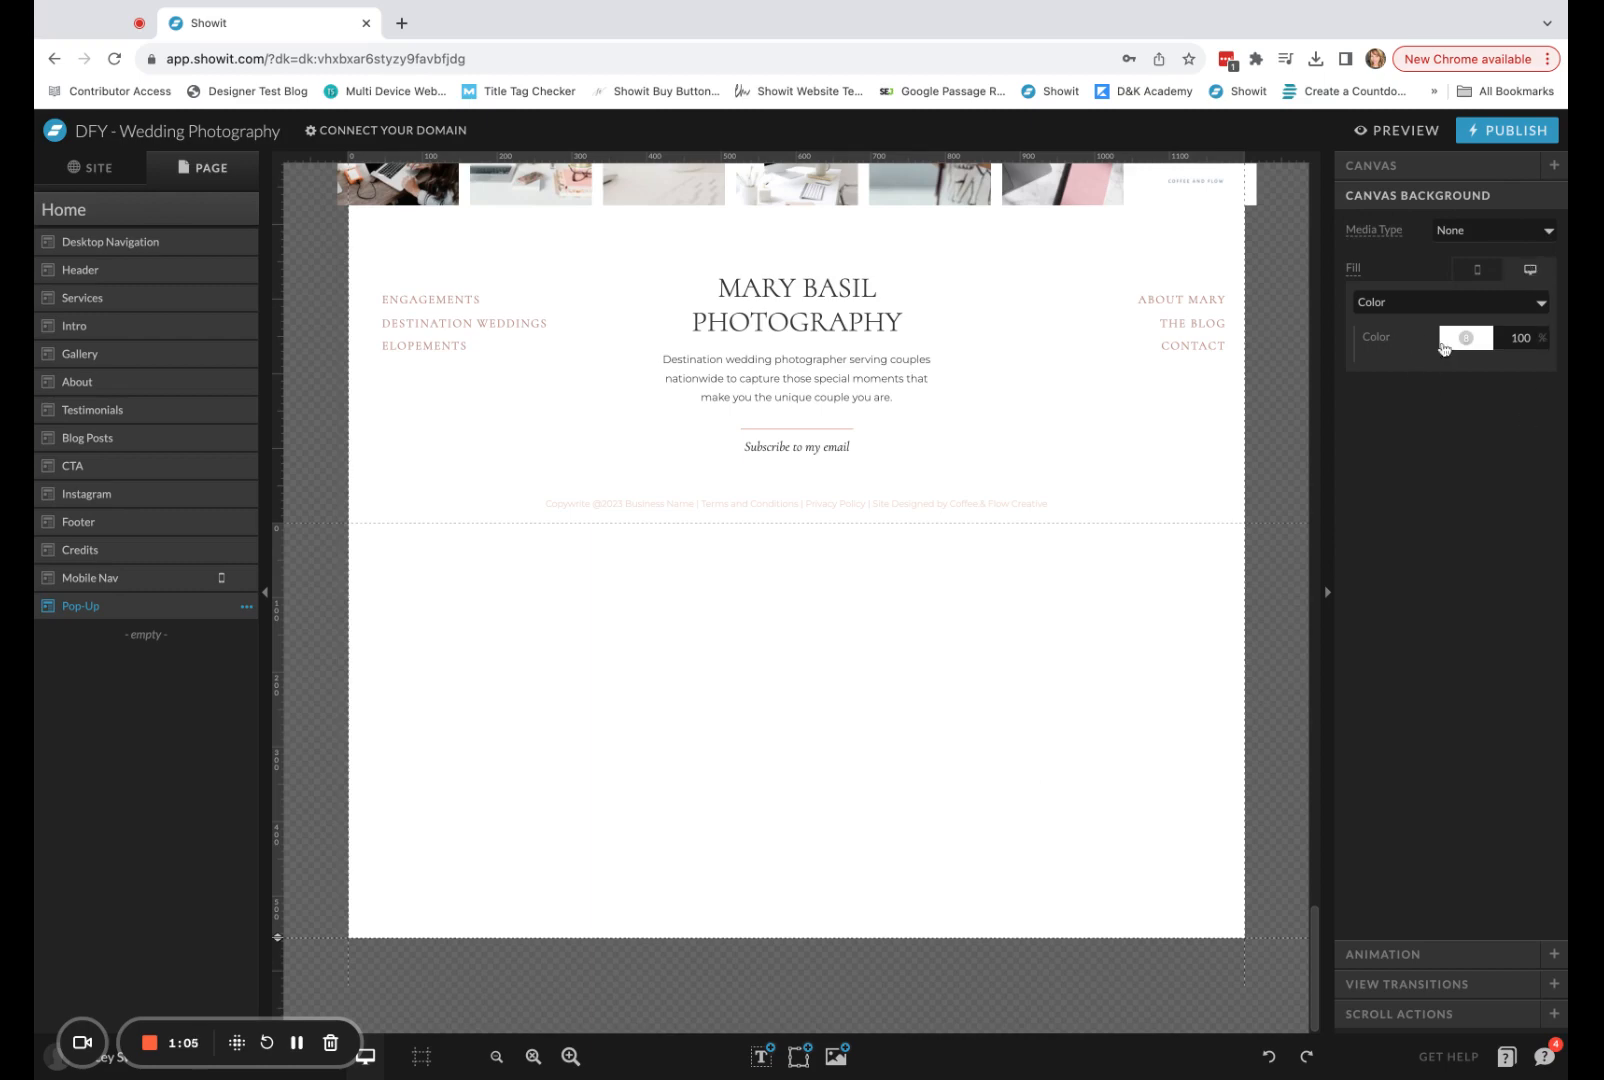
Make the Pop-Up canvas background color transparent for both the desktop and mobile layouts.
{"action": "left_click", "coordinate": [1482, 344]}
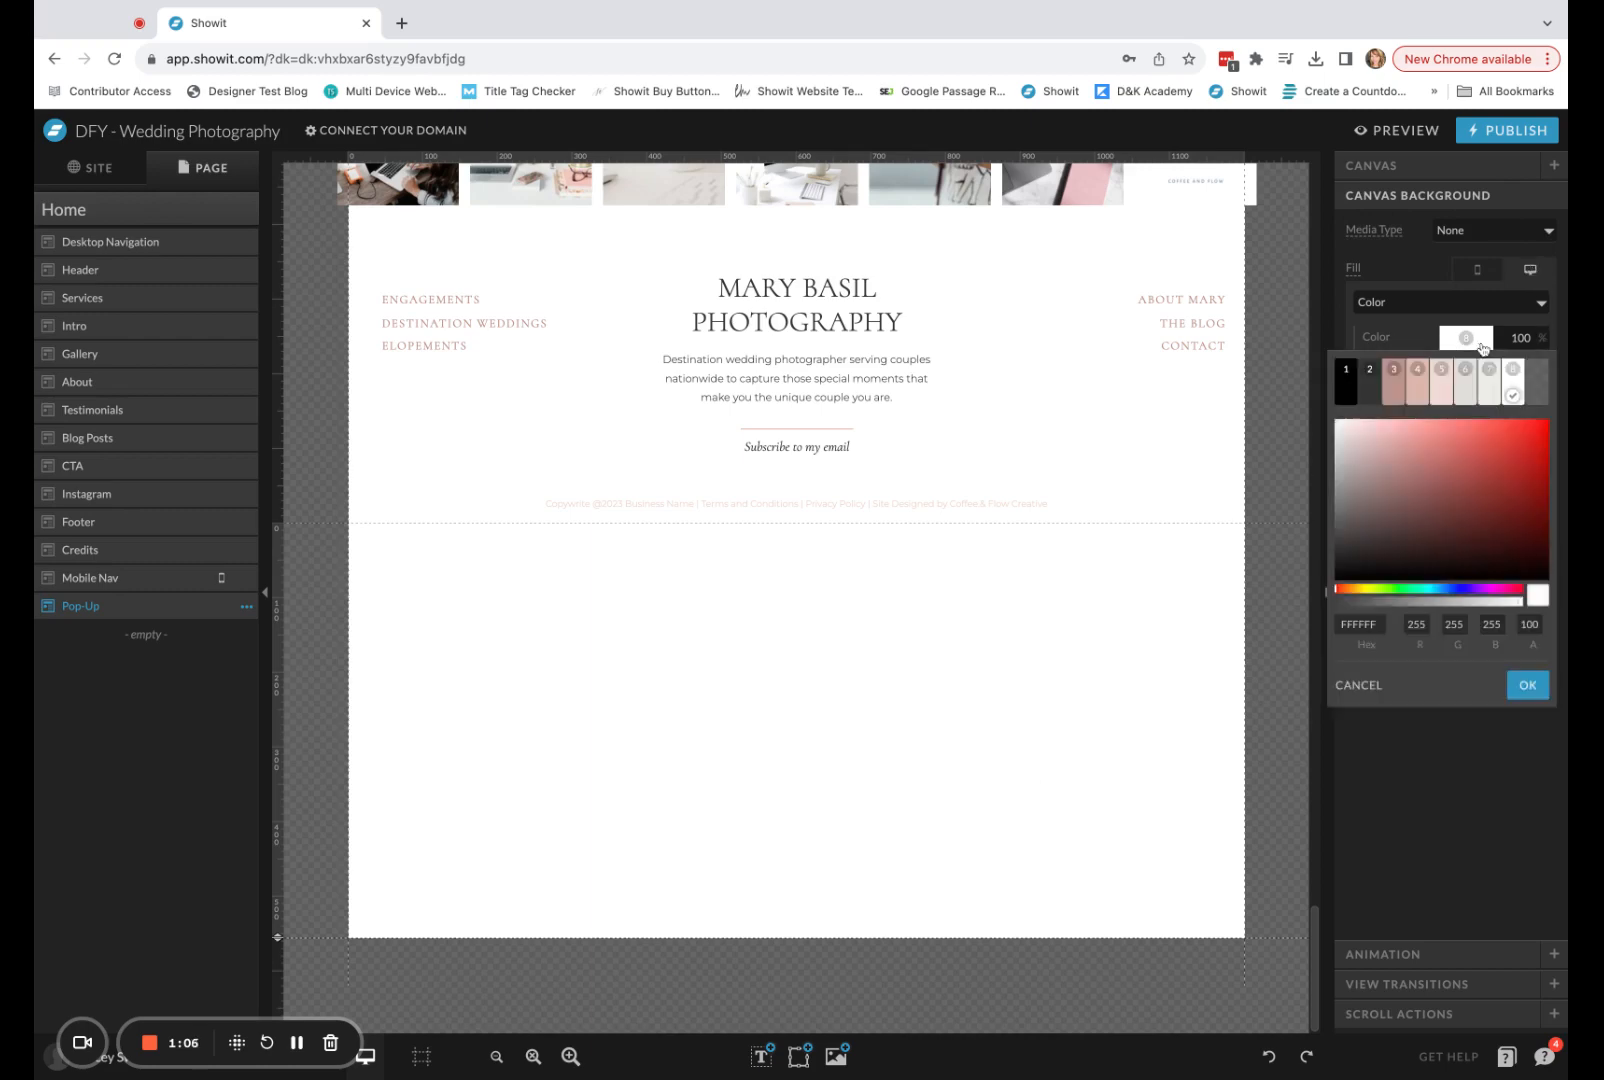
{"action": "left_click", "coordinate": [1540, 393]}
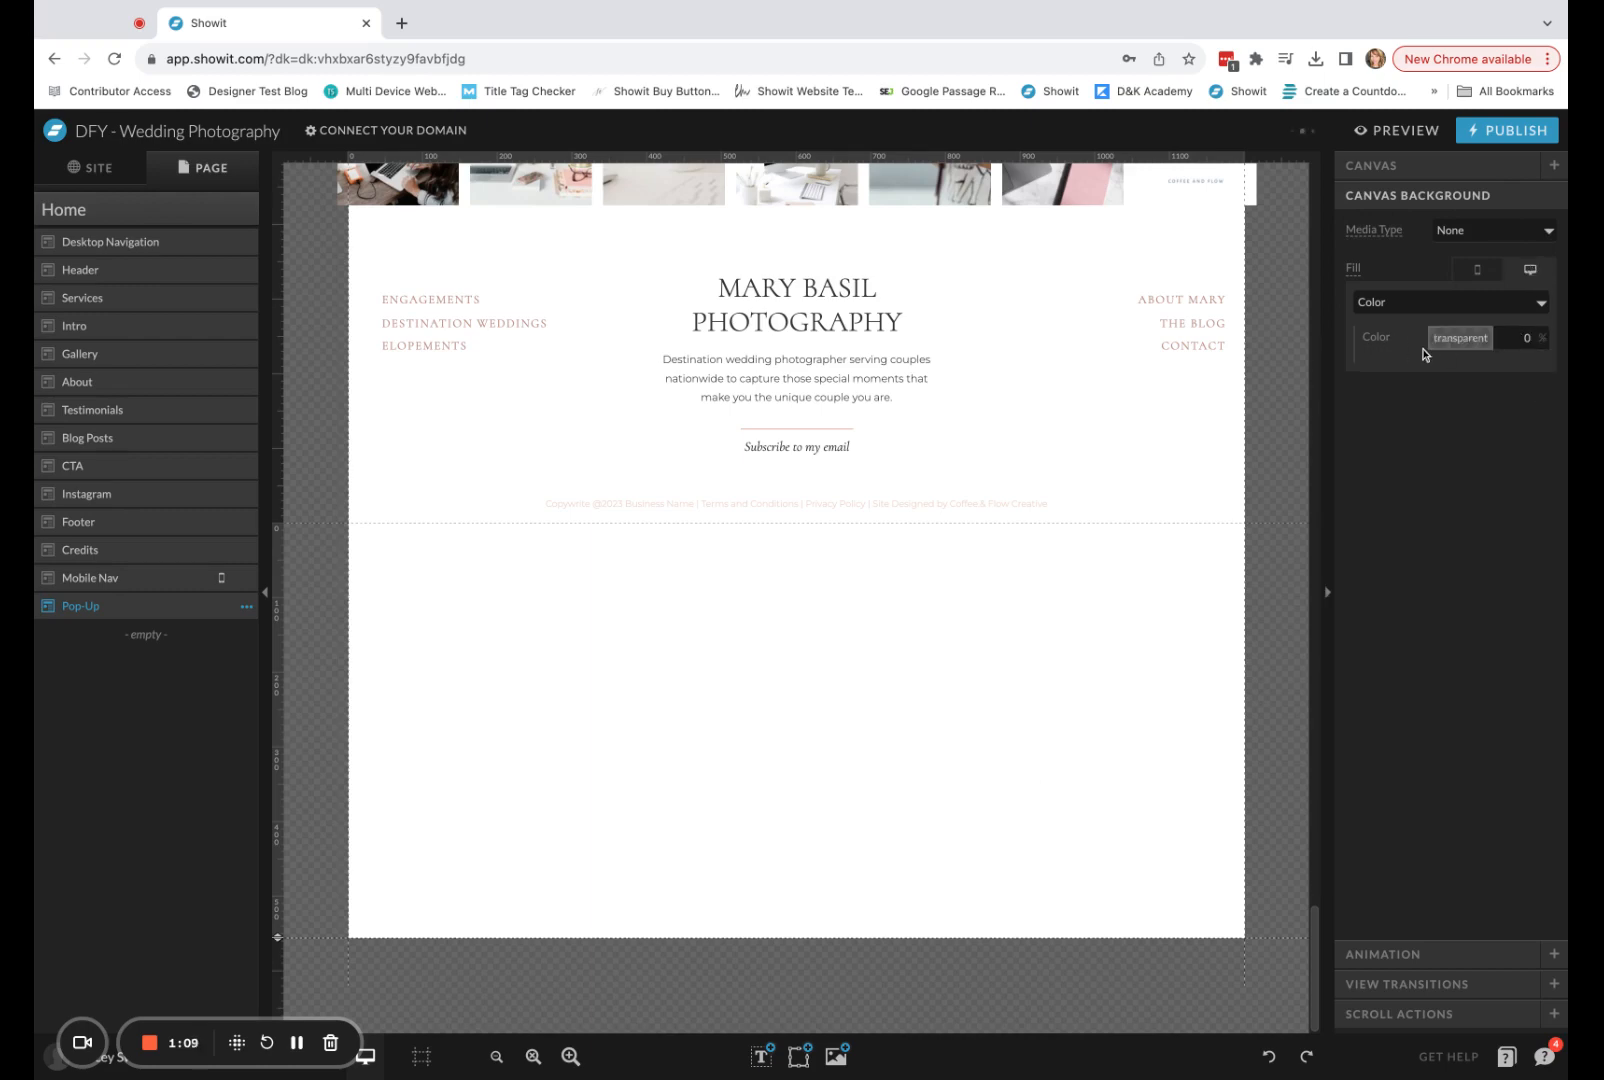
{"action": "left_click", "coordinate": [1478, 270]}
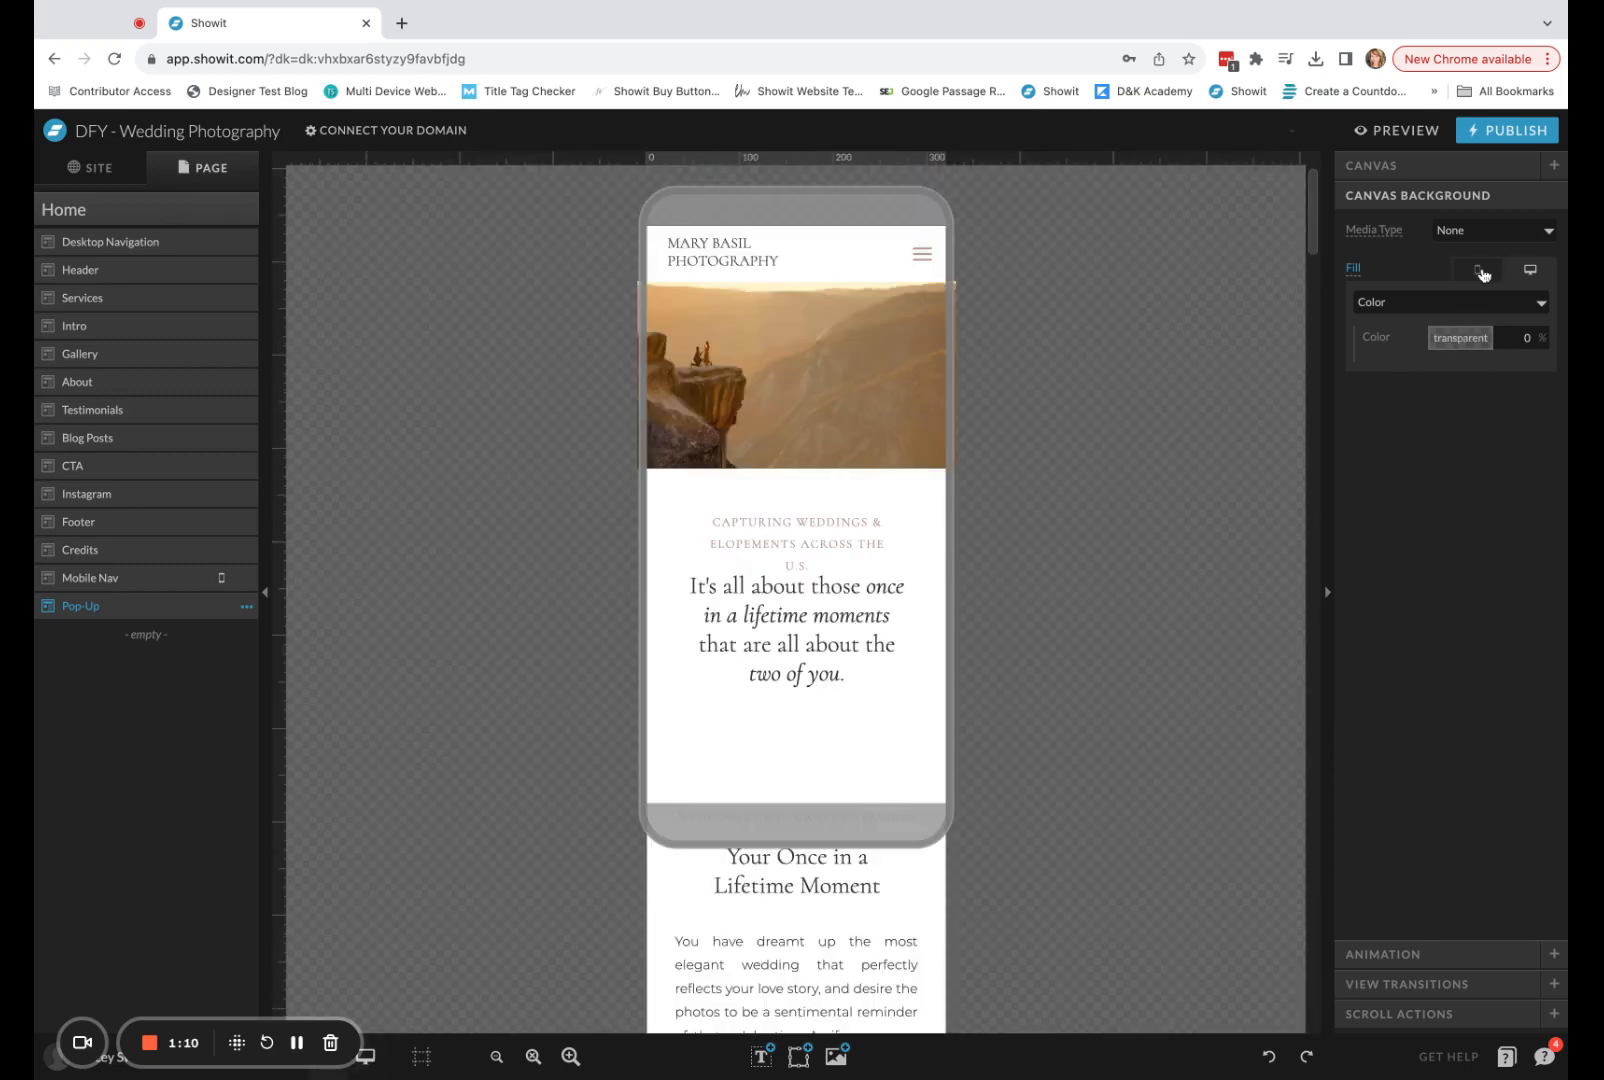
{"action": "left_click", "coordinate": [1466, 338]}
{"action": "left_click", "coordinate": [1545, 403]}
{"action": "left_click", "coordinate": [1530, 270]}
Display the mobile and desktop layouts side by side and adjust the zoom of the desktop view.
{"action": "scroll", "coordinate": [1036, 469], "scroll_direction": "down", "scroll_amount": 3}
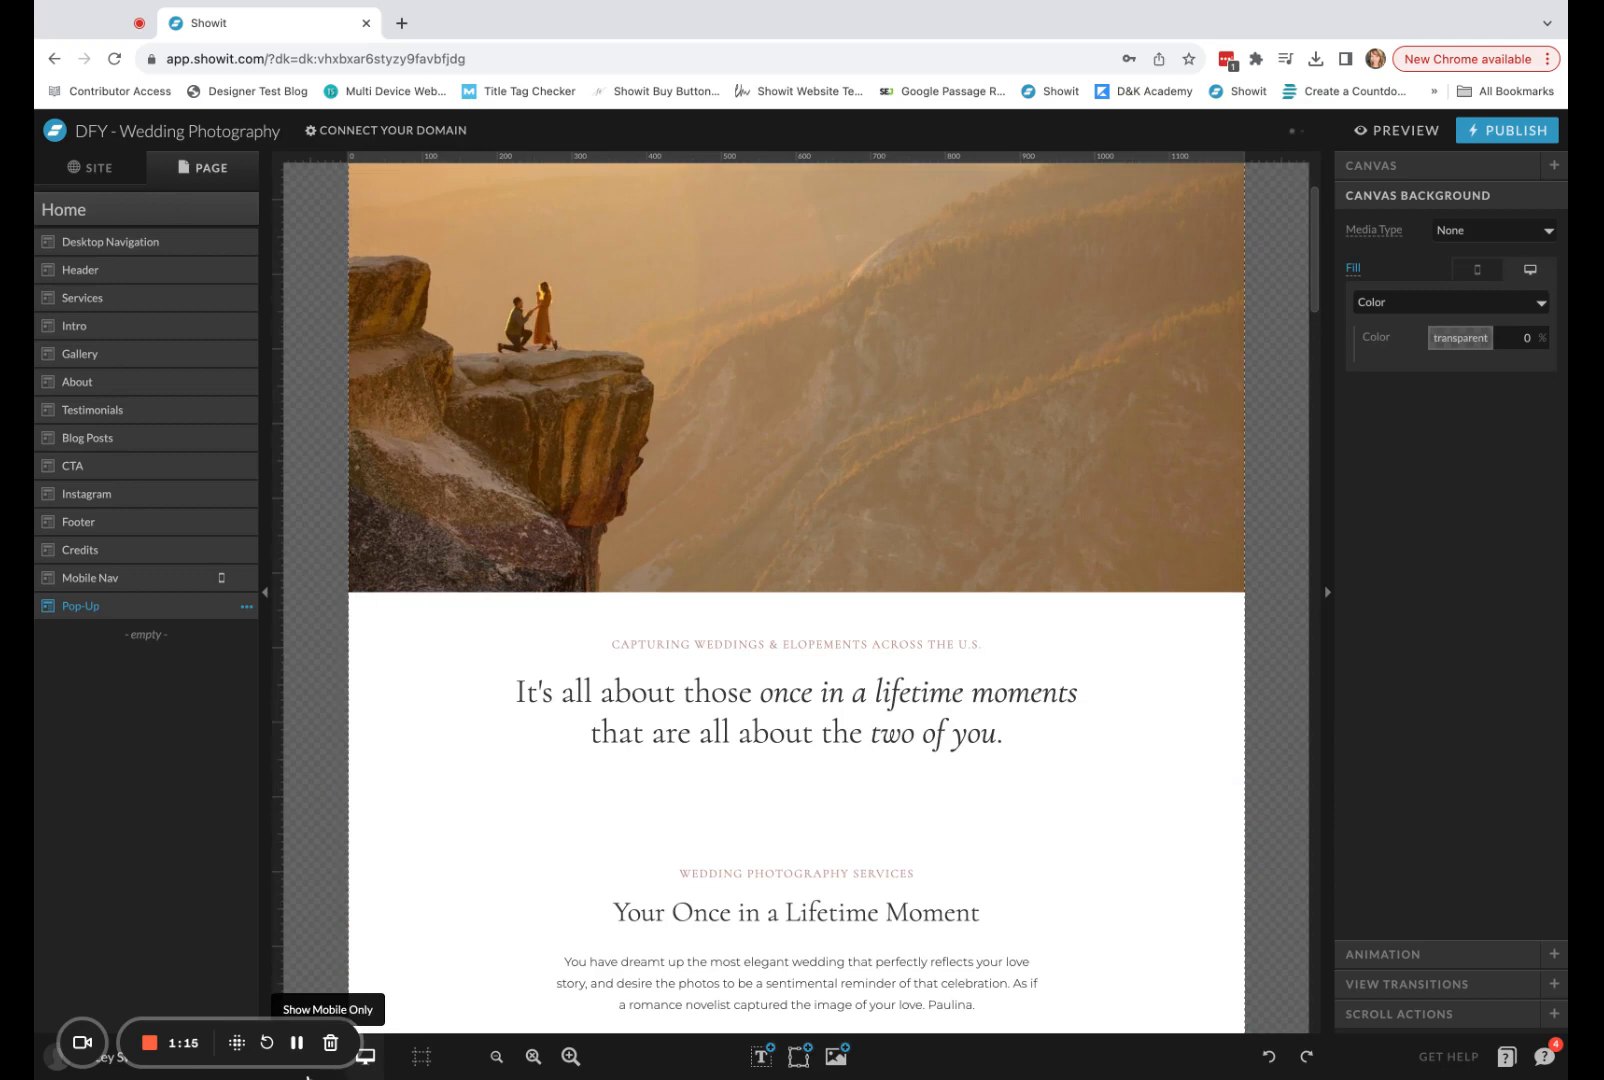
{"action": "left_click", "coordinate": [307, 1074]}
{"action": "left_click", "coordinate": [835, 820]}
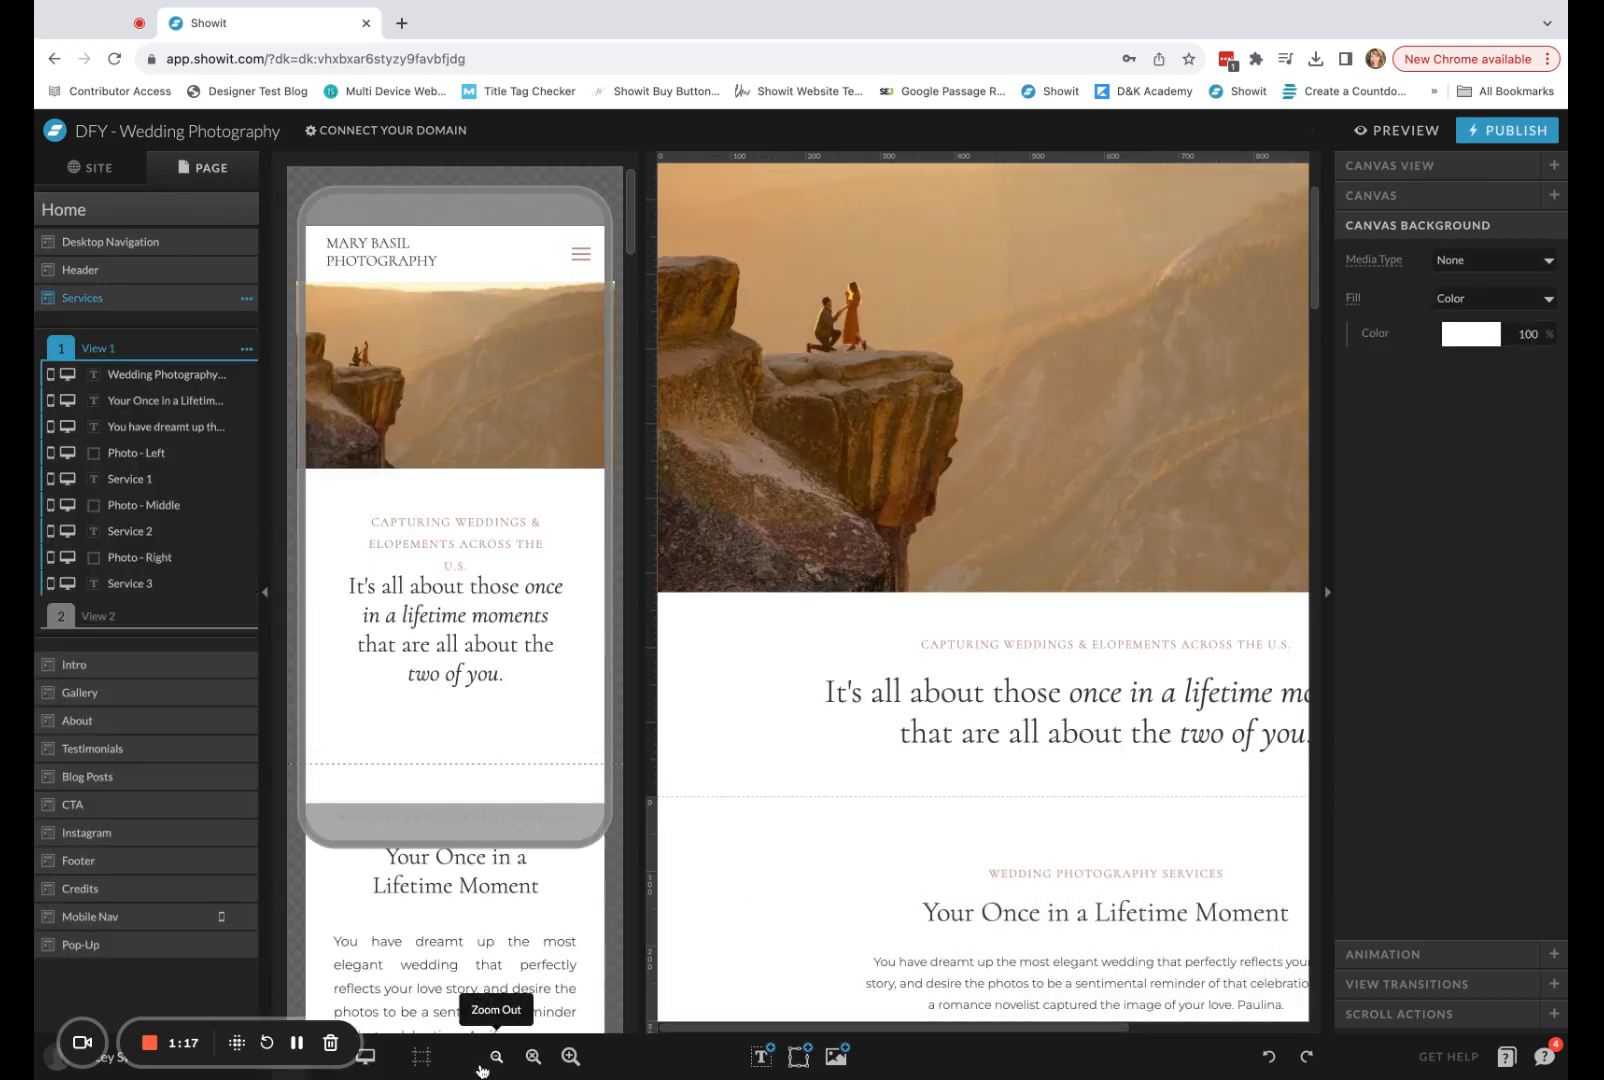
{"action": "left_click", "coordinate": [492, 1064]}
{"action": "left_click", "coordinate": [492, 1064]}
{"action": "left_click", "coordinate": [492, 1064]}
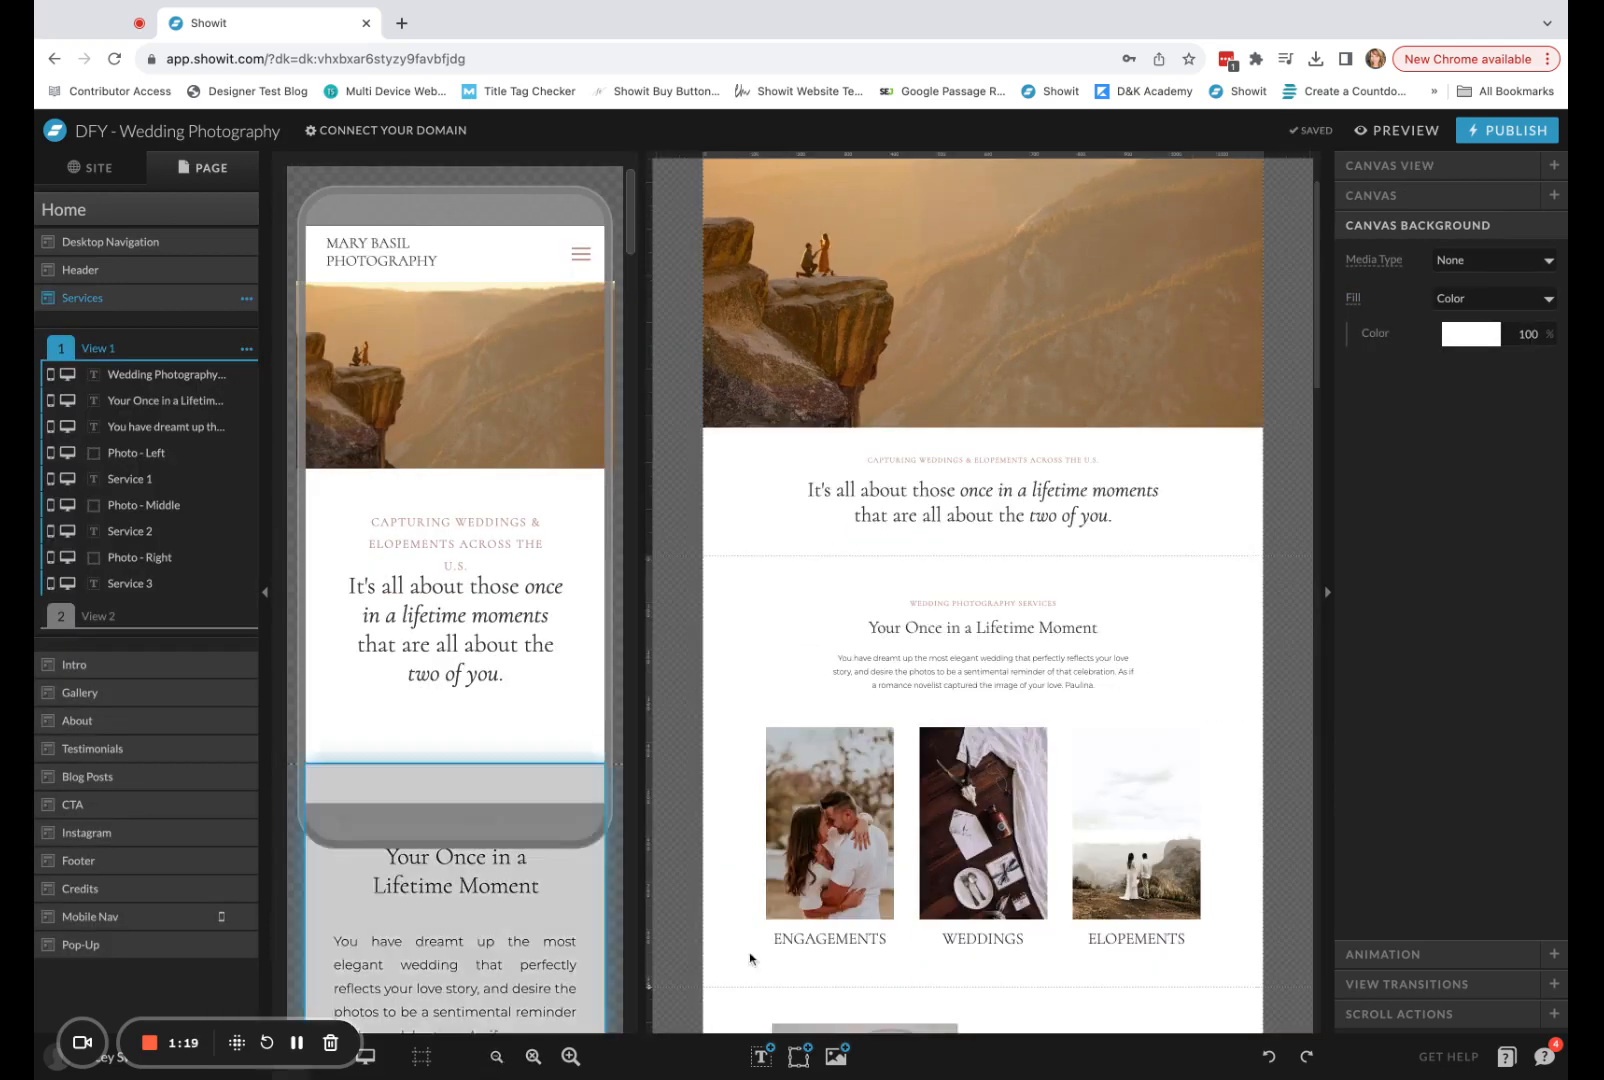
{"action": "scroll", "coordinate": [1000, 830], "scroll_direction": "down", "scroll_amount": 2}
{"action": "scroll", "coordinate": [985, 900], "scroll_direction": "down", "scroll_amount": 1}
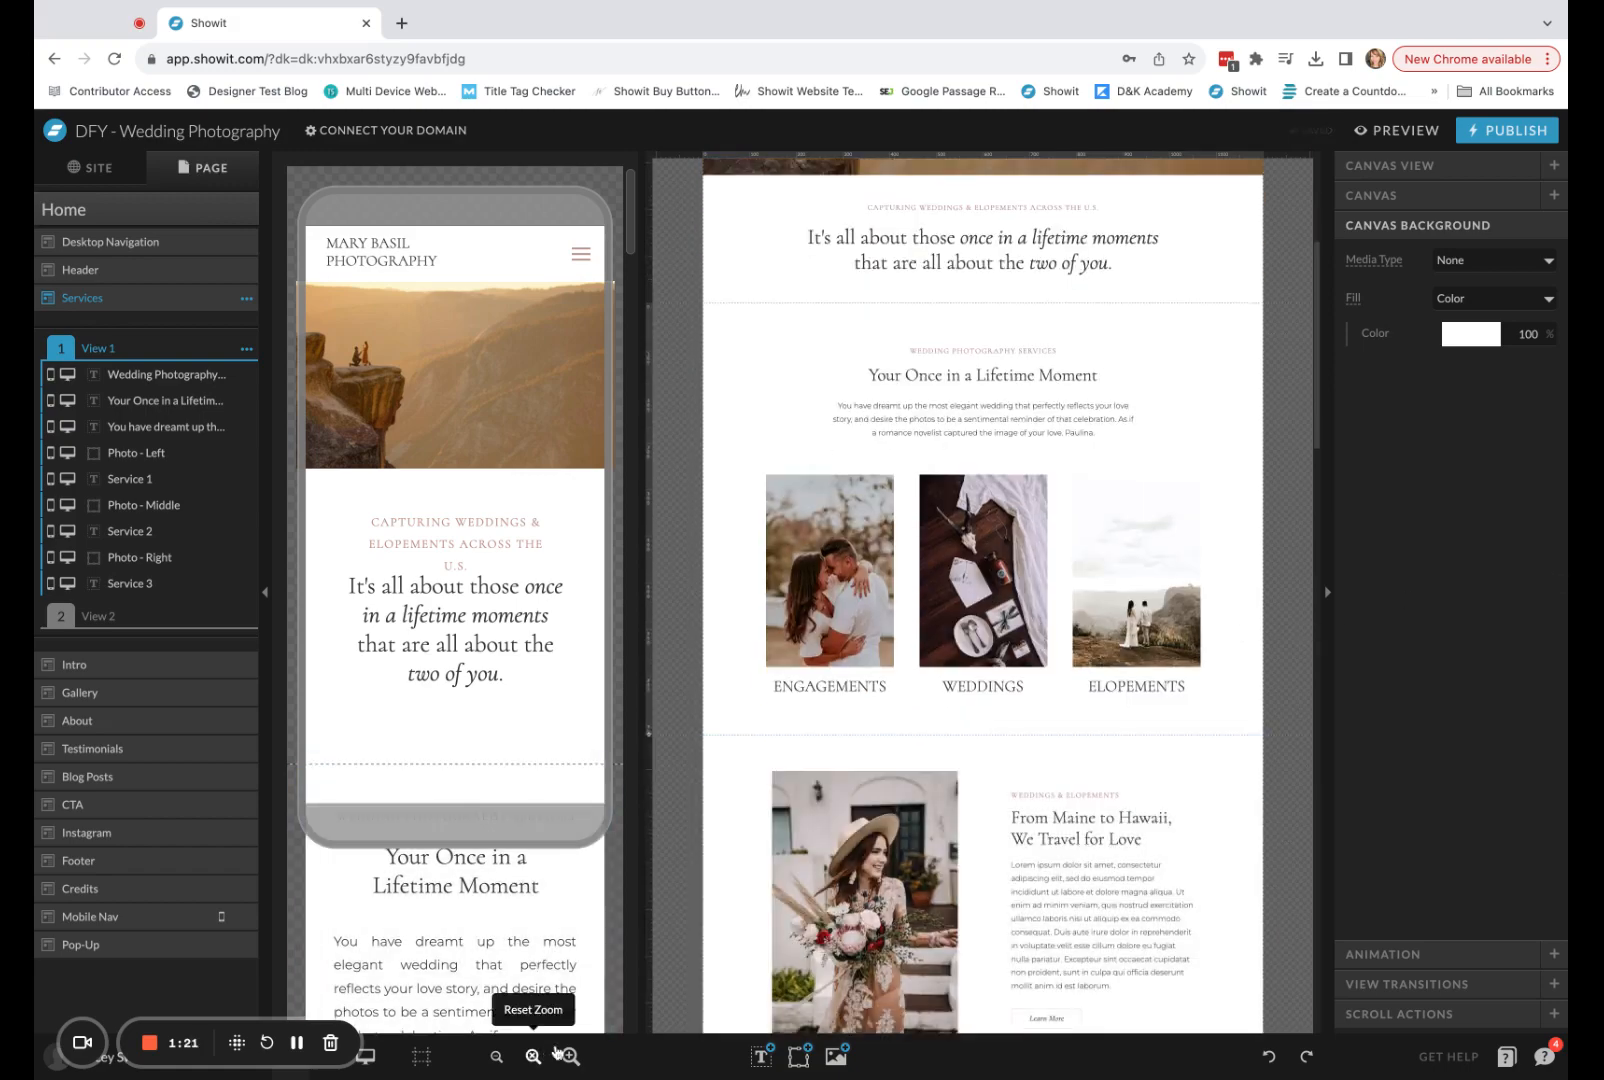
{"action": "left_click", "coordinate": [533, 1056]}
Select the Pop-Up canvas at the end of the page in the desktop and then the mobile layout.
{"action": "scroll", "coordinate": [1023, 798], "scroll_direction": "down", "scroll_amount": 5}
{"action": "scroll", "coordinate": [1025, 800], "scroll_direction": "down", "scroll_amount": 20}
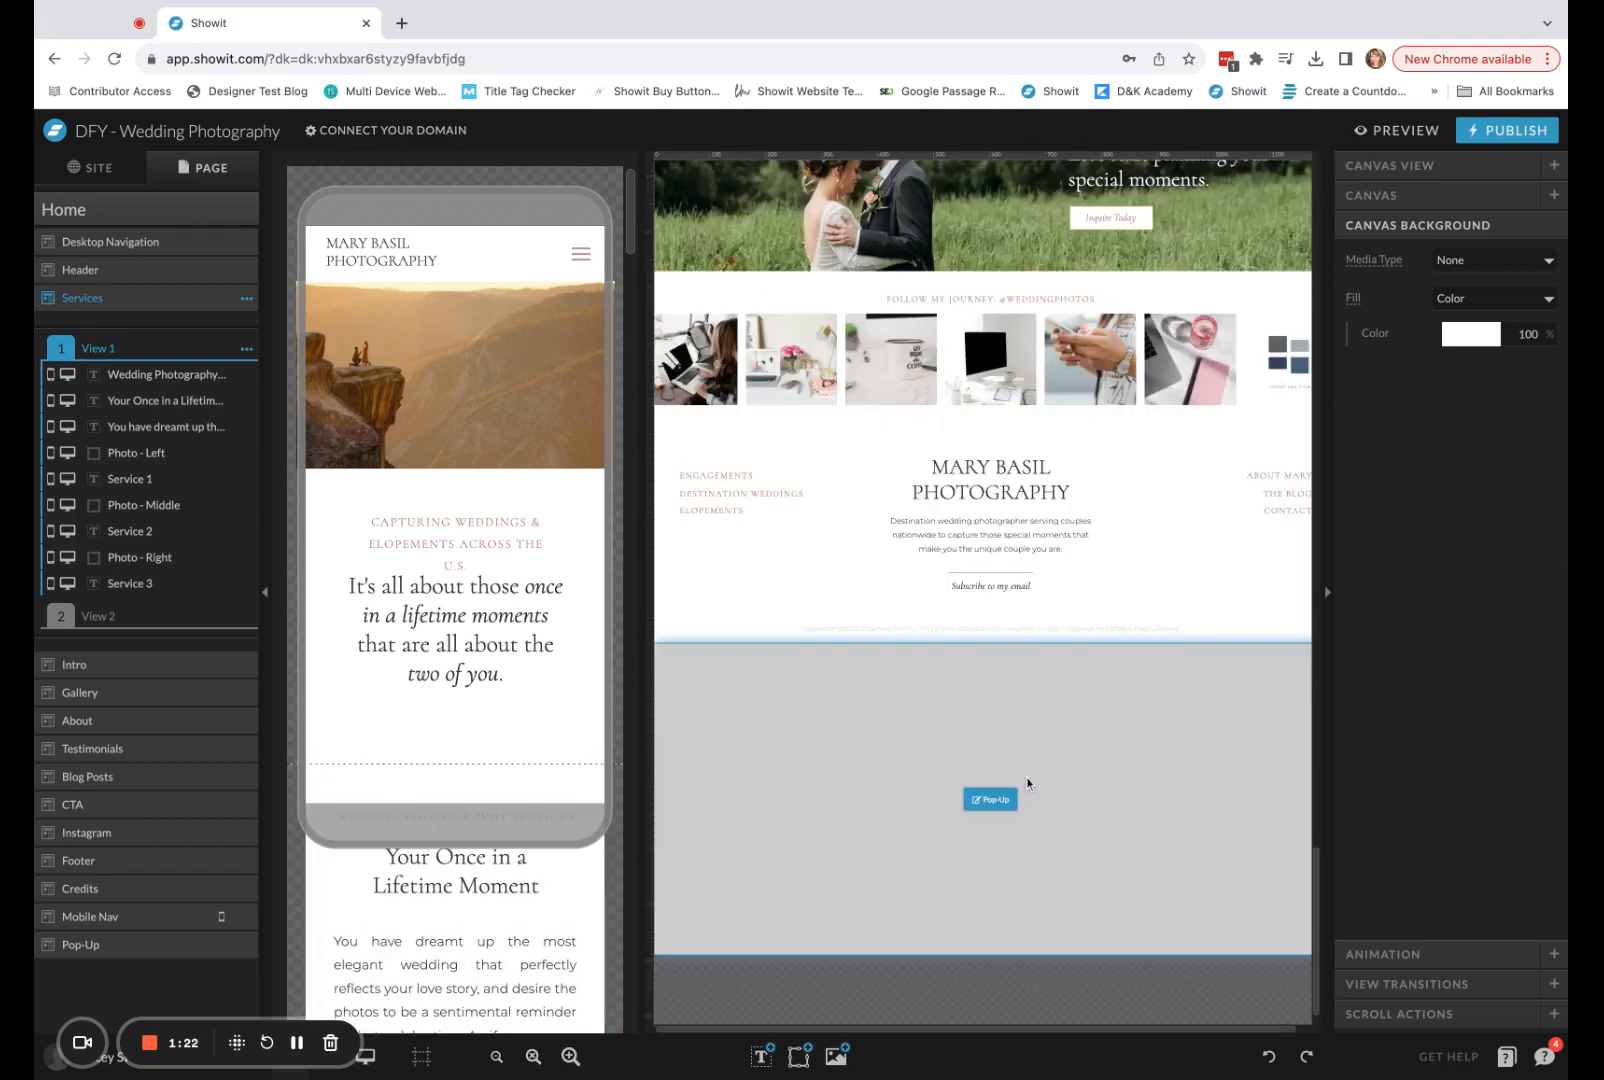
{"action": "left_click", "coordinate": [1025, 783]}
{"action": "scroll", "coordinate": [589, 592], "scroll_direction": "down", "scroll_amount": 10}
{"action": "left_click_drag", "start_coordinate": [633, 318], "coordinate": [633, 1000]}
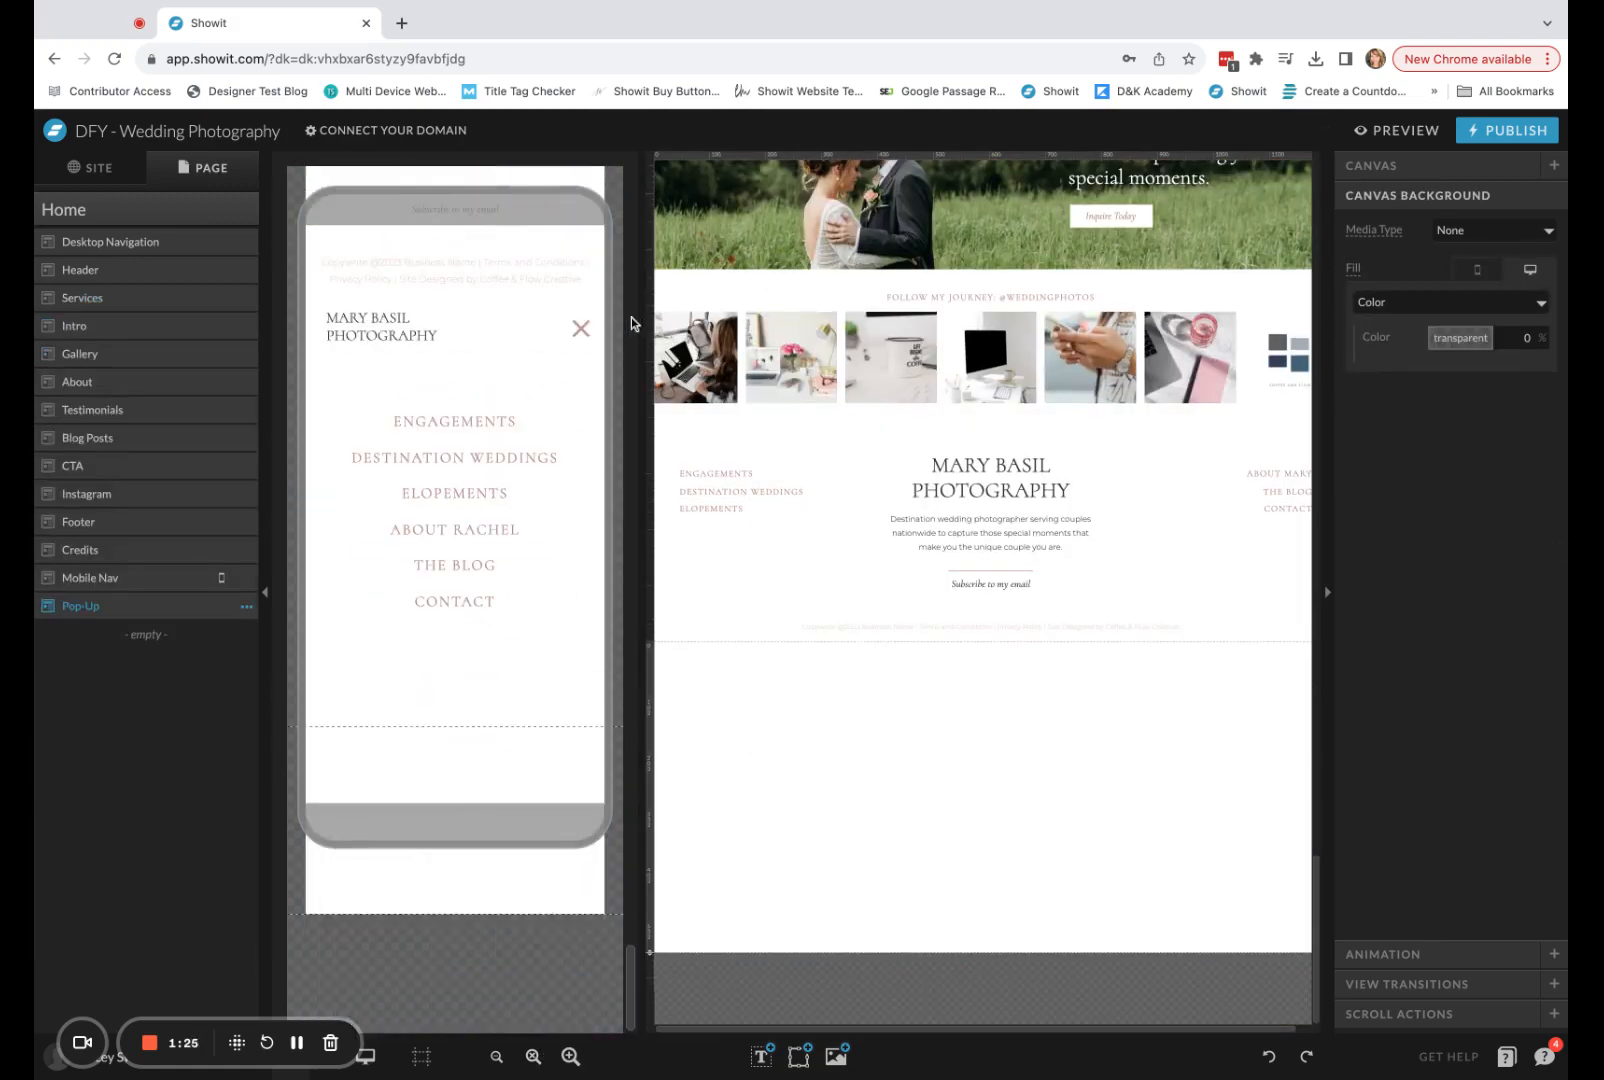
{"action": "left_click", "coordinate": [443, 799]}
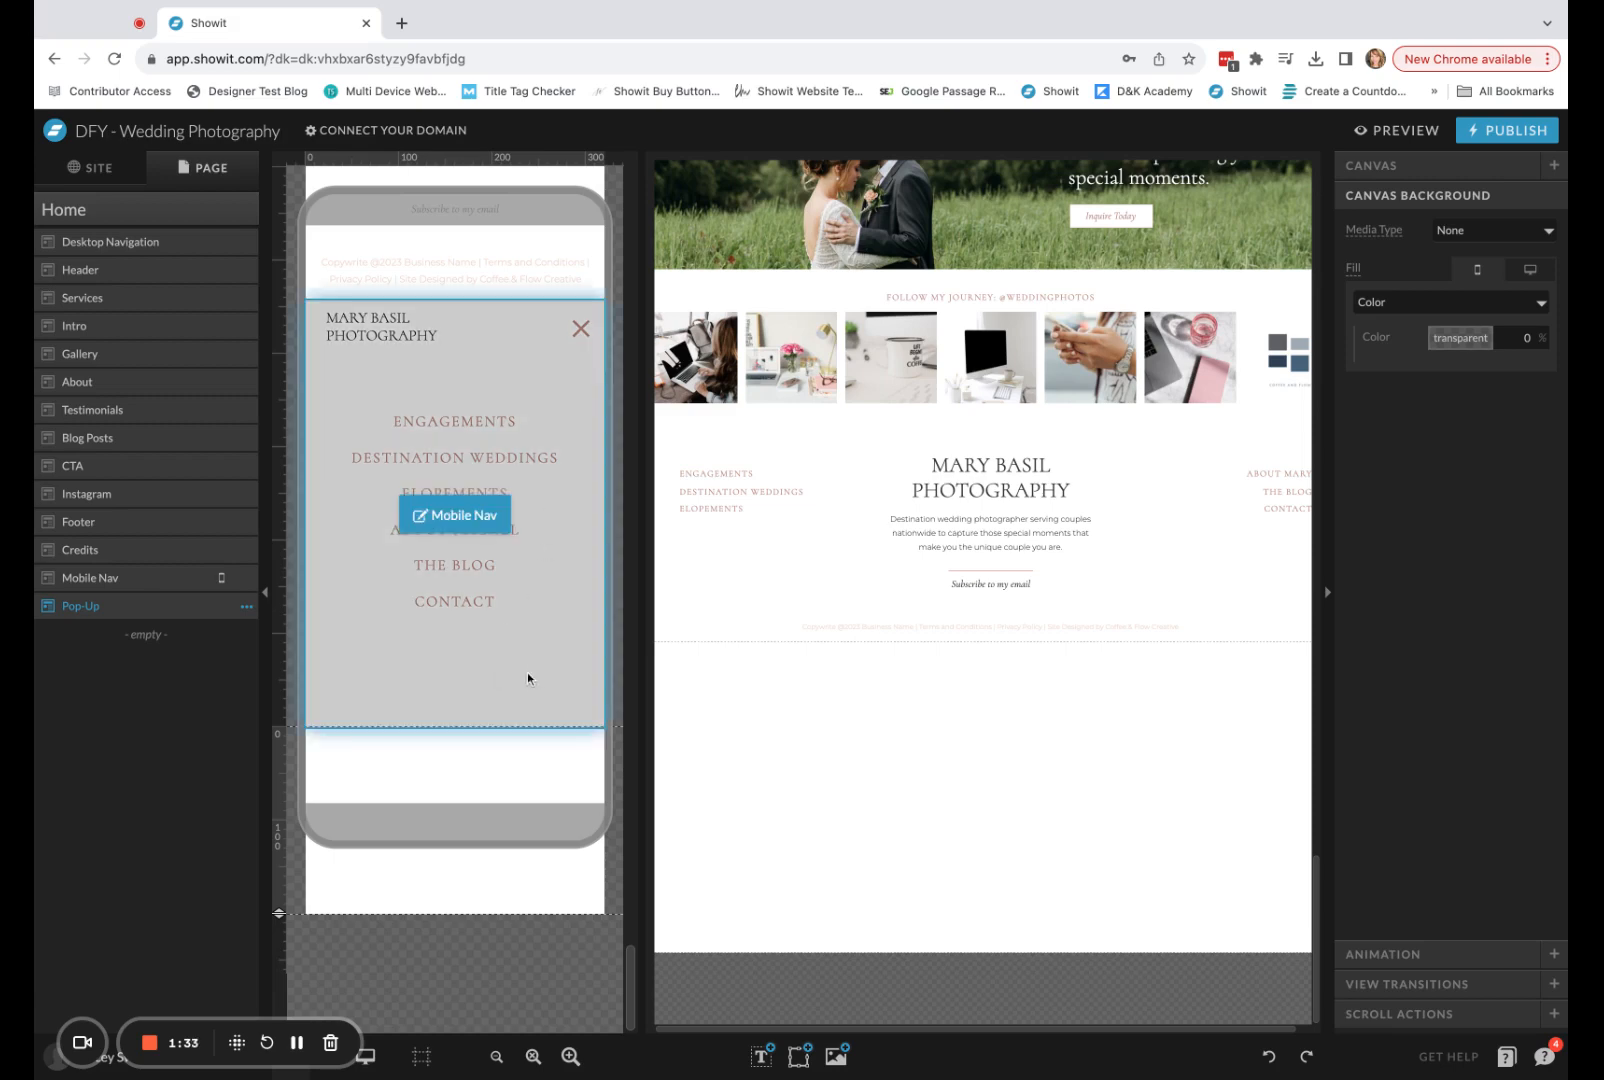
Extend the Pop-Up canvas in the mobile layout to a height of 500 px.
{"action": "scroll", "coordinate": [529, 676], "scroll_direction": "up", "scroll_amount": 5}
{"action": "scroll", "coordinate": [530, 676], "scroll_direction": "down", "scroll_amount": 5}
{"action": "scroll", "coordinate": [567, 673], "scroll_direction": "up", "scroll_amount": 3}
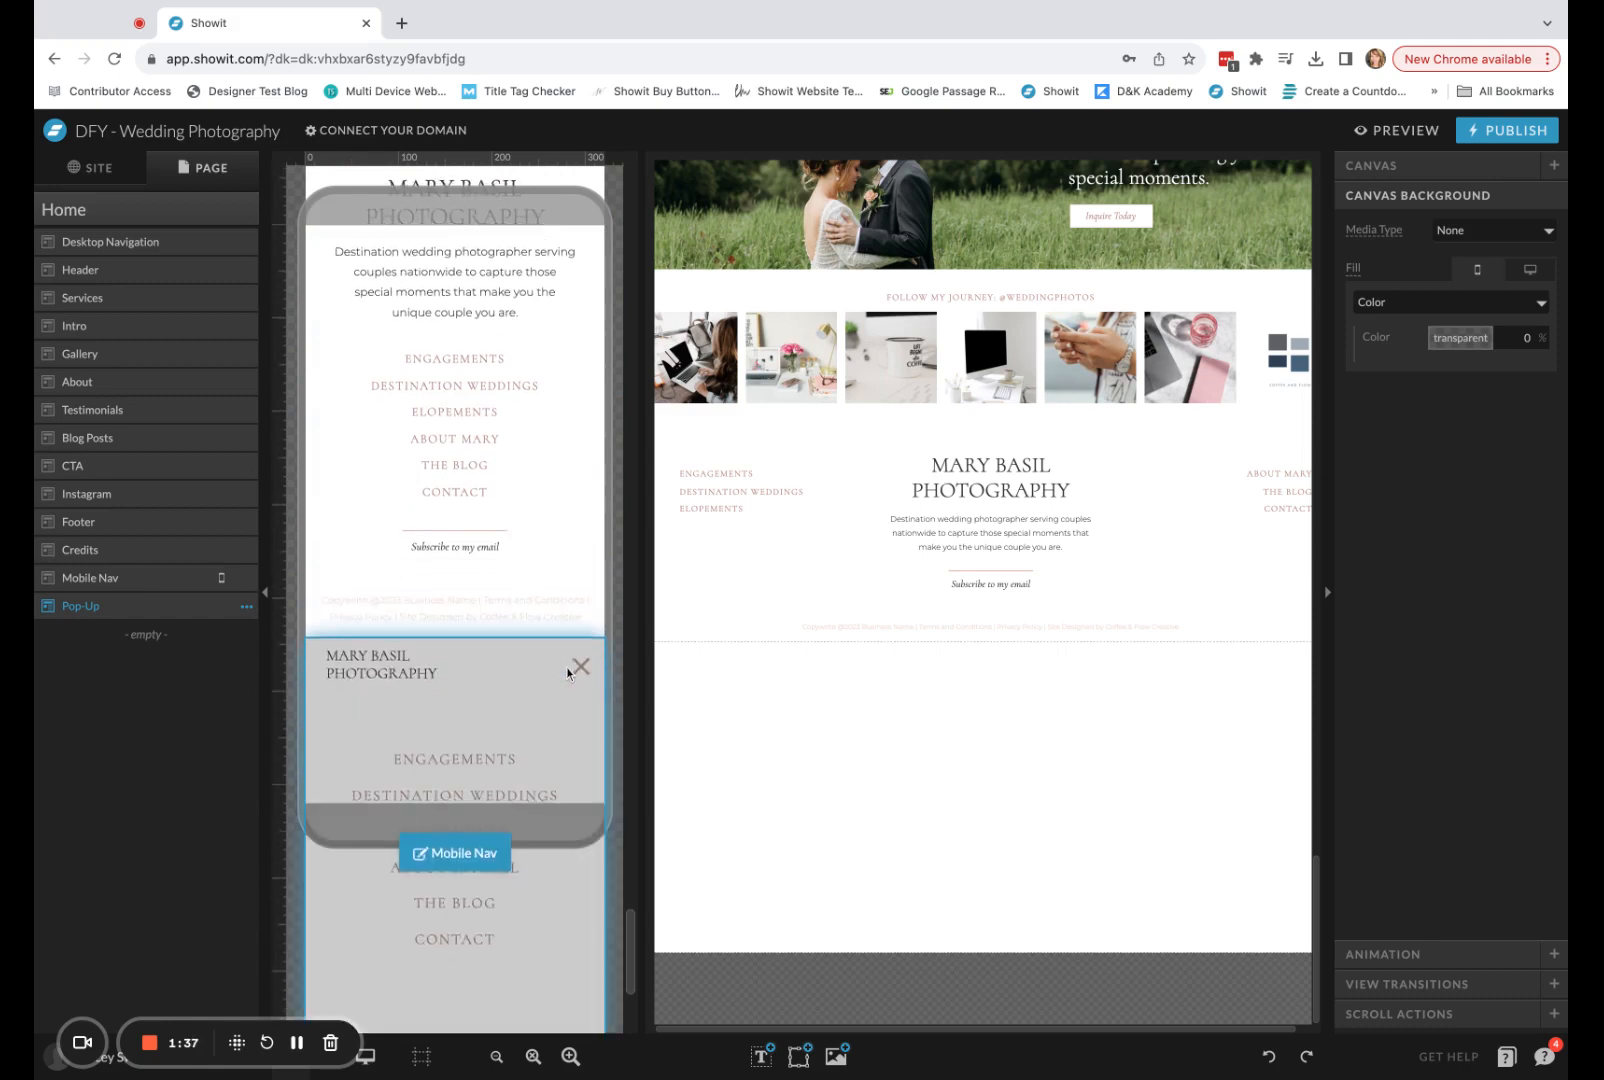
{"action": "scroll", "coordinate": [450, 600], "scroll_direction": "up", "scroll_amount": 2}
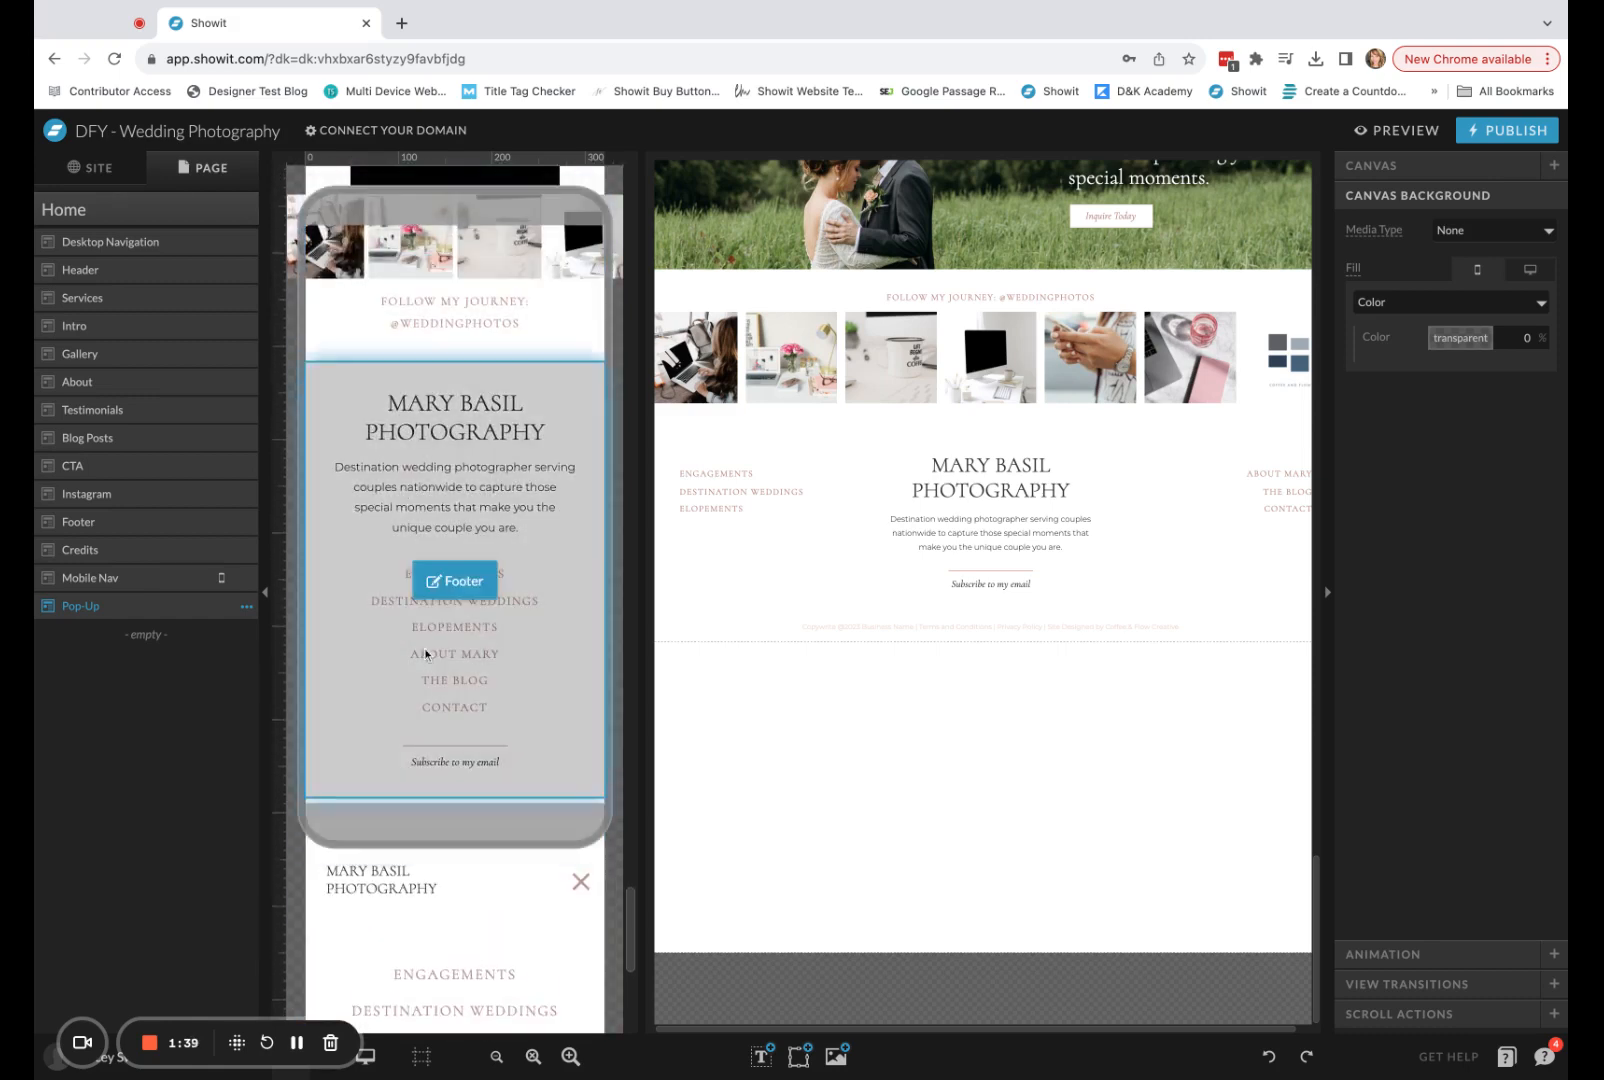
{"action": "scroll", "coordinate": [480, 676], "scroll_direction": "down", "scroll_amount": 5}
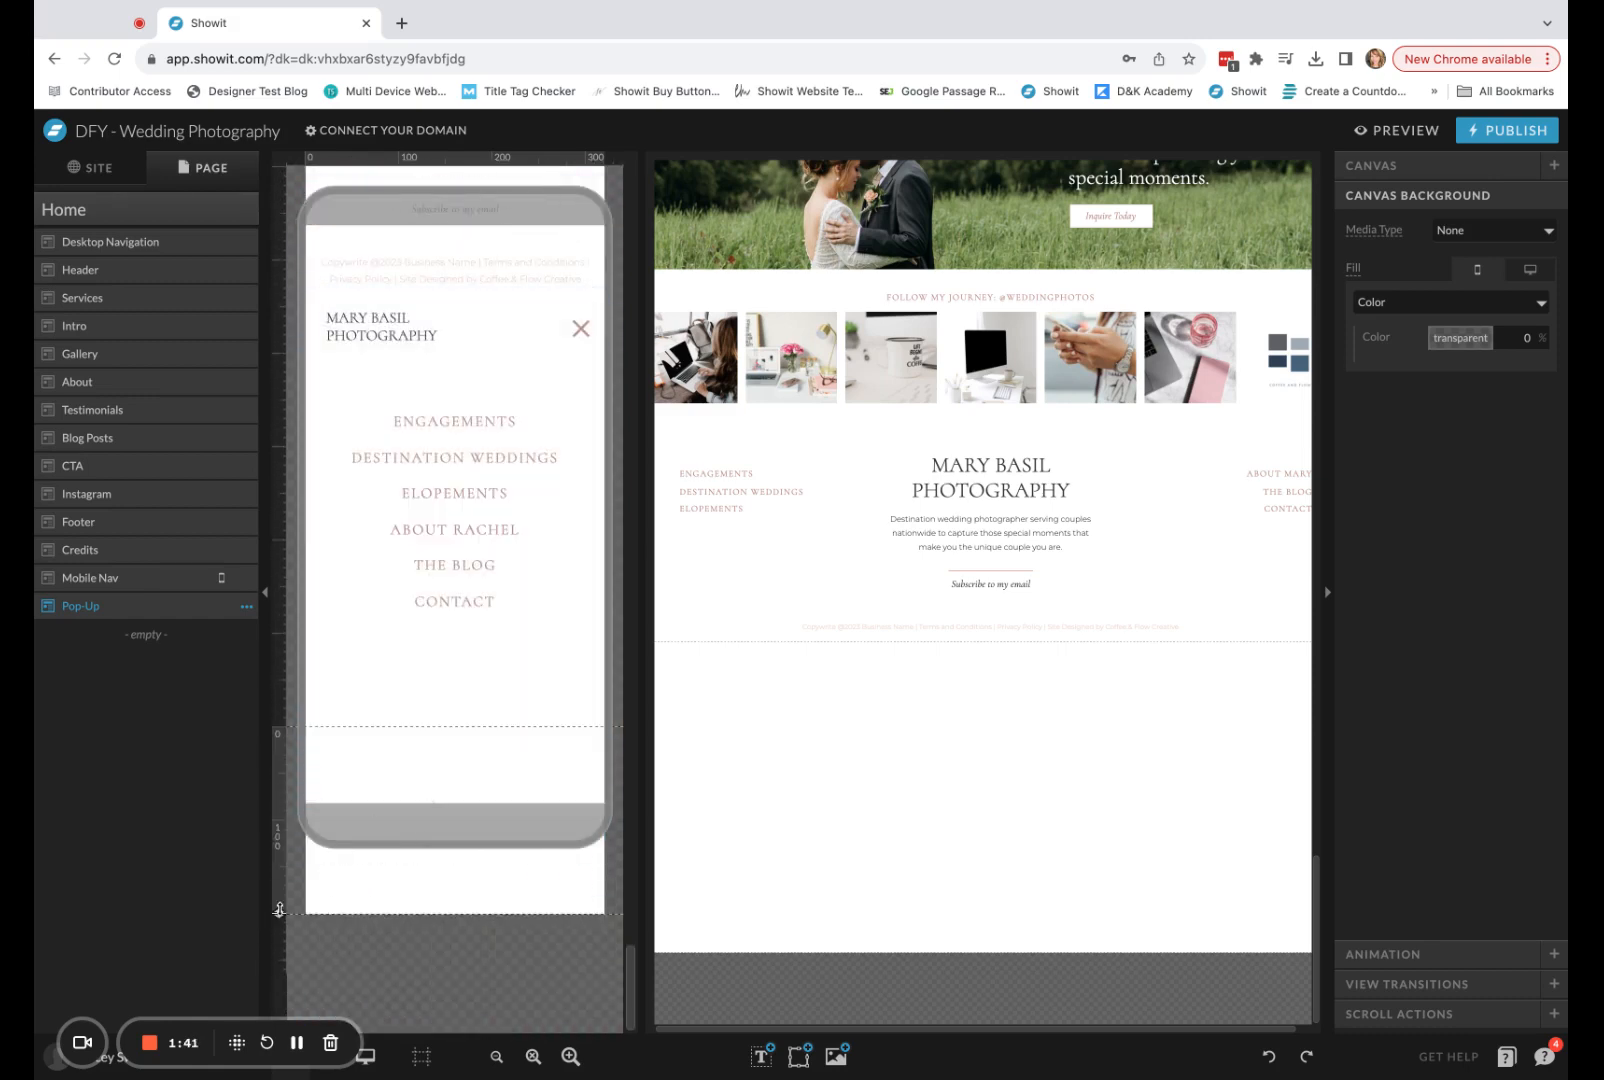
{"action": "left_click_drag", "start_coordinate": [279, 909], "coordinate": [280, 1056]}
{"action": "scroll", "coordinate": [404, 862], "scroll_direction": "down", "scroll_amount": 2}
{"action": "left_click_drag", "start_coordinate": [280, 912], "coordinate": [280, 1033]}
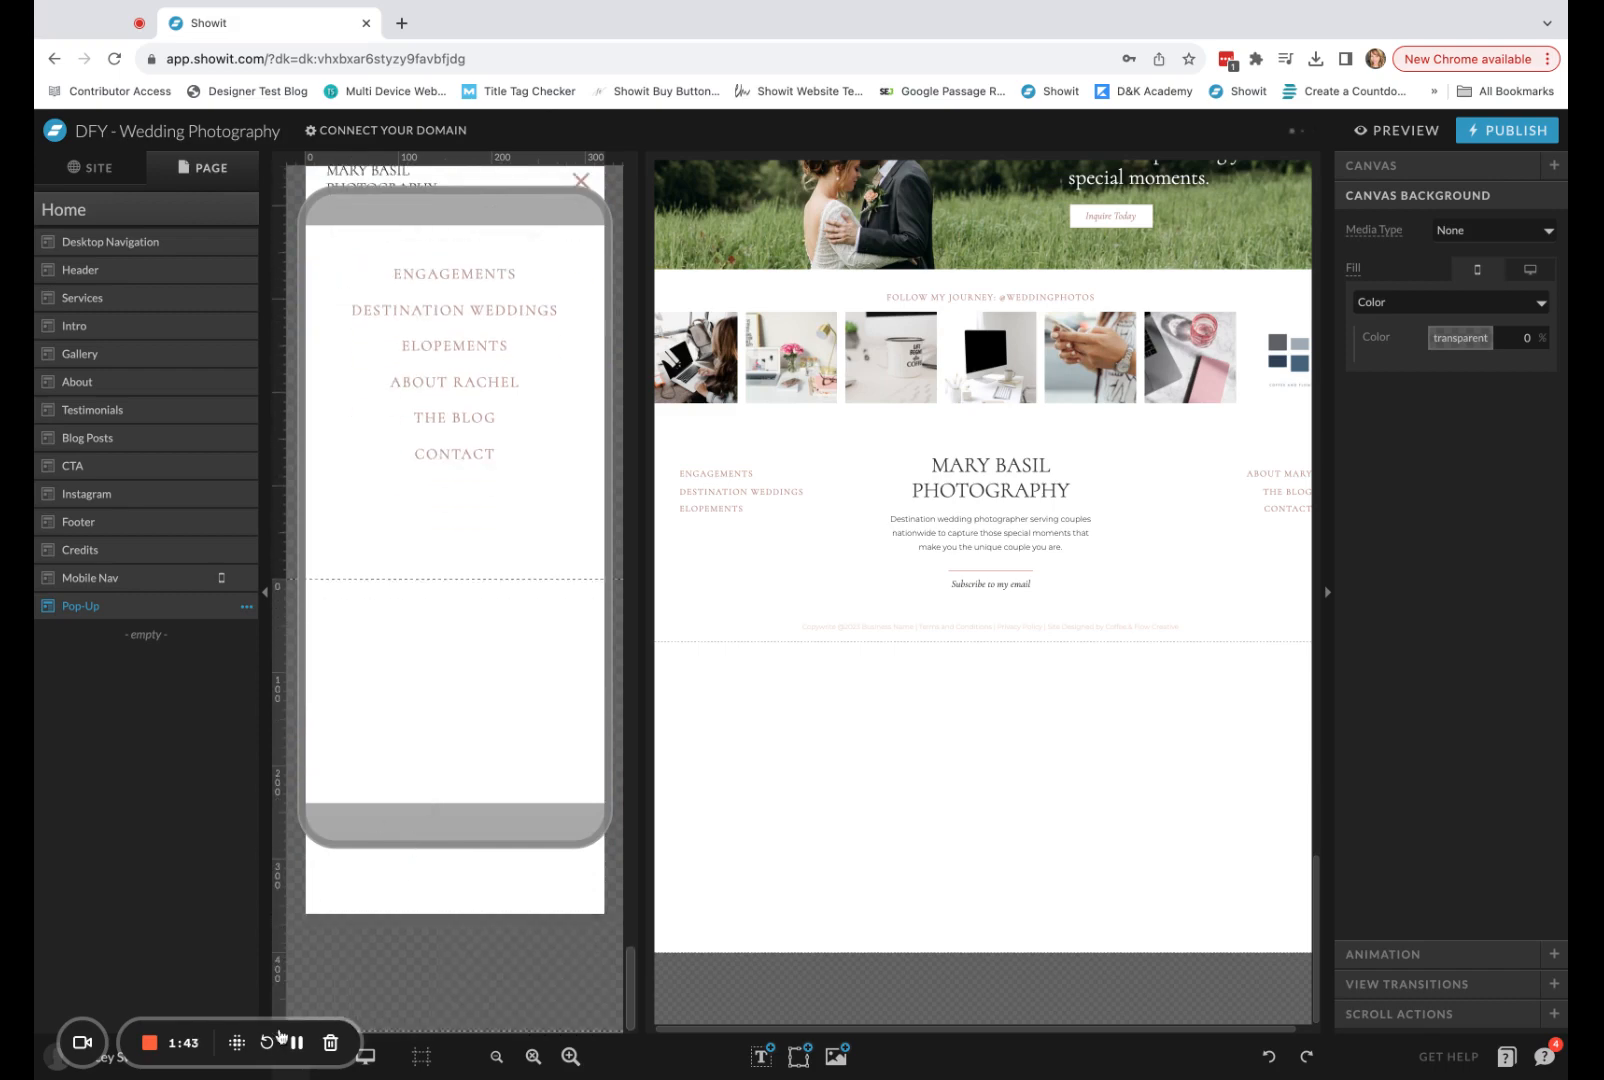
{"action": "scroll", "coordinate": [390, 790], "scroll_direction": "down", "scroll_amount": 1}
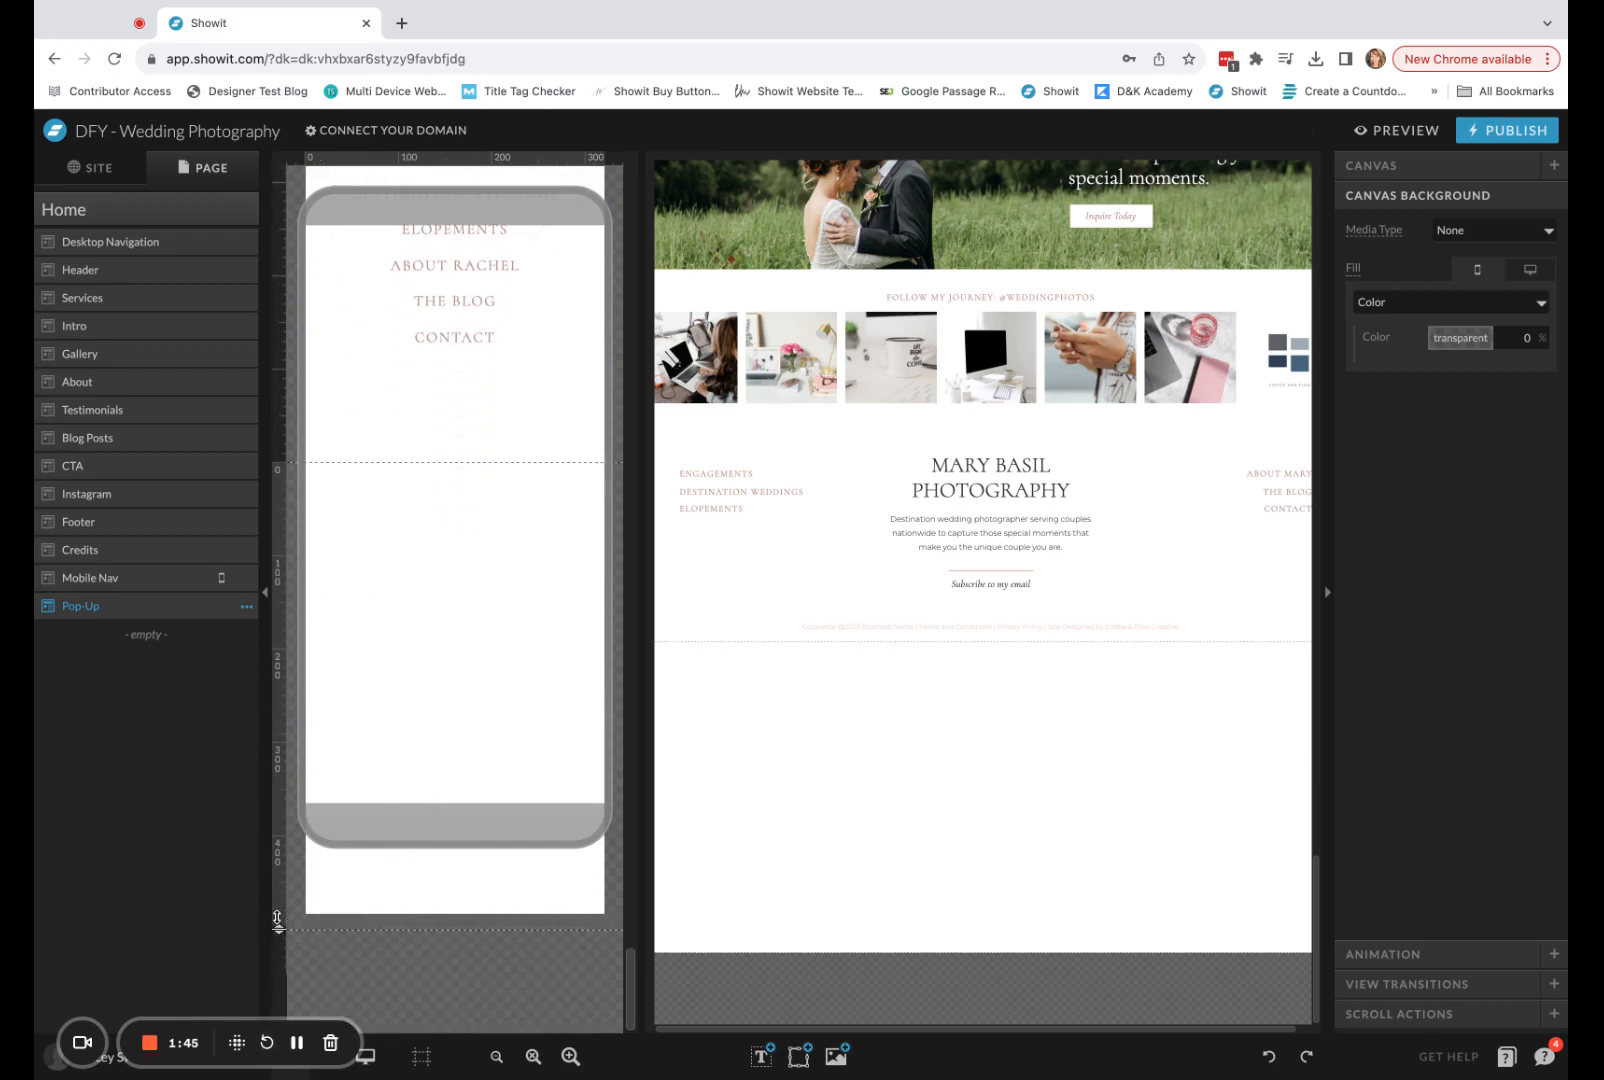
{"action": "left_click_drag", "start_coordinate": [277, 916], "coordinate": [279, 929]}
{"action": "scroll", "coordinate": [495, 710], "scroll_direction": "down", "scroll_amount": 1}
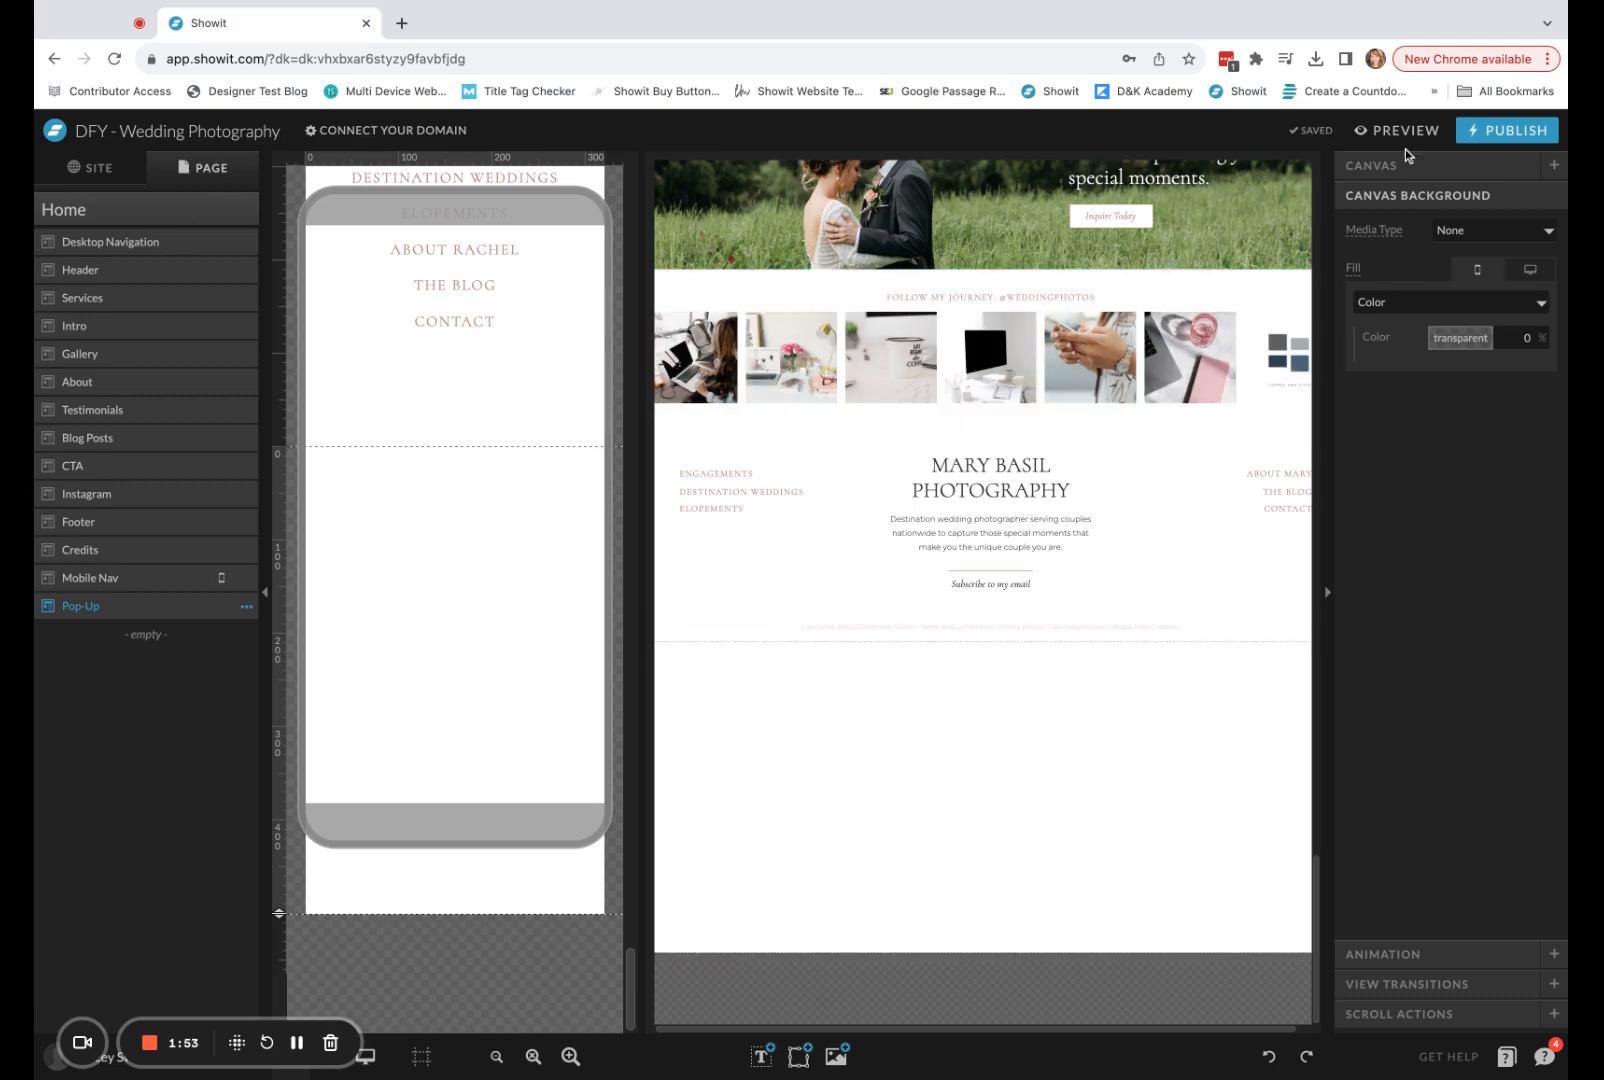
Set the Pop-Up canvas as Hidden to start on both mobile and desktop.
{"action": "left_click", "coordinate": [1427, 168]}
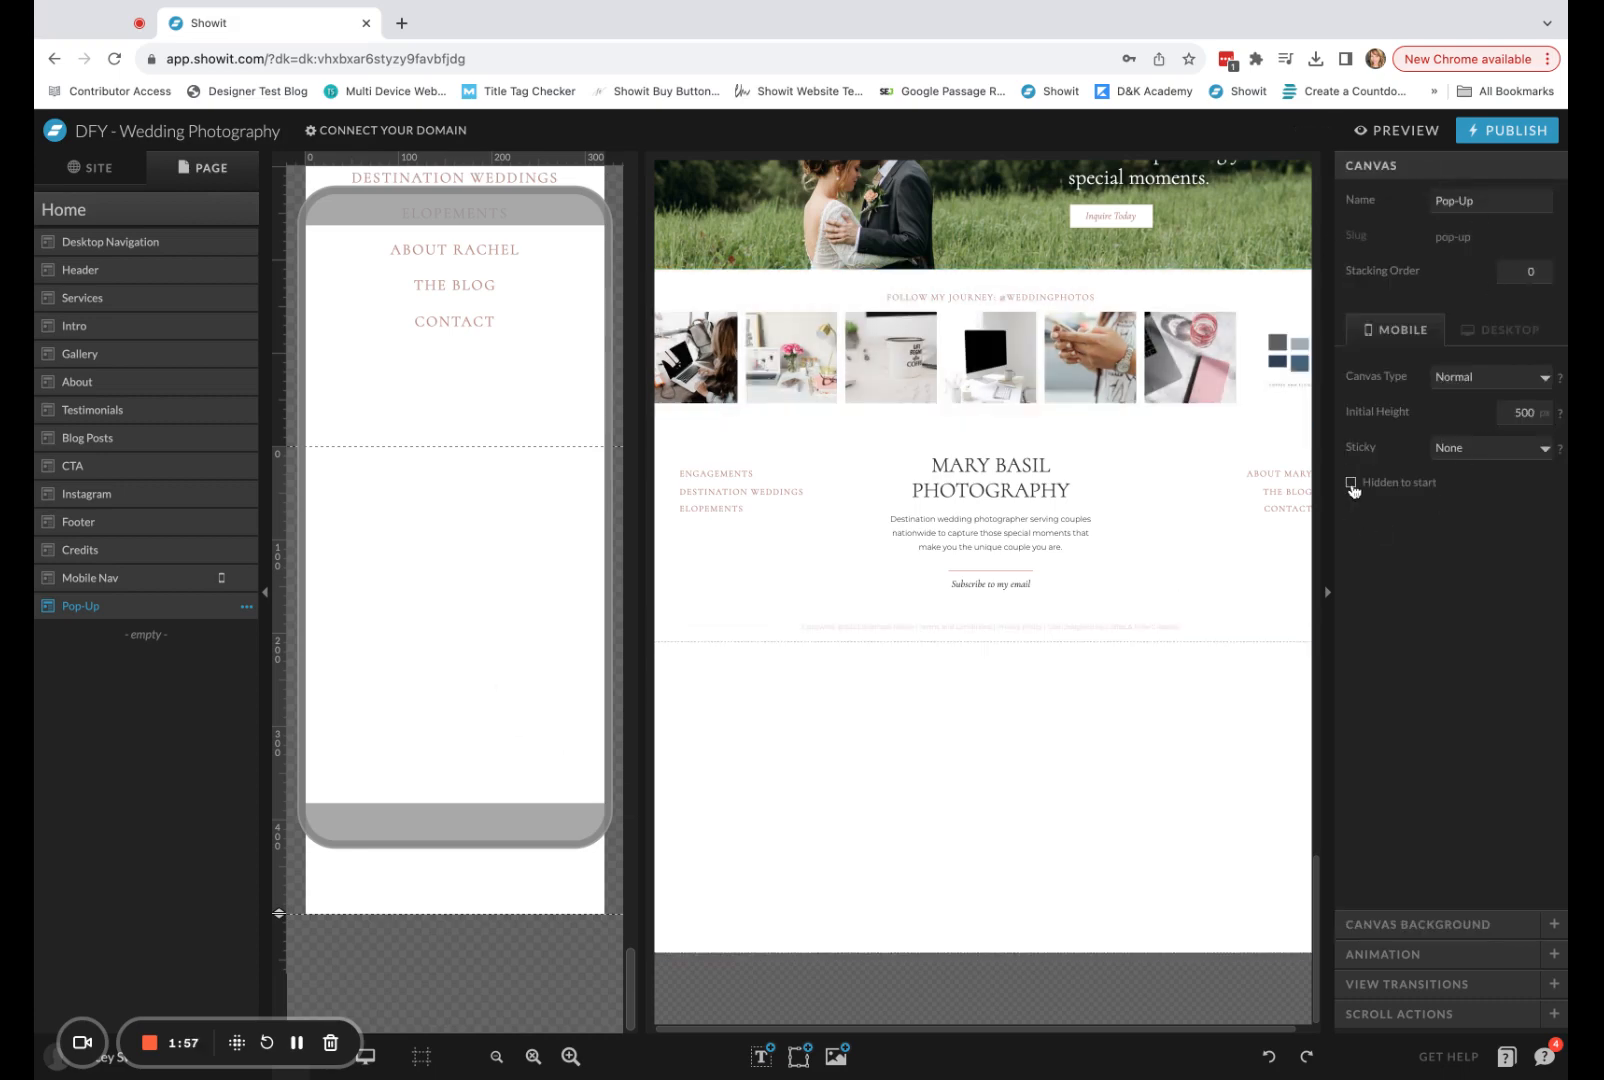
{"action": "left_click", "coordinate": [1530, 332]}
{"action": "left_click", "coordinate": [1353, 484]}
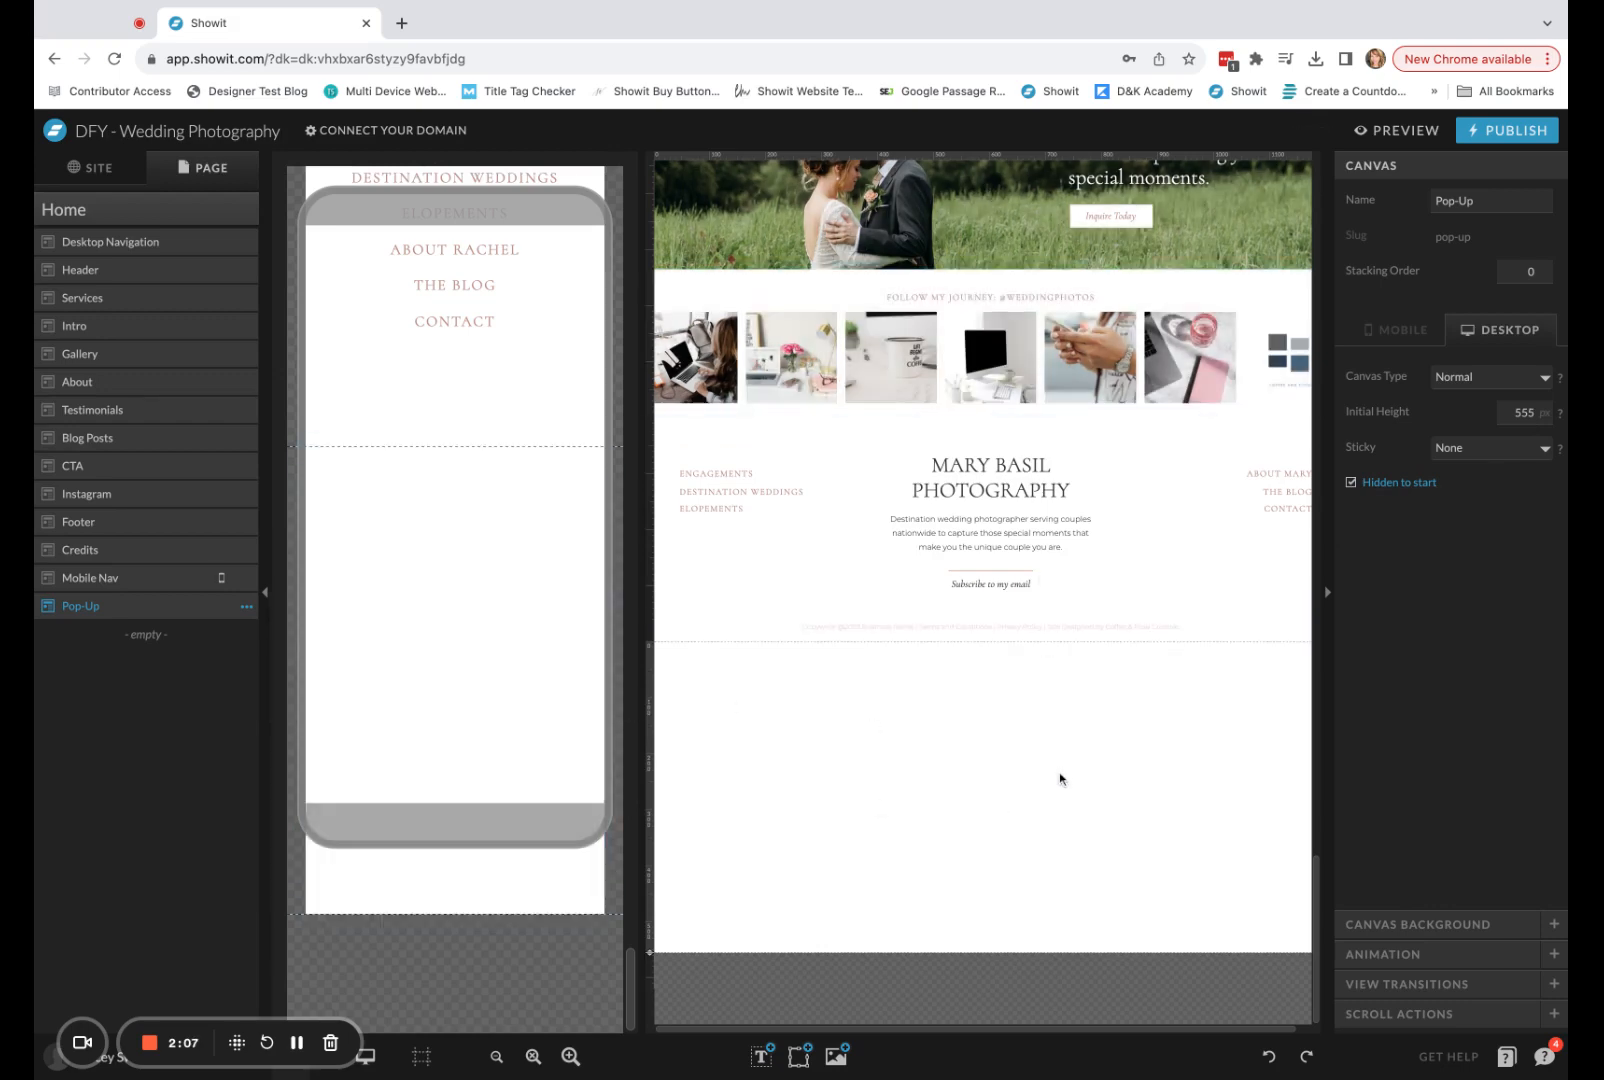
Set the Pop-Up canvas's Sticky option to Top for both desktop and mobile.
{"action": "left_click", "coordinate": [1522, 464]}
{"action": "left_click", "coordinate": [1539, 479]}
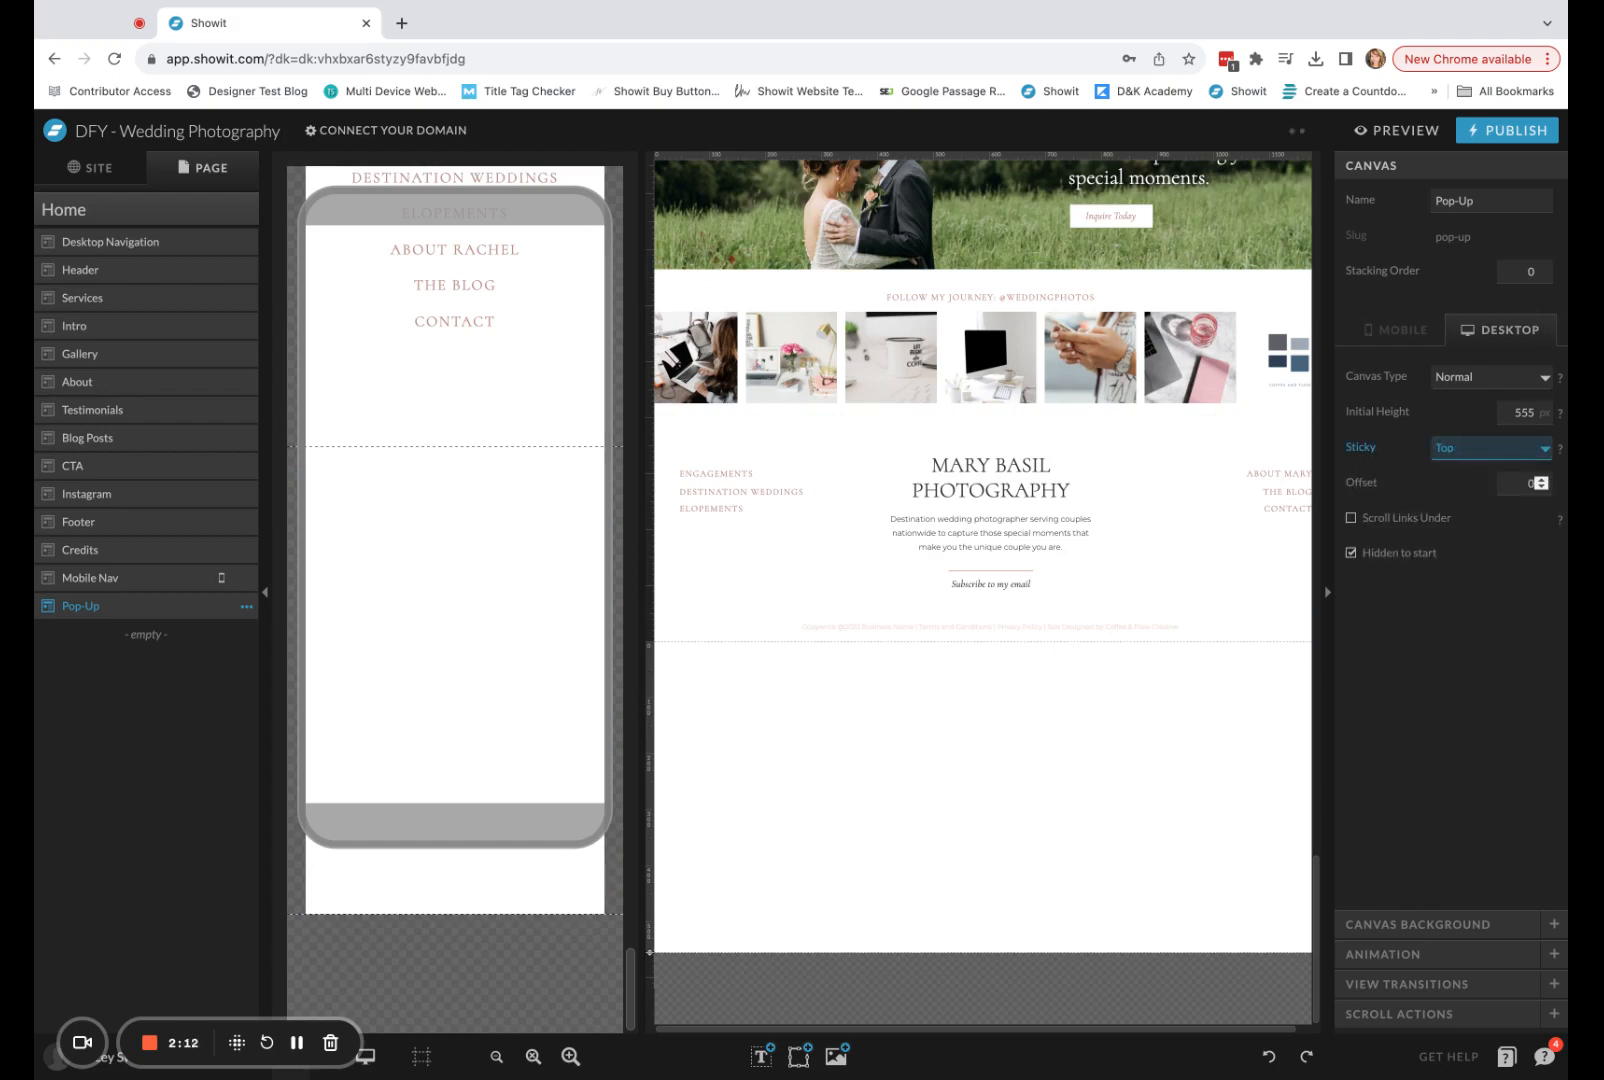
{"action": "left_click", "coordinate": [1388, 332]}
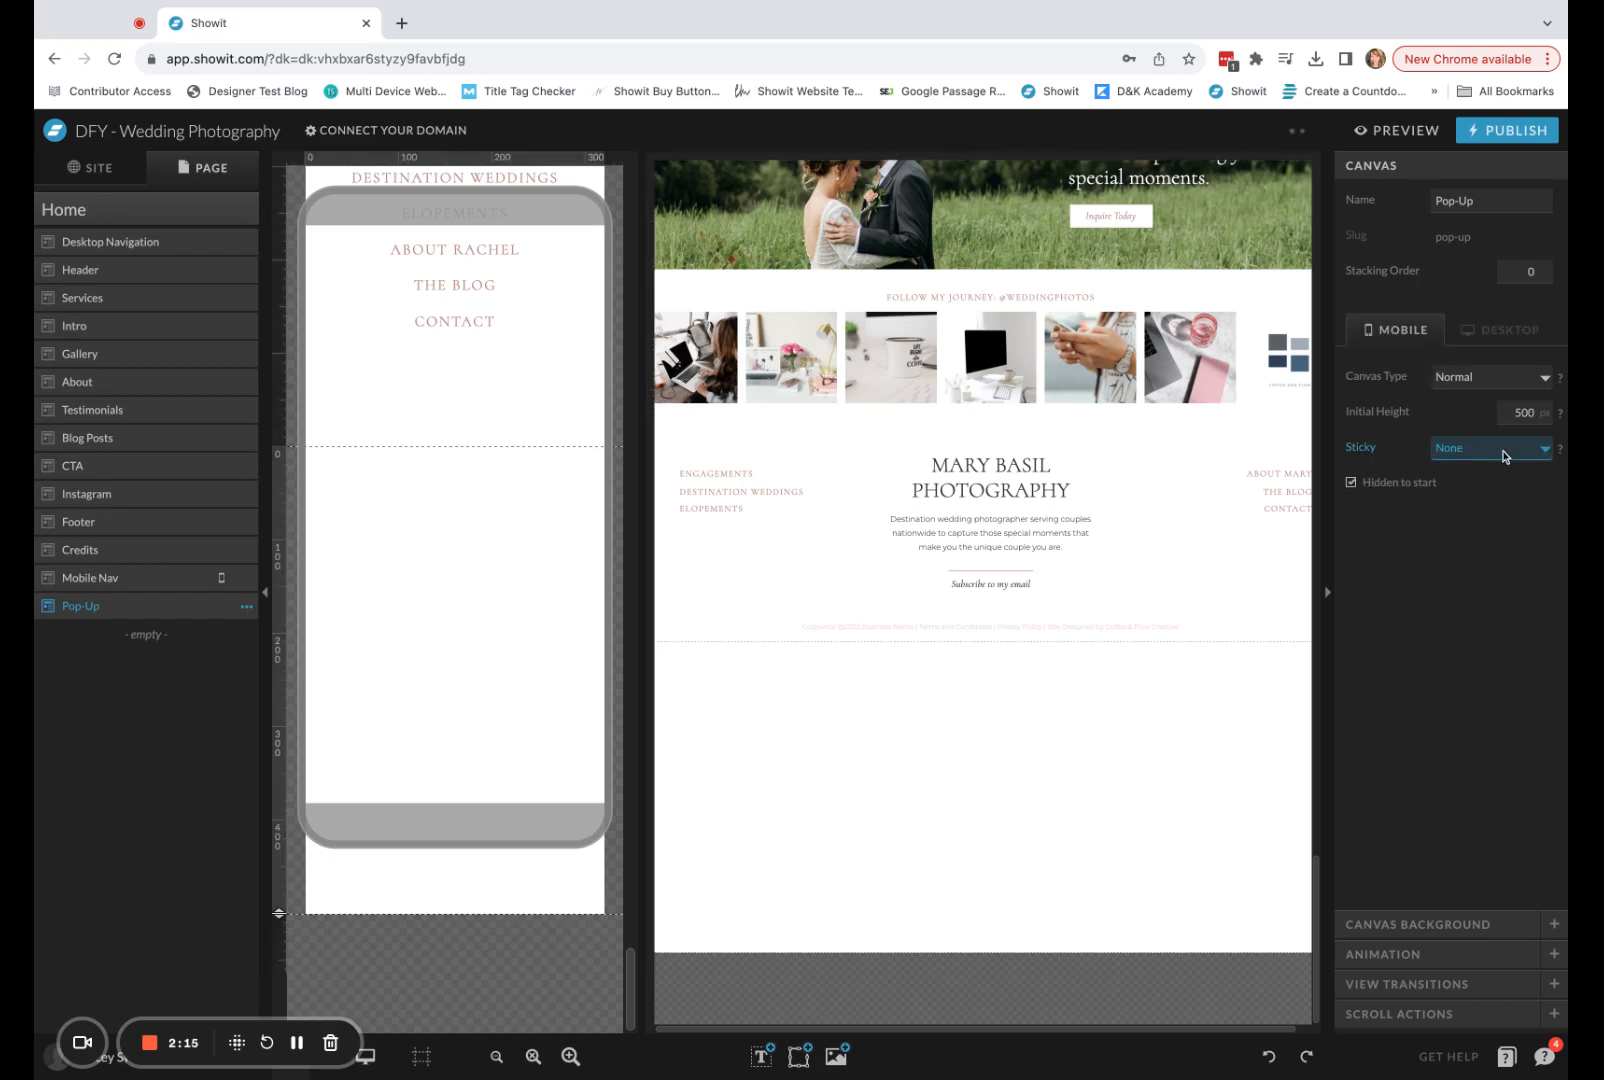
{"action": "left_click", "coordinate": [1505, 462]}
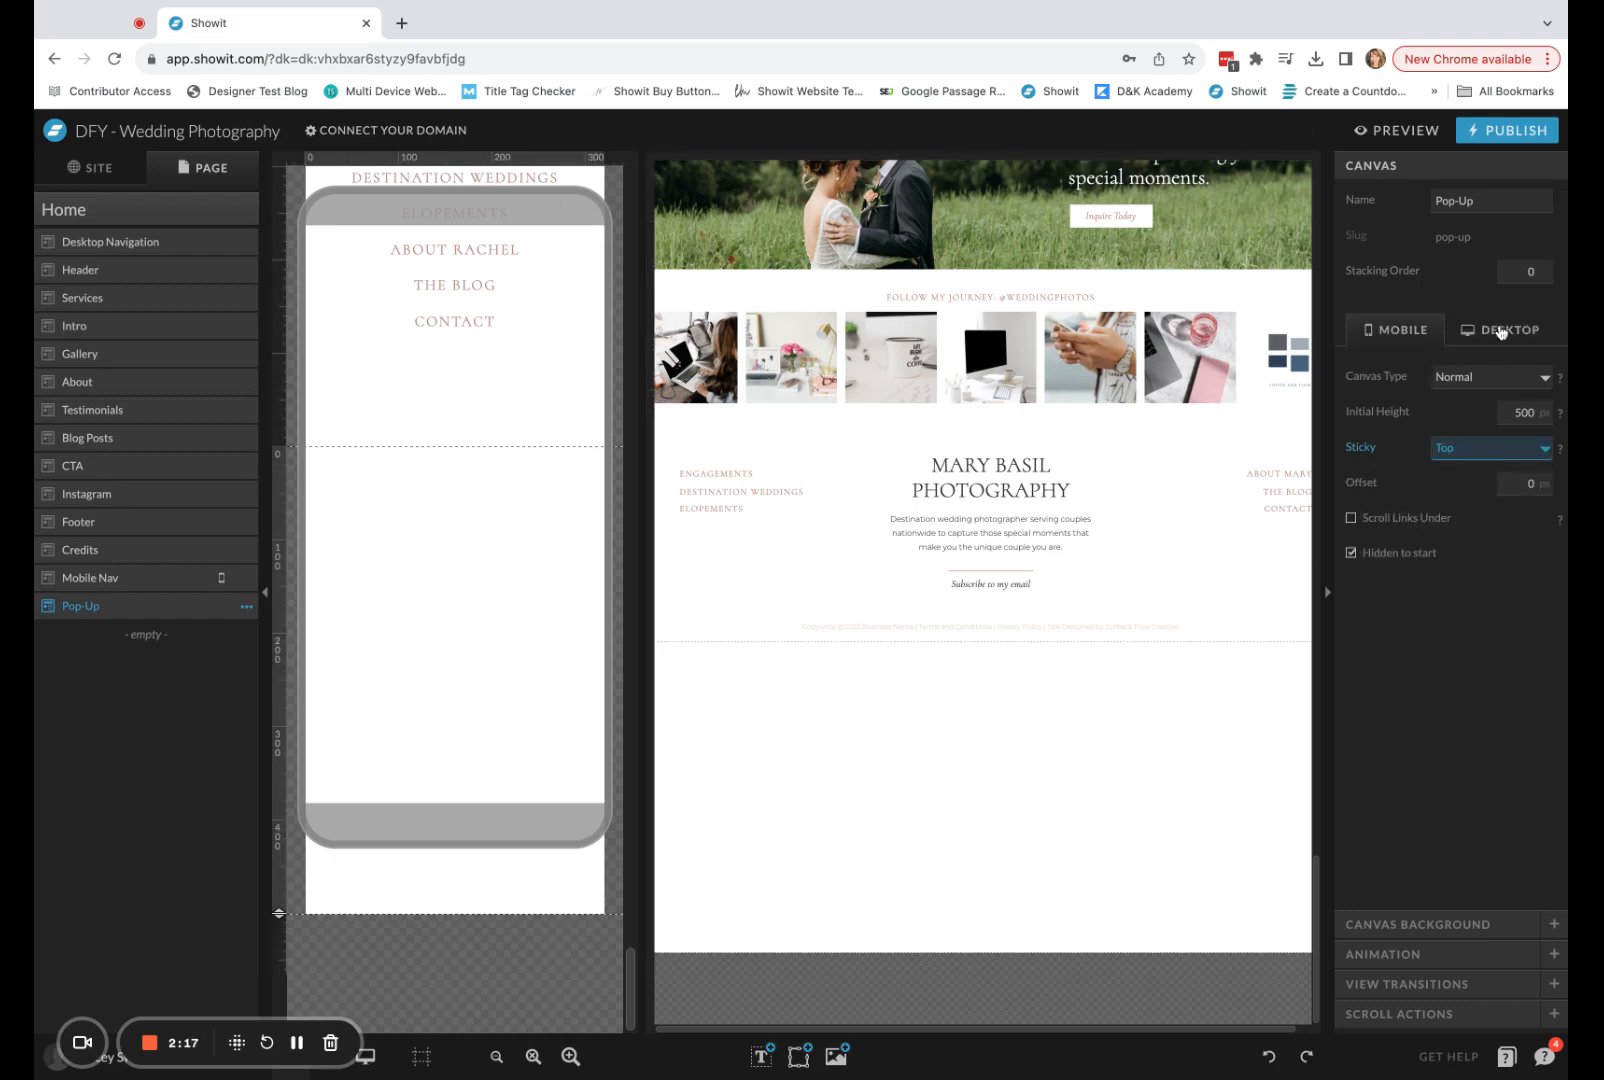
Change the Pop-Up canvas type to Window Height for both mobile and desktop.
{"action": "left_click", "coordinate": [1487, 378]}
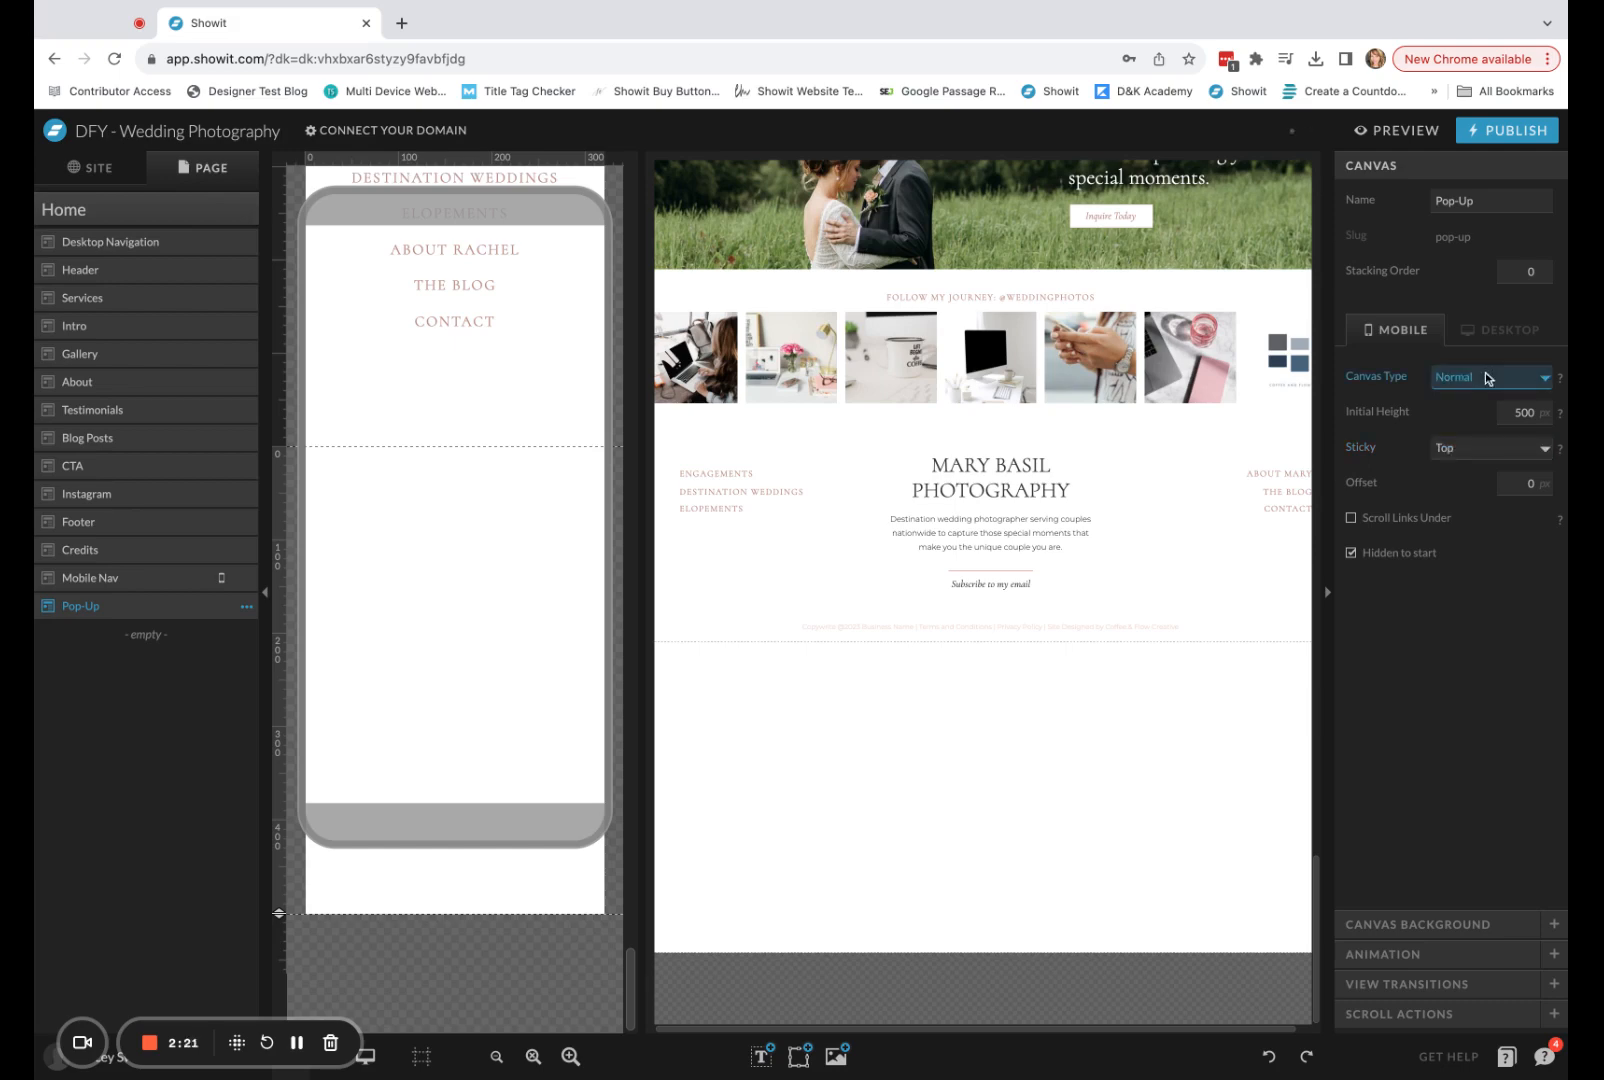
{"action": "left_click", "coordinate": [1471, 395]}
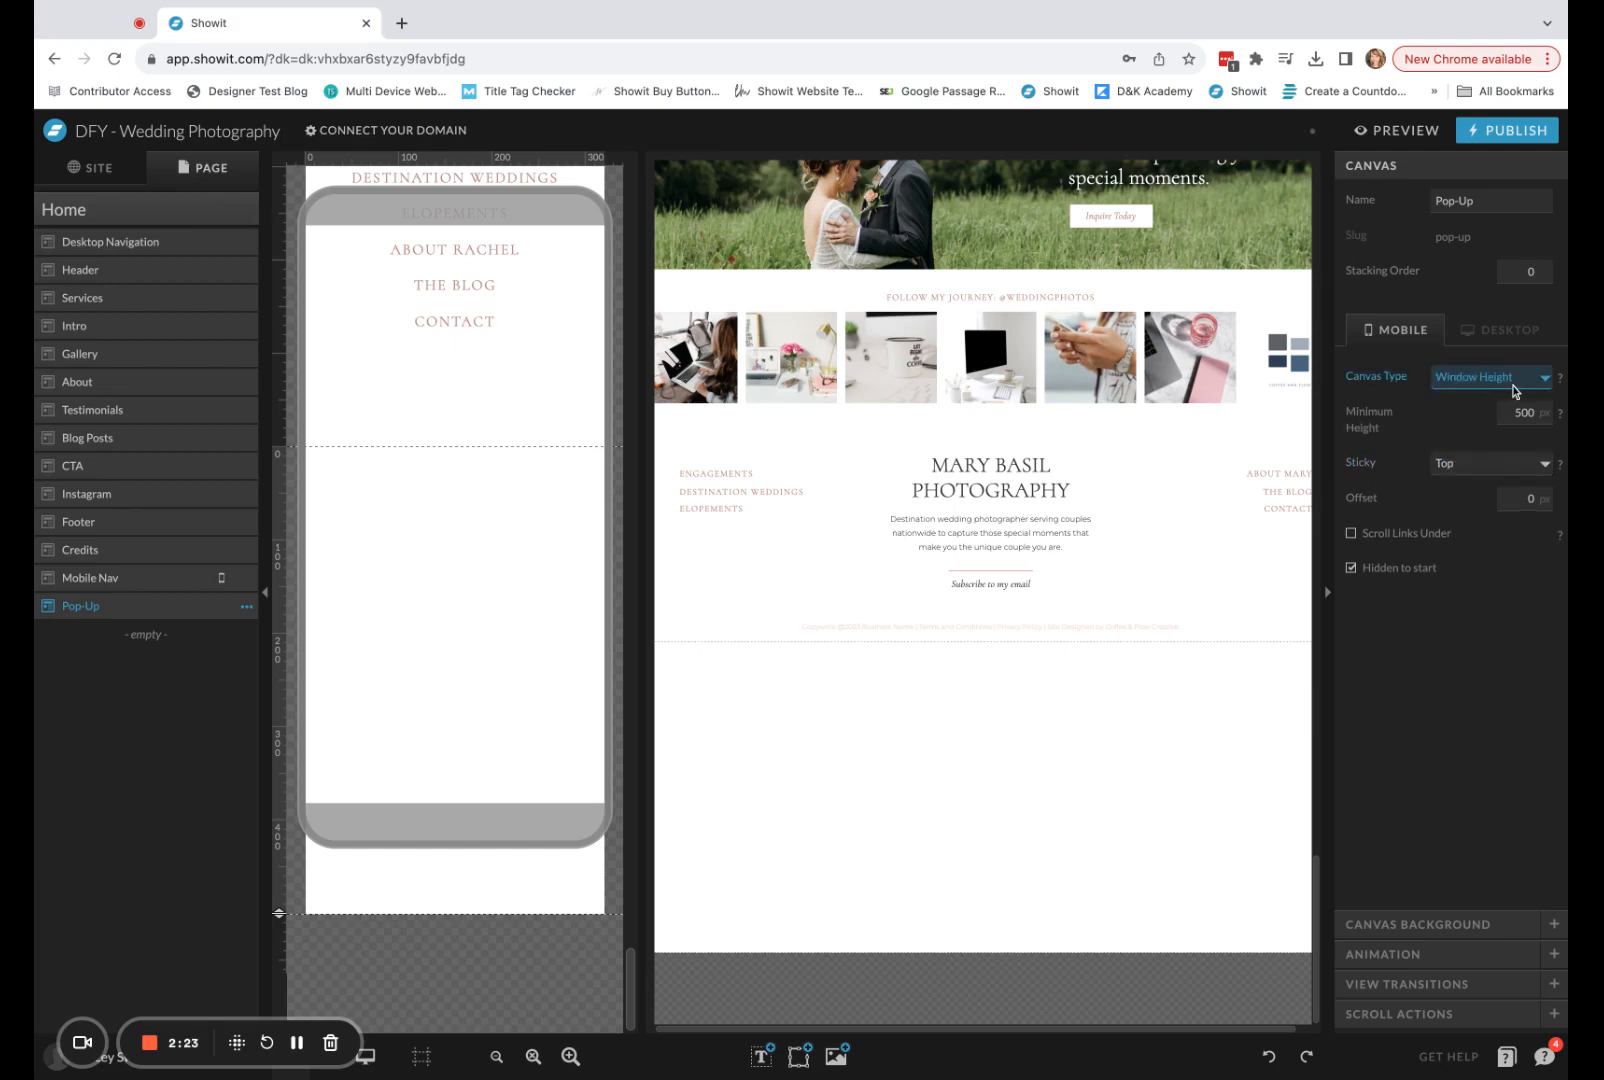
{"action": "left_click", "coordinate": [1503, 331]}
{"action": "left_click", "coordinate": [1489, 398]}
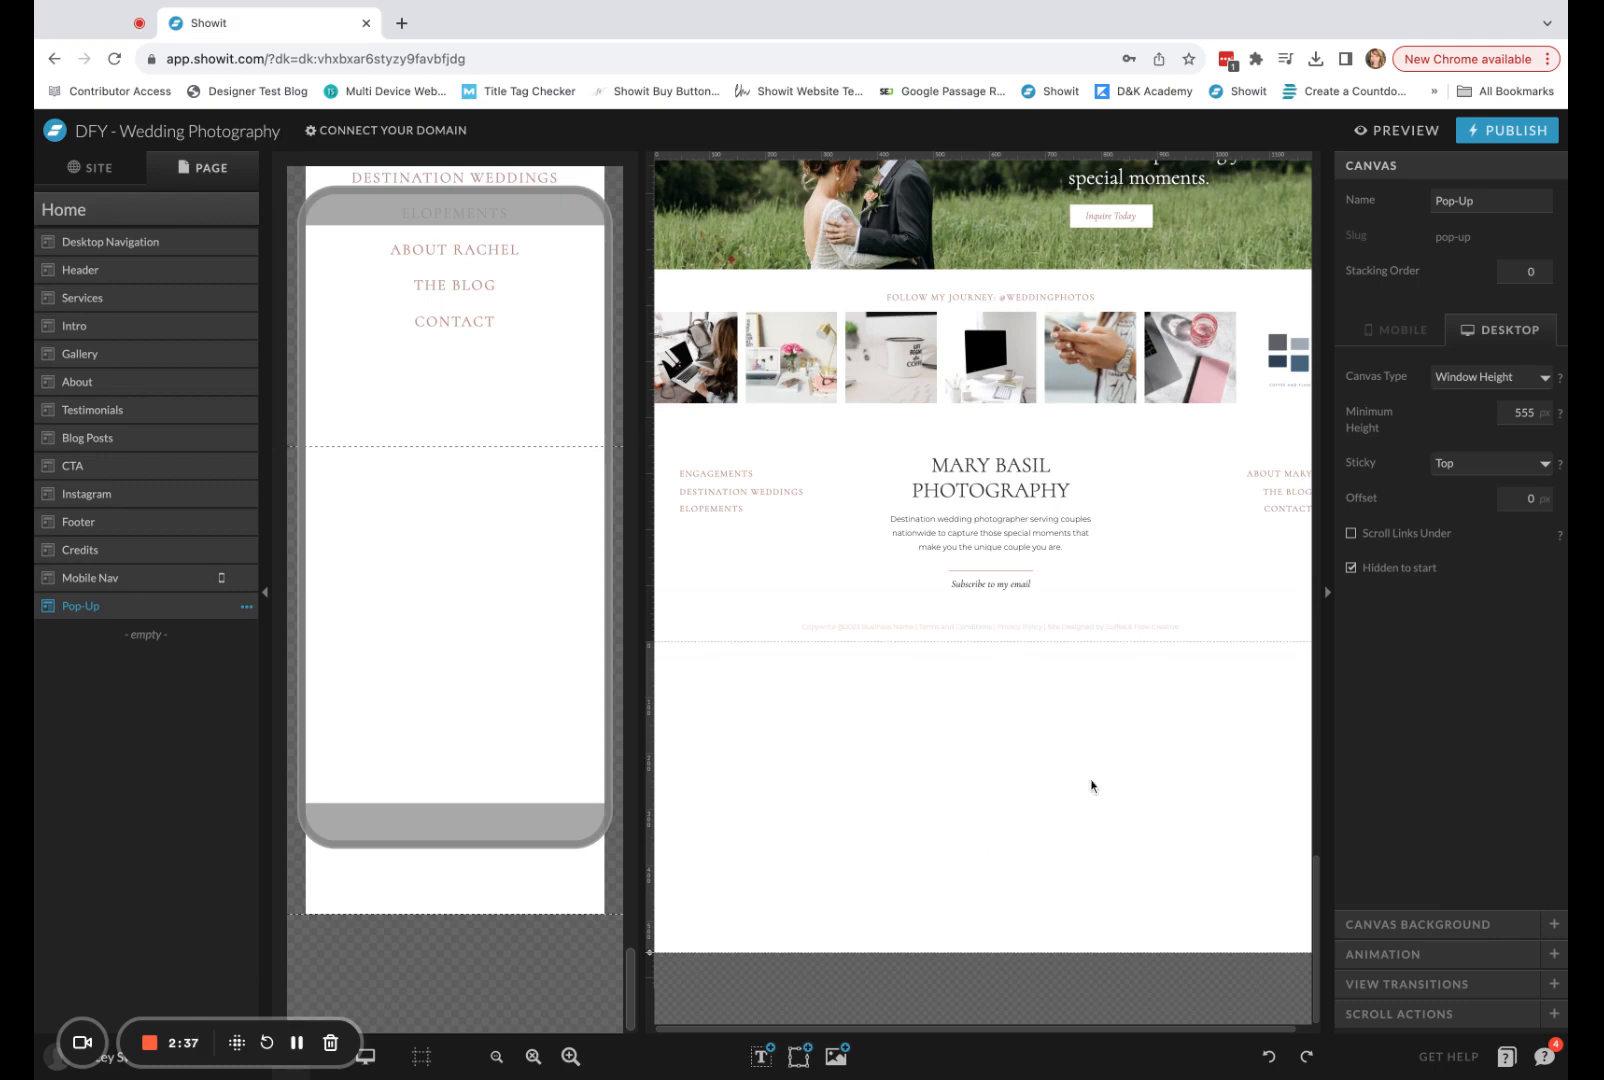
{"action": "scroll", "coordinate": [1092, 785], "scroll_direction": "up", "scroll_amount": 8}
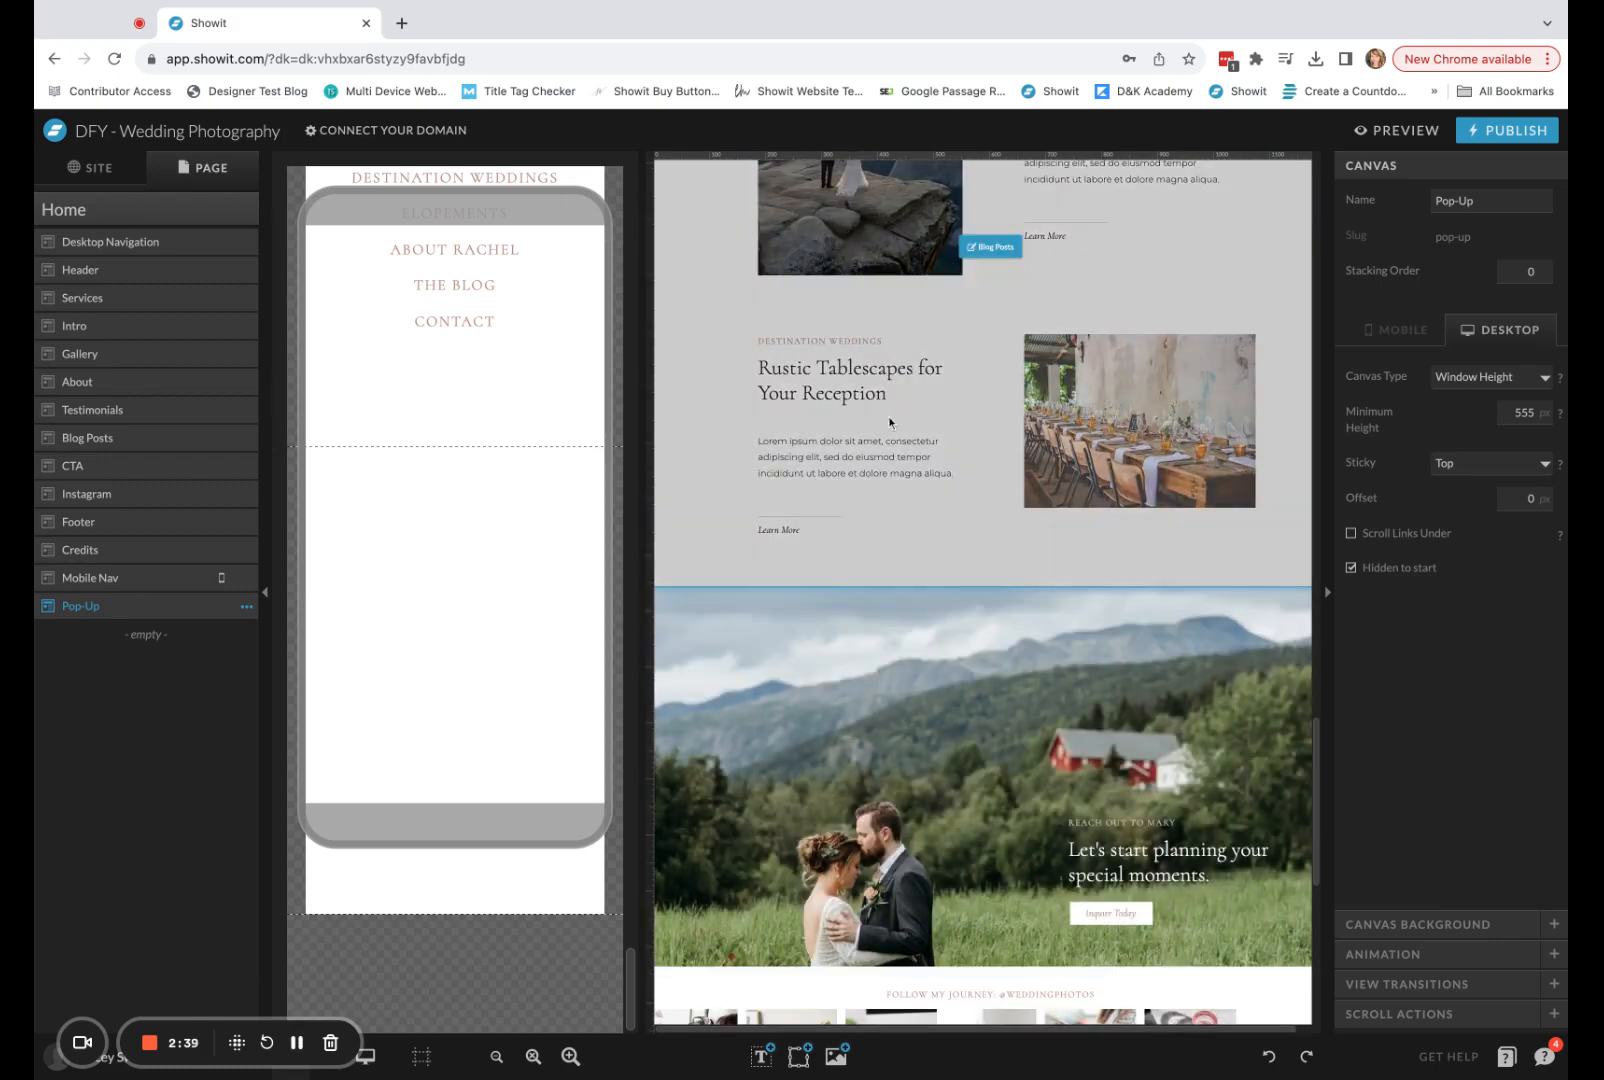
{"action": "scroll", "coordinate": [910, 472], "scroll_direction": "up", "scroll_amount": 3}
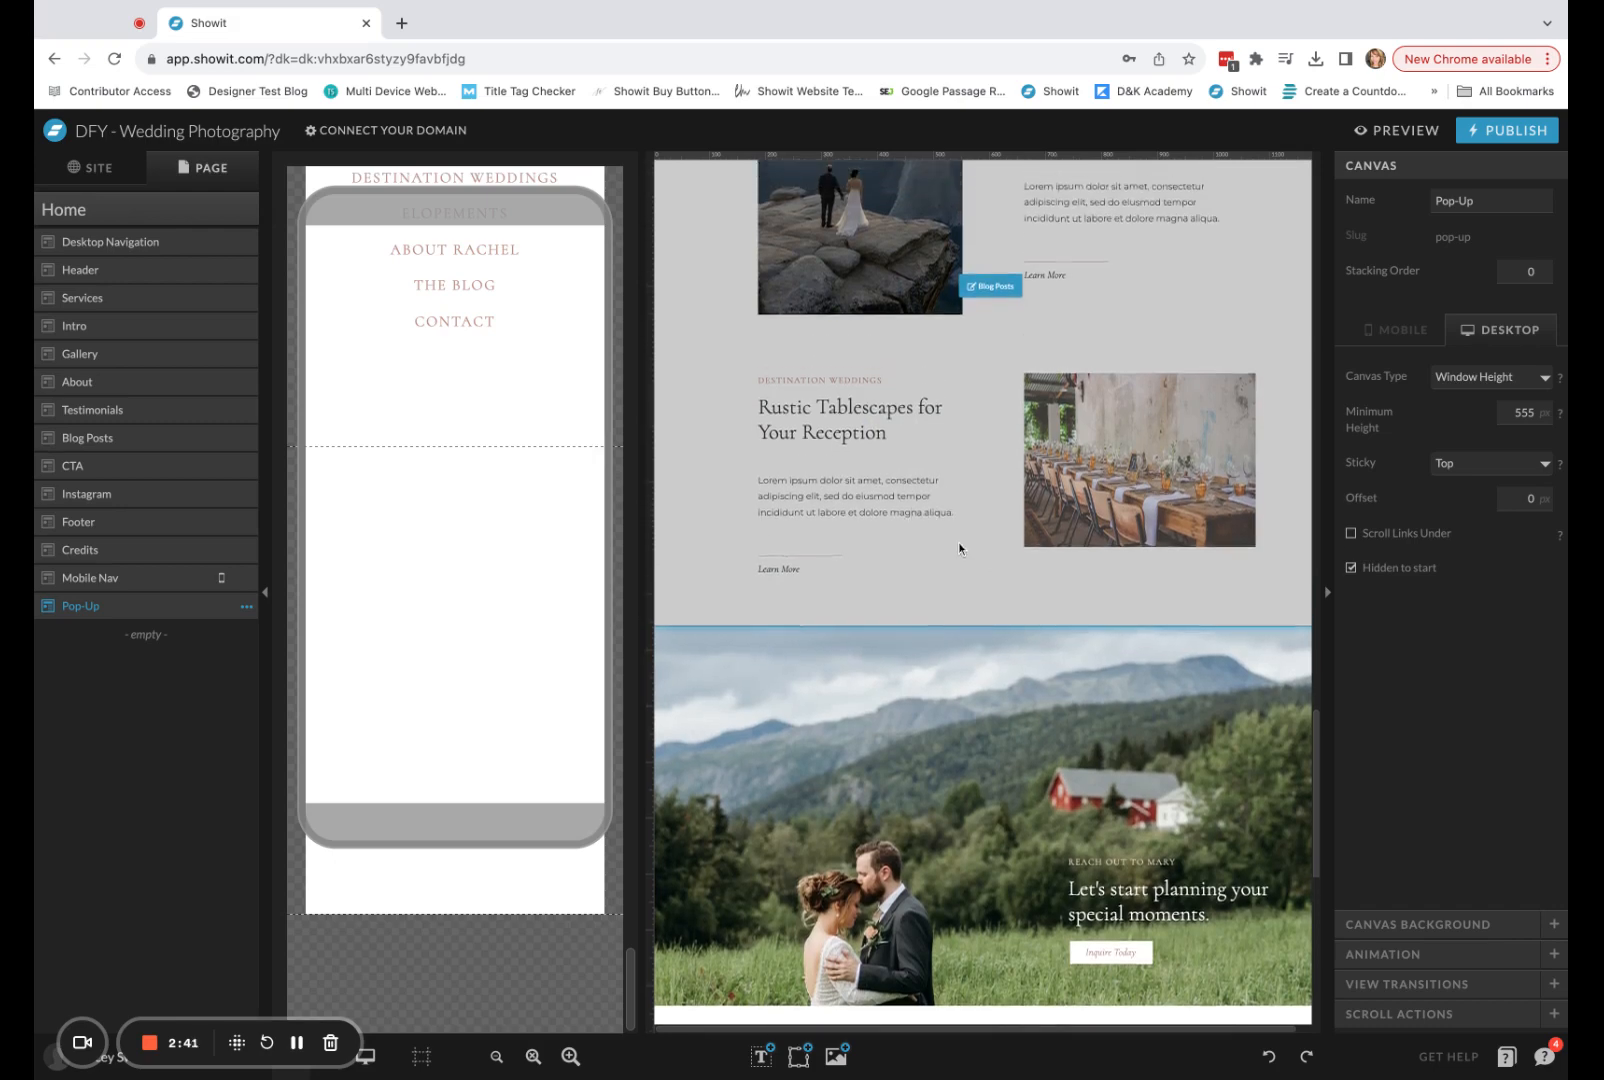
{"action": "left_click", "coordinate": [827, 504]}
{"action": "scroll", "coordinate": [1105, 563], "scroll_direction": "up", "scroll_amount": 5}
{"action": "scroll", "coordinate": [1105, 563], "scroll_direction": "up", "scroll_amount": 5}
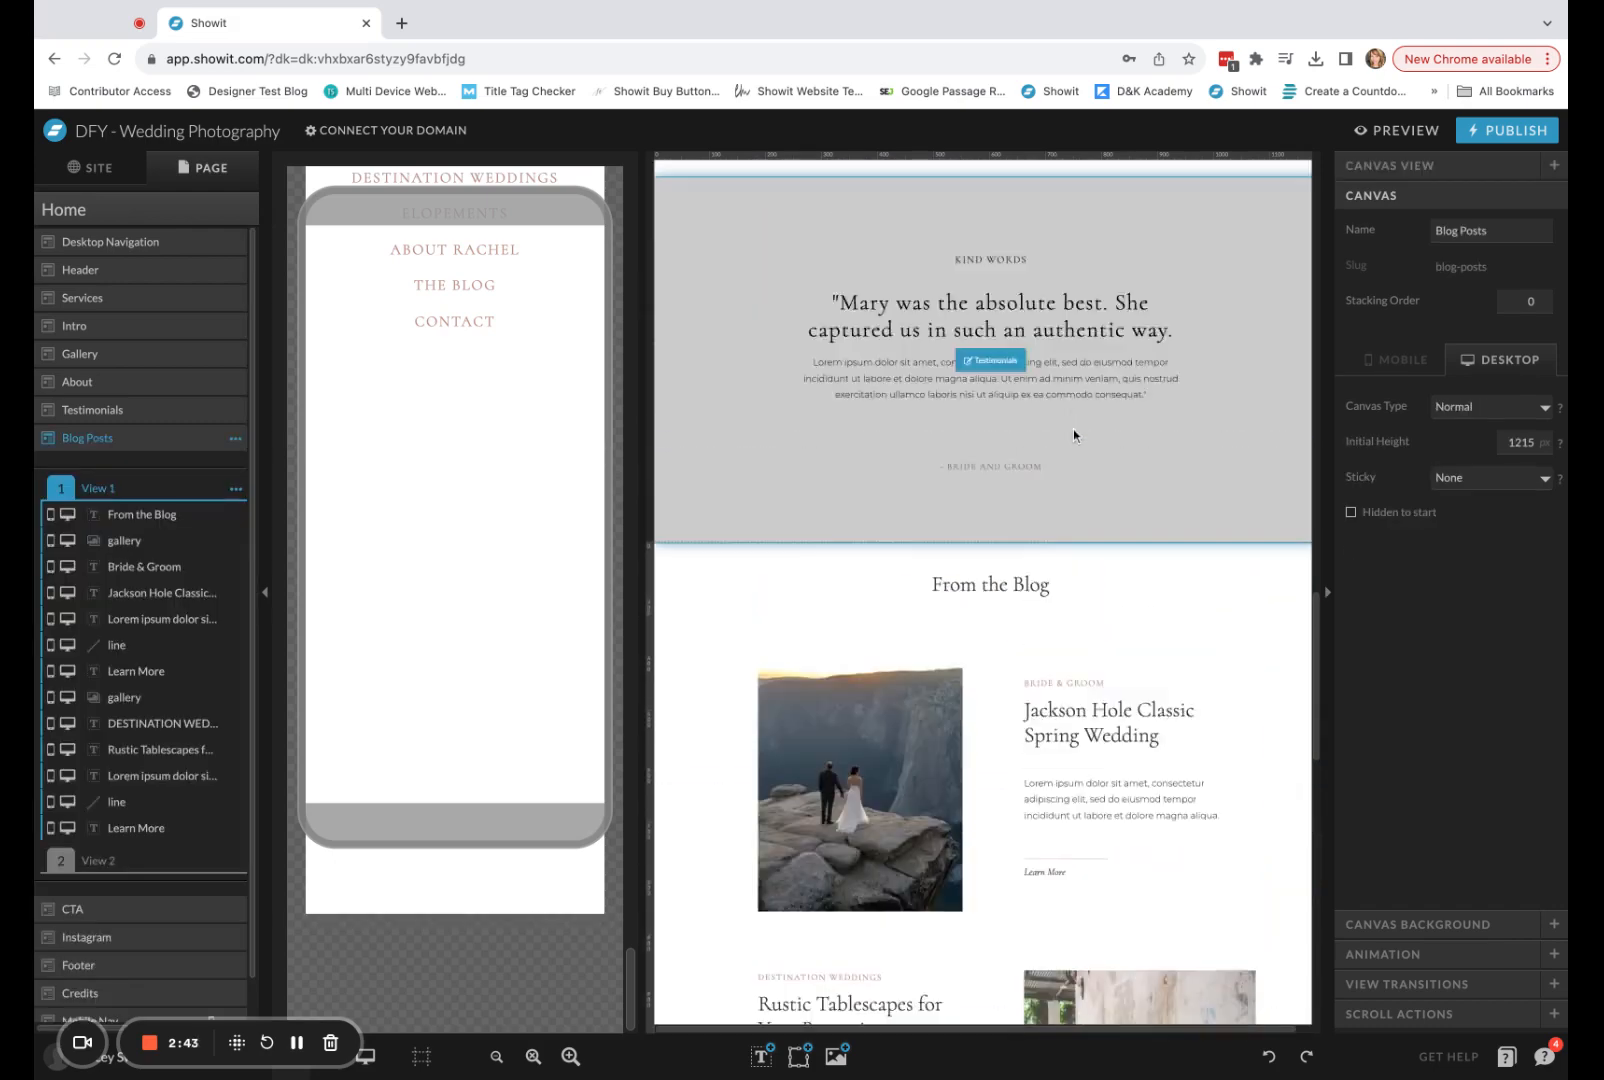
Copy the About canvas's heading, text and button elements into the Pop-Up canvas.
{"action": "scroll", "coordinate": [1000, 700], "scroll_direction": "up", "scroll_amount": 3}
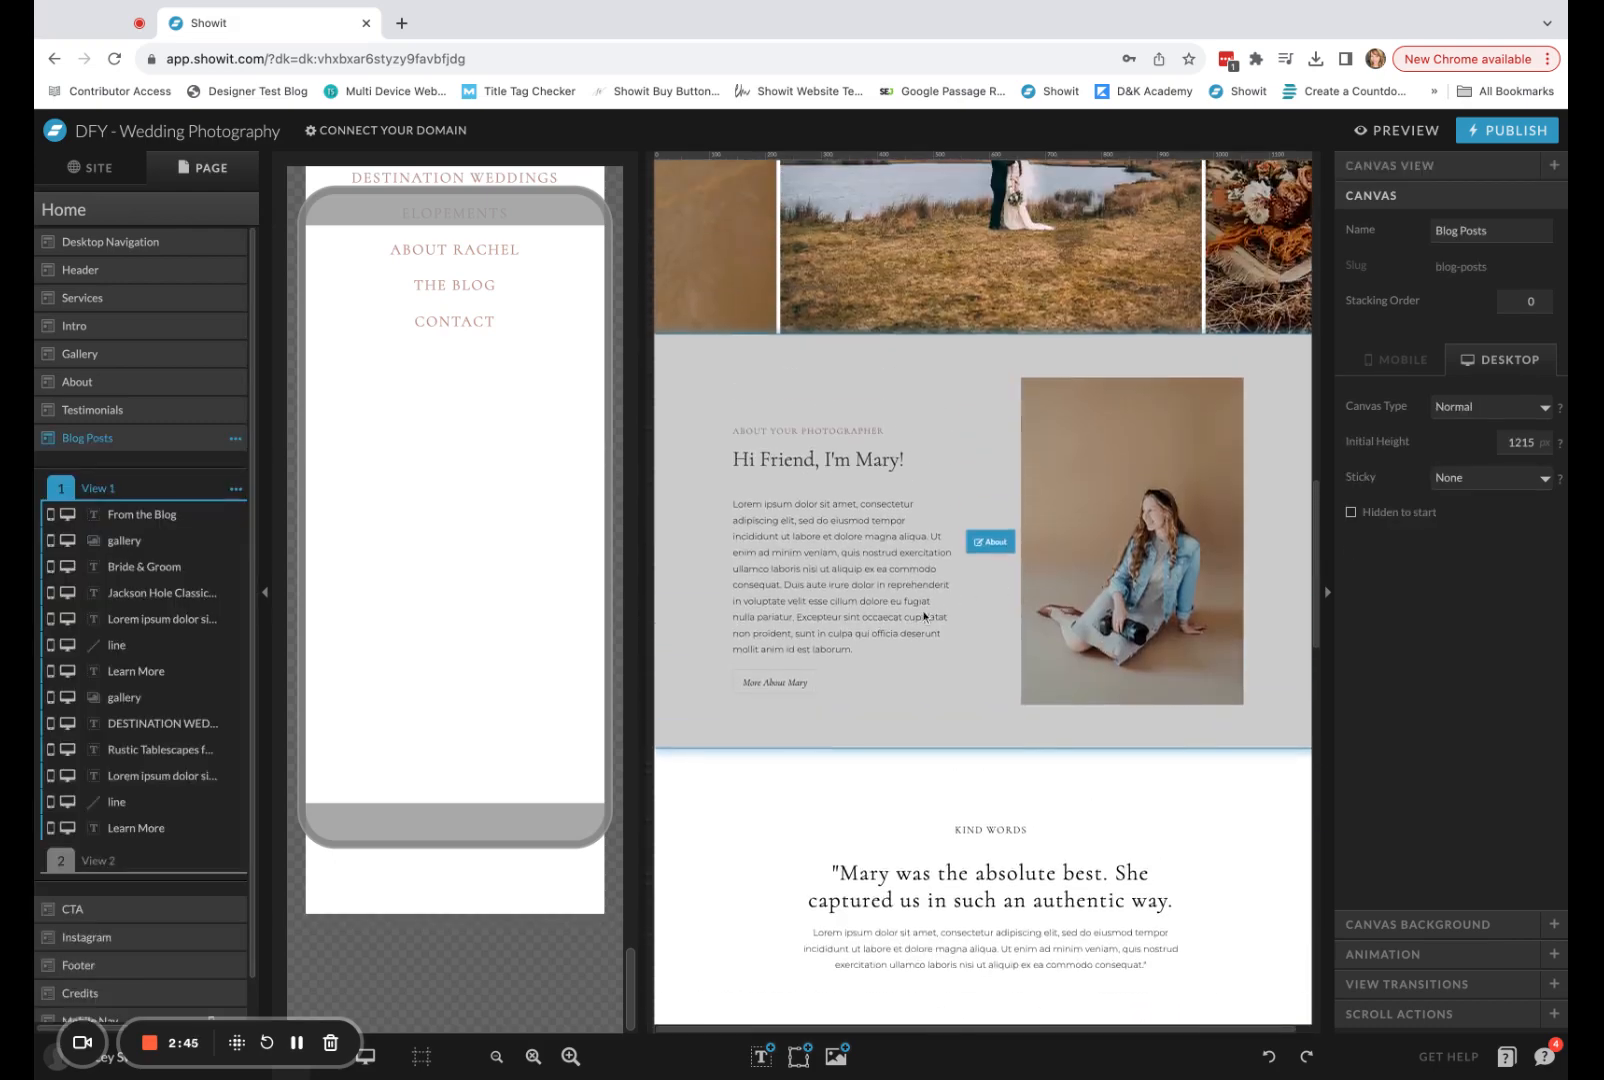
{"action": "left_click", "coordinate": [804, 828]}
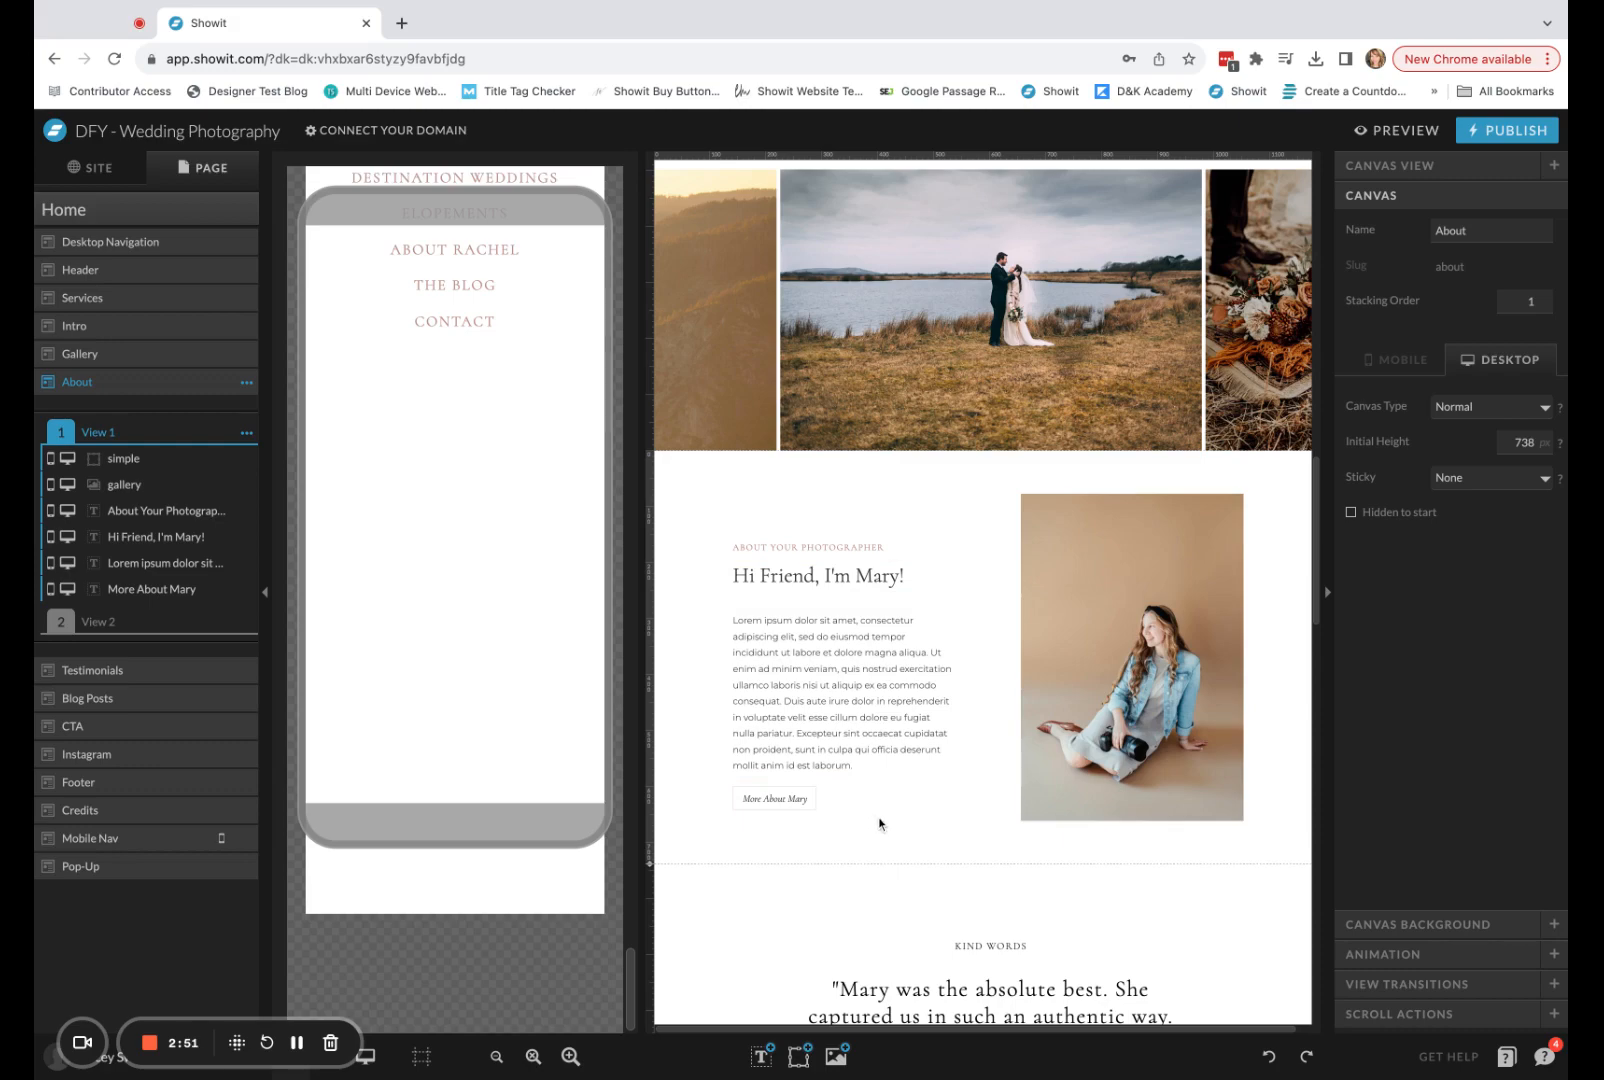
{"action": "left_click_drag", "start_coordinate": [885, 822], "coordinate": [677, 499]}
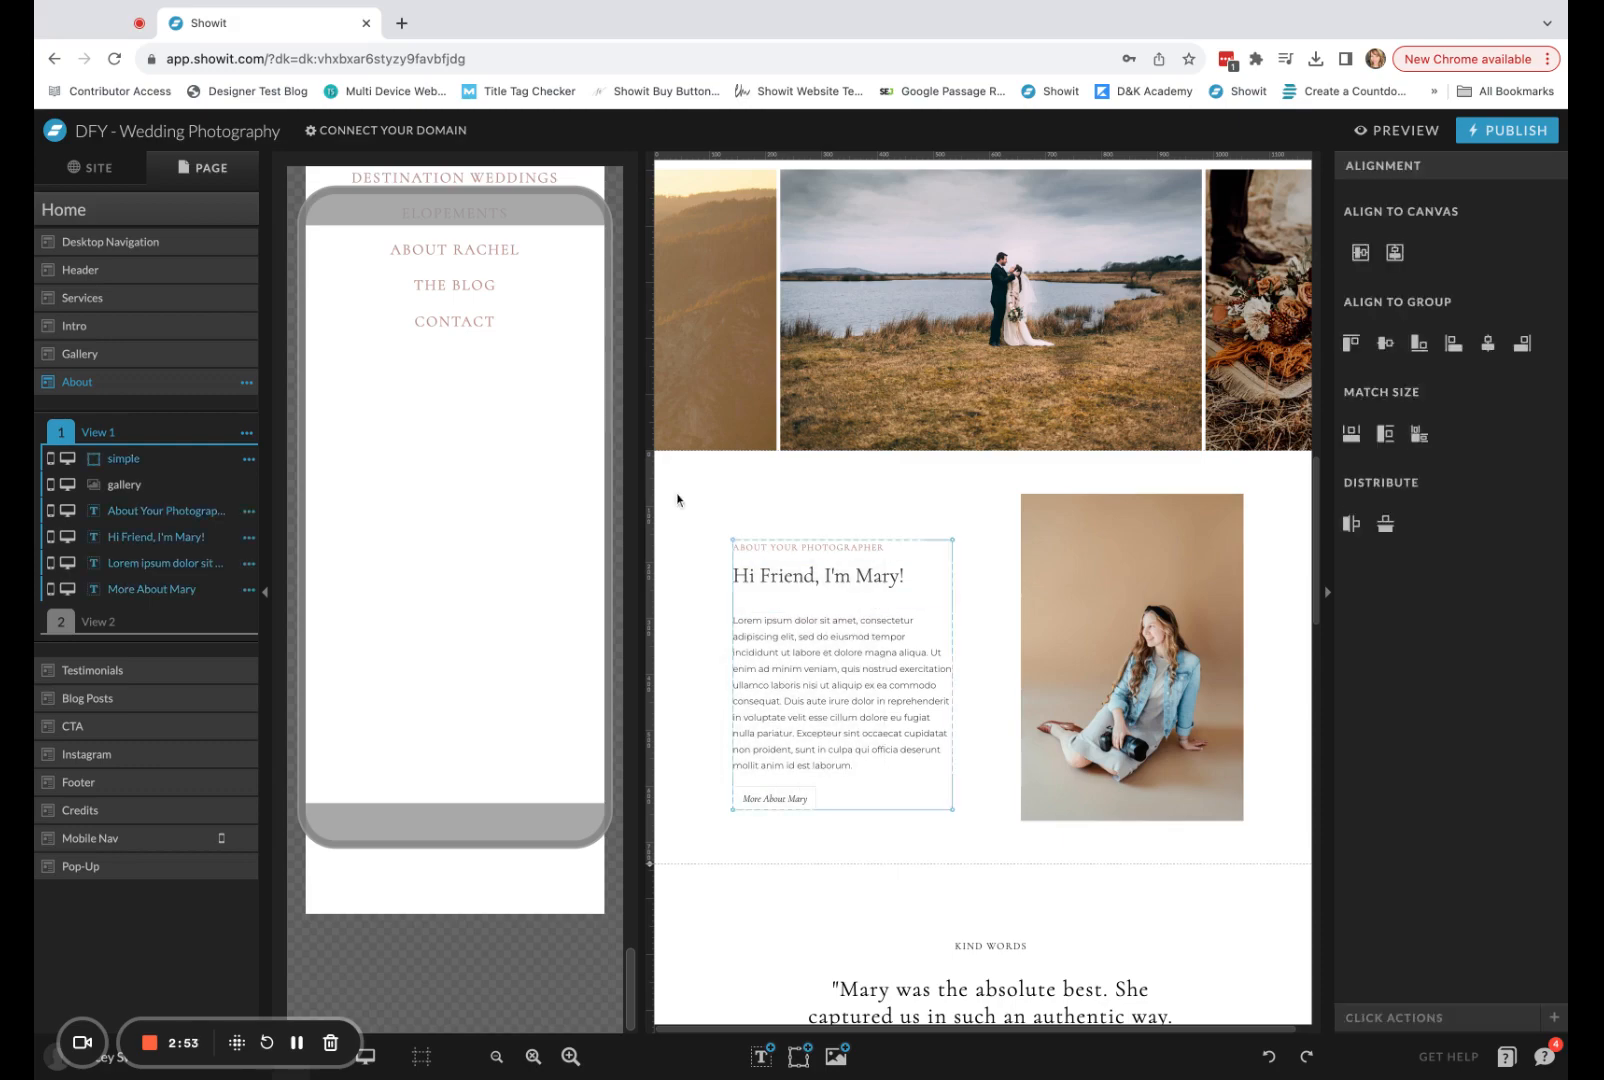
{"action": "scroll", "coordinate": [1127, 675], "scroll_direction": "down", "scroll_amount": 15}
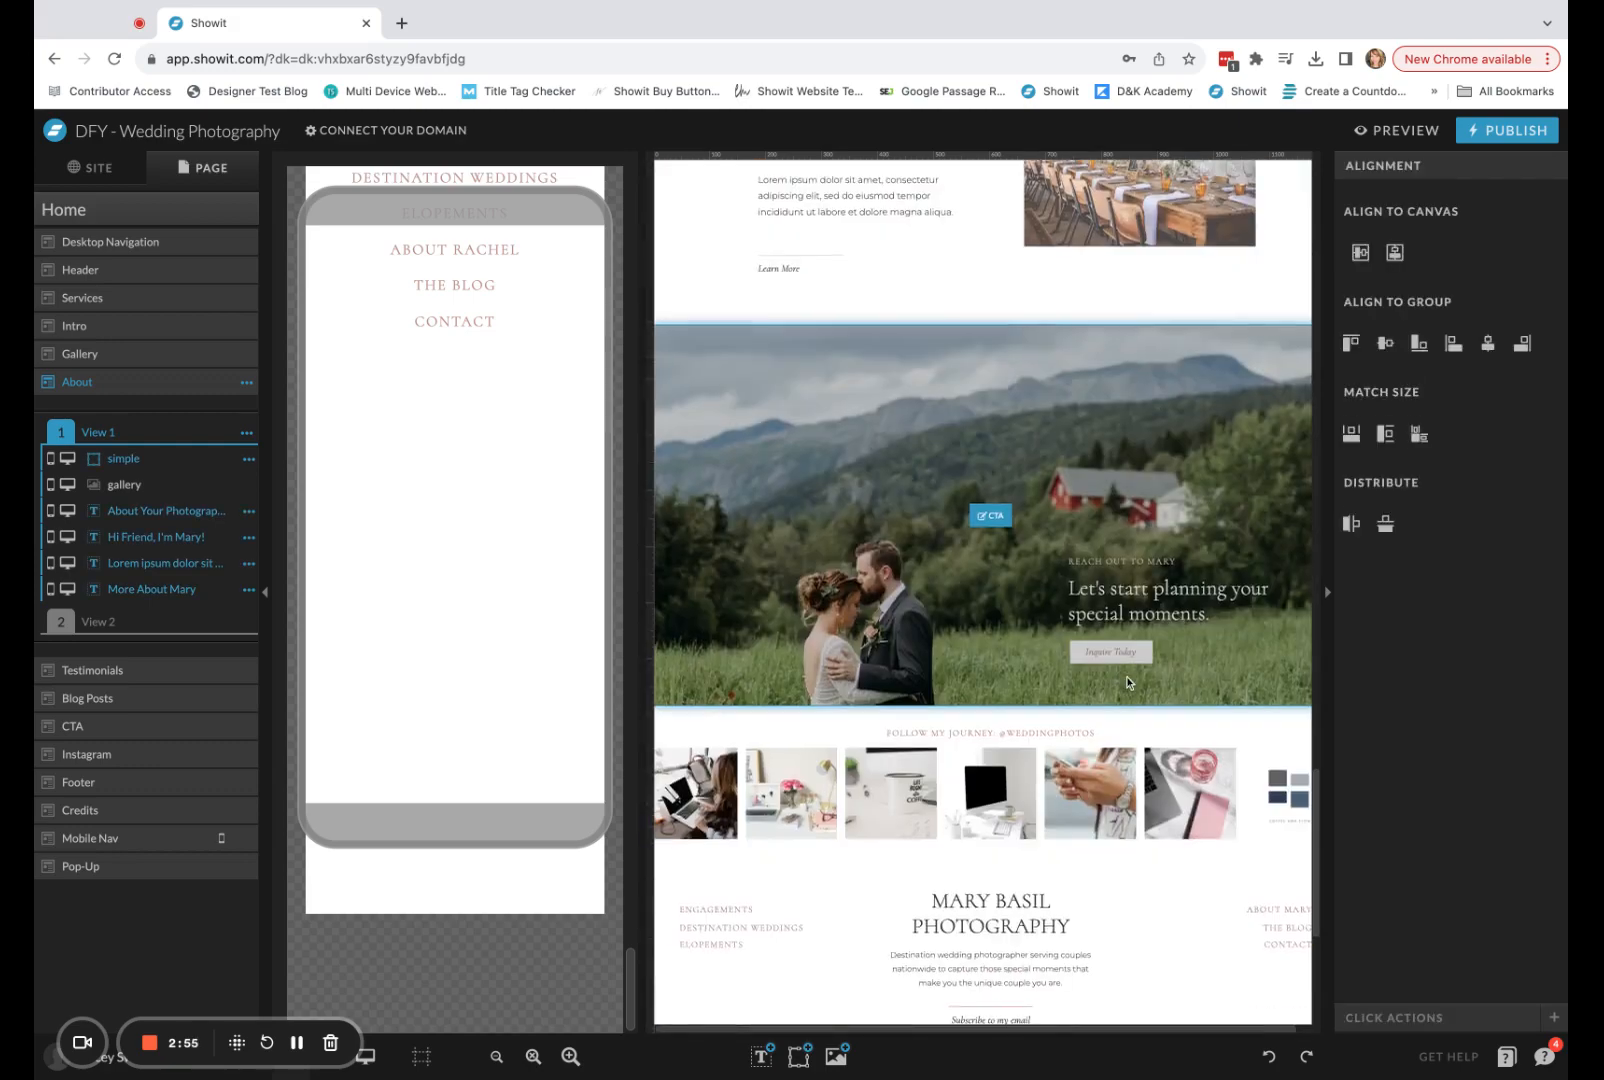
{"action": "left_click", "coordinate": [1127, 687]}
{"action": "key", "text": "ctrl+v"}
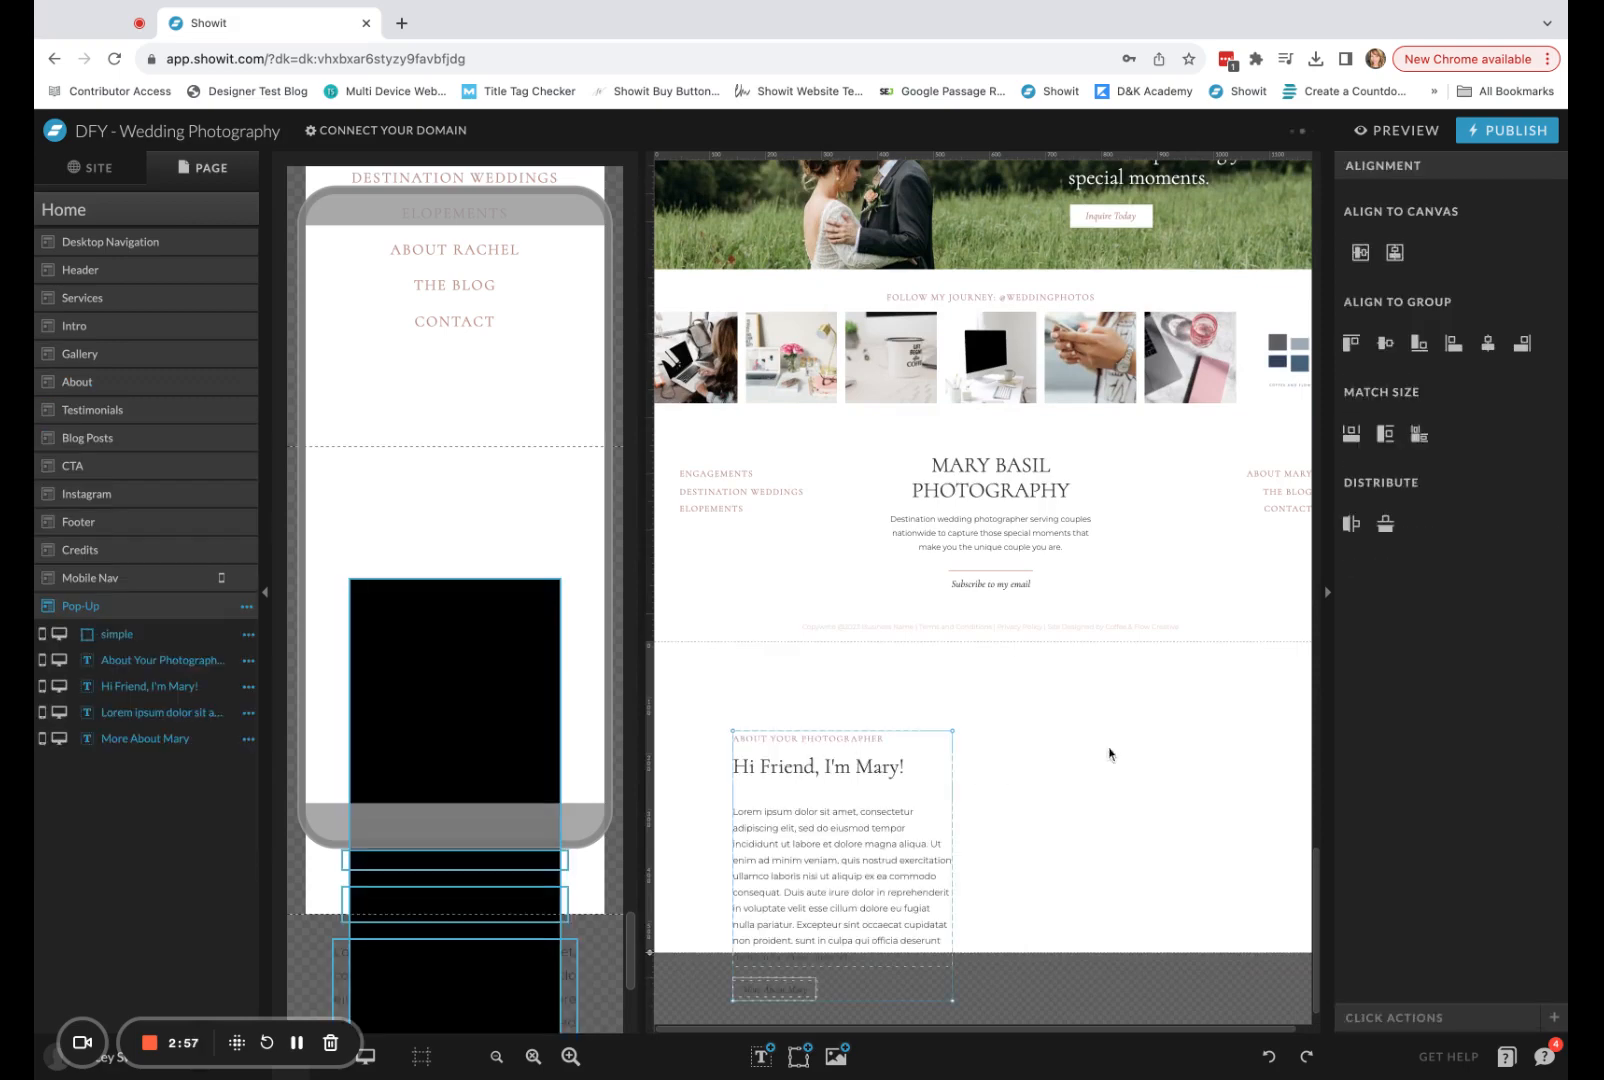
Center the pasted elements vertically and horizontally on the desktop Pop-Up canvas.
{"action": "left_click", "coordinate": [1357, 256]}
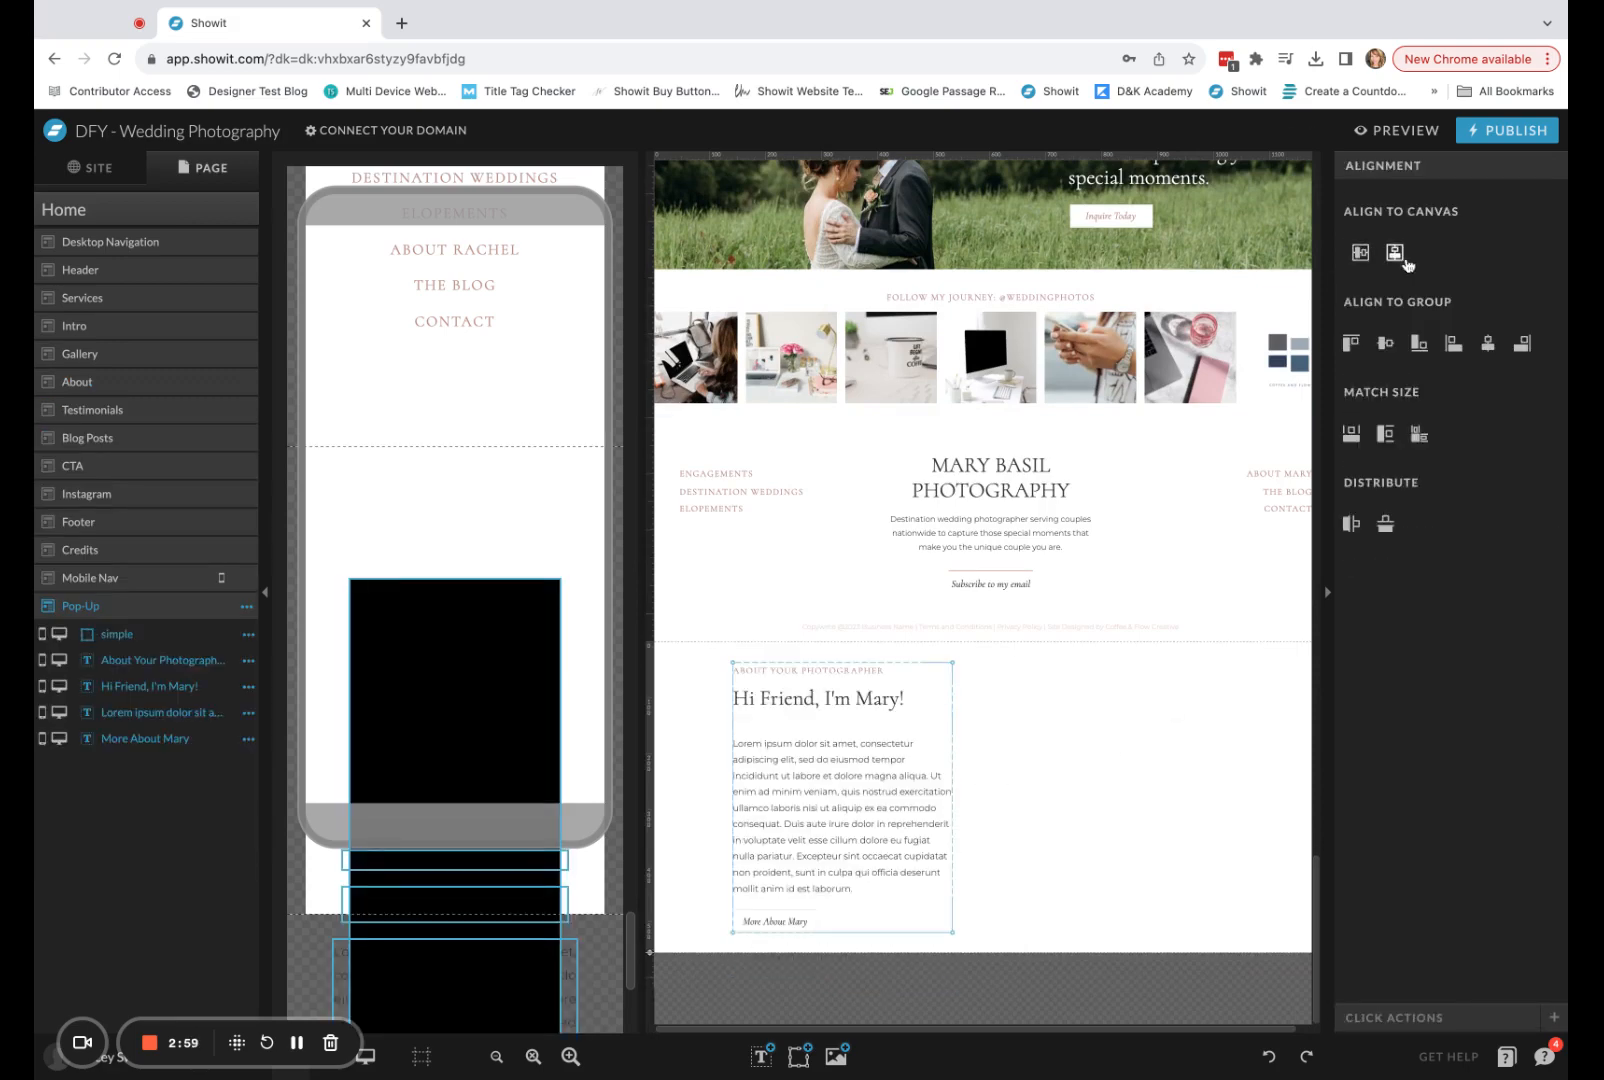
{"action": "left_click", "coordinate": [1395, 253]}
{"action": "left_click", "coordinate": [1171, 791]}
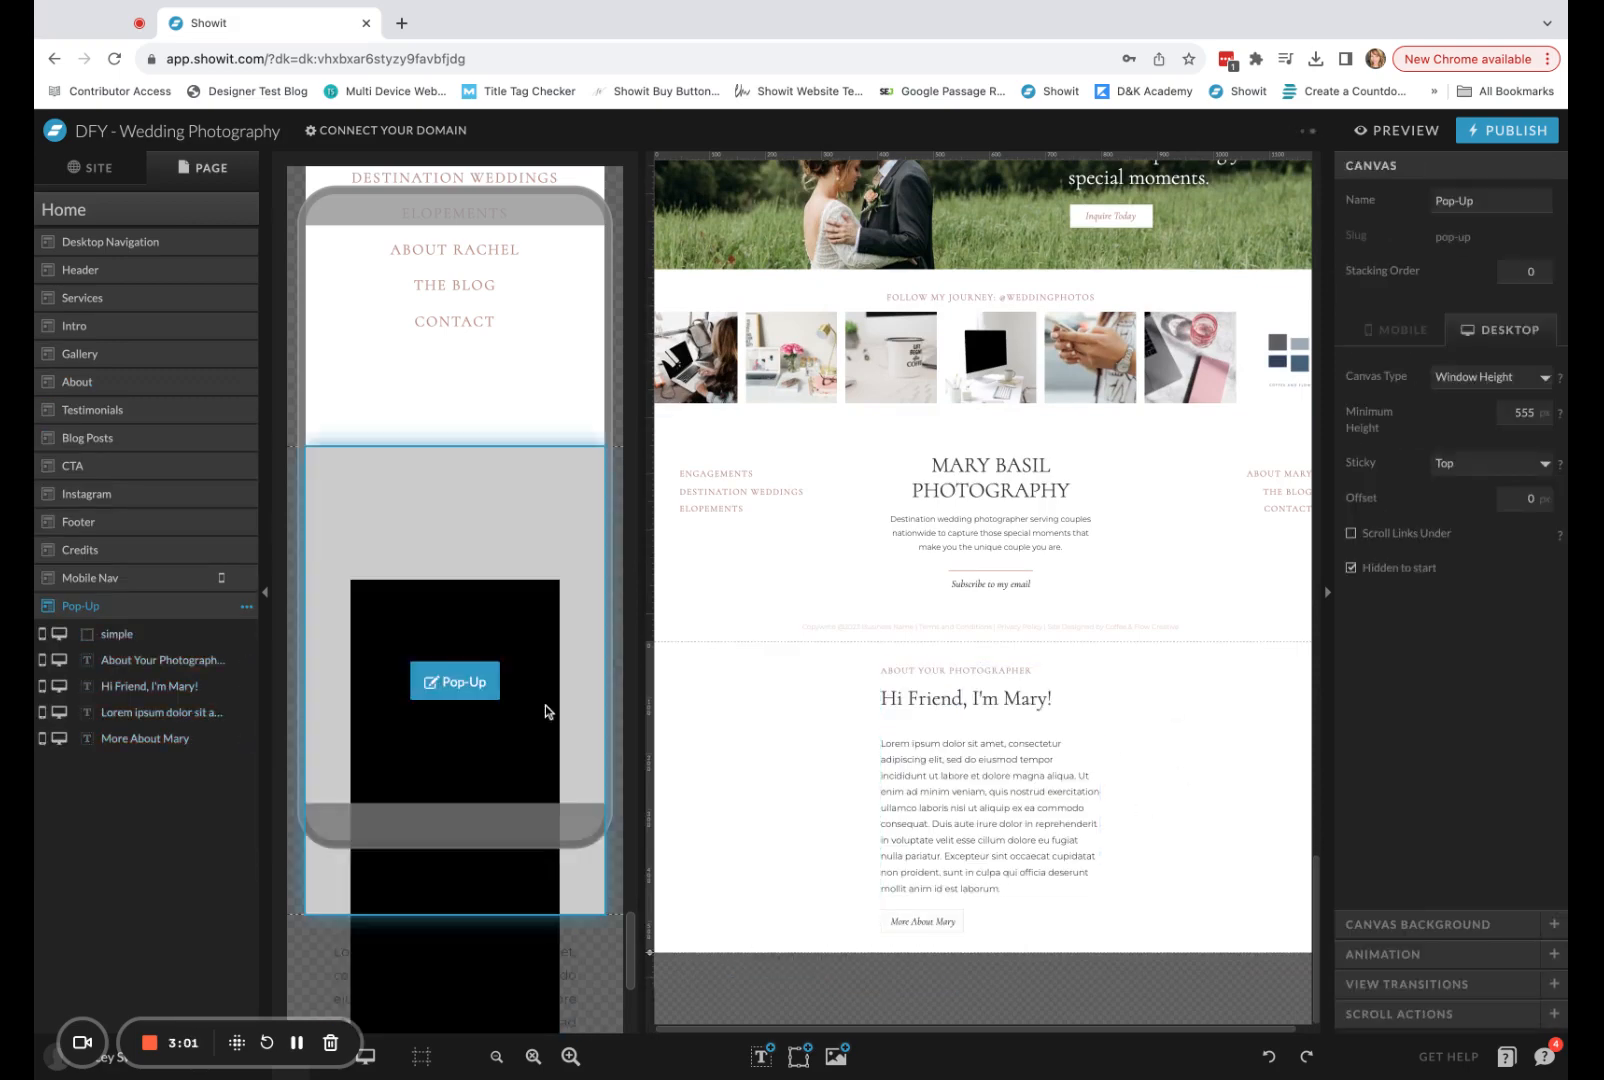
{"action": "left_click", "coordinate": [535, 625]}
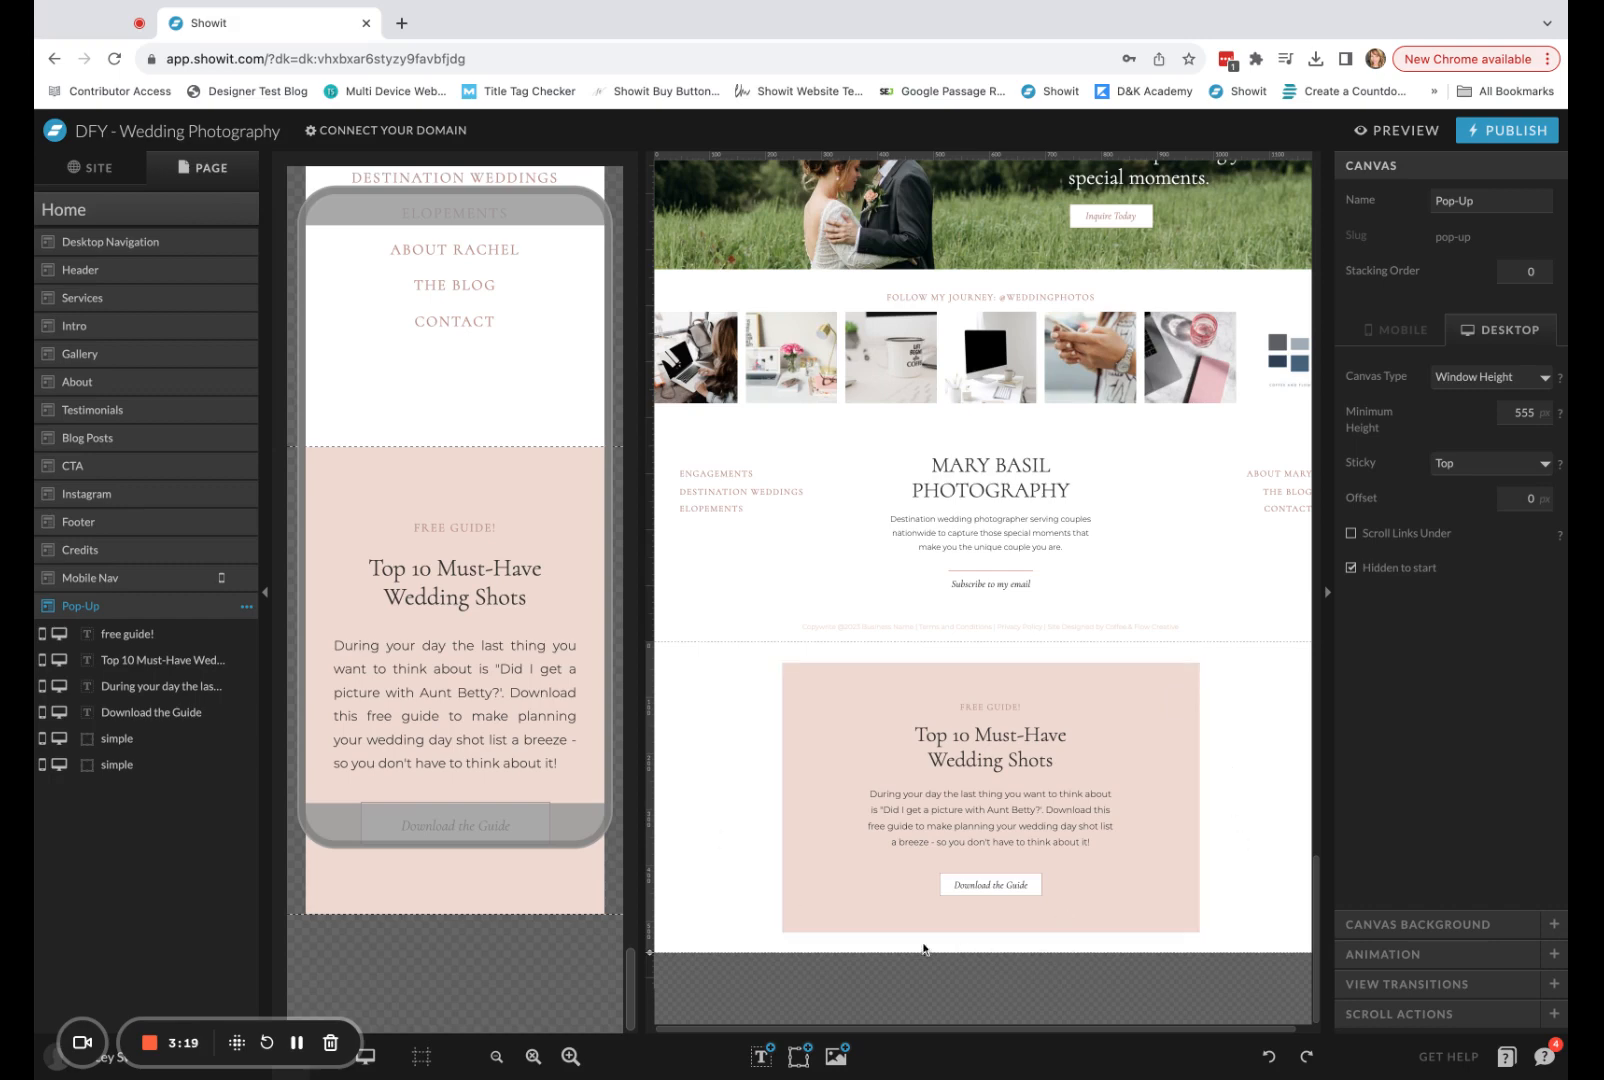
Add an icon to the Pop-Up canvas and change it to the thin X symbol.
{"action": "mouse_move", "coordinate": [806, 1063]}
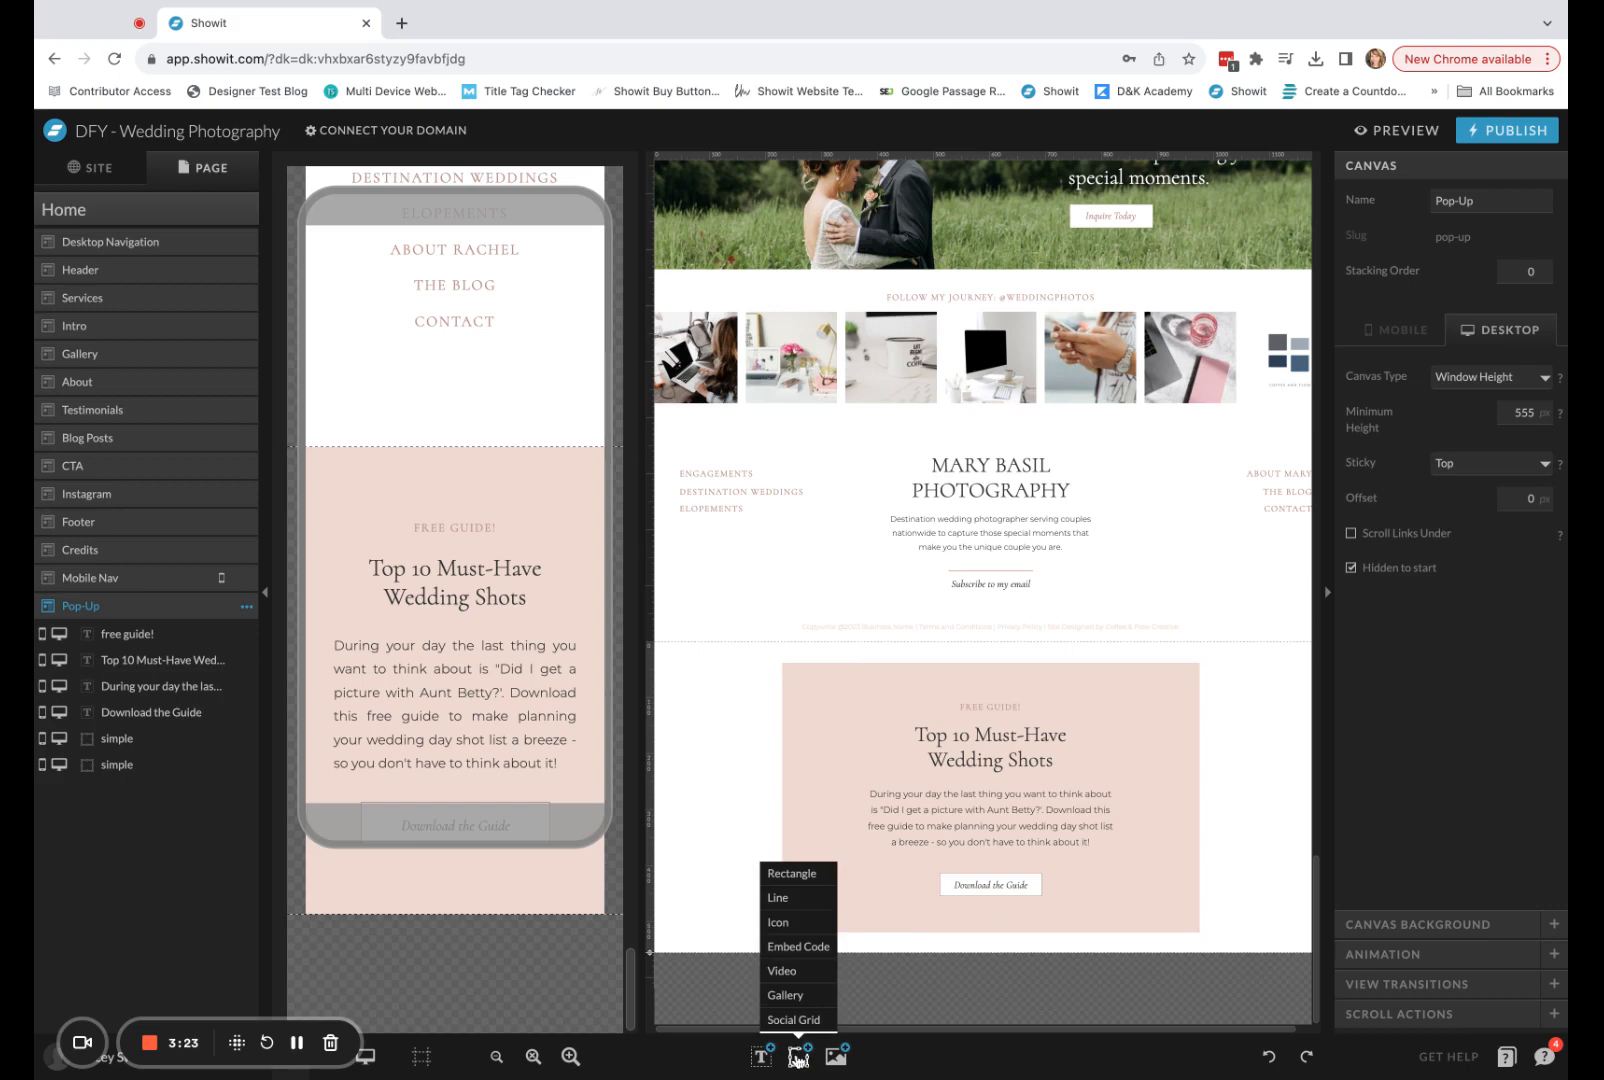
{"action": "left_click", "coordinate": [779, 922]}
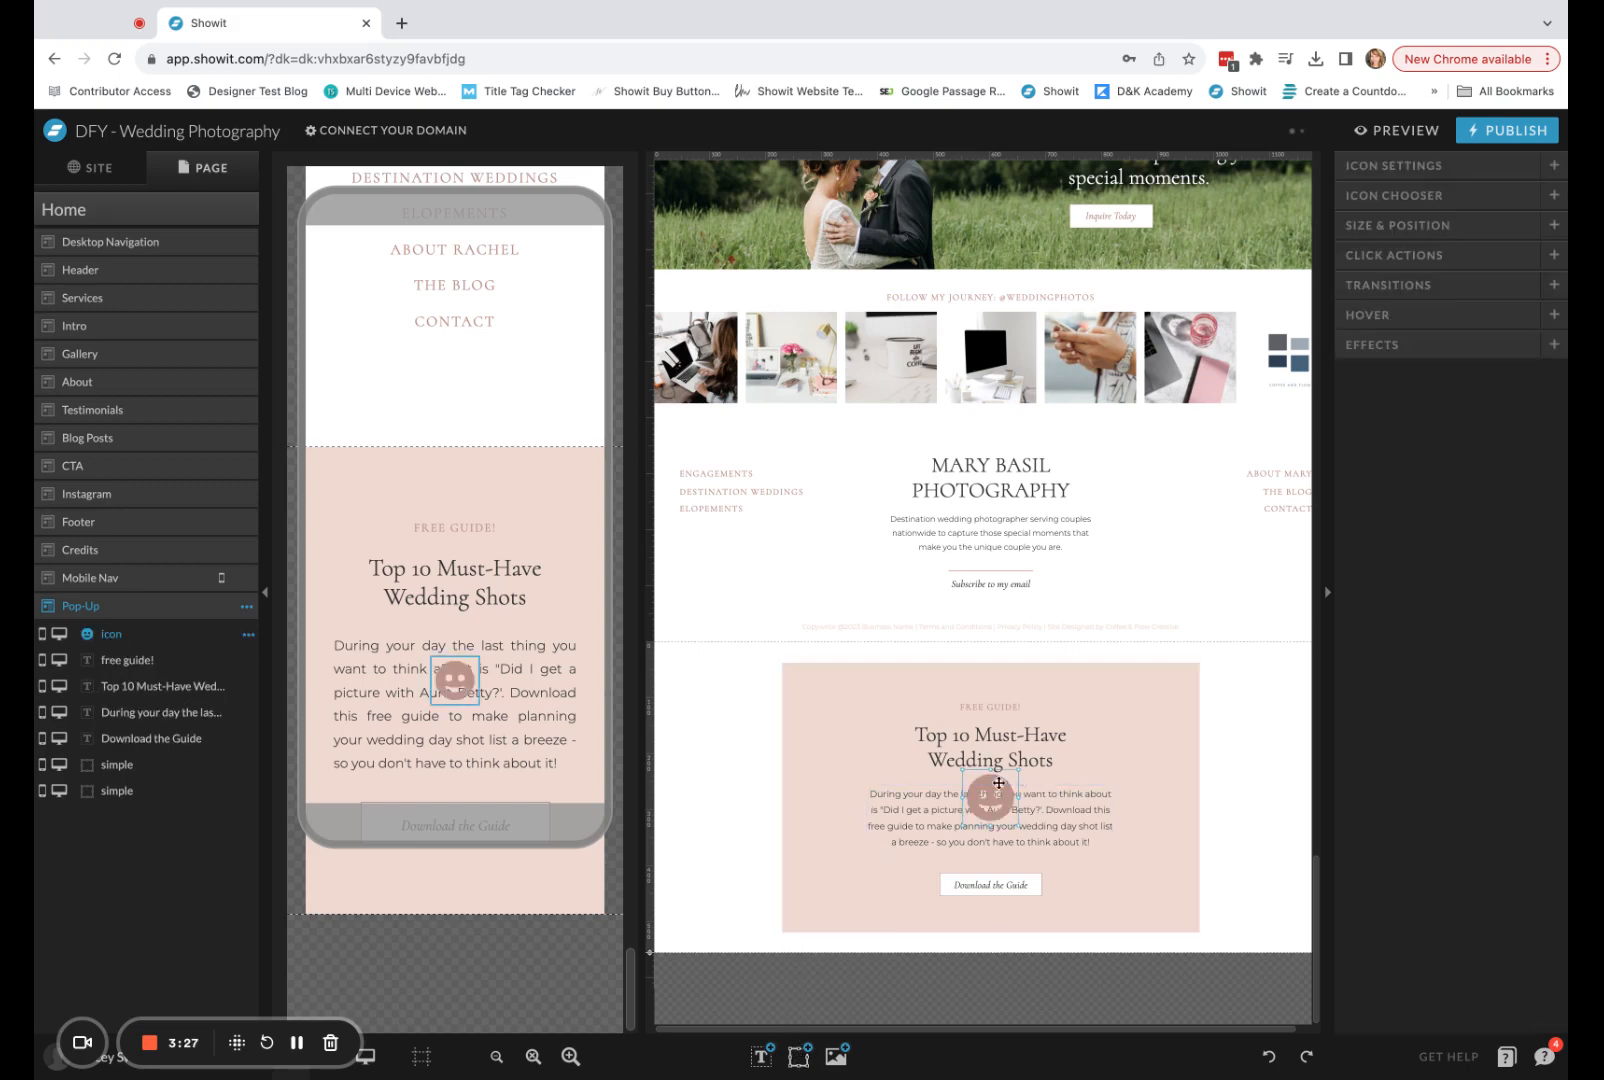
{"action": "left_click", "coordinate": [1407, 201]}
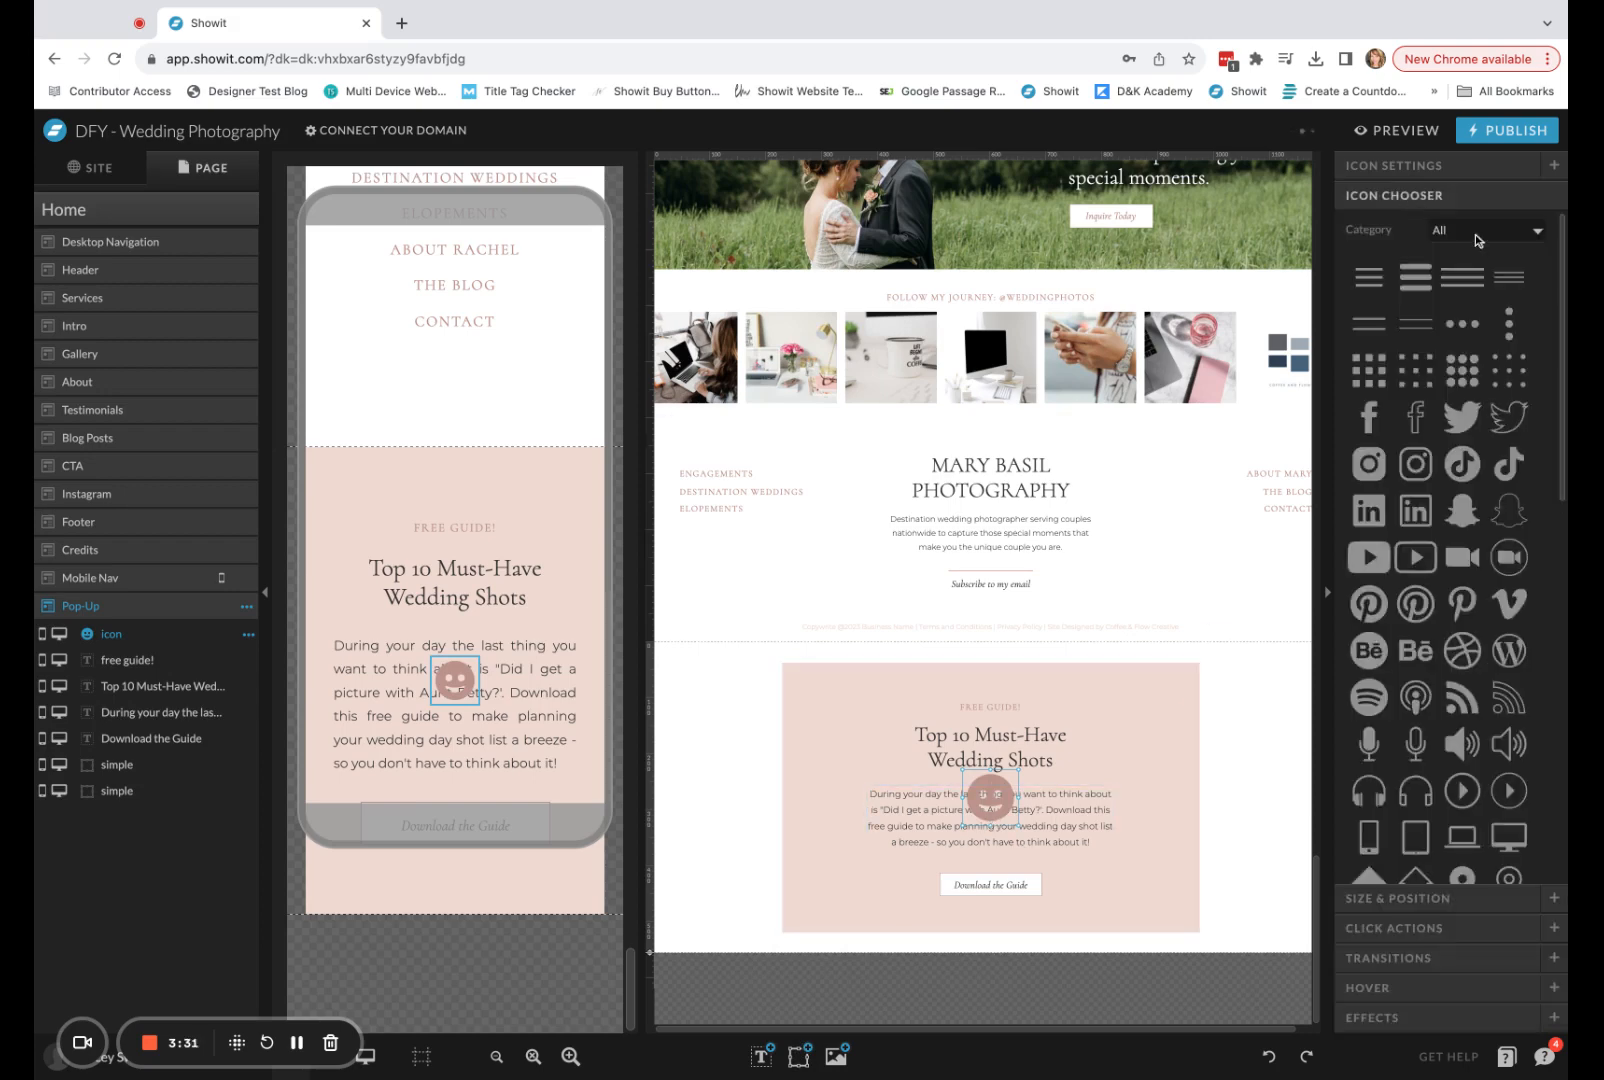
{"action": "scroll", "coordinate": [1528, 763], "scroll_direction": "down", "scroll_amount": 5}
{"action": "scroll", "coordinate": [1528, 763], "scroll_direction": "down", "scroll_amount": 5}
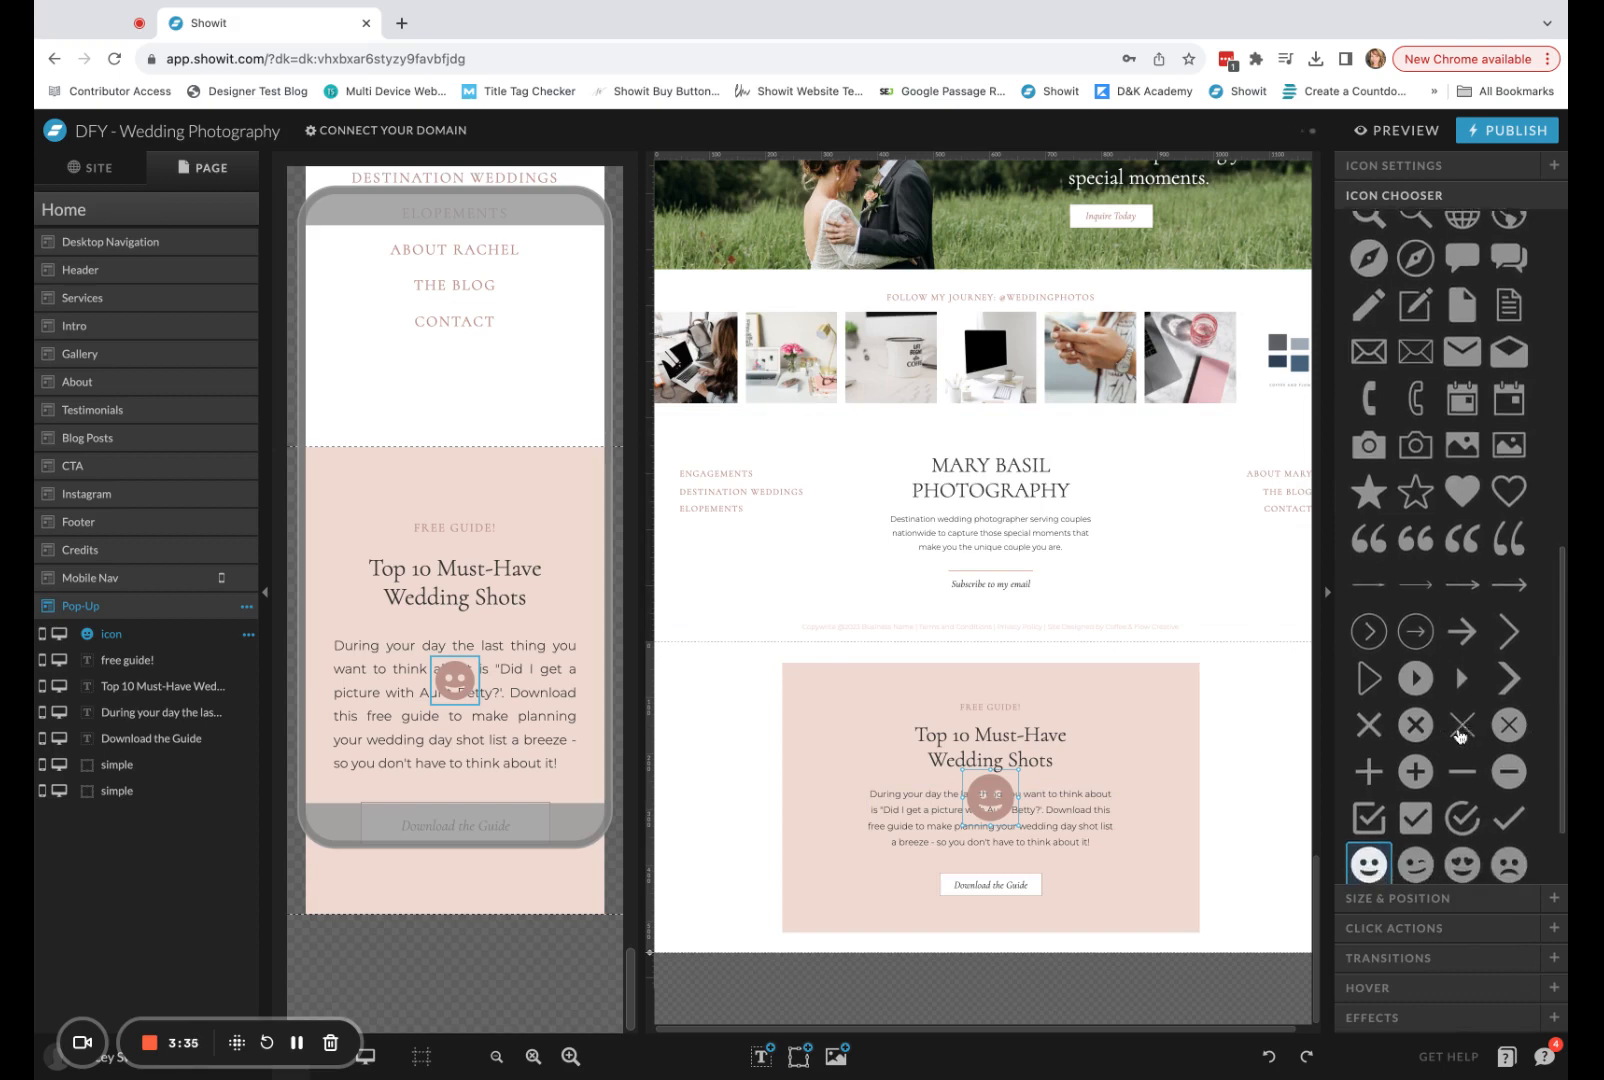
{"action": "left_click", "coordinate": [1463, 724]}
Shrink the X icon and place it in the pop-up's upper-right corner in both the desktop and mobile layouts.
{"action": "left_click_drag", "start_coordinate": [962, 827], "coordinate": [1179, 682]}
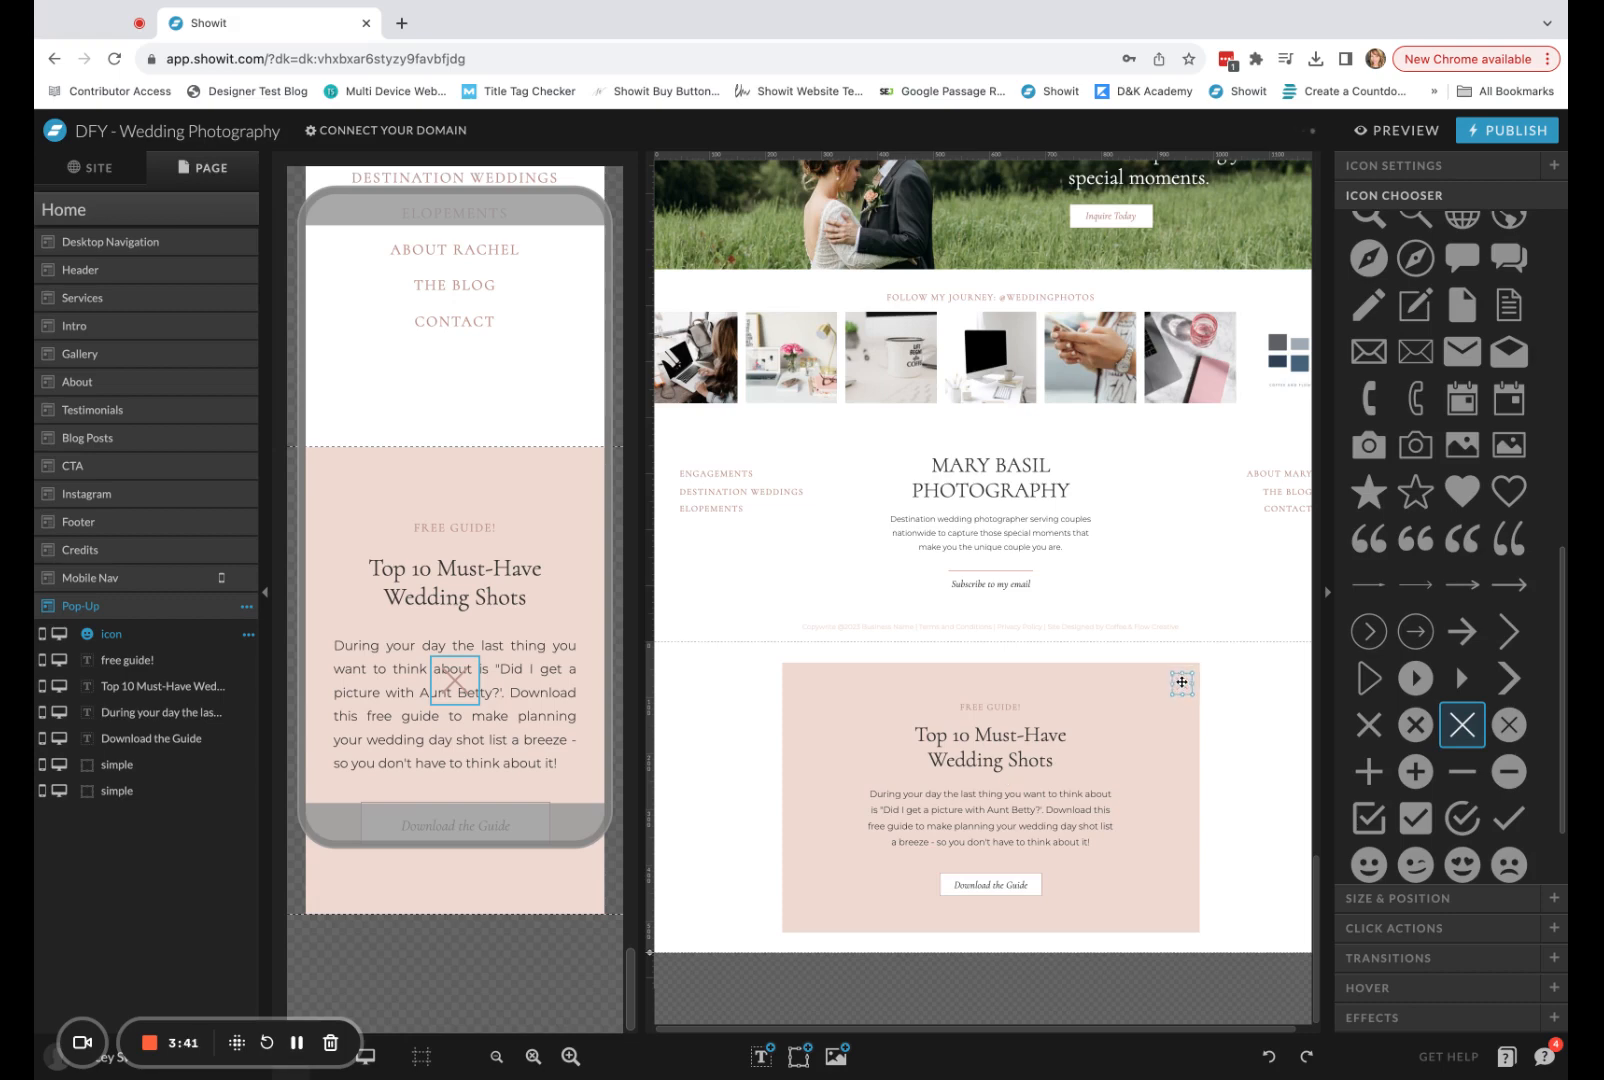
{"action": "left_click", "coordinate": [450, 697]}
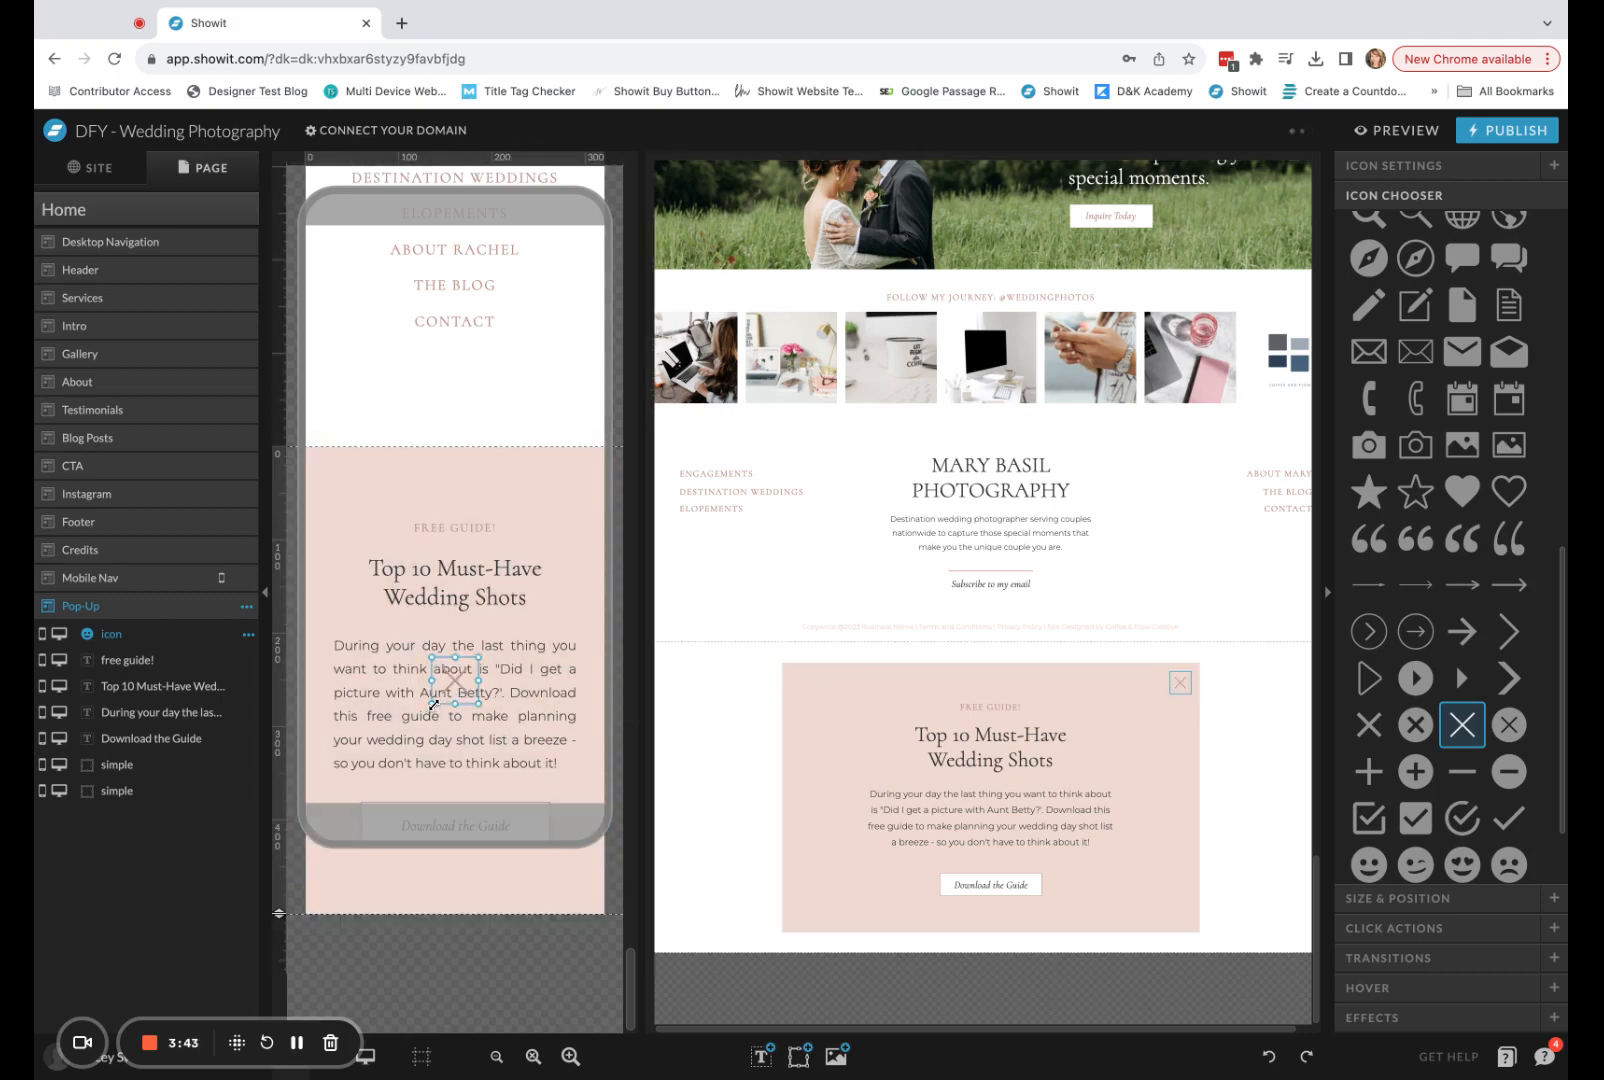
{"action": "left_click_drag", "start_coordinate": [434, 705], "coordinate": [579, 473]}
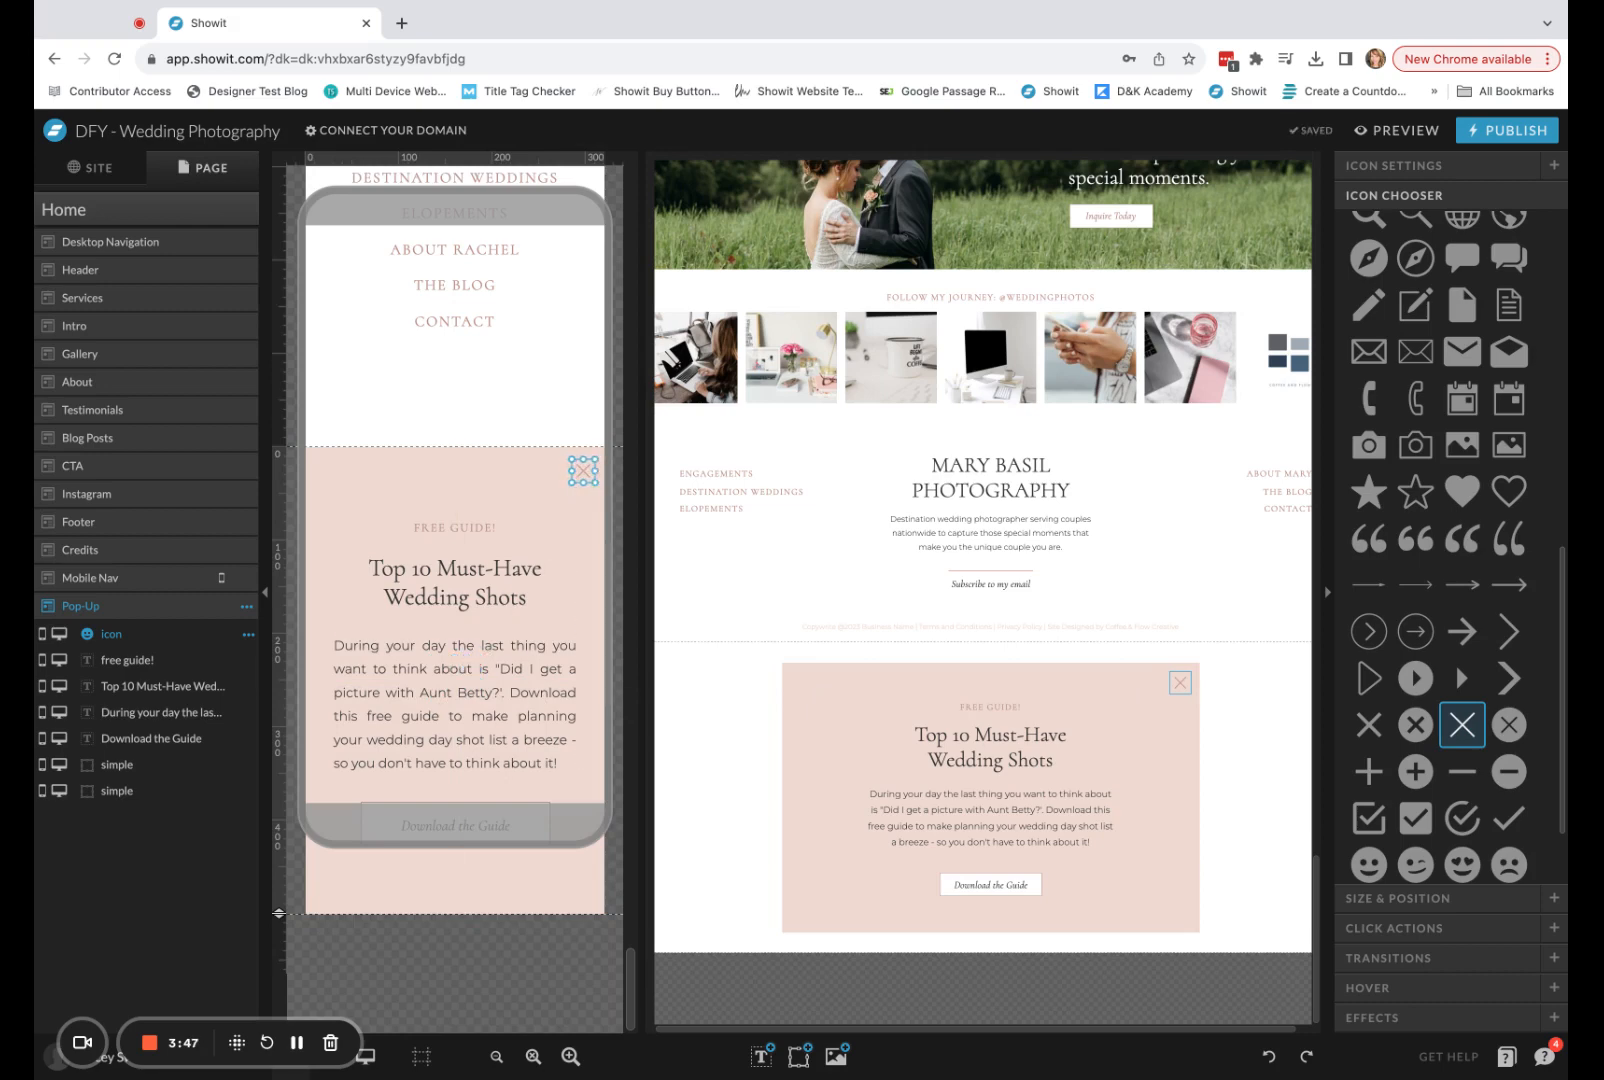
Give the X icon a Hide Canvas click action that targets This Canvas.
{"action": "left_click", "coordinate": [1233, 735]}
{"action": "left_click", "coordinate": [1180, 682]}
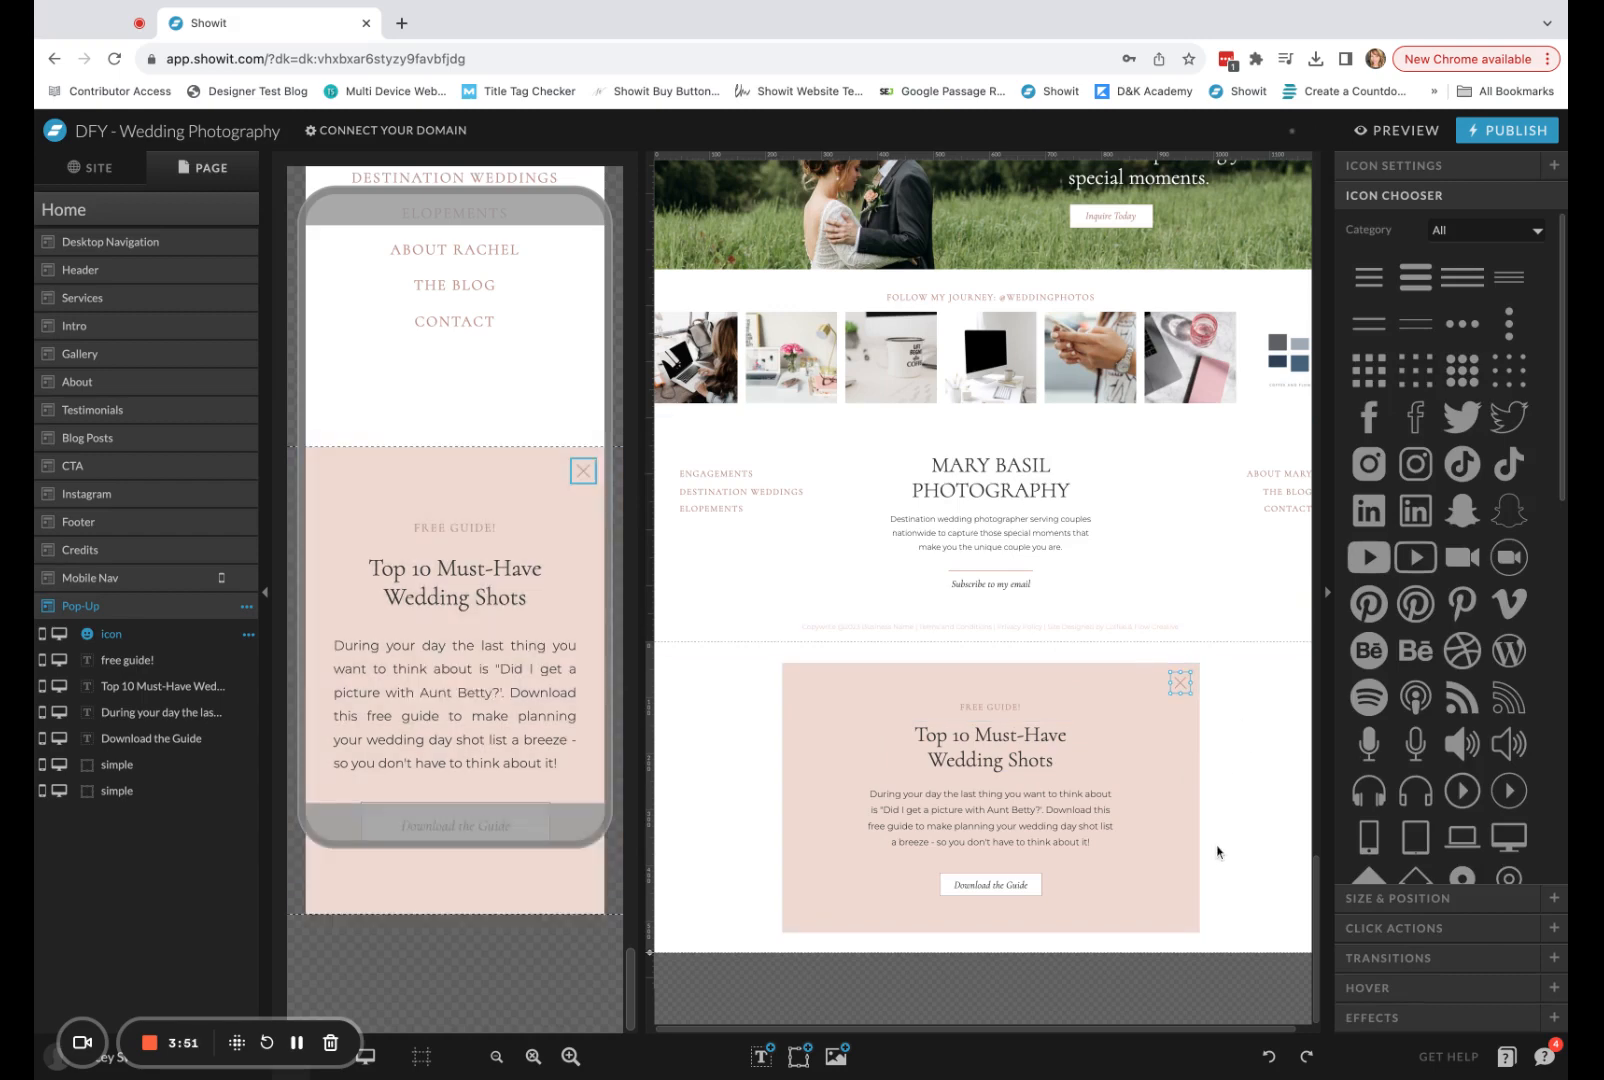
{"action": "left_click", "coordinate": [1278, 720]}
{"action": "left_click", "coordinate": [1180, 682]}
{"action": "left_click", "coordinate": [1396, 928]}
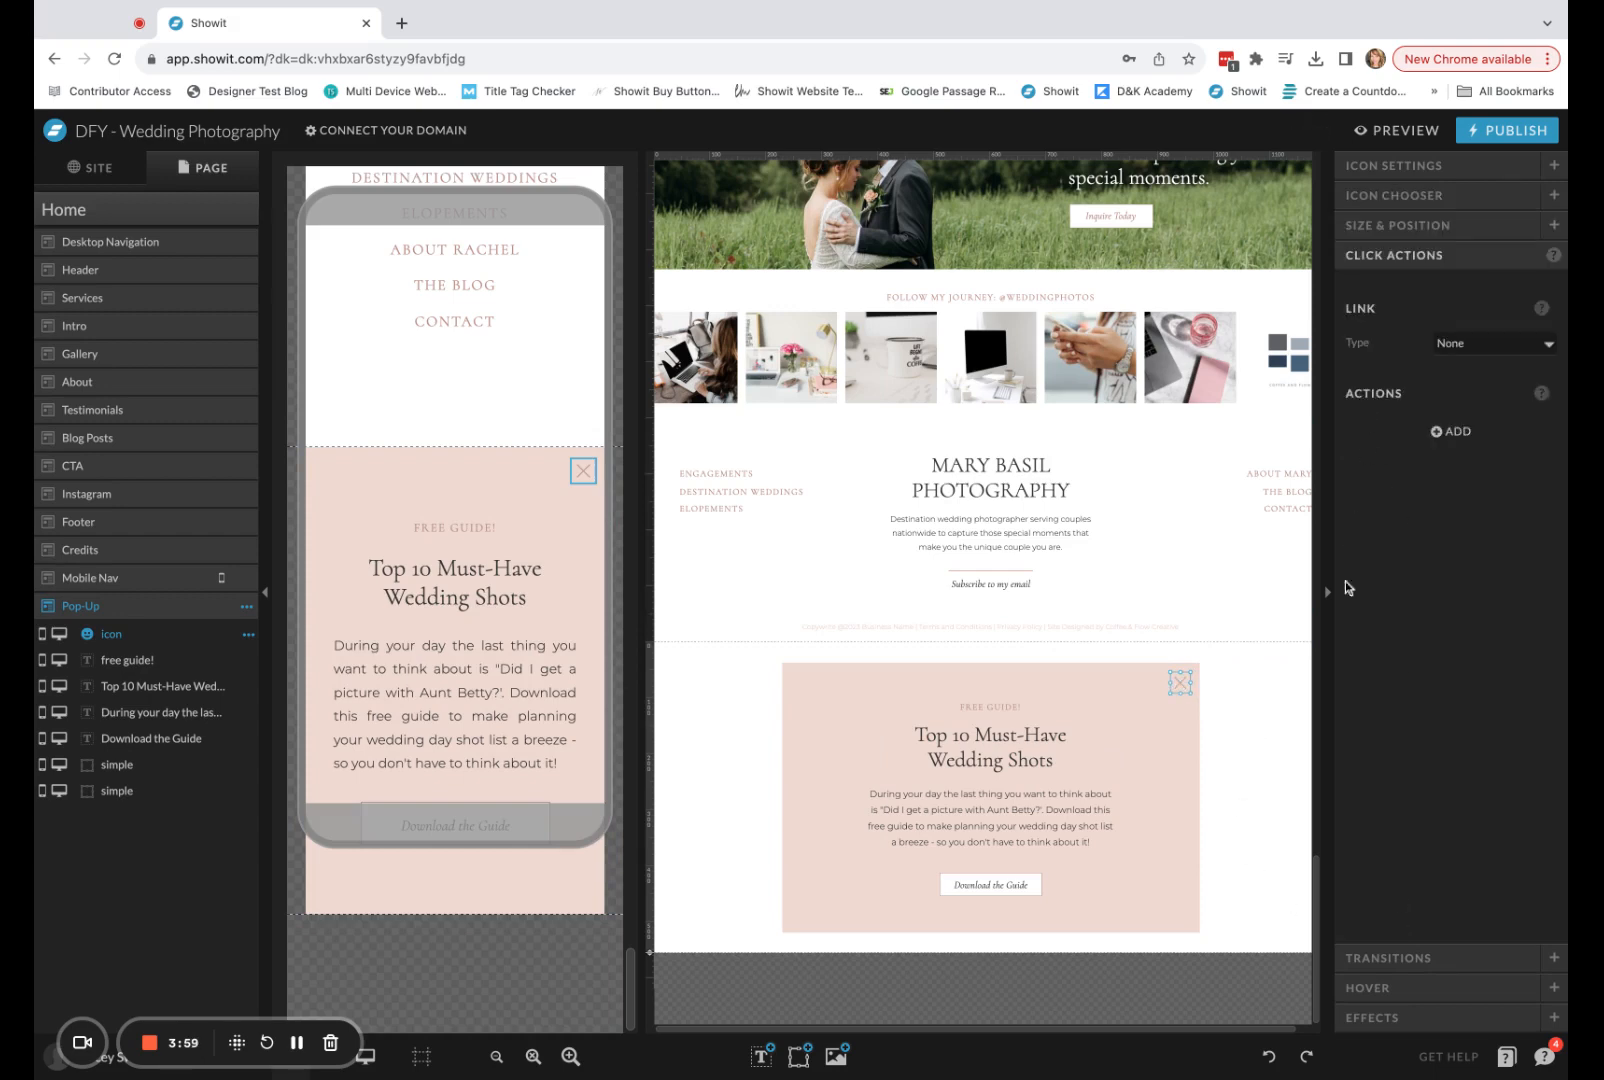
{"action": "left_click", "coordinate": [1462, 440]}
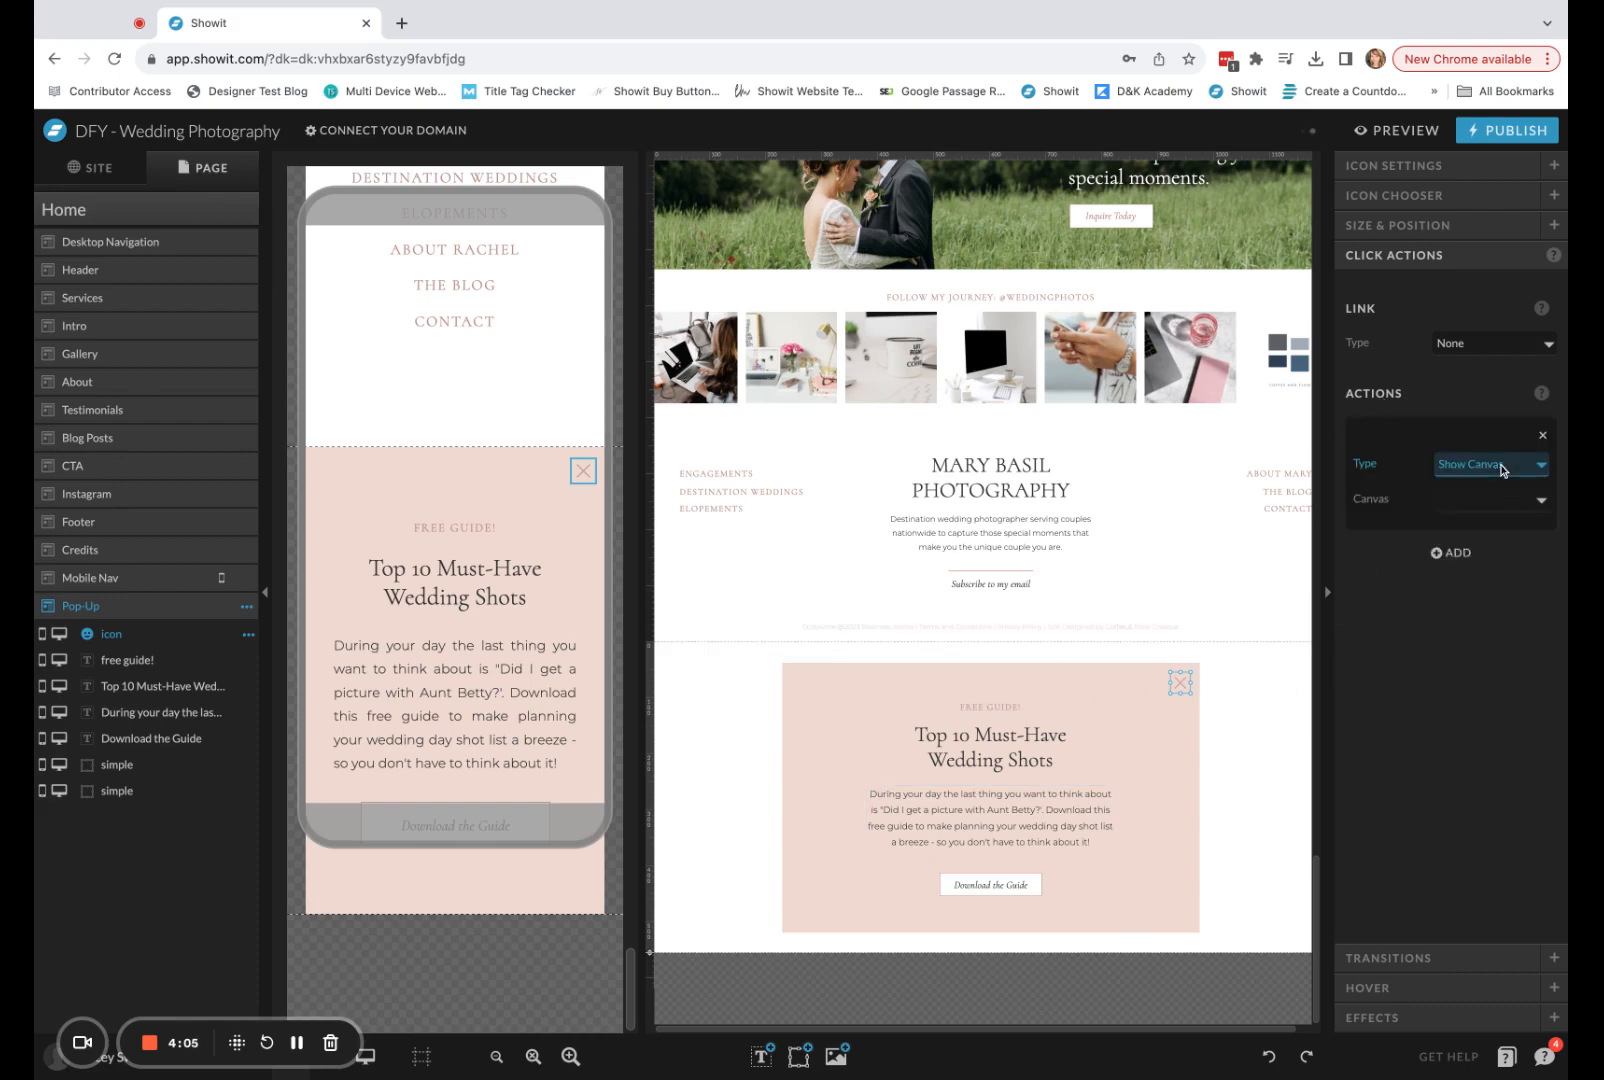
{"action": "left_click", "coordinate": [1501, 469]}
{"action": "left_click", "coordinate": [1506, 503]}
{"action": "left_click", "coordinate": [1503, 508]}
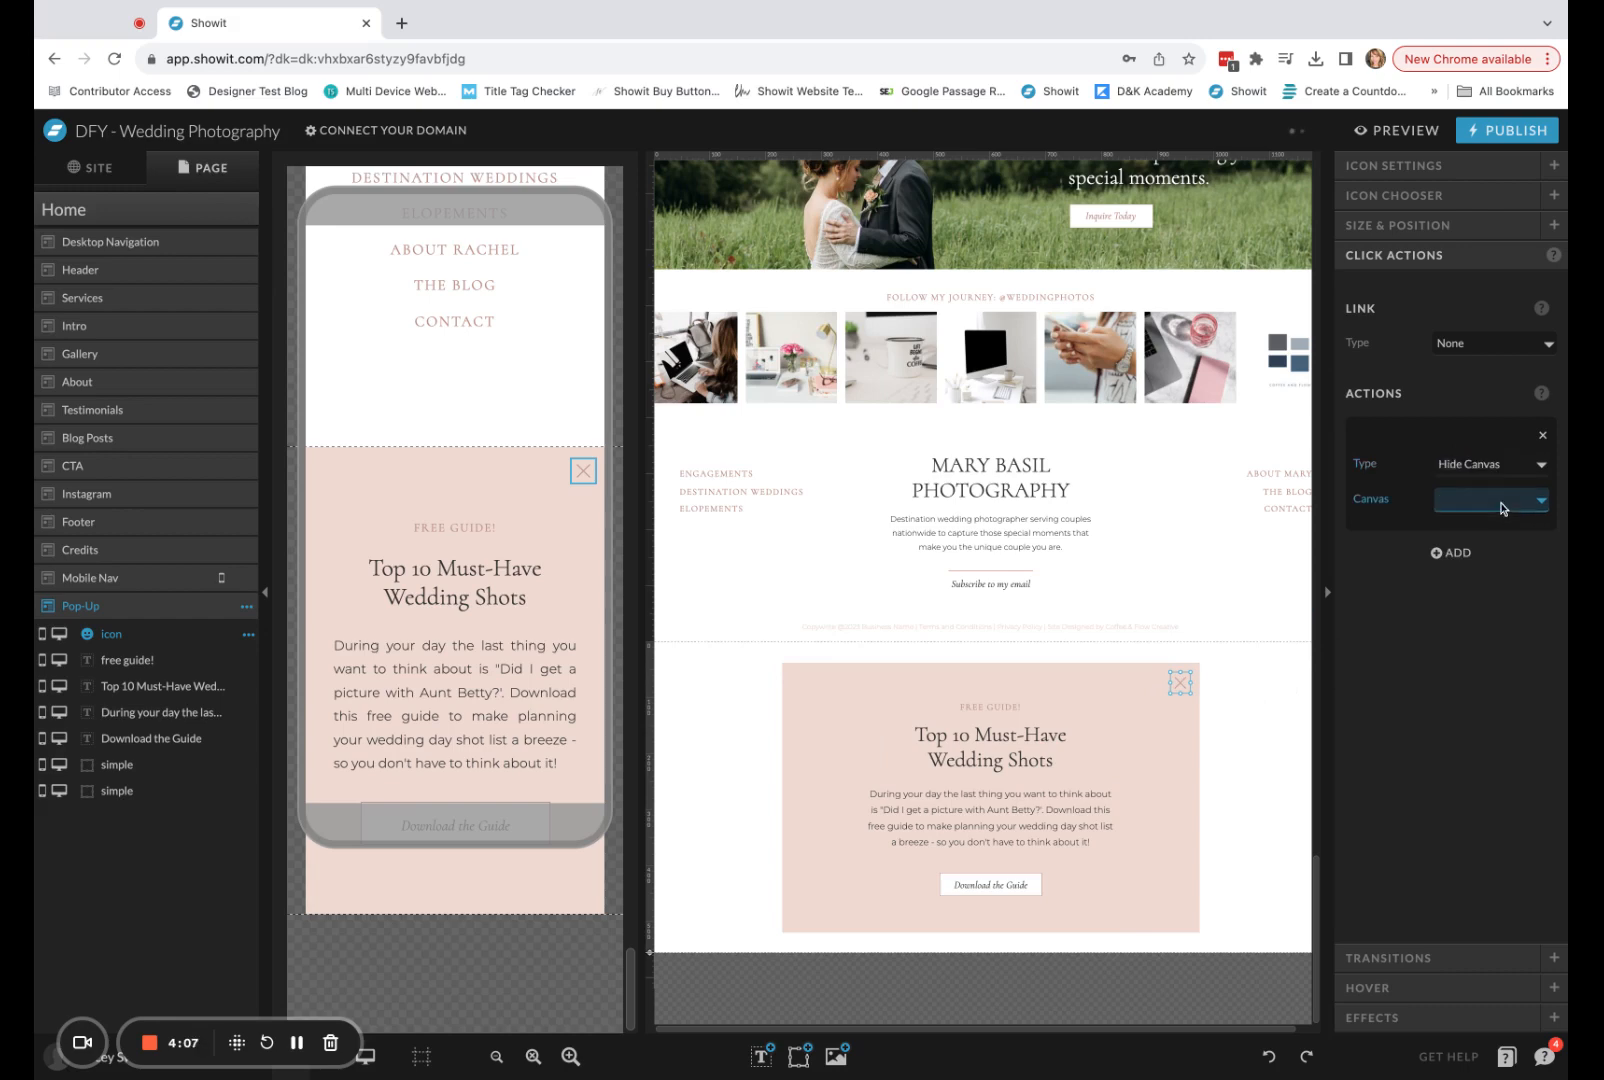
{"action": "left_click", "coordinate": [1503, 508]}
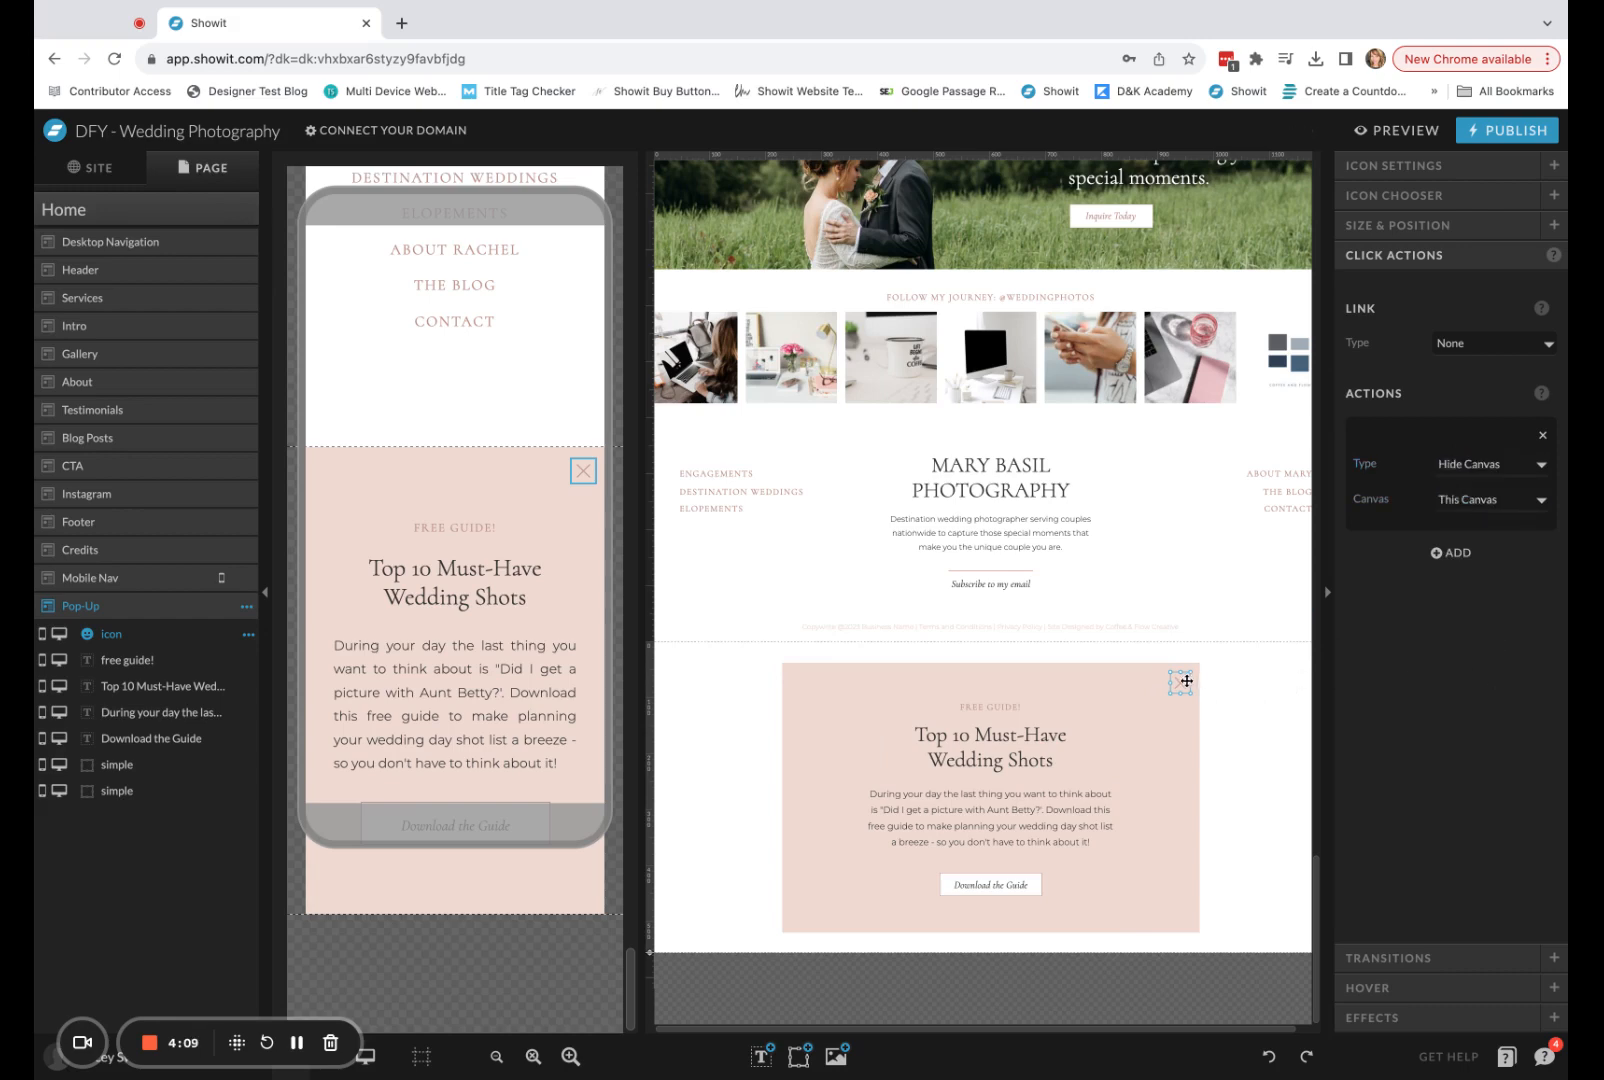
{"action": "left_click", "coordinate": [1239, 833]}
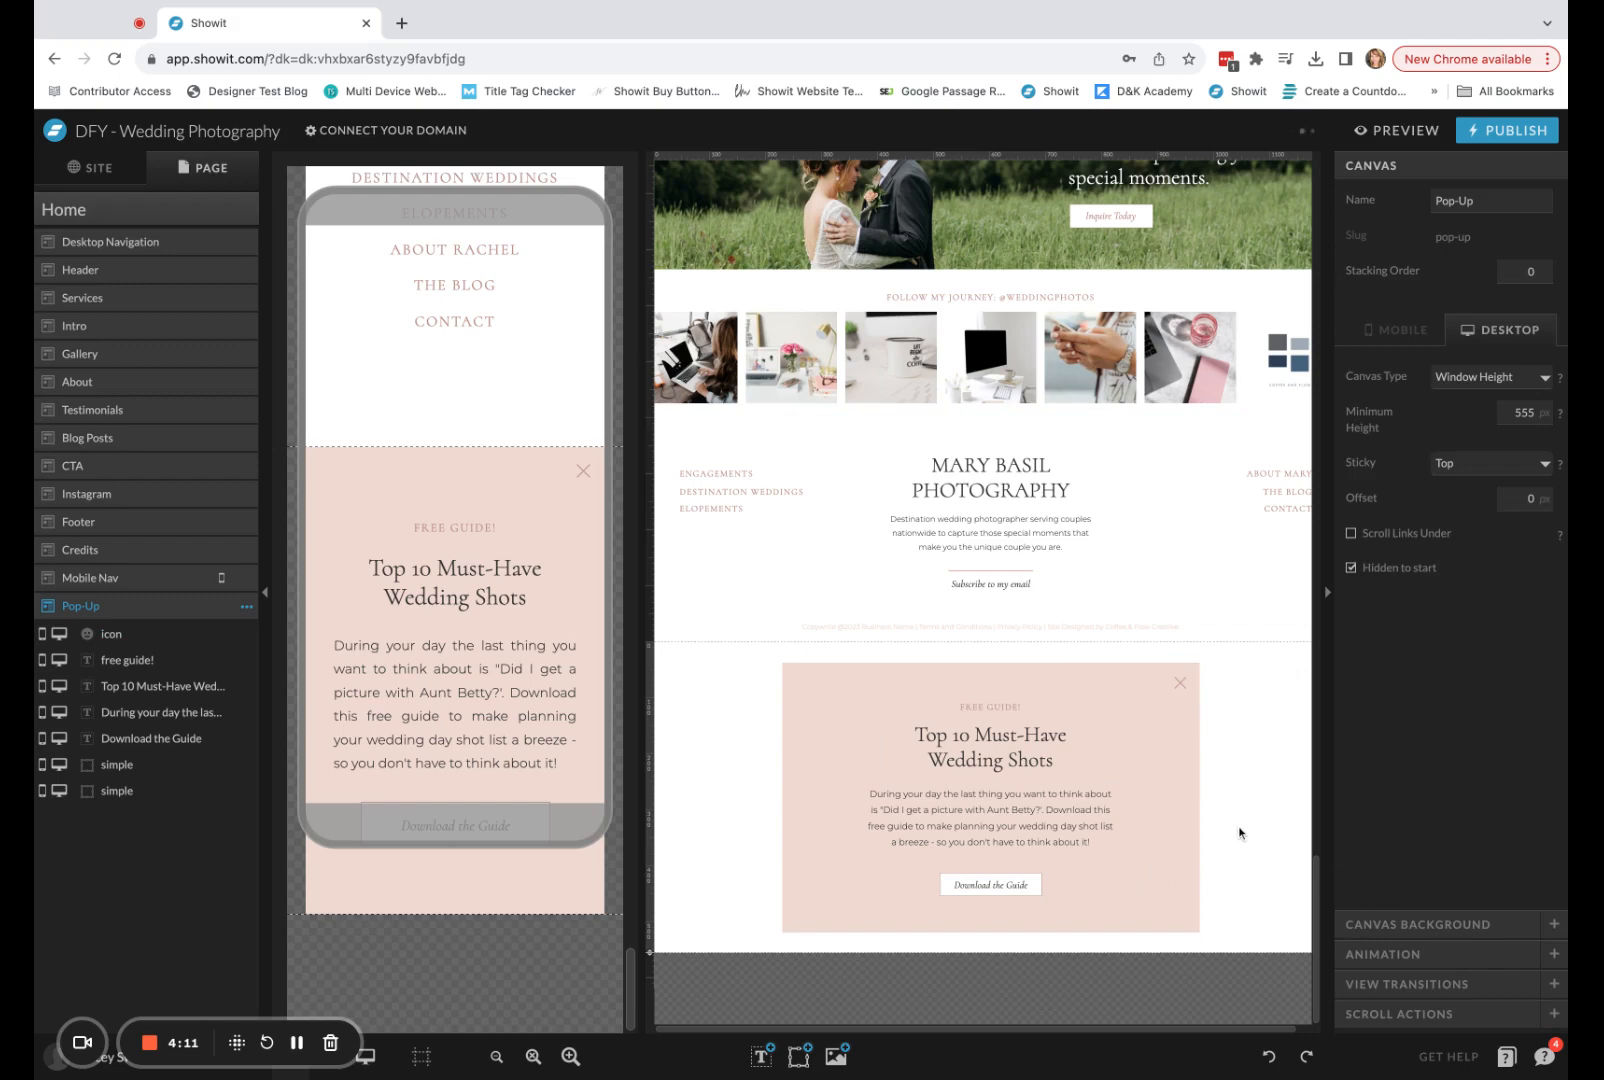
Lock the X icon vertically to the top of the Pop-Up canvas in the mobile layout.
{"action": "left_click", "coordinate": [551, 492]}
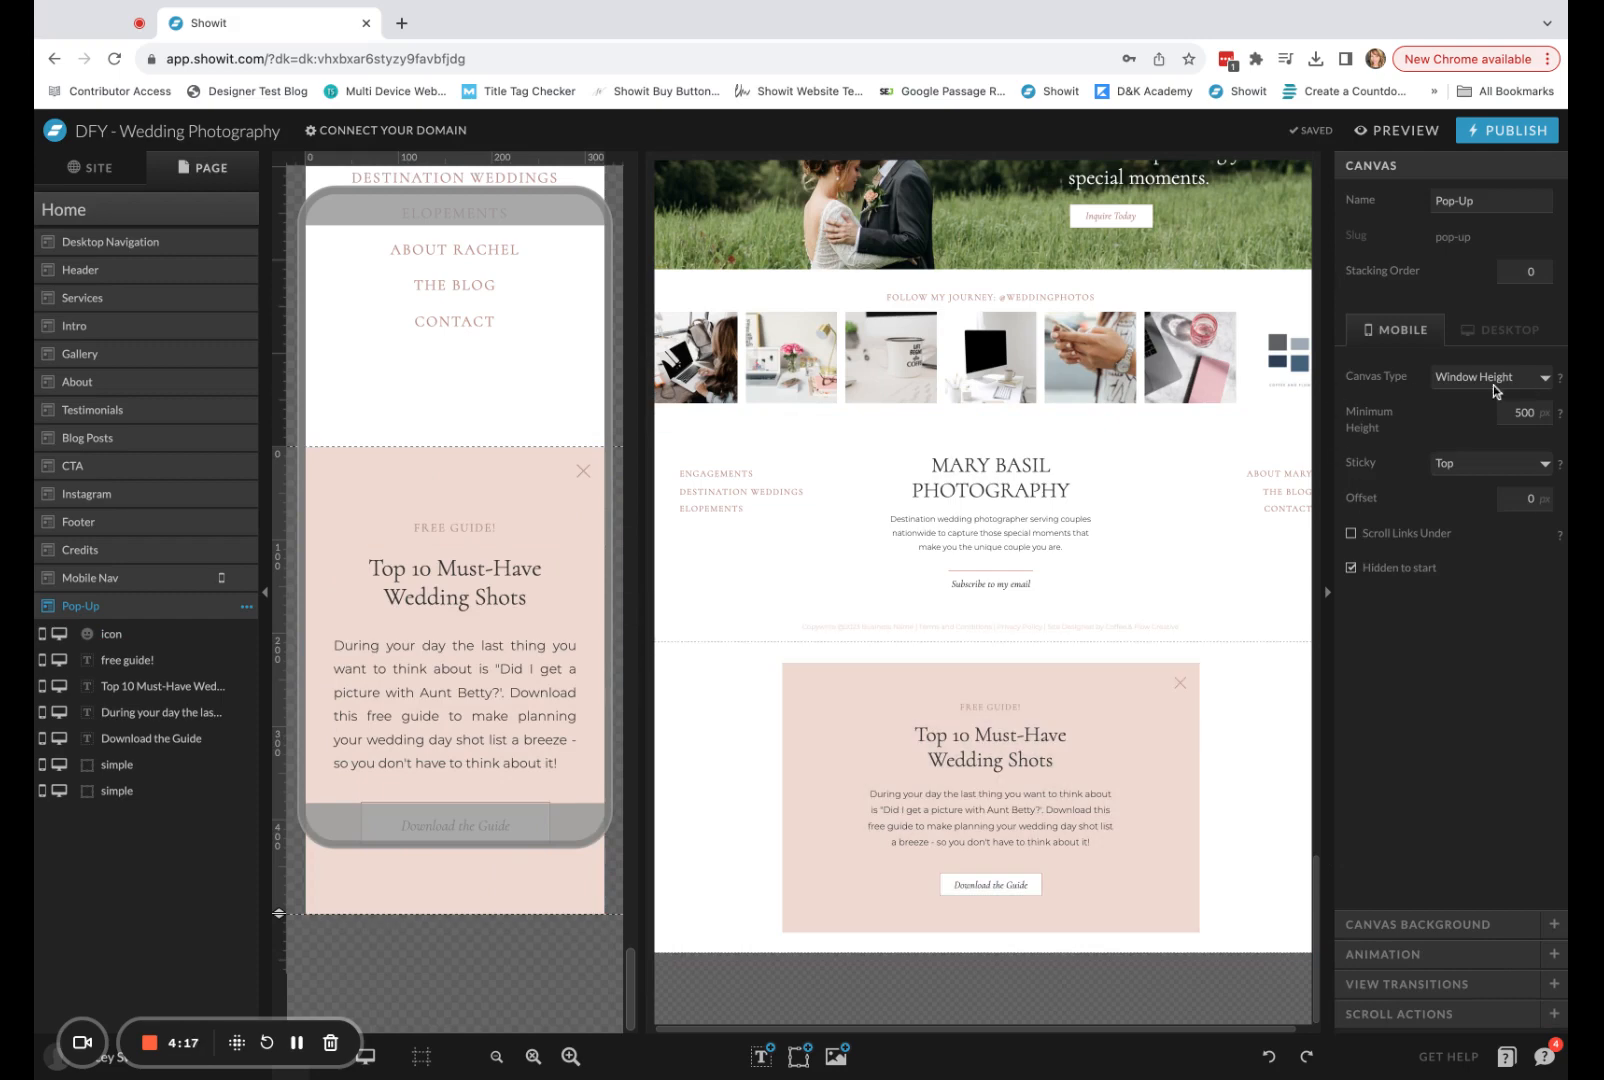
{"action": "left_click", "coordinate": [582, 470]}
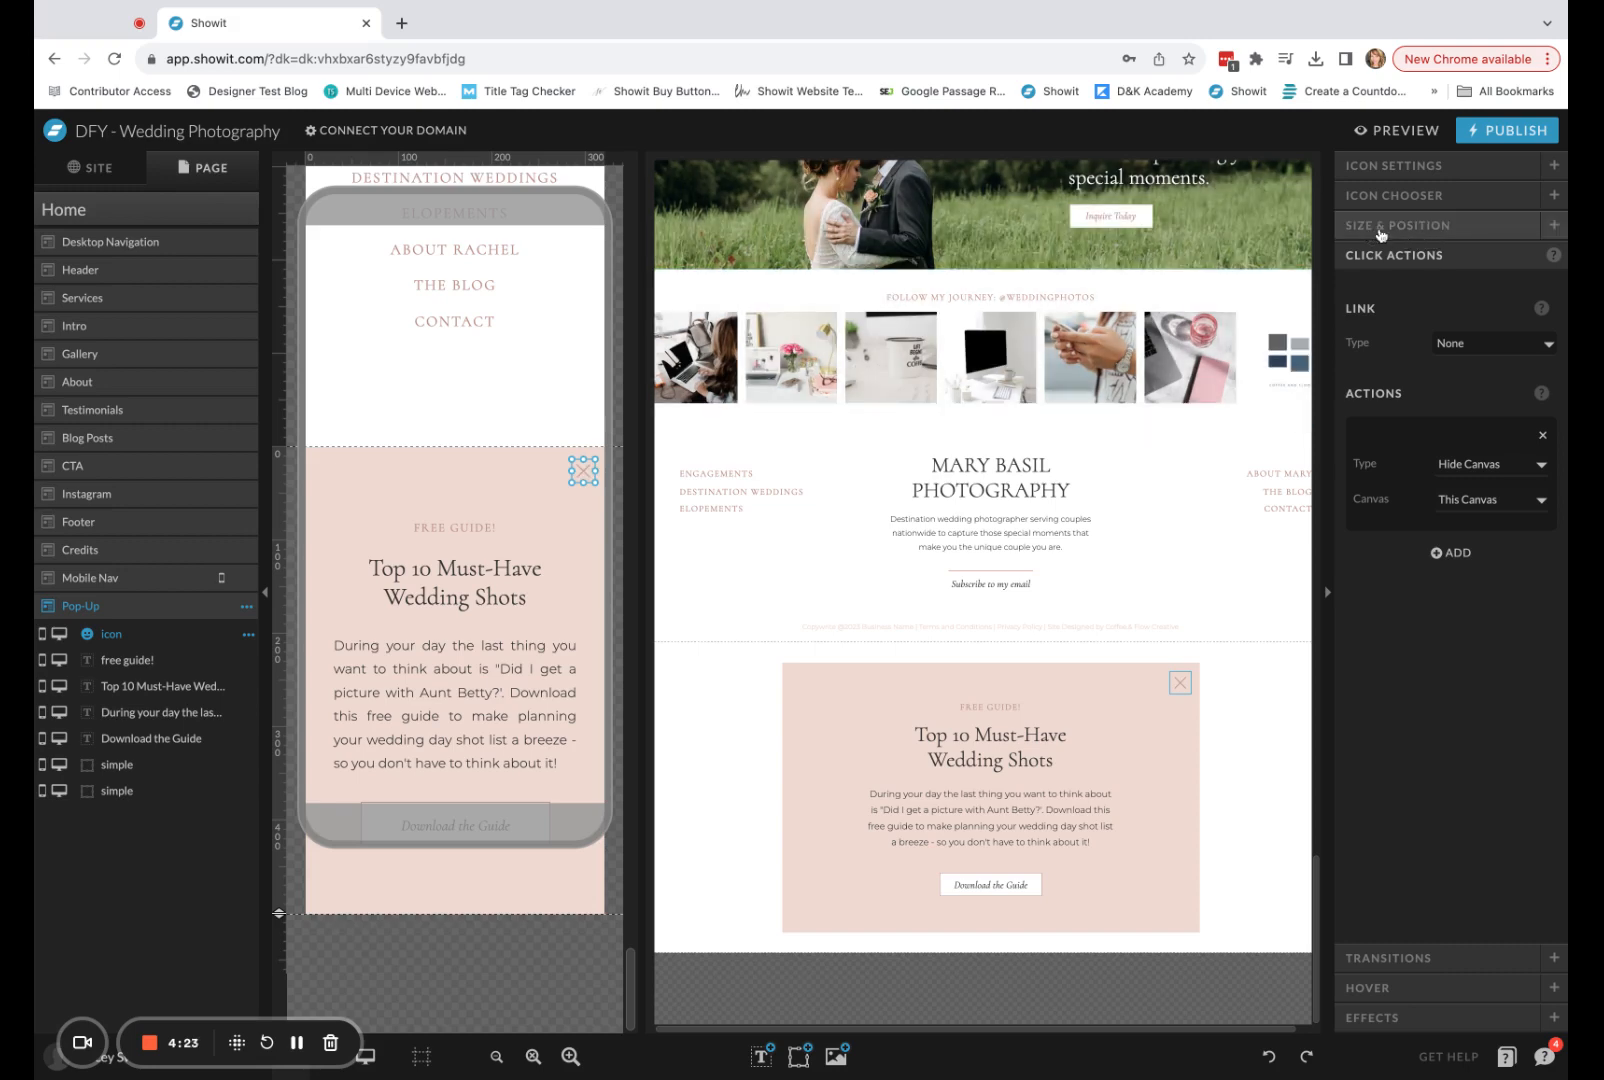
{"action": "left_click", "coordinate": [1413, 228]}
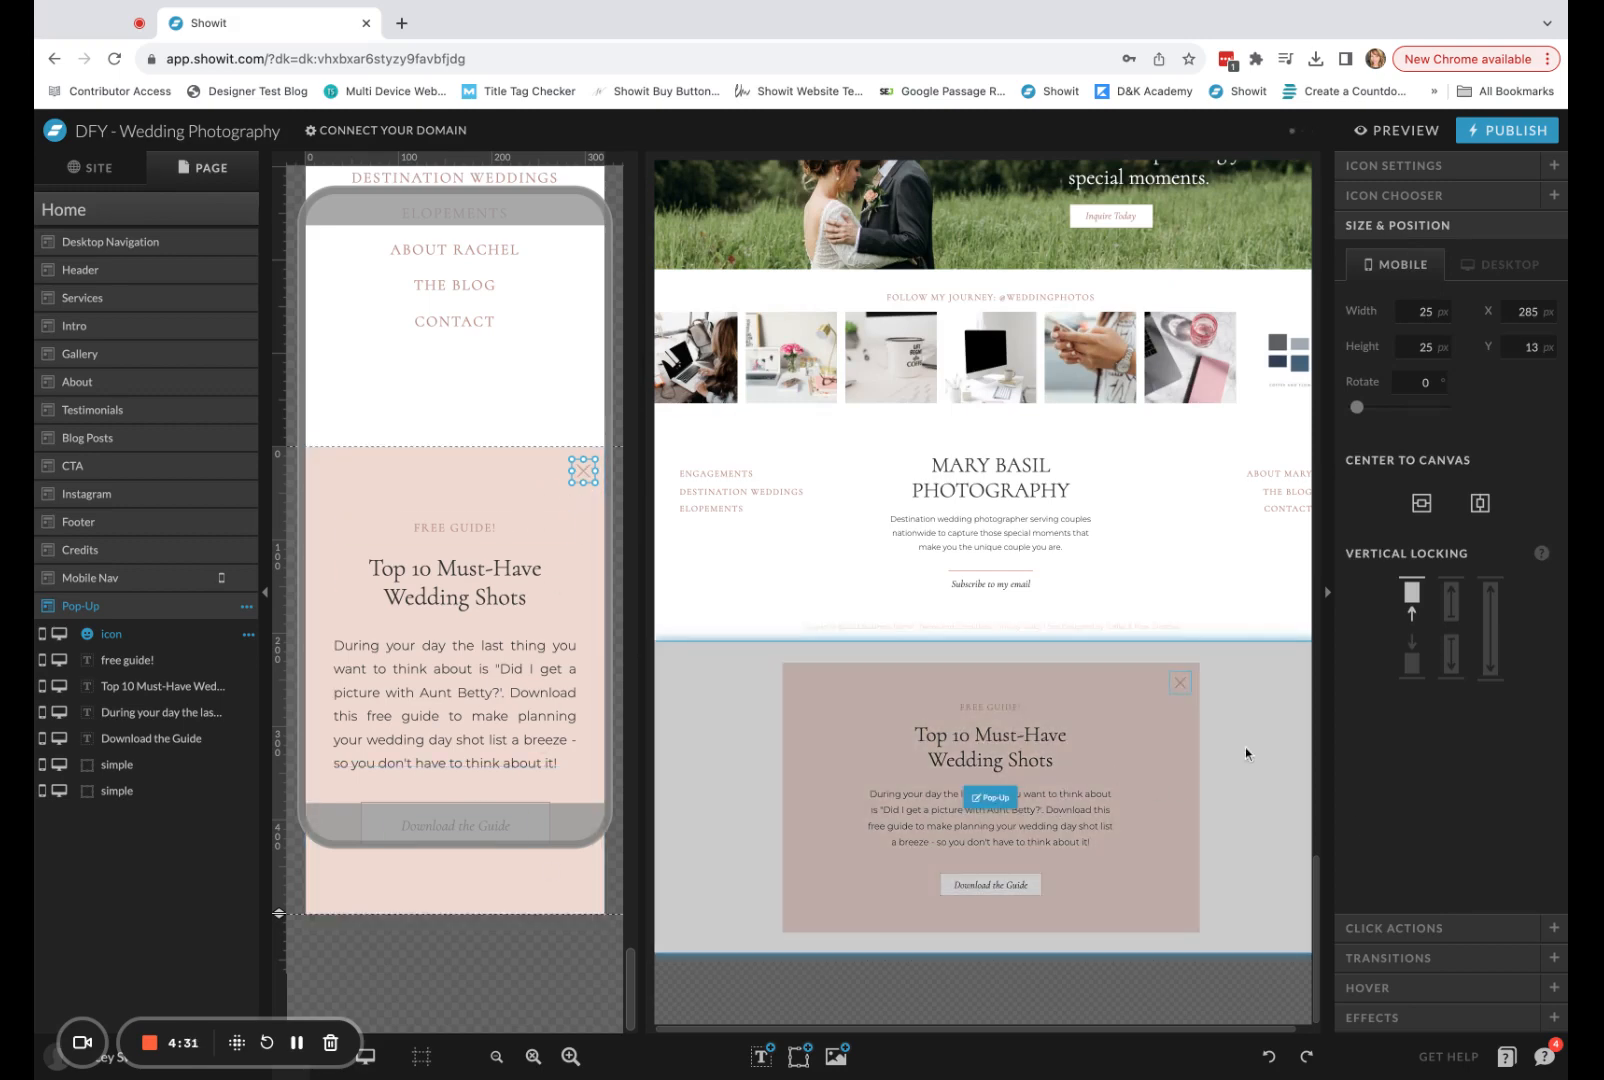
{"action": "left_click", "coordinate": [1241, 758]}
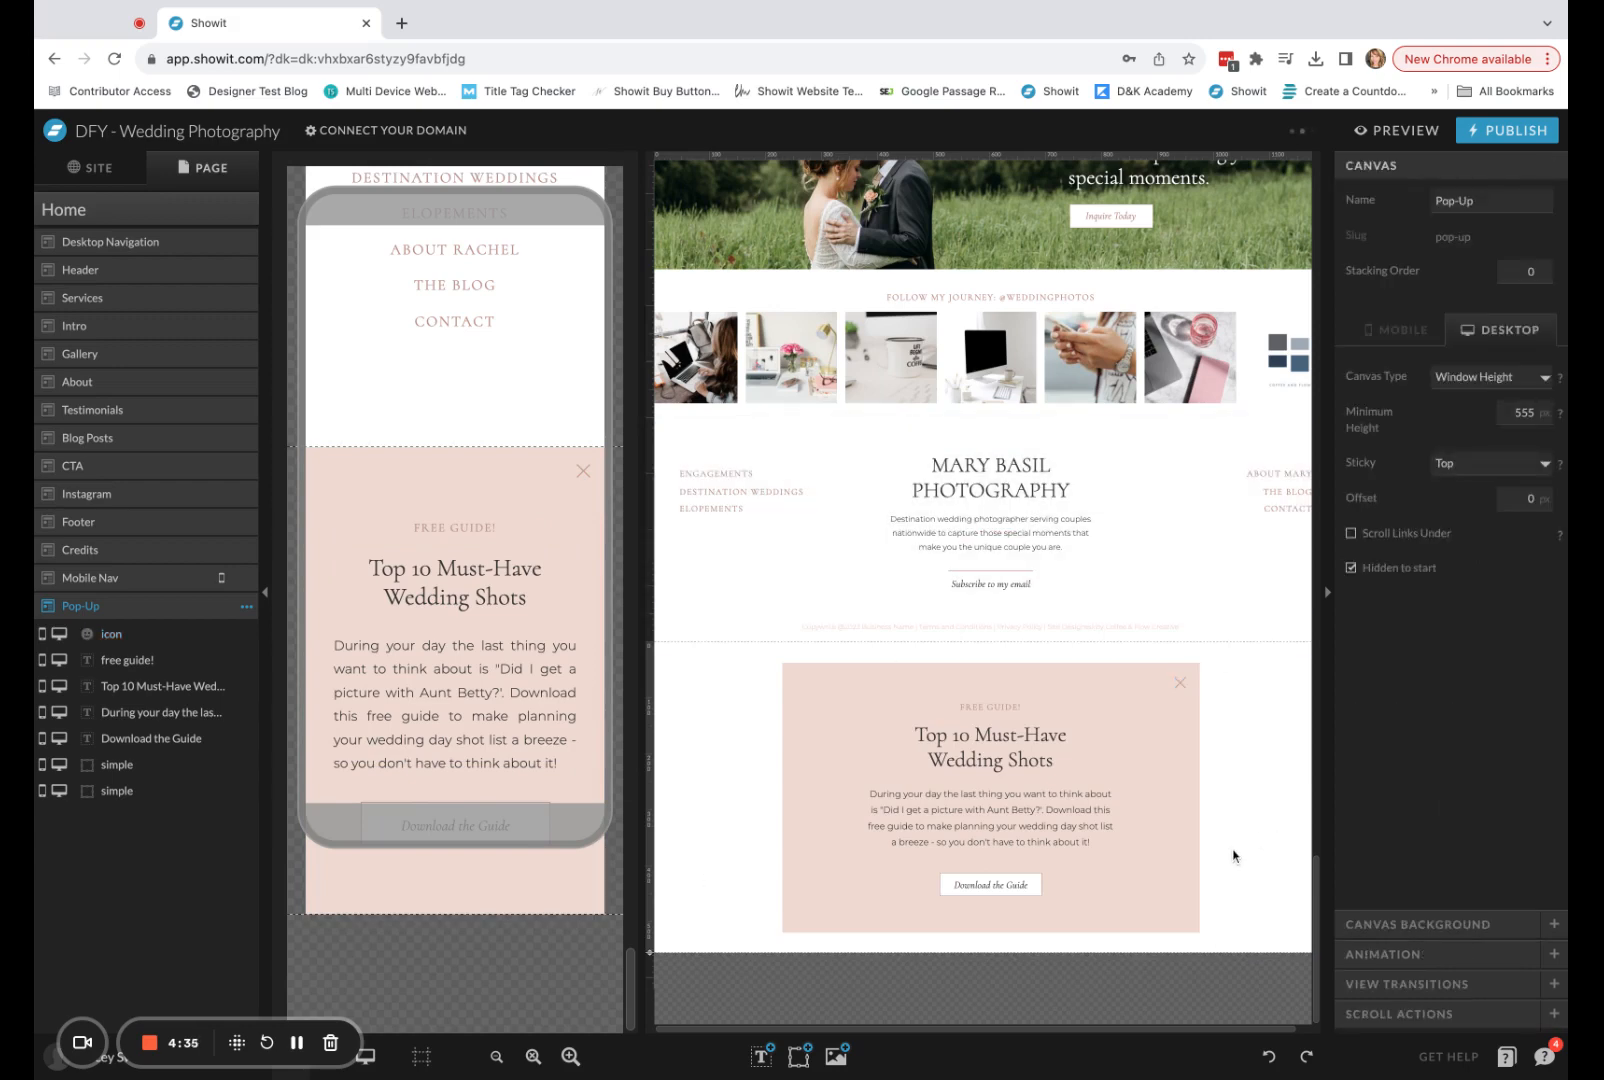
Link the Download the Guide button's rectangle on the Pop-Up canvas to the Email Freebie page.
{"action": "left_click", "coordinate": [1001, 891]}
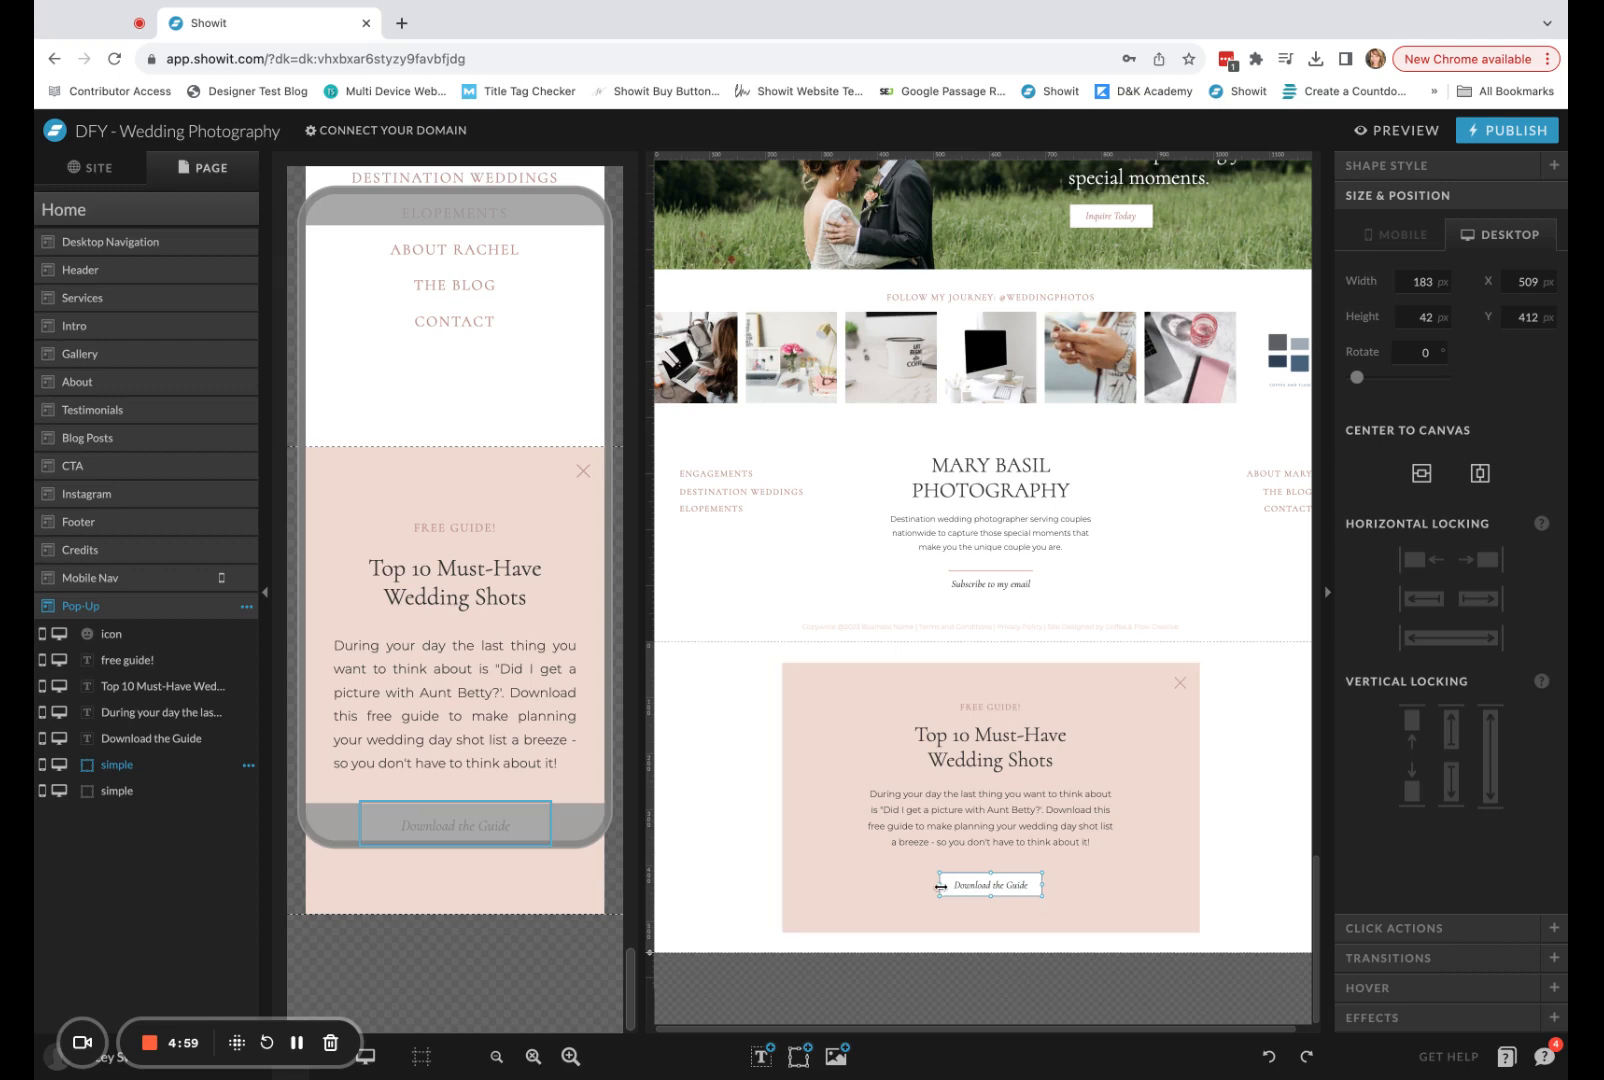
{"action": "left_click", "coordinate": [1370, 928]}
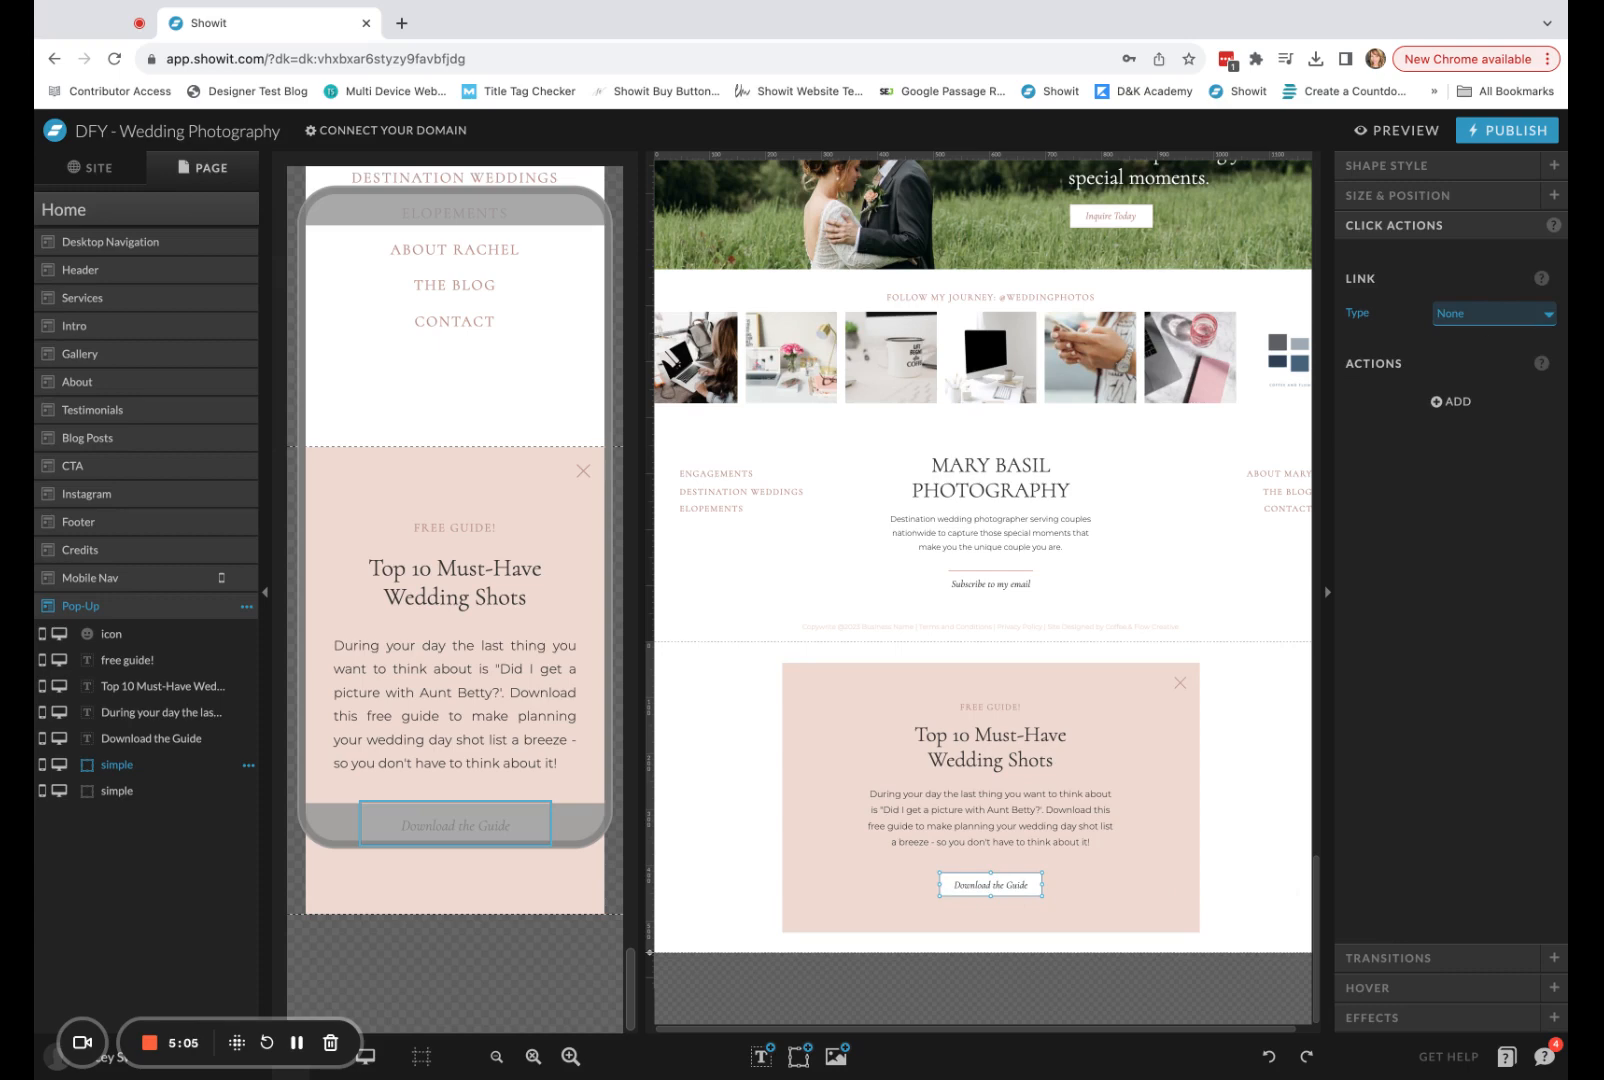
{"action": "left_click", "coordinate": [1494, 313]}
{"action": "left_click", "coordinate": [1494, 336]}
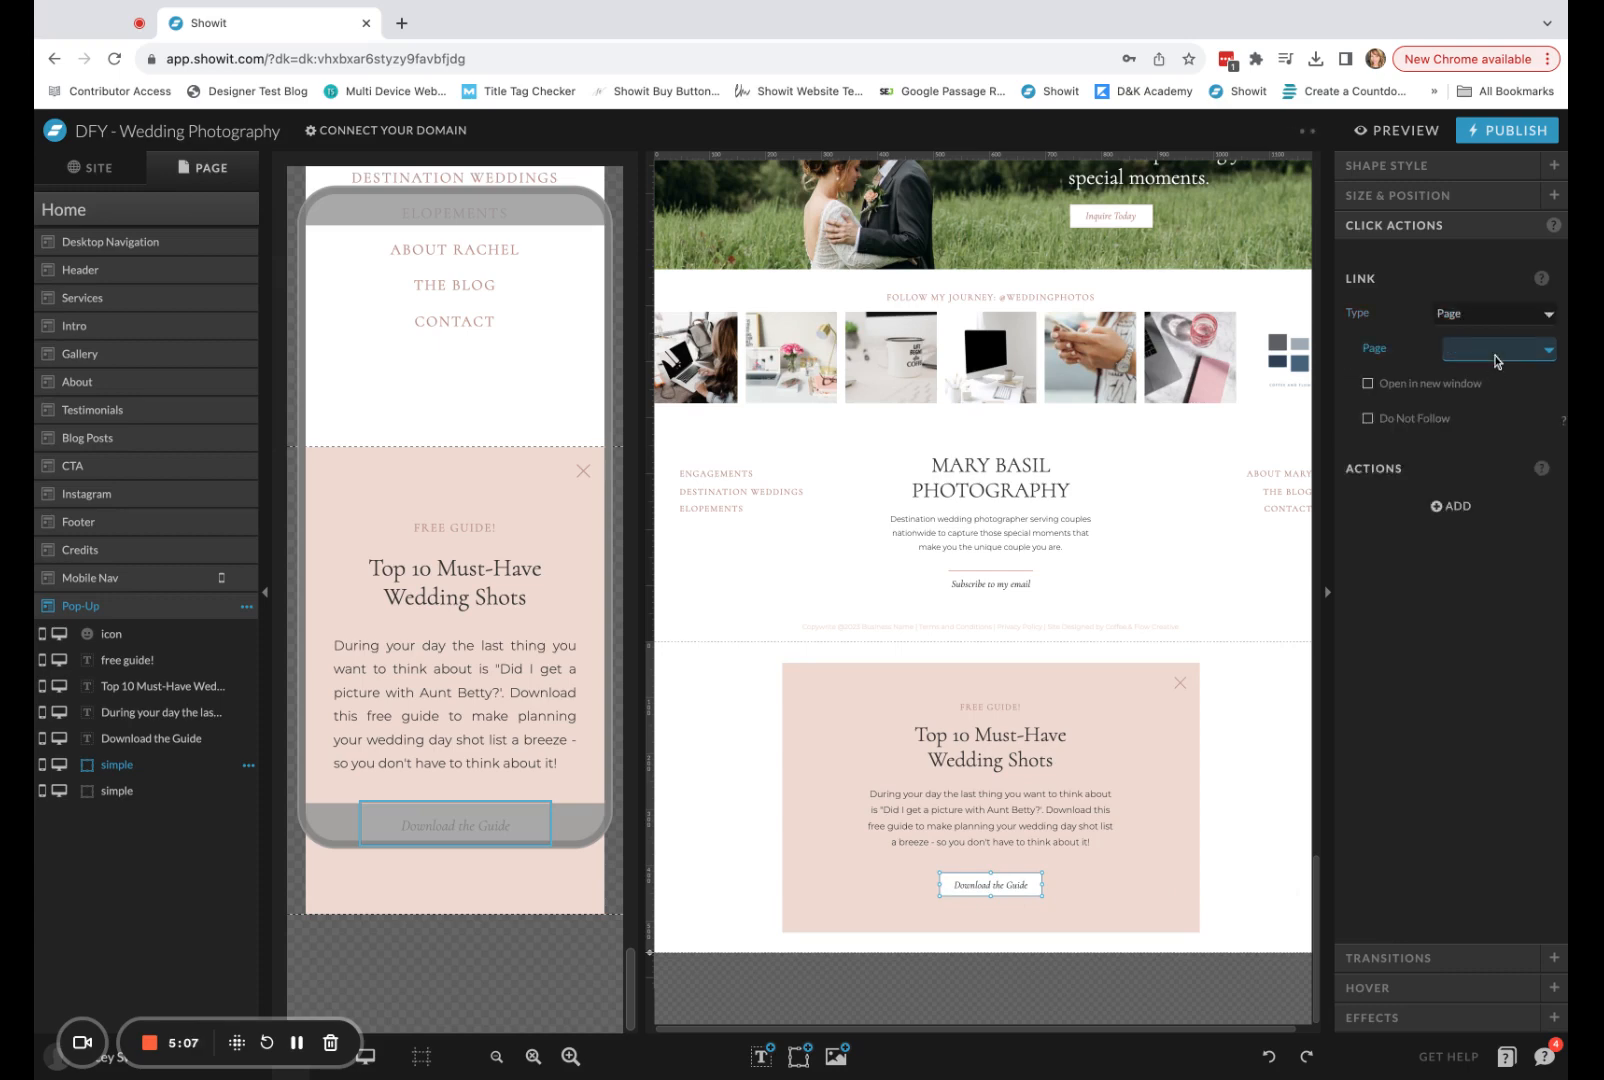
{"action": "left_click", "coordinate": [1503, 740]}
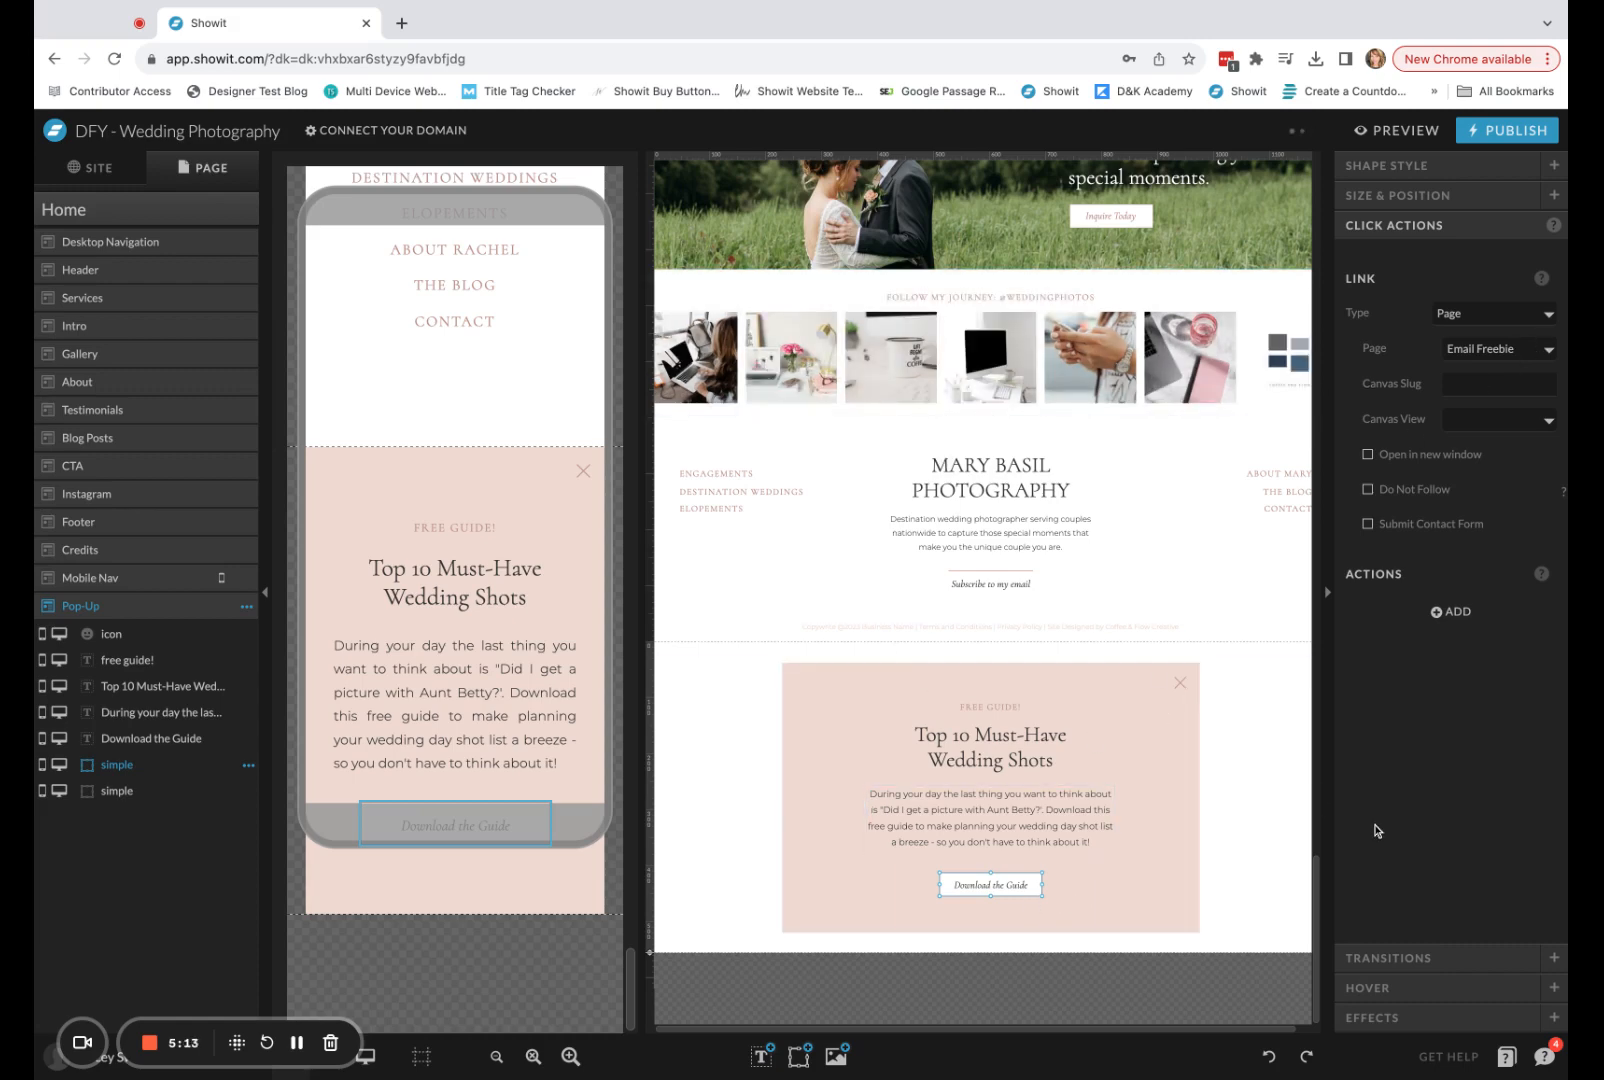
{"action": "left_click", "coordinate": [1226, 713]}
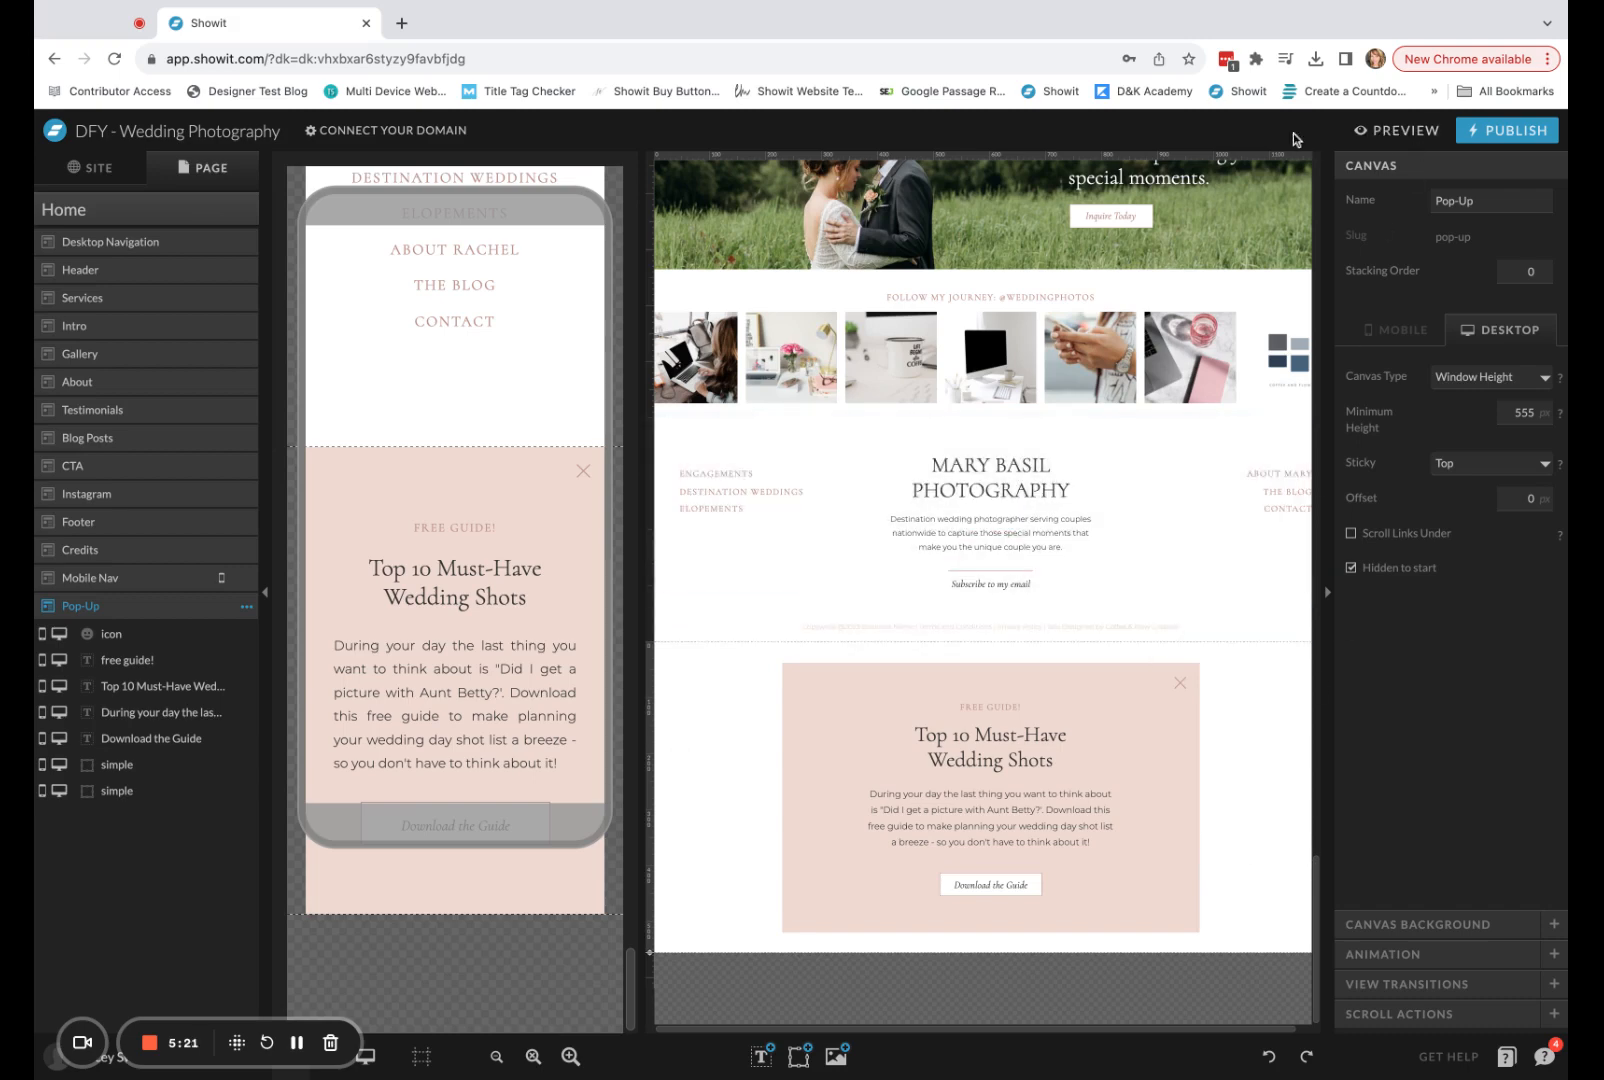
Preview the Home page in the desktop layout down to the footer, then return to the editor.
{"action": "left_click", "coordinate": [1402, 133]}
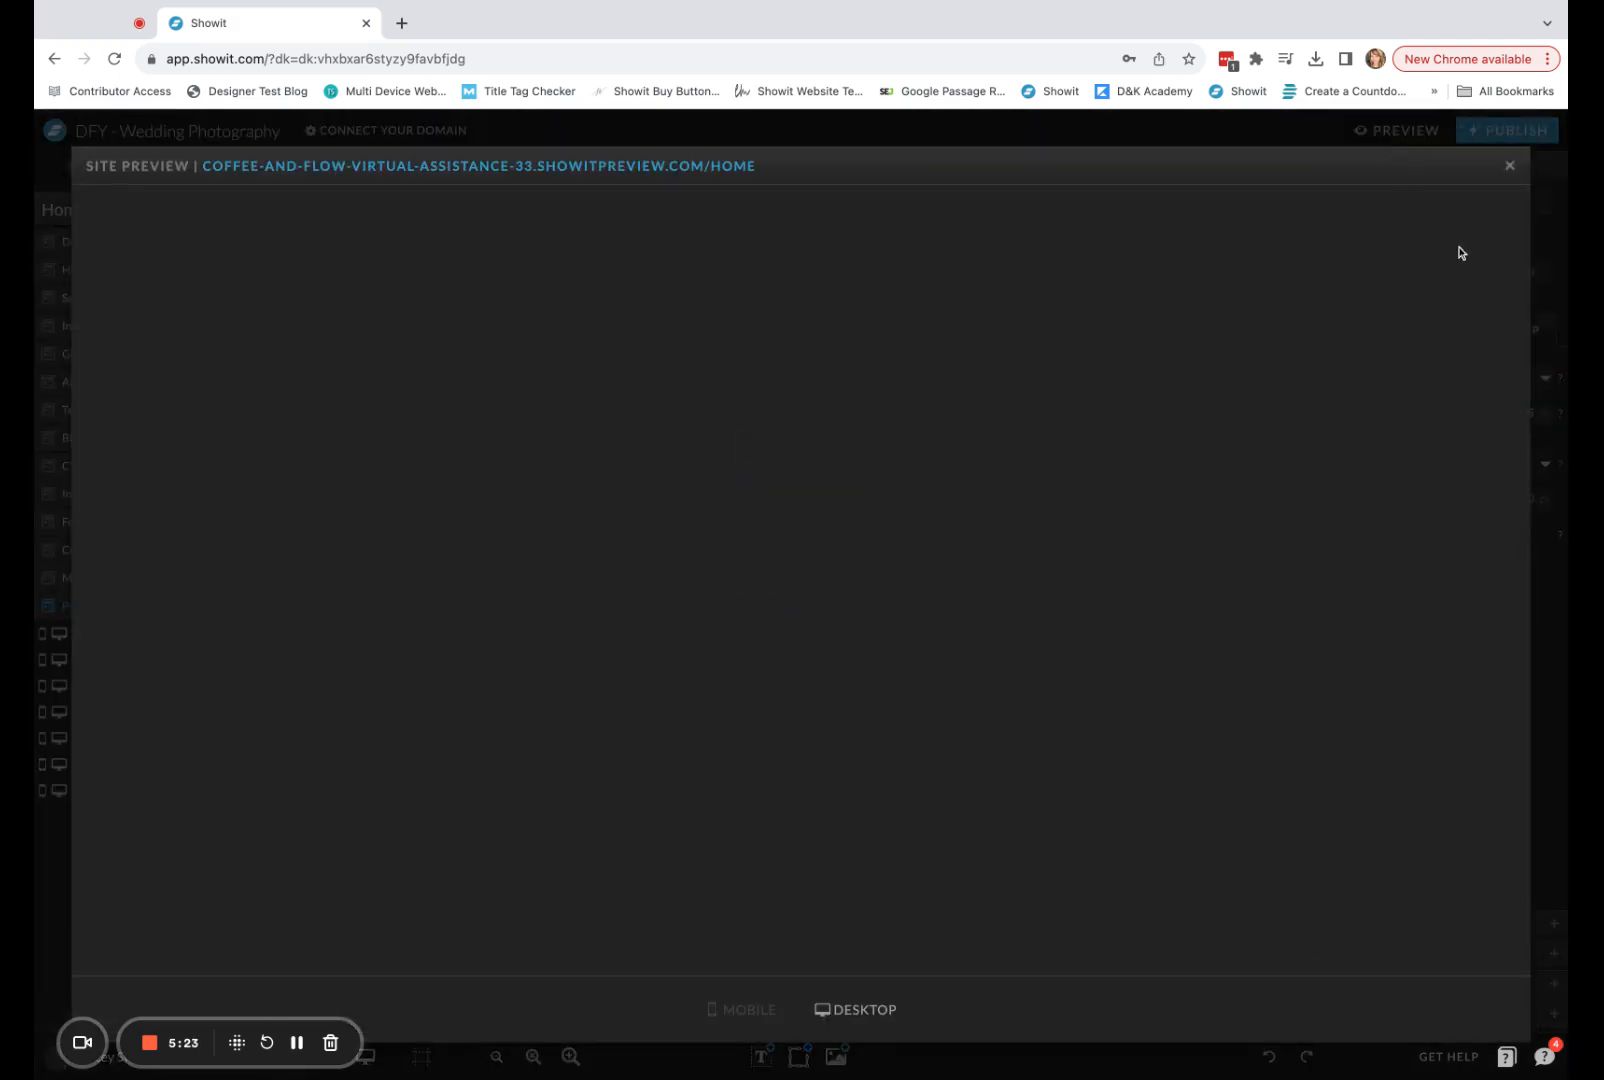
{"action": "scroll", "coordinate": [1527, 236], "scroll_direction": "down", "scroll_amount": 20}
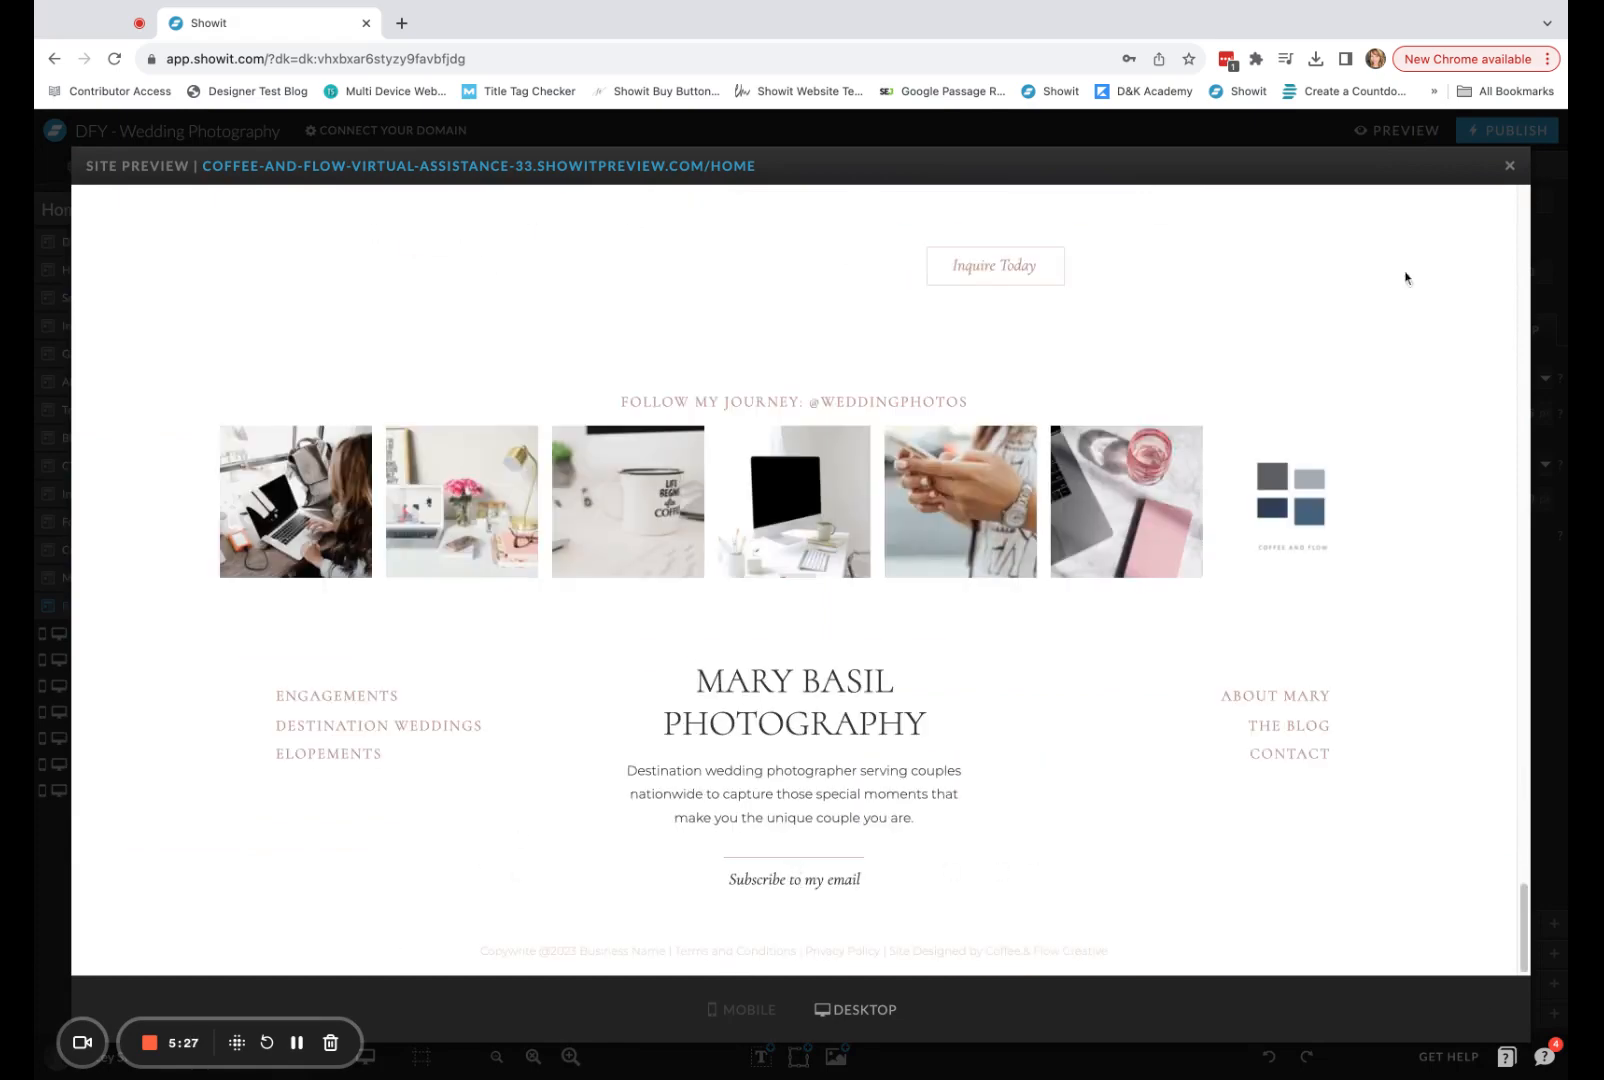
{"action": "left_click", "coordinate": [1508, 166]}
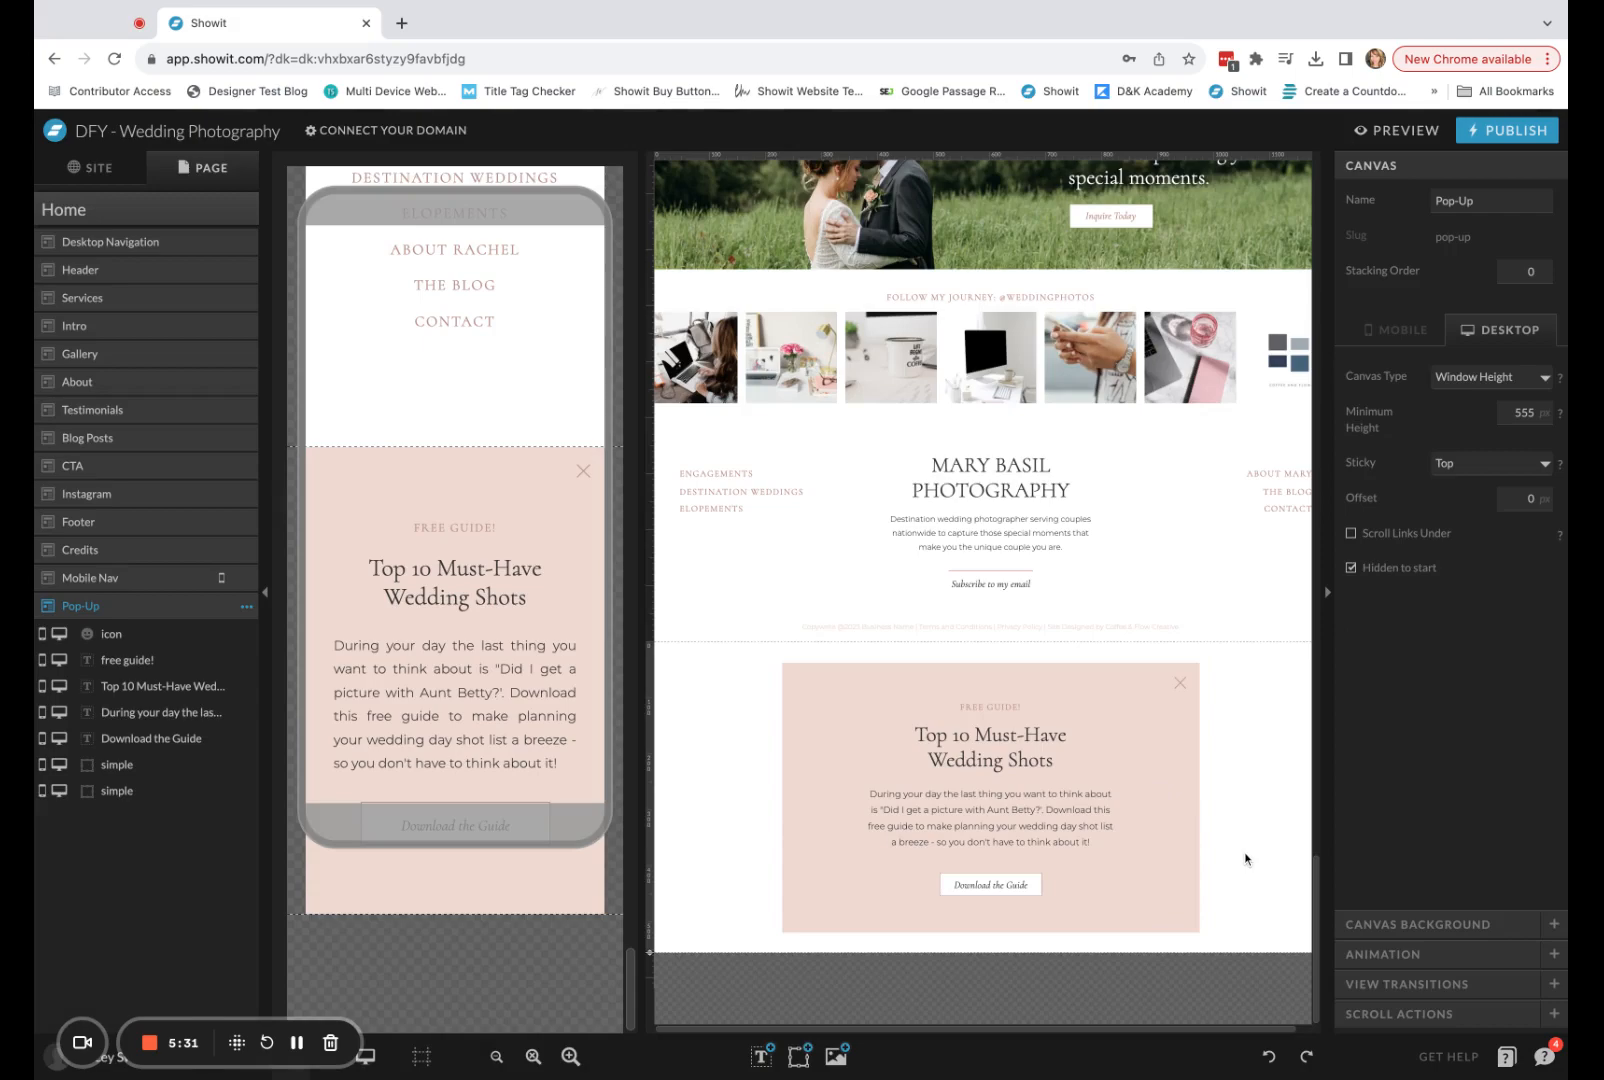
{"action": "scroll", "coordinate": [1246, 858], "scroll_direction": "up", "scroll_amount": 20}
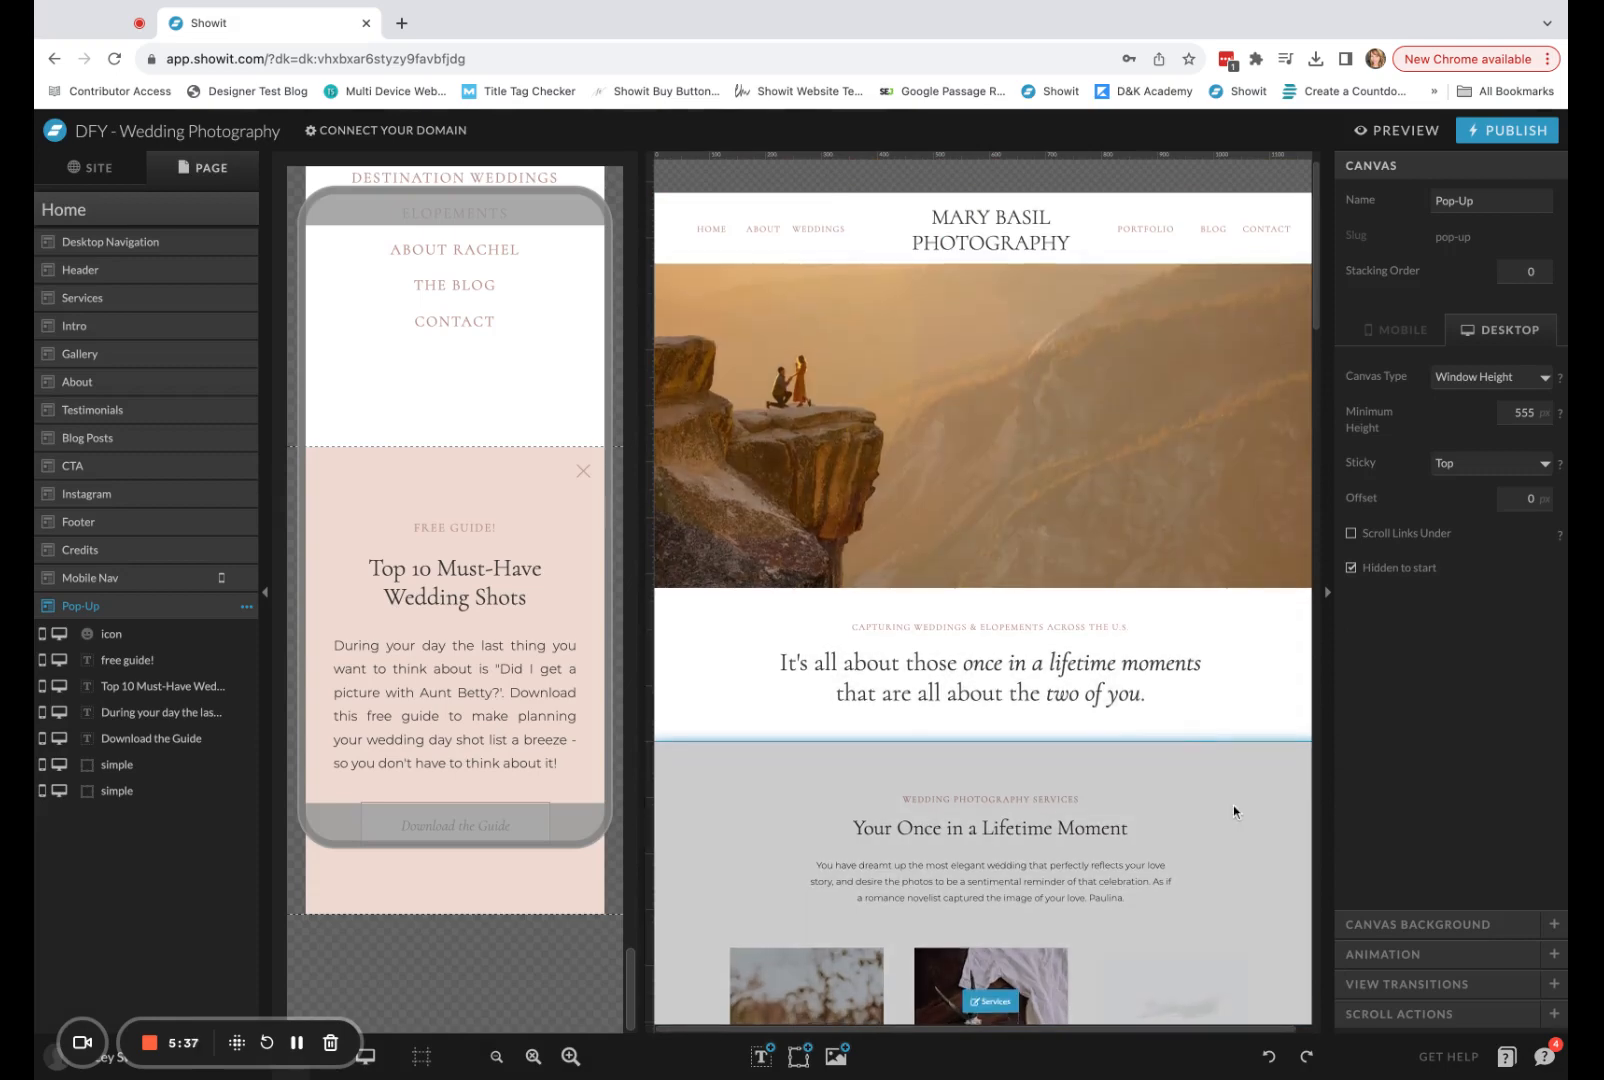
Add a scroll action to the Intro canvas that shows the Pop-Up canvas when On Screen, with Trigger Once enabled.
{"action": "scroll", "coordinate": [1233, 805], "scroll_direction": "down", "scroll_amount": 5}
{"action": "scroll", "coordinate": [1236, 802], "scroll_direction": "down", "scroll_amount": 4}
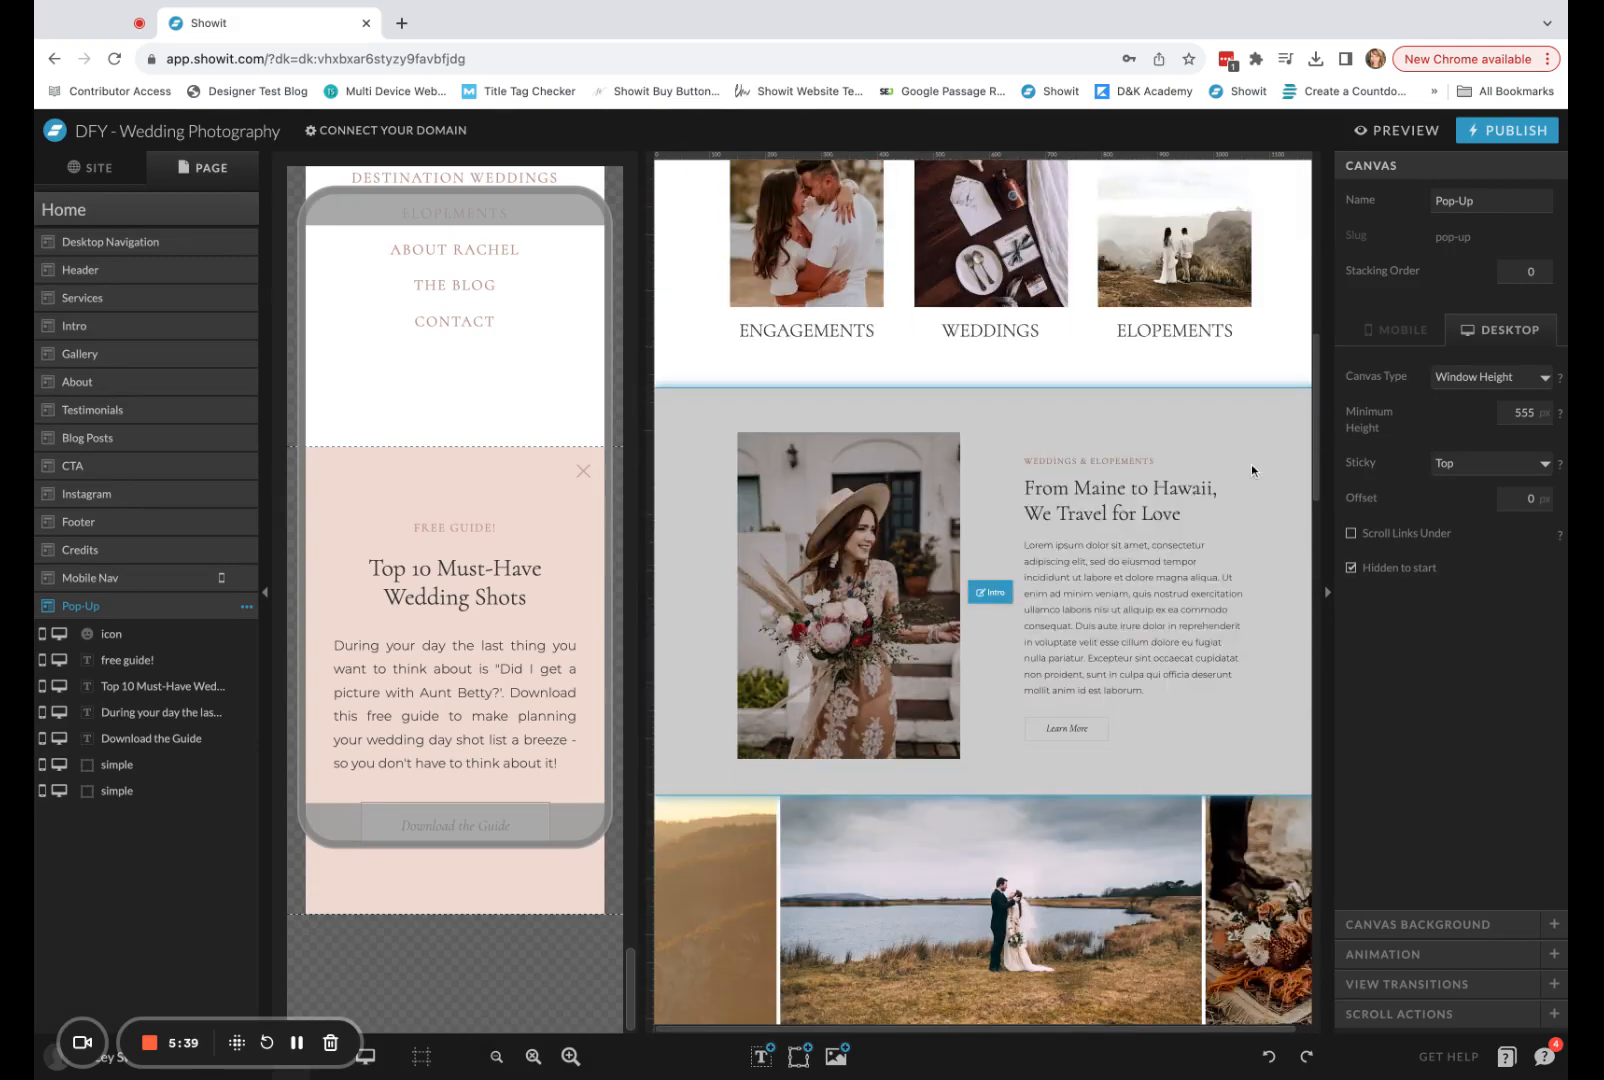
{"action": "left_click", "coordinate": [1199, 437]}
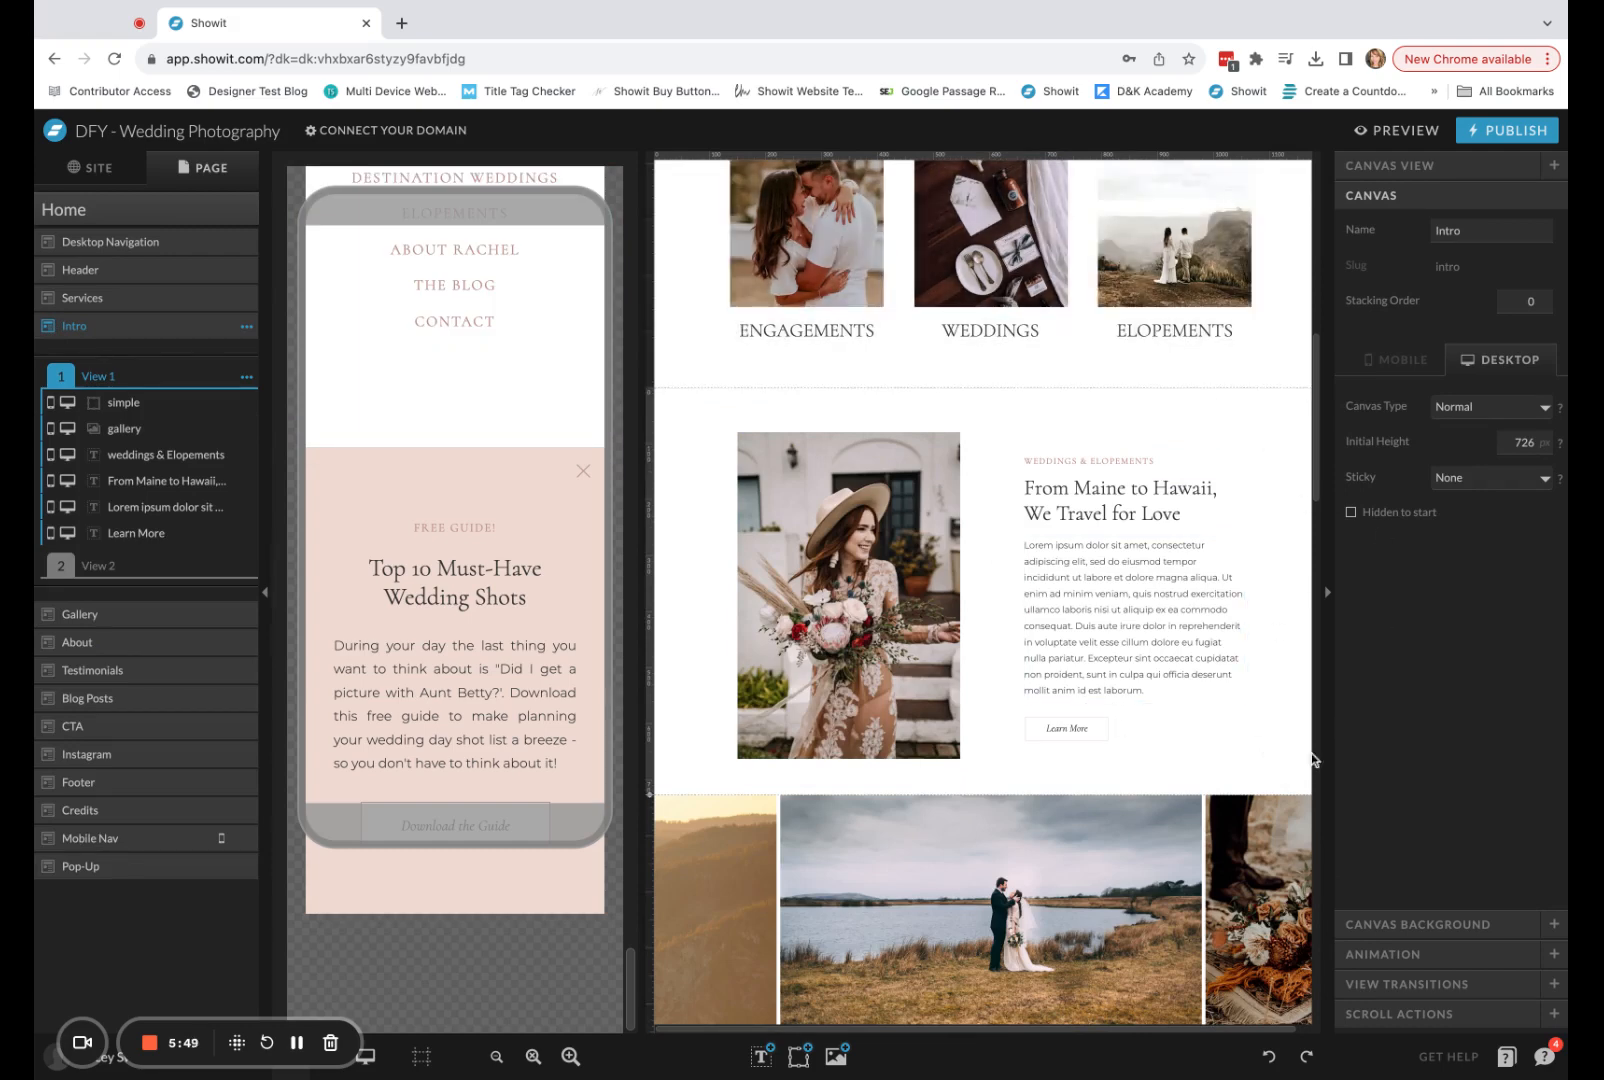
{"action": "left_click", "coordinate": [1399, 1015]}
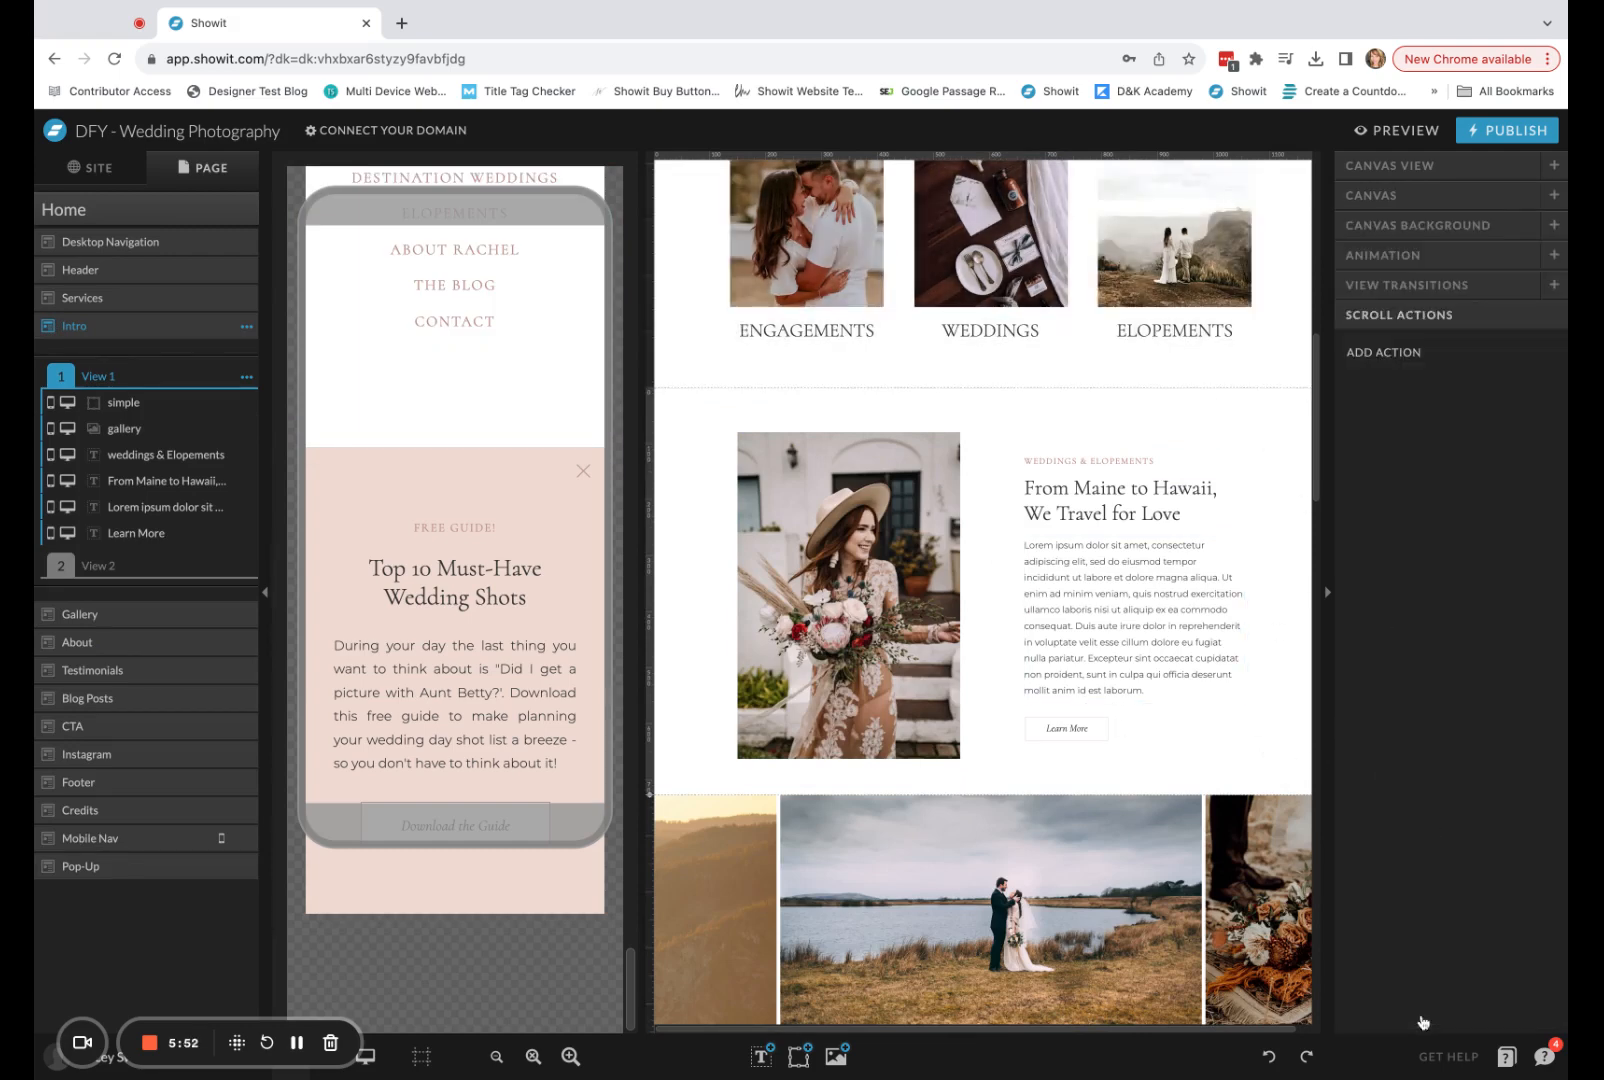
{"action": "left_click", "coordinate": [1396, 354]}
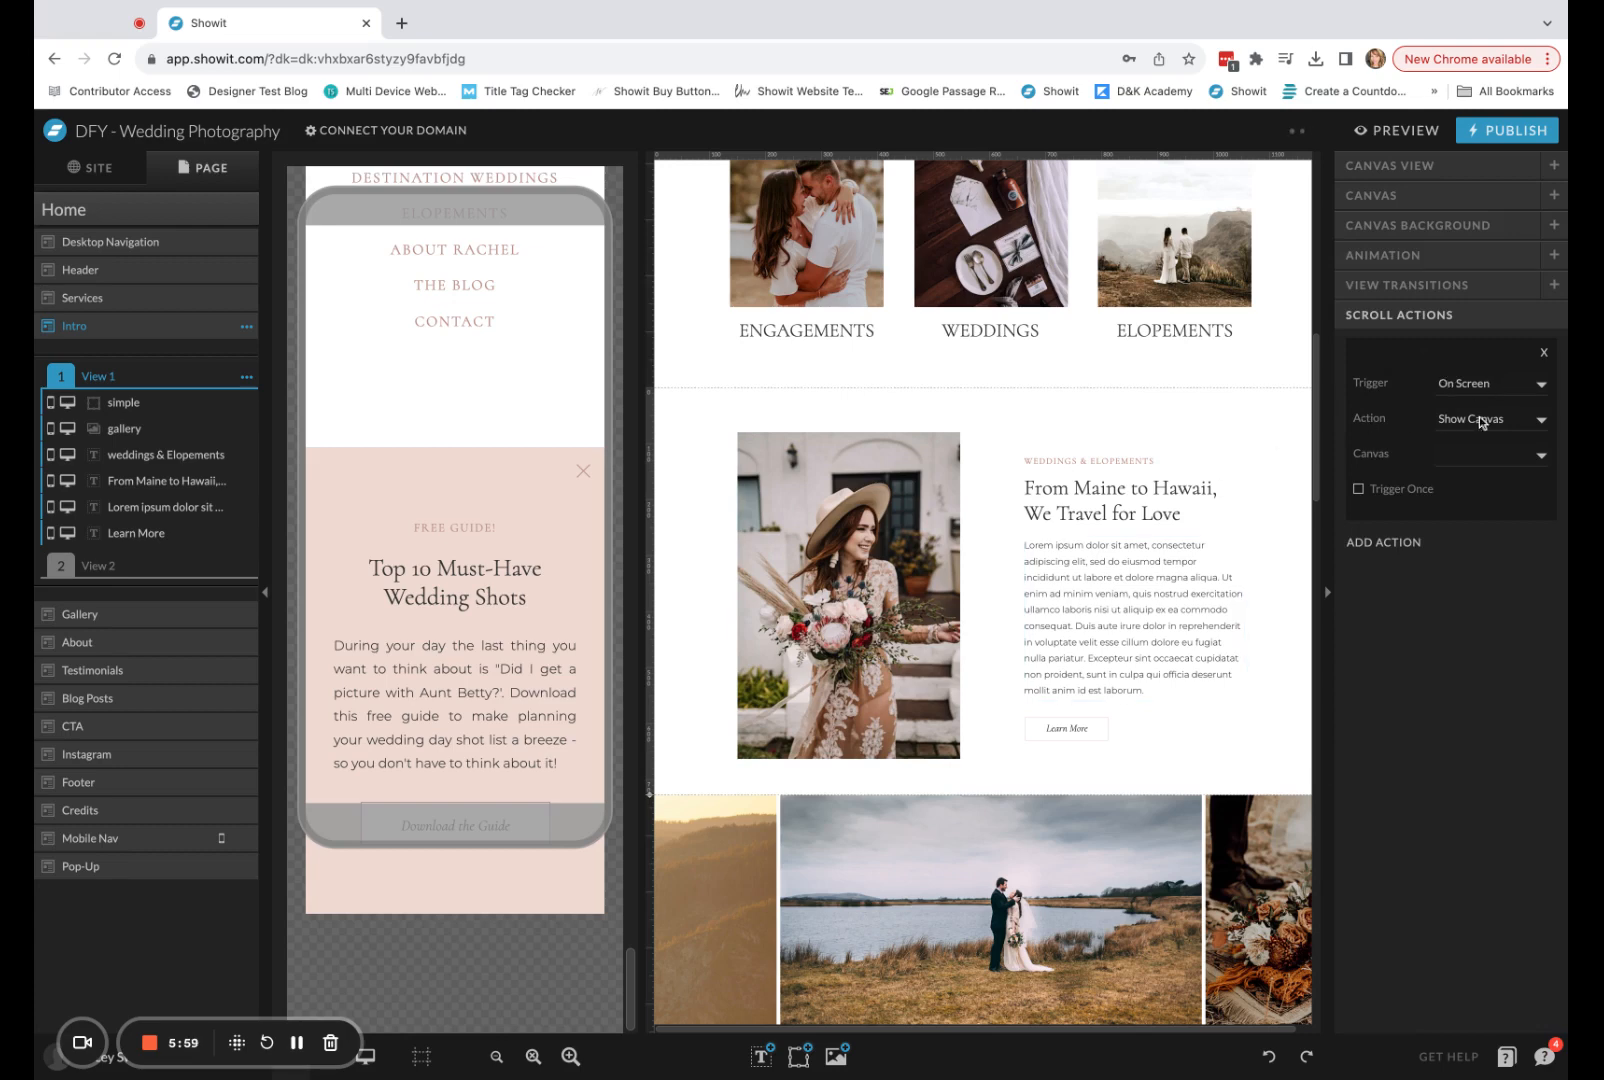
{"action": "left_click", "coordinate": [1488, 456]}
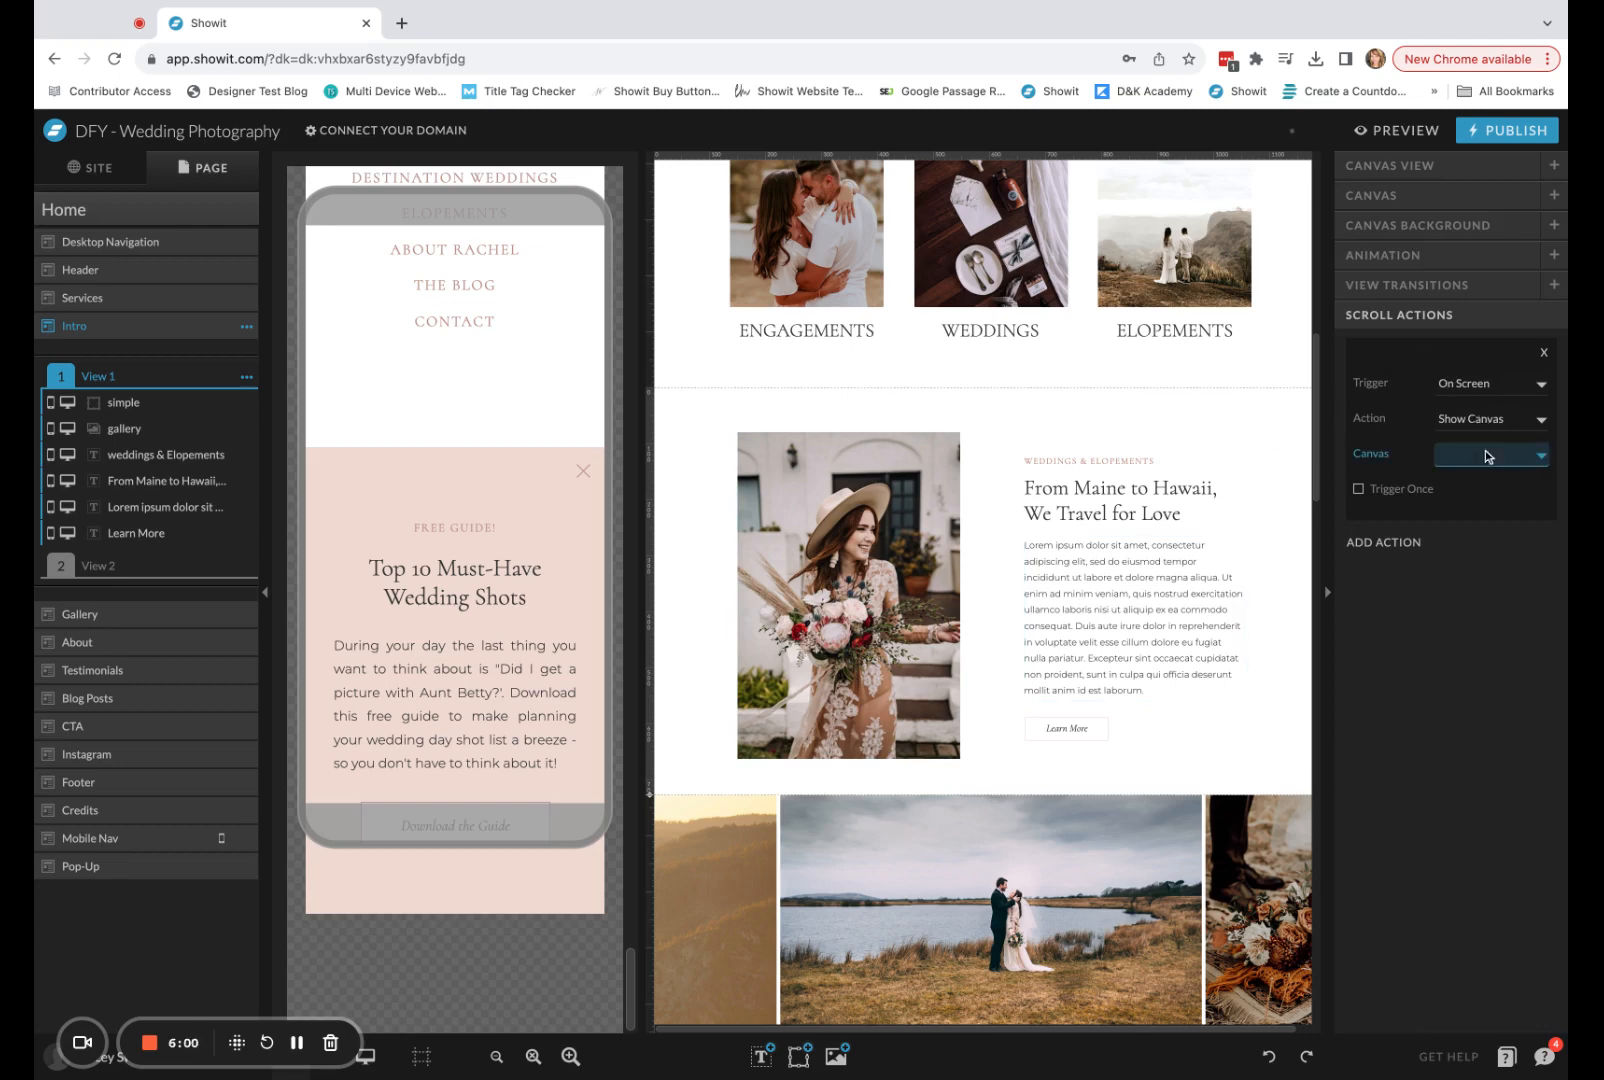
{"action": "left_click", "coordinate": [1475, 779]}
{"action": "left_click", "coordinate": [1358, 490]}
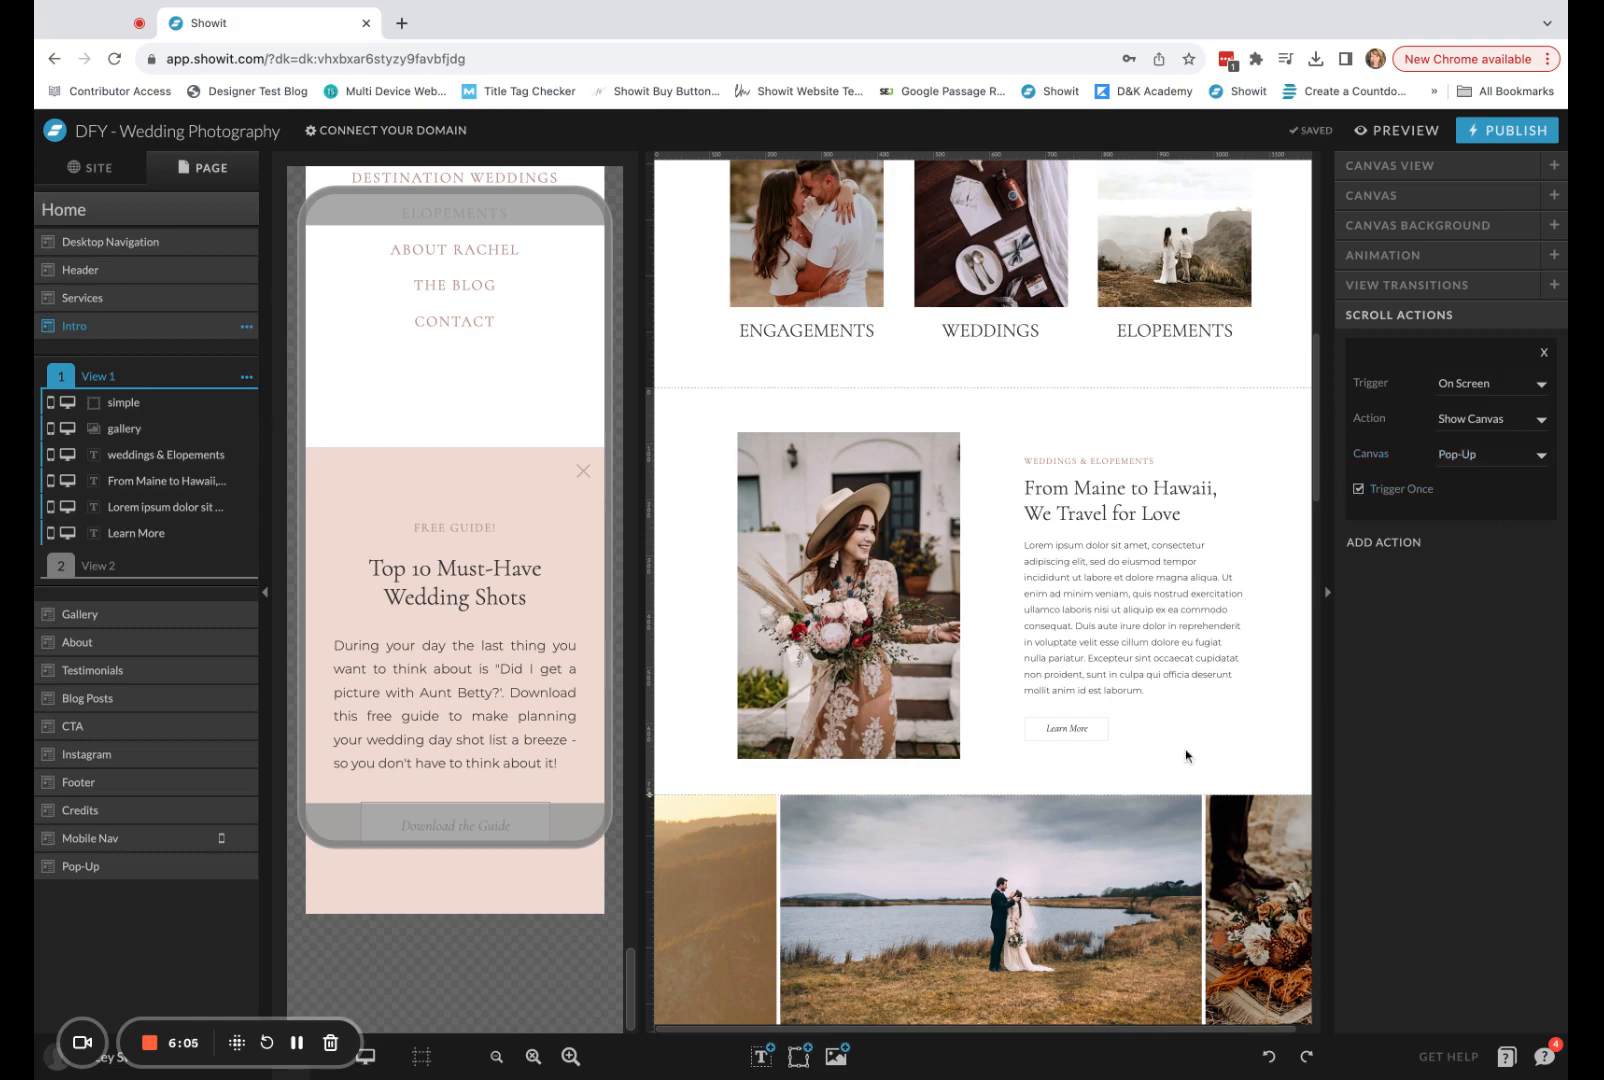
Preview the Home page in the desktop layout down to the gallery, dismiss the pop-up with its X icon, and go back to the page top.
{"action": "left_click", "coordinate": [1410, 131]}
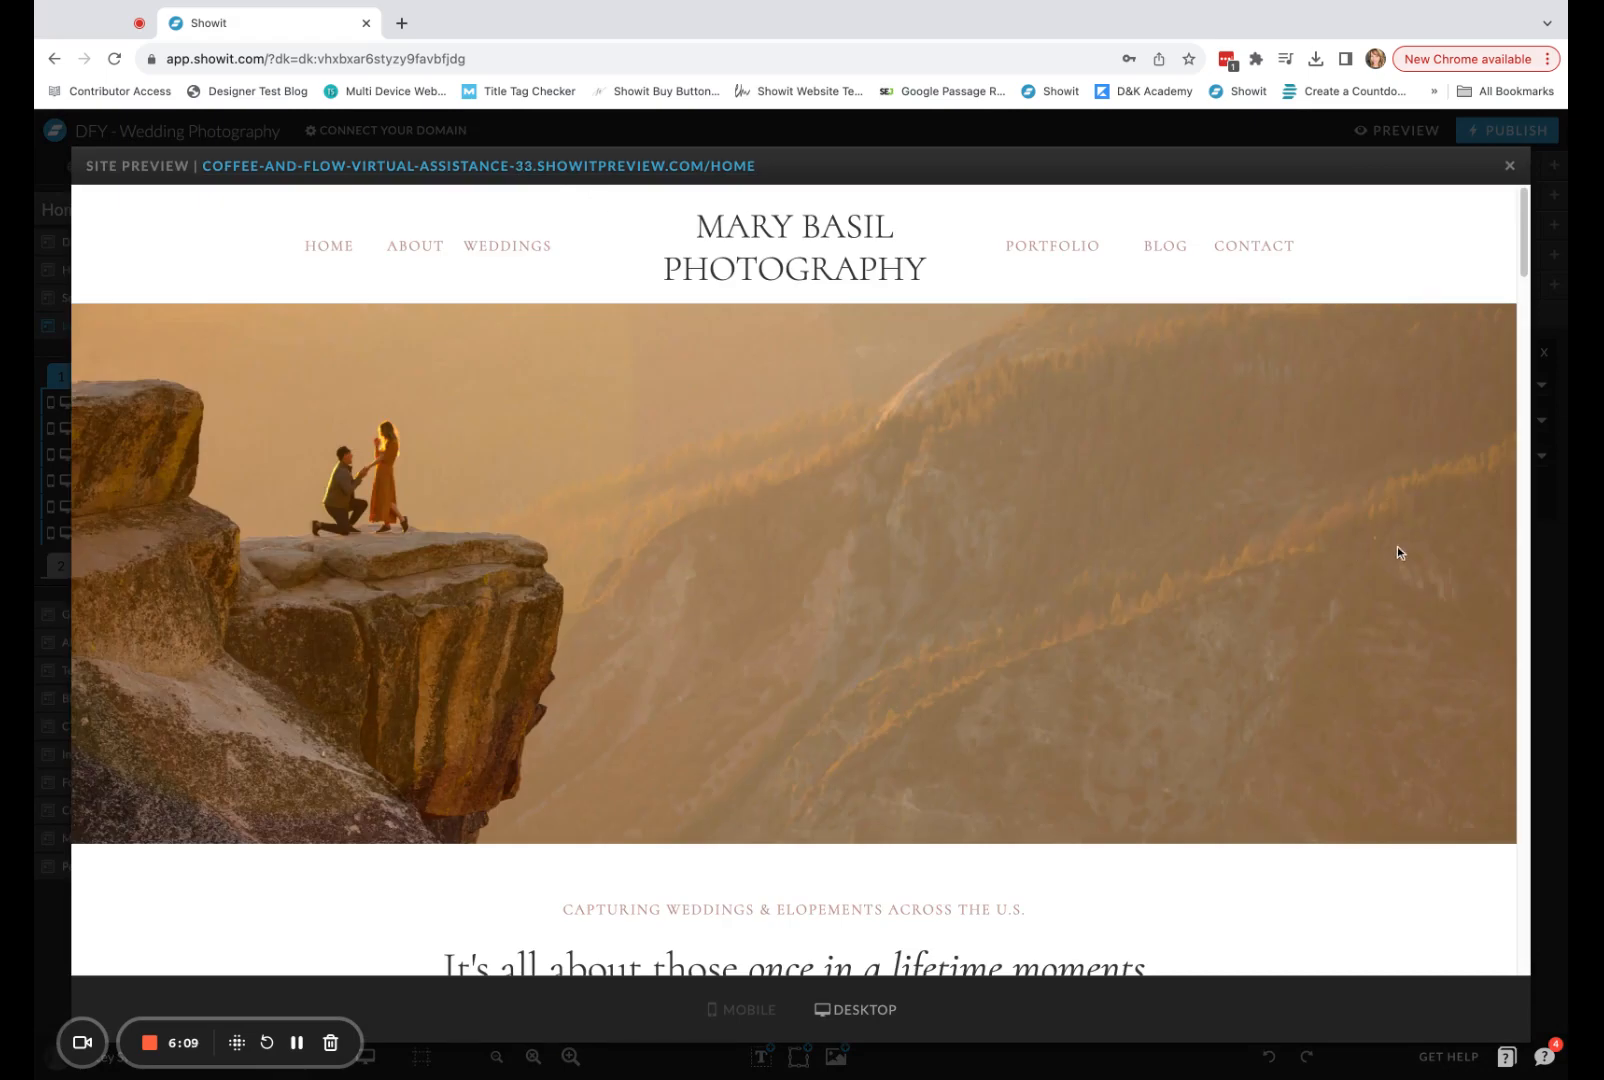
{"action": "scroll", "coordinate": [1398, 552], "scroll_direction": "down", "scroll_amount": 10}
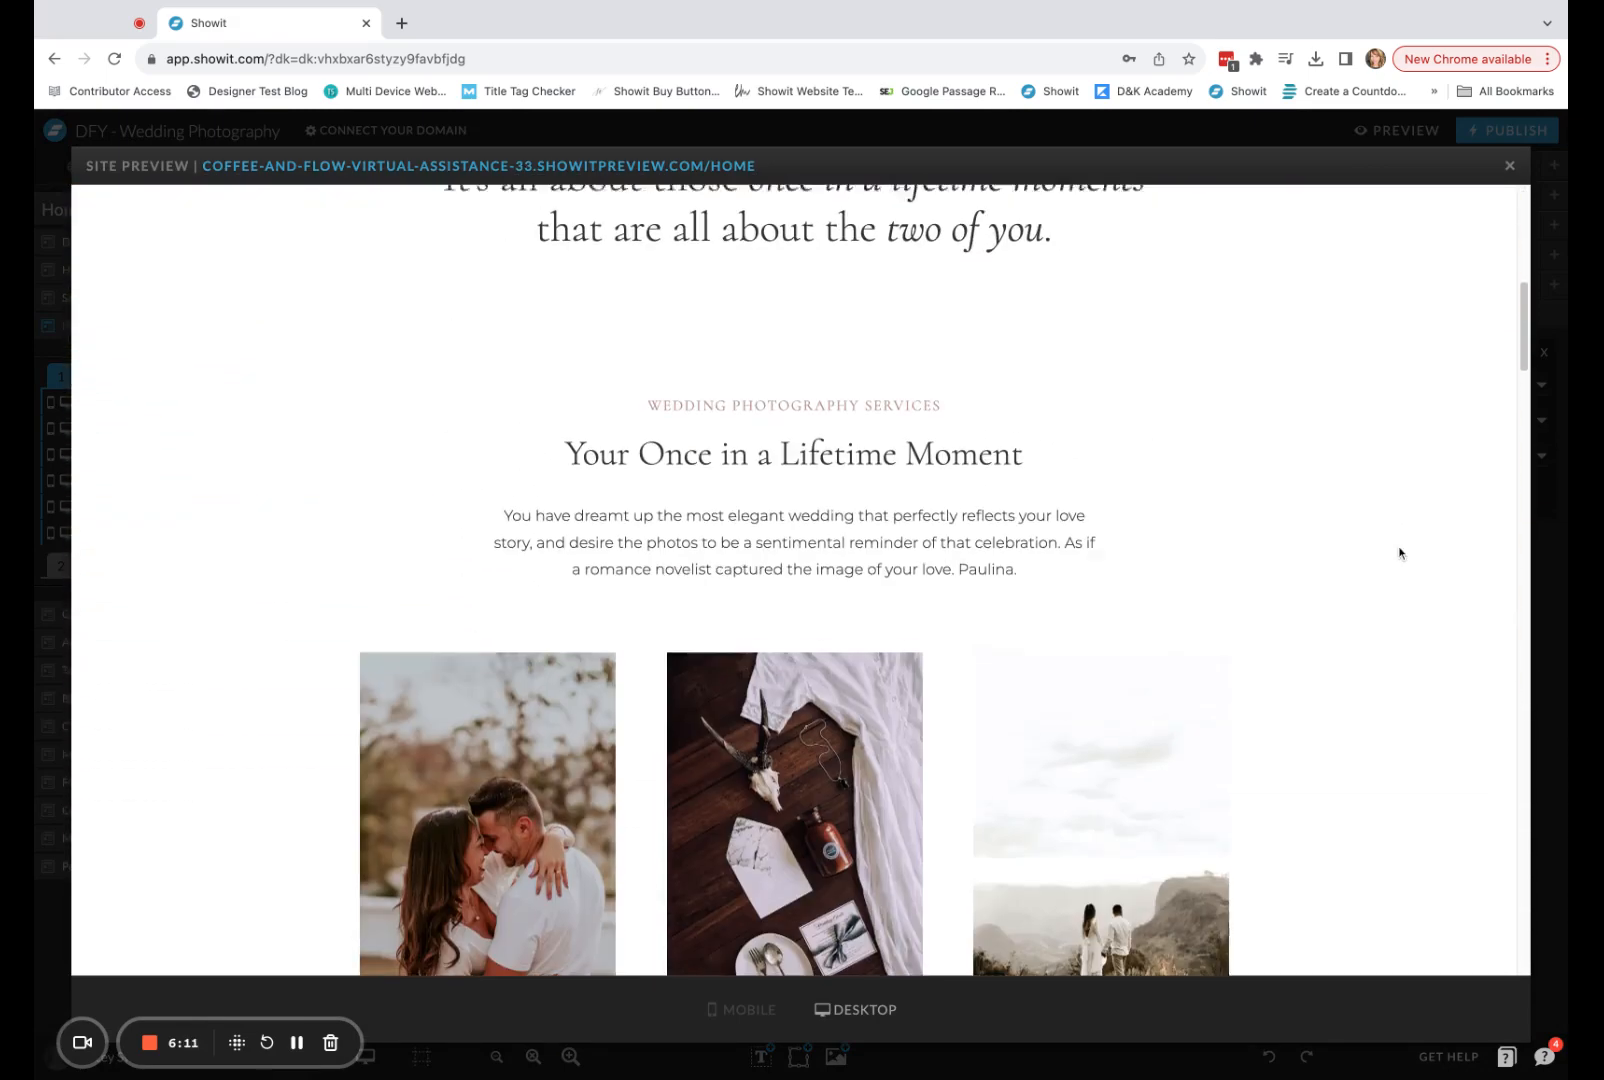
{"action": "scroll", "coordinate": [1336, 520], "scroll_direction": "down", "scroll_amount": 9}
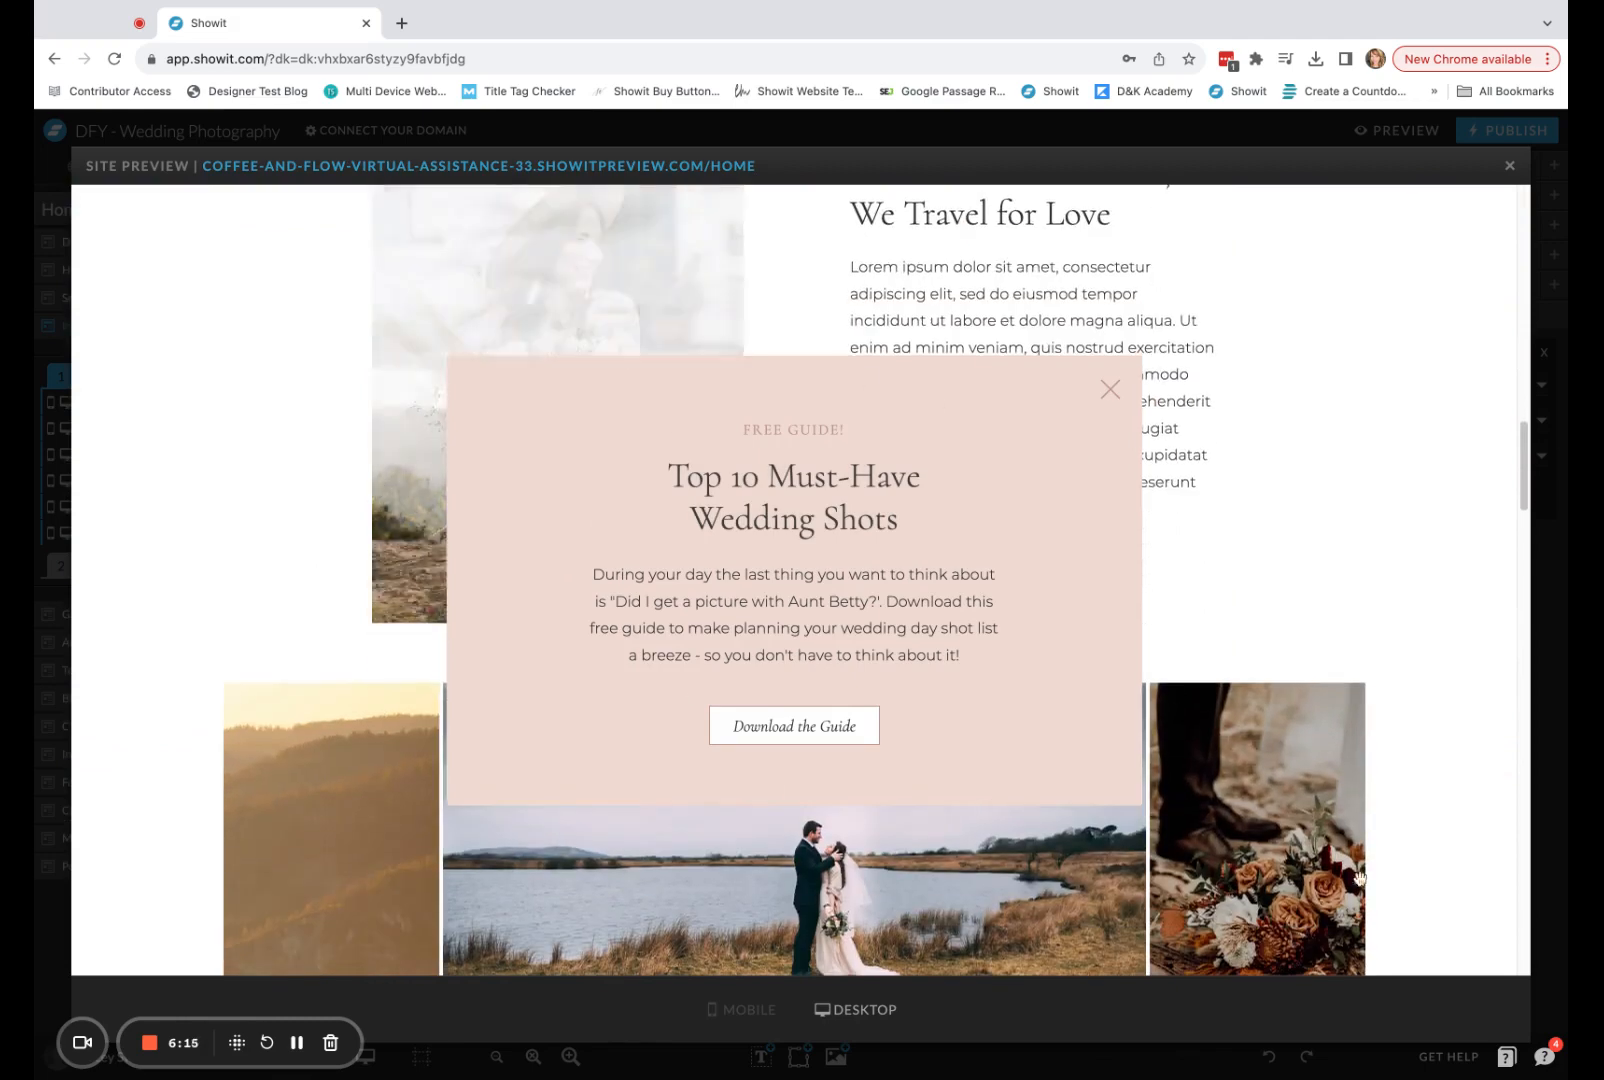
{"action": "scroll", "coordinate": [992, 798], "scroll_direction": "down", "scroll_amount": 3}
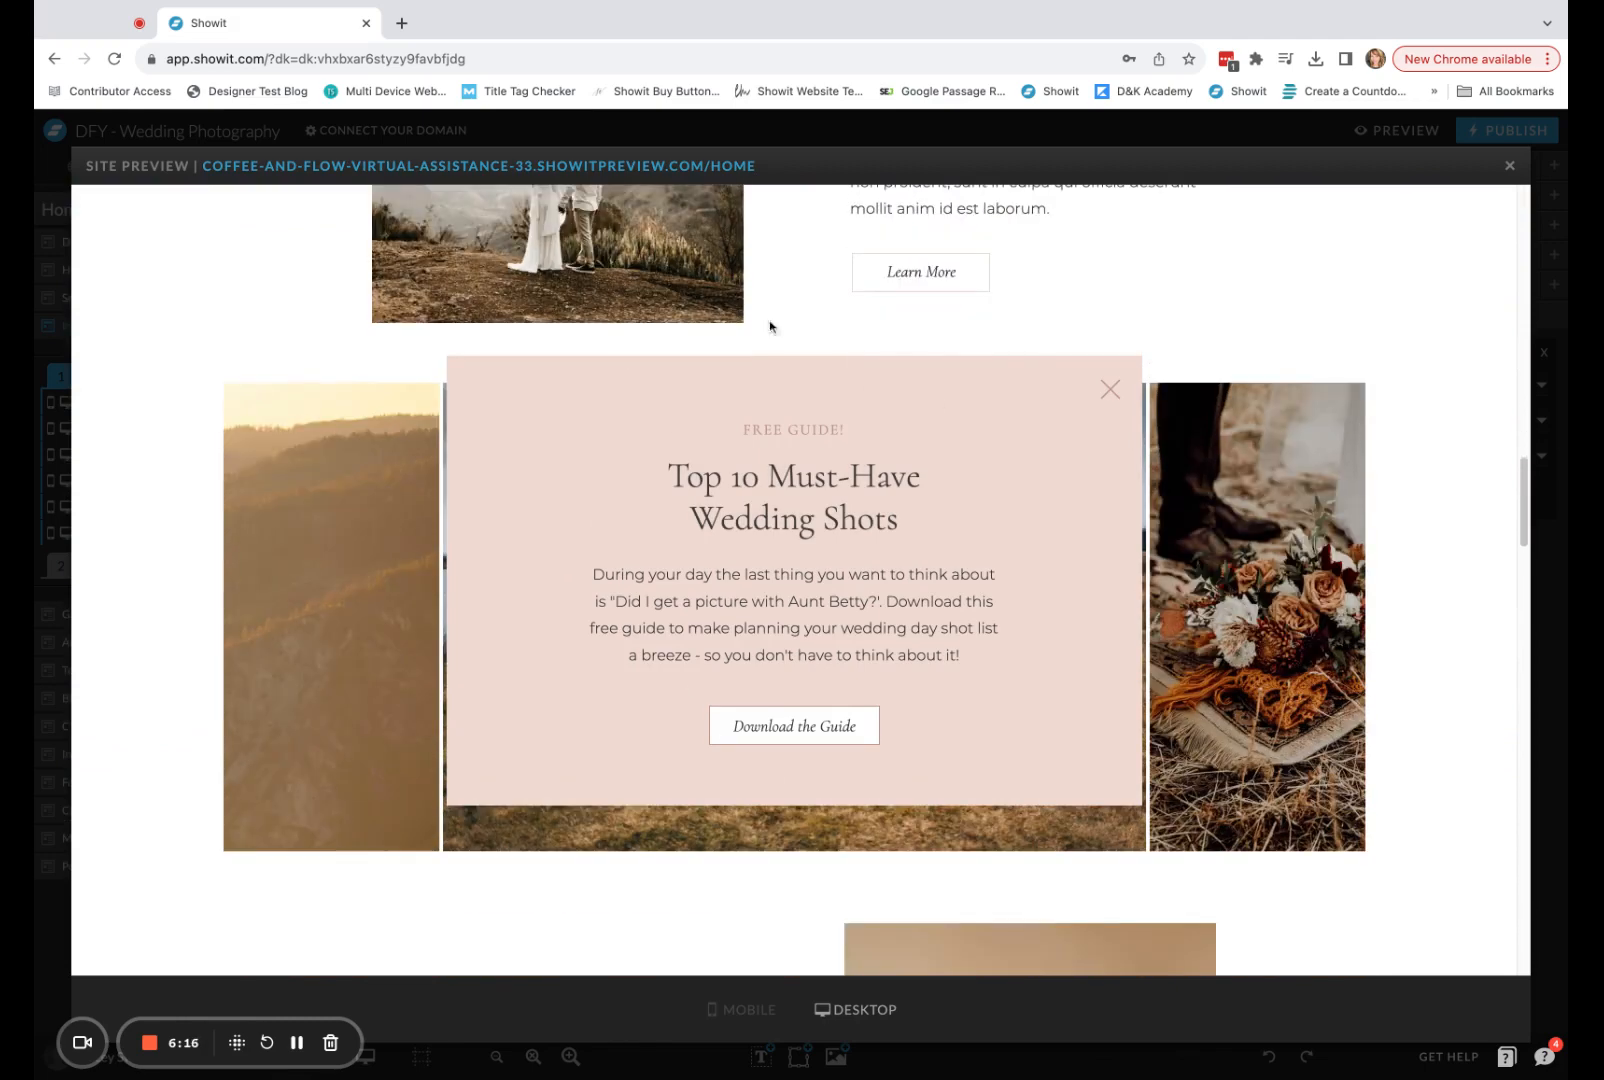
{"action": "left_click", "coordinate": [1112, 393]}
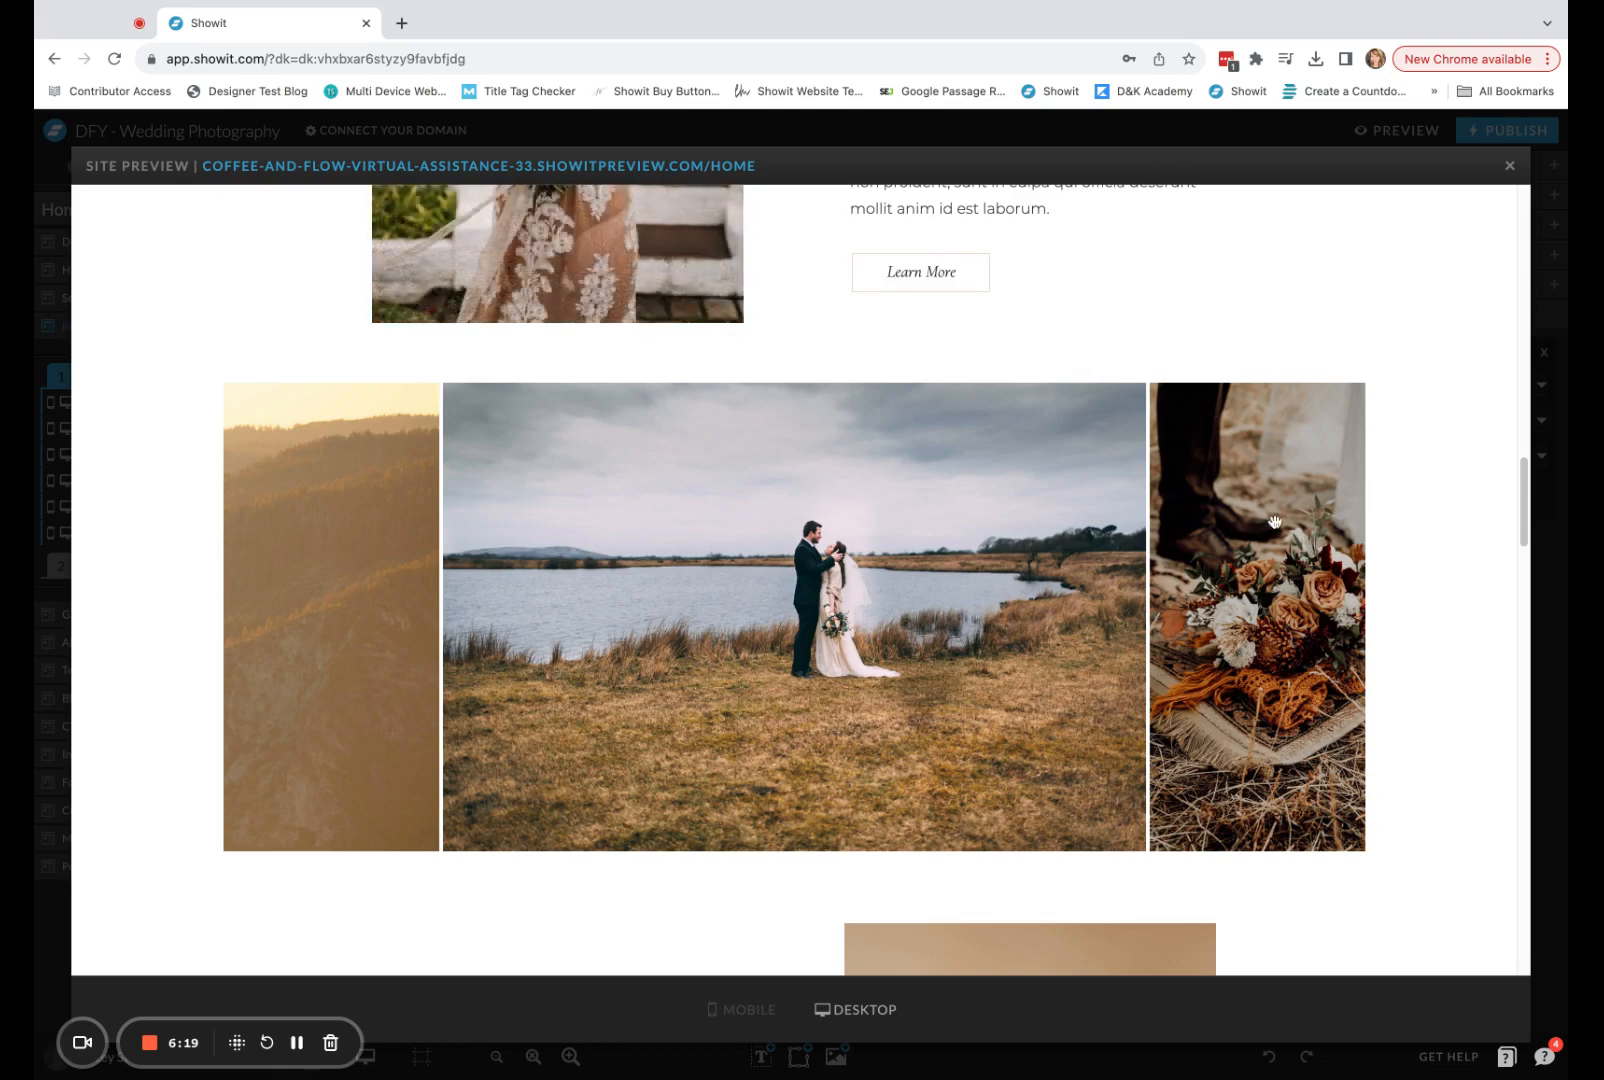
{"action": "scroll", "coordinate": [1268, 530], "scroll_direction": "up", "scroll_amount": 10}
{"action": "scroll", "coordinate": [1267, 541], "scroll_direction": "up", "scroll_amount": 5}
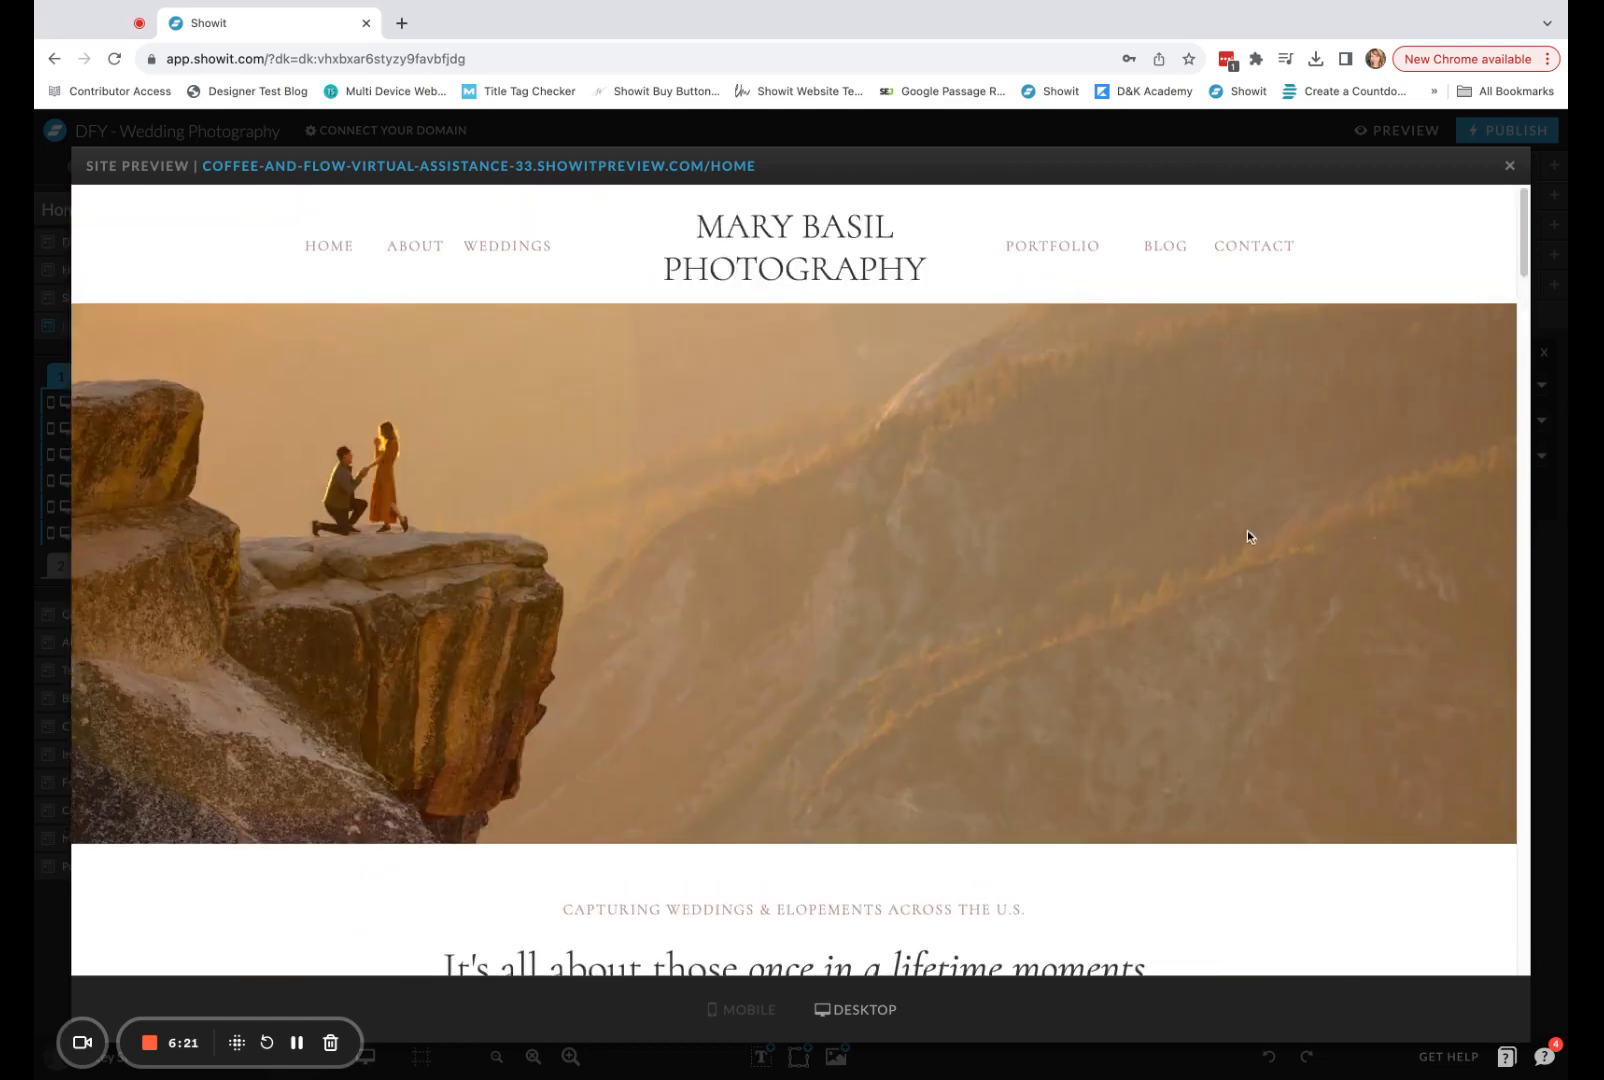
Check the pop-up in the mobile layout of the Home page preview, then return to the editor.
{"action": "left_click", "coordinate": [758, 1011]}
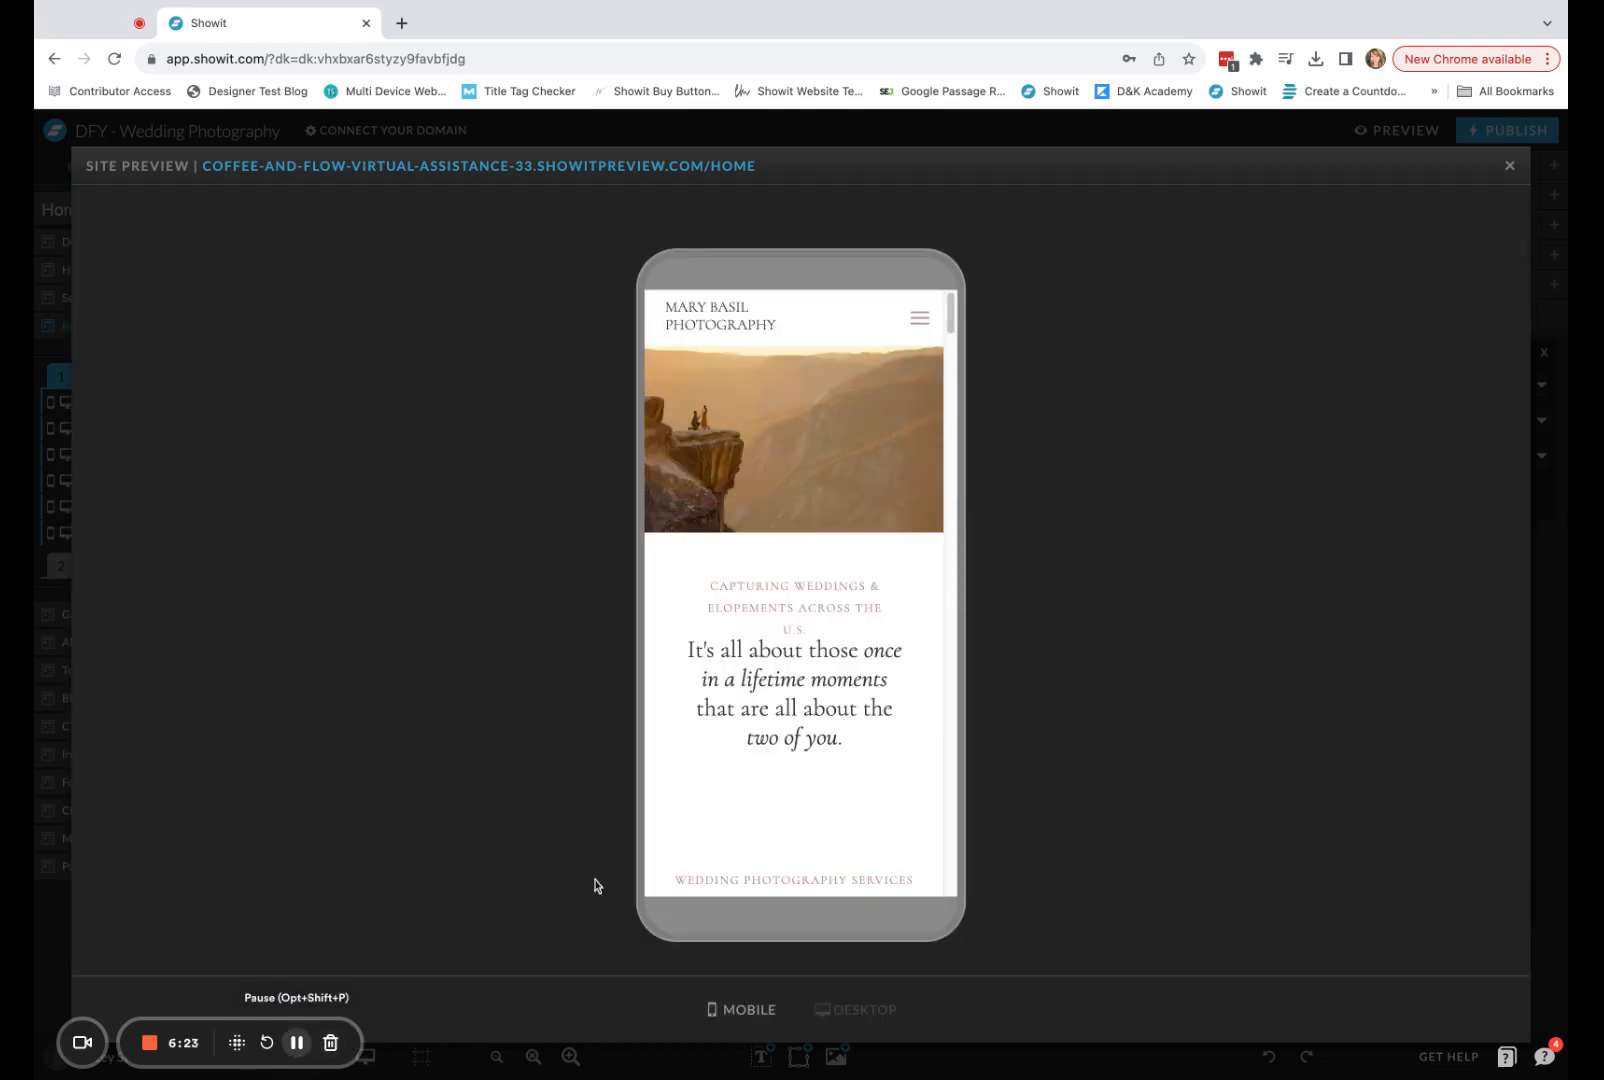
{"action": "scroll", "coordinate": [887, 481], "scroll_direction": "down", "scroll_amount": 15}
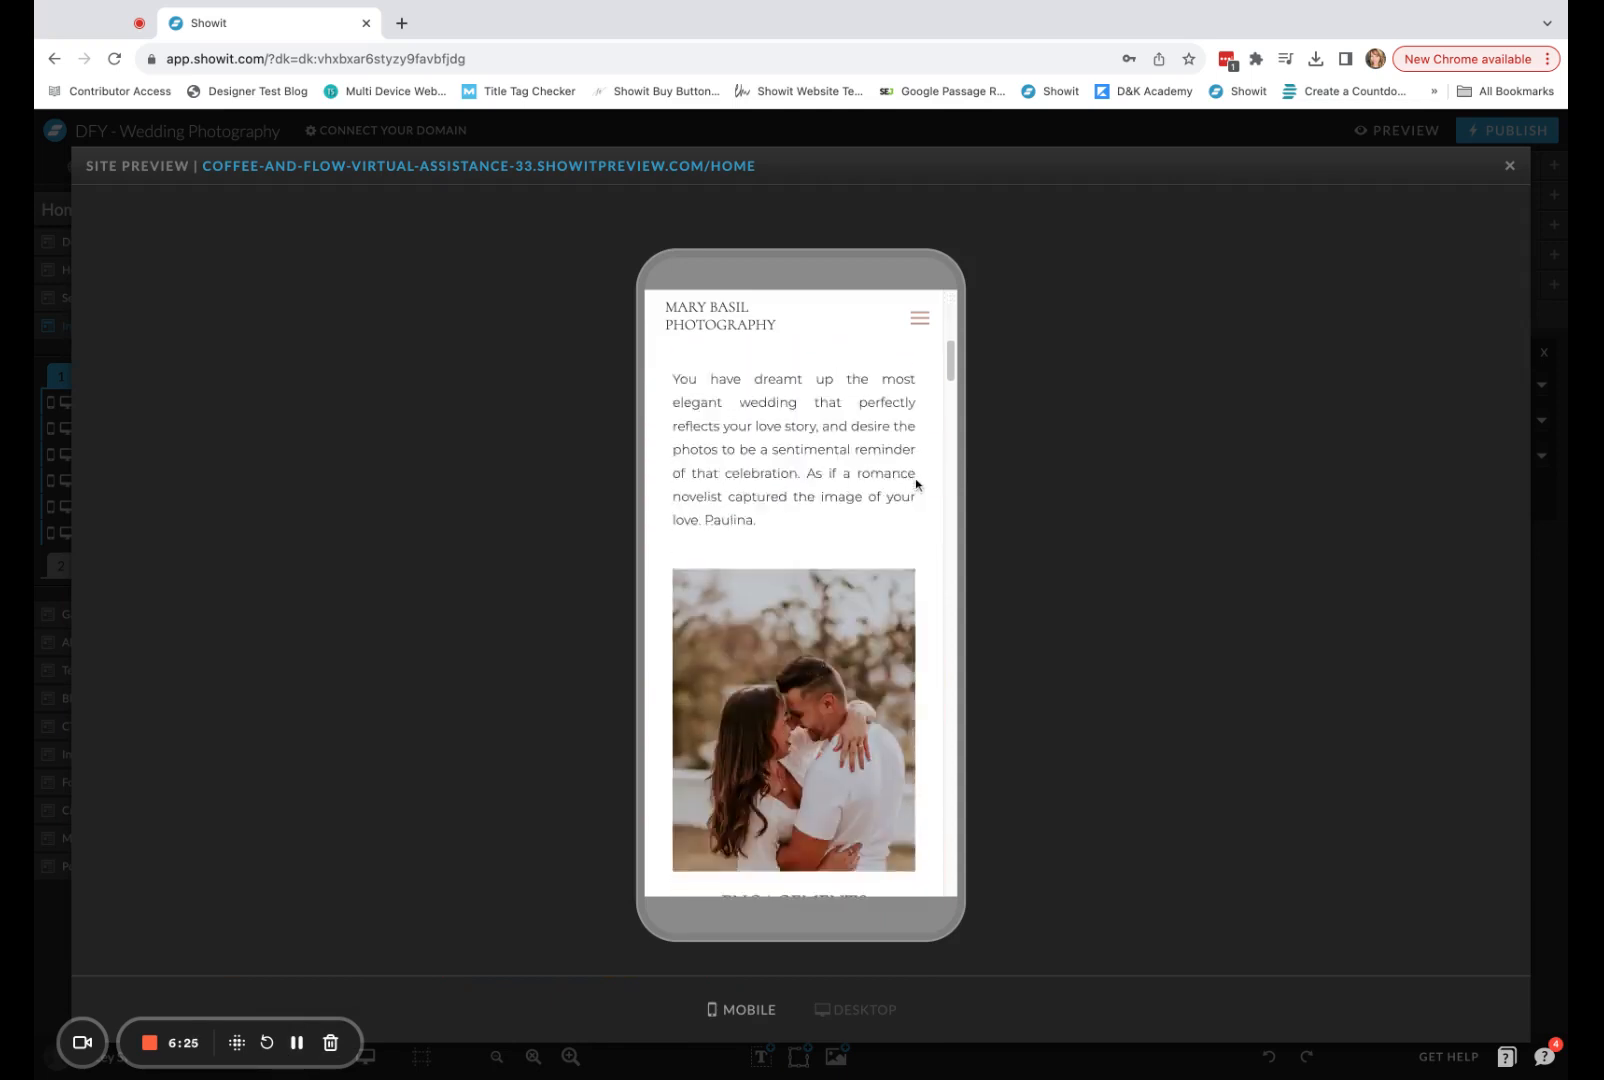
{"action": "scroll", "coordinate": [915, 481], "scroll_direction": "down", "scroll_amount": 15}
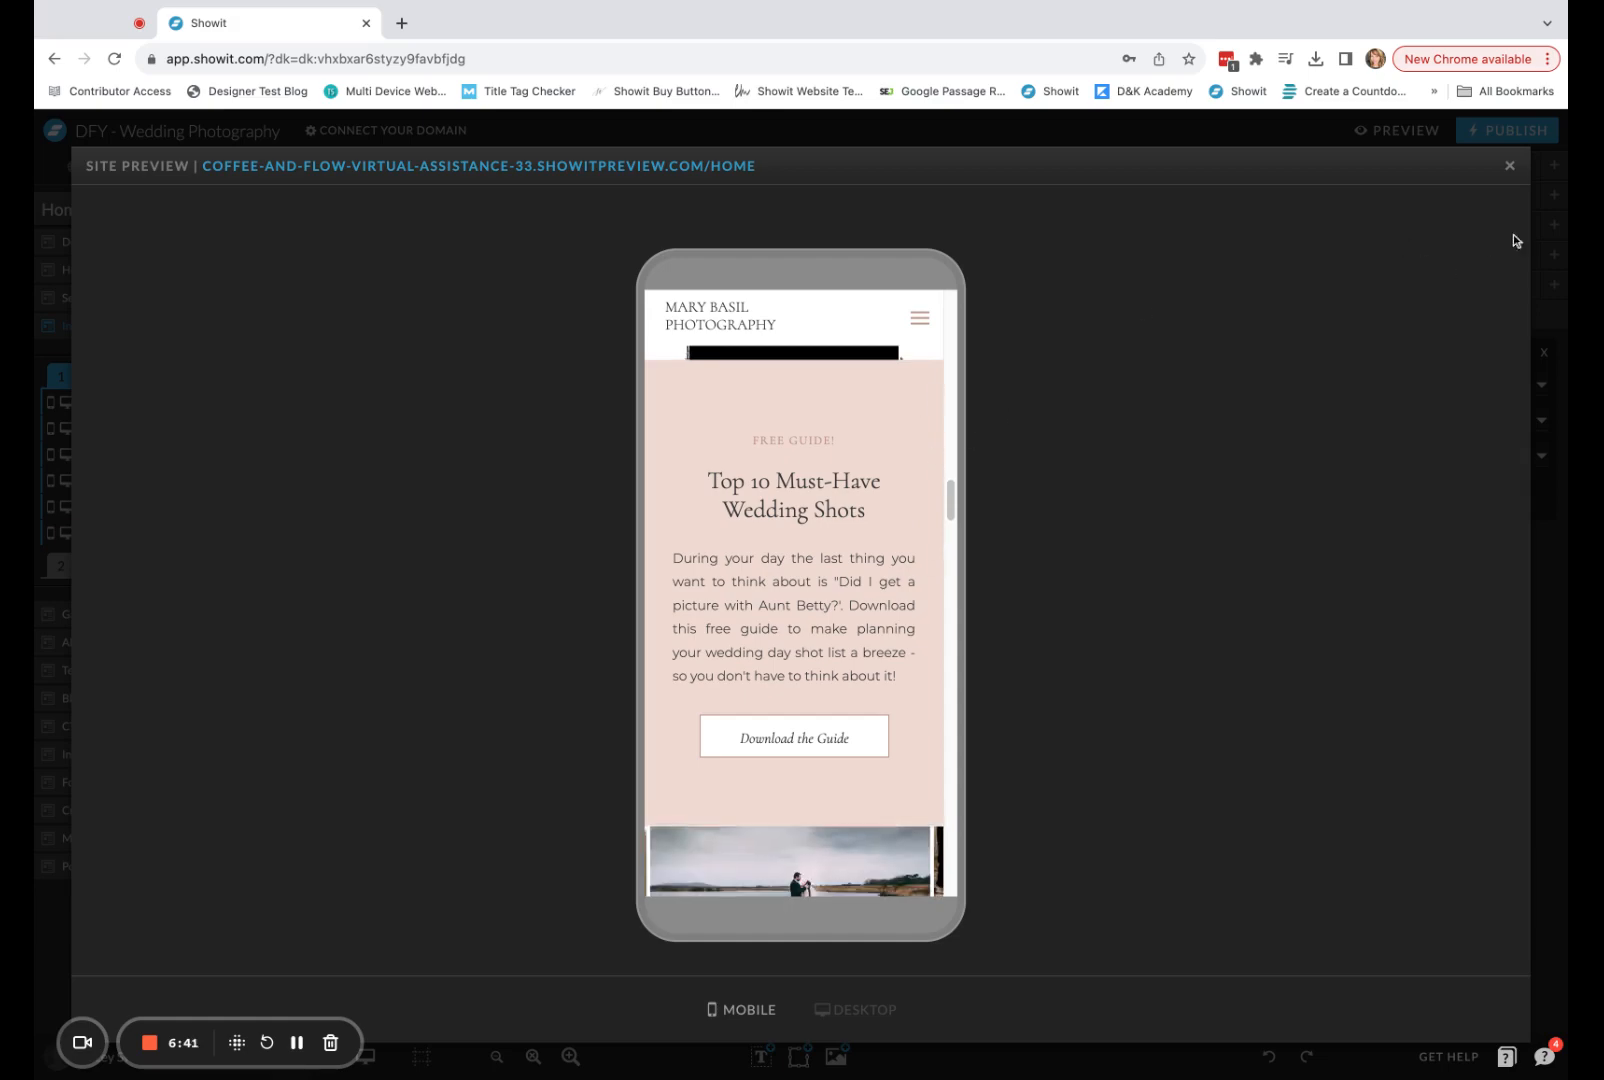
{"action": "left_click", "coordinate": [1510, 167]}
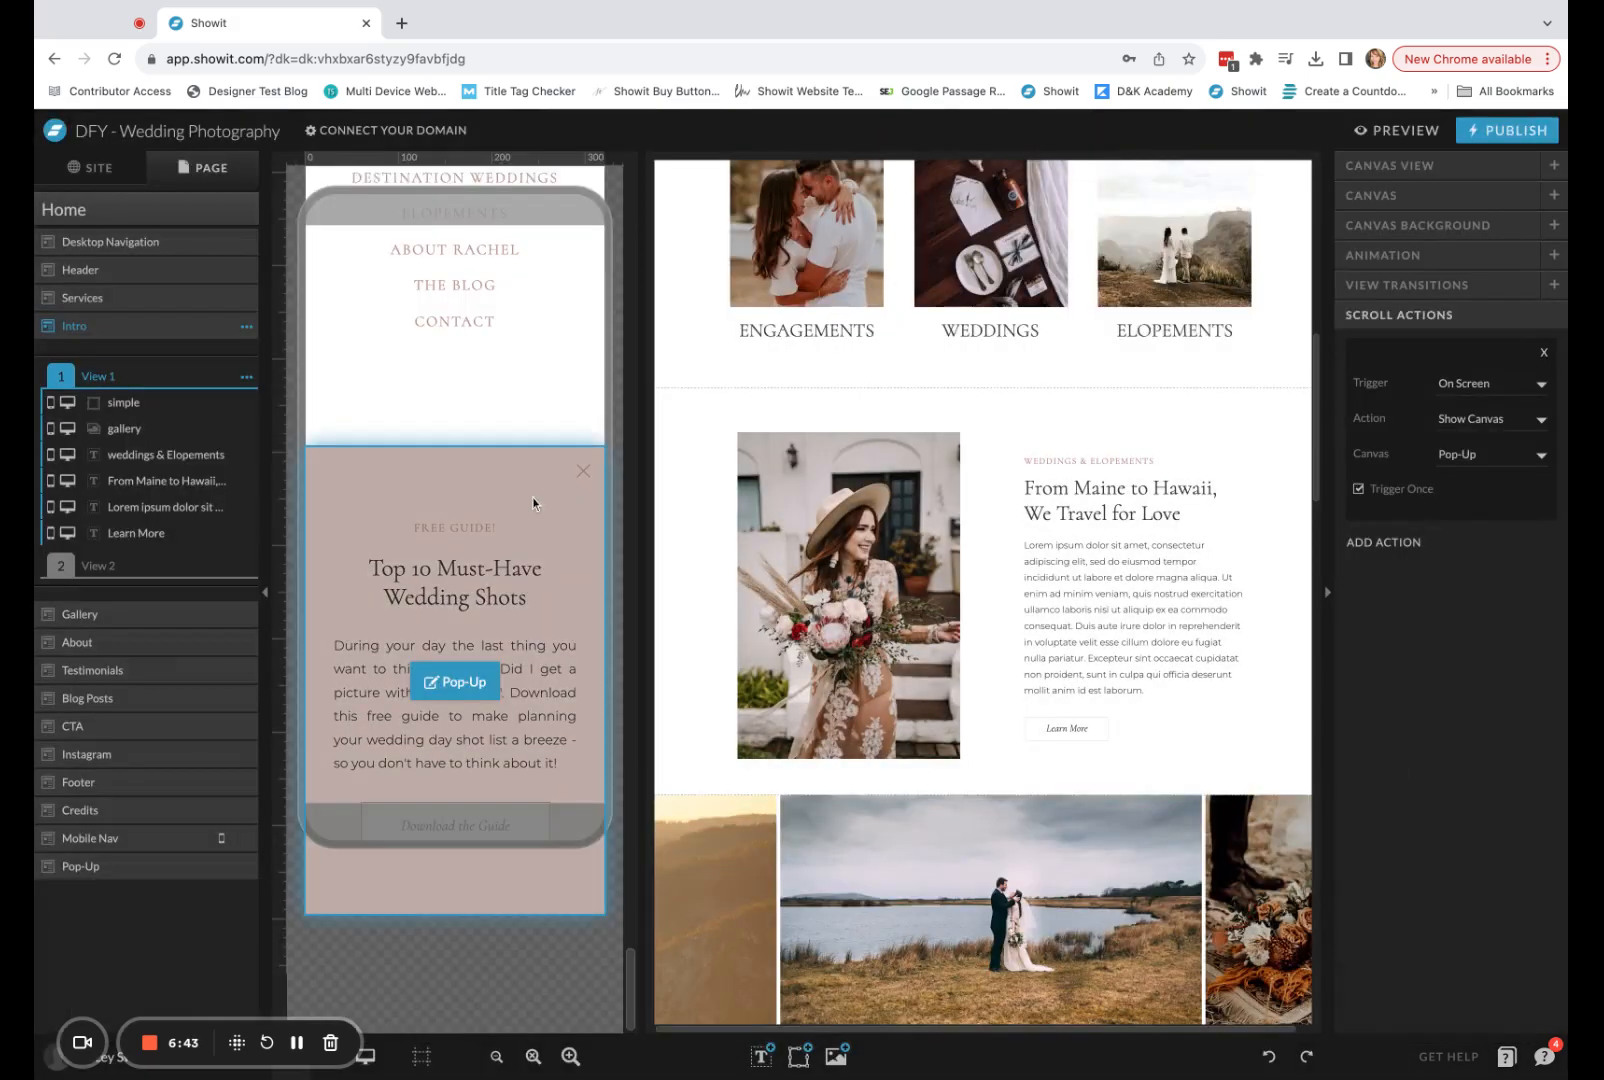
Set the Pop-Up canvas's stacking order to 10.
{"action": "left_click", "coordinate": [541, 503]}
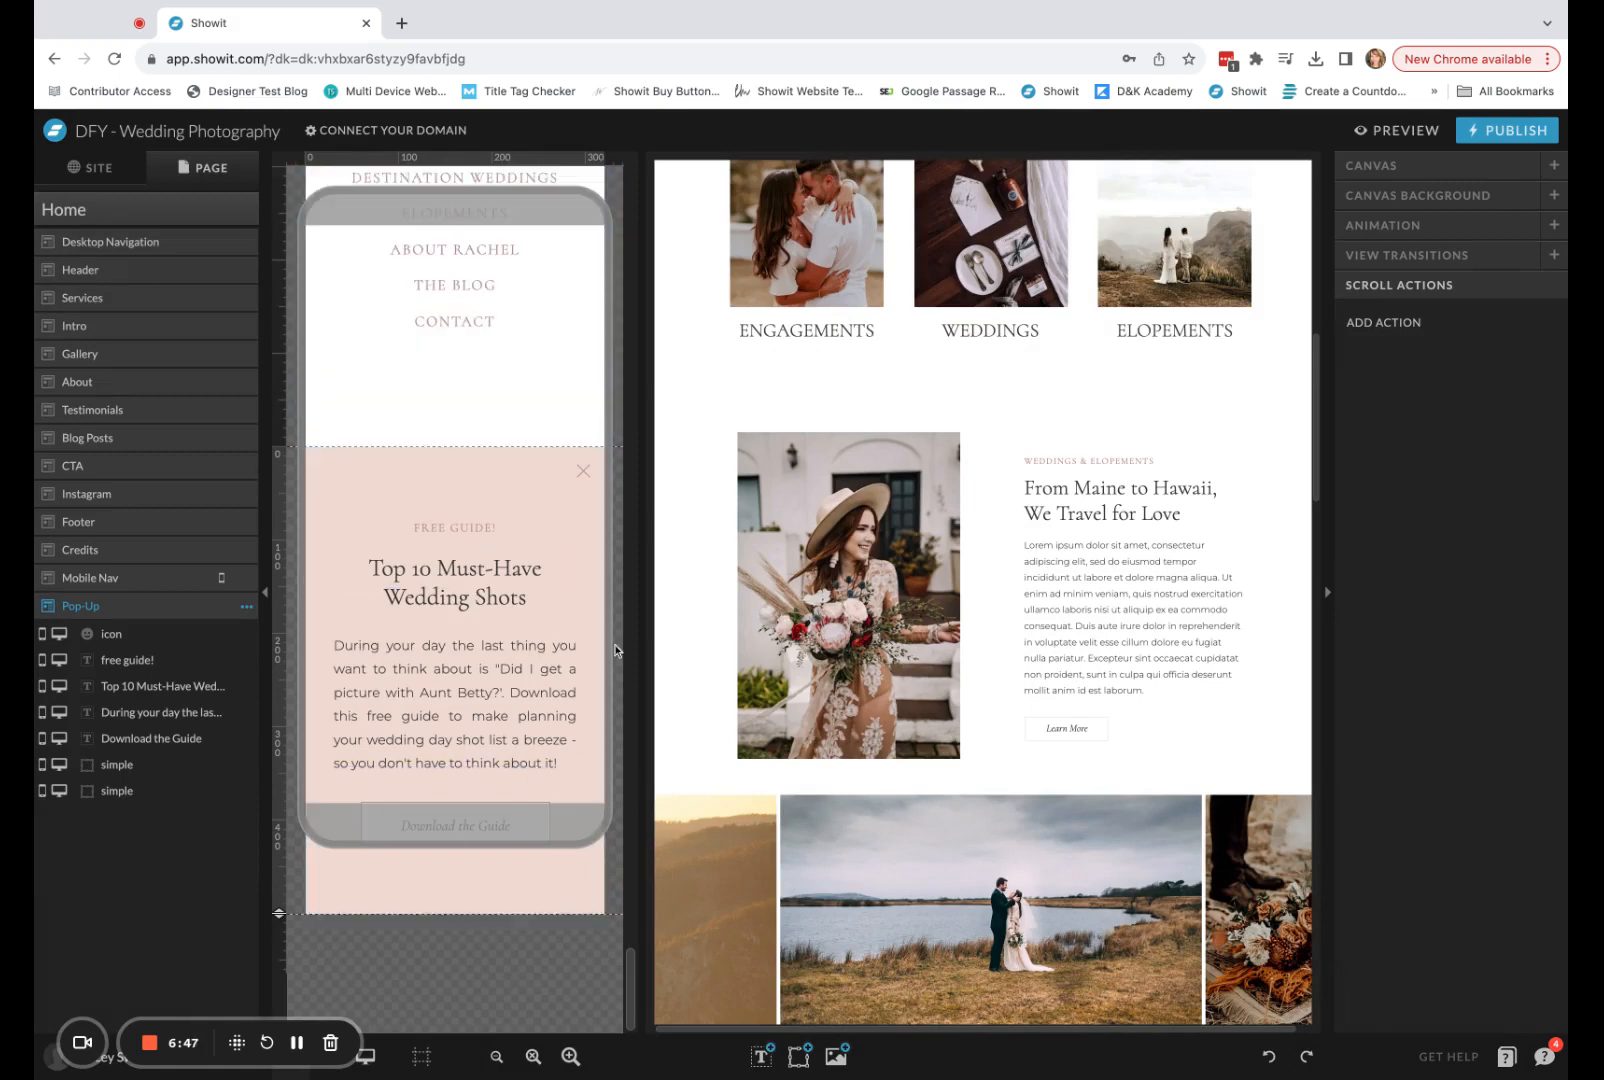
{"action": "left_click", "coordinate": [1545, 166]}
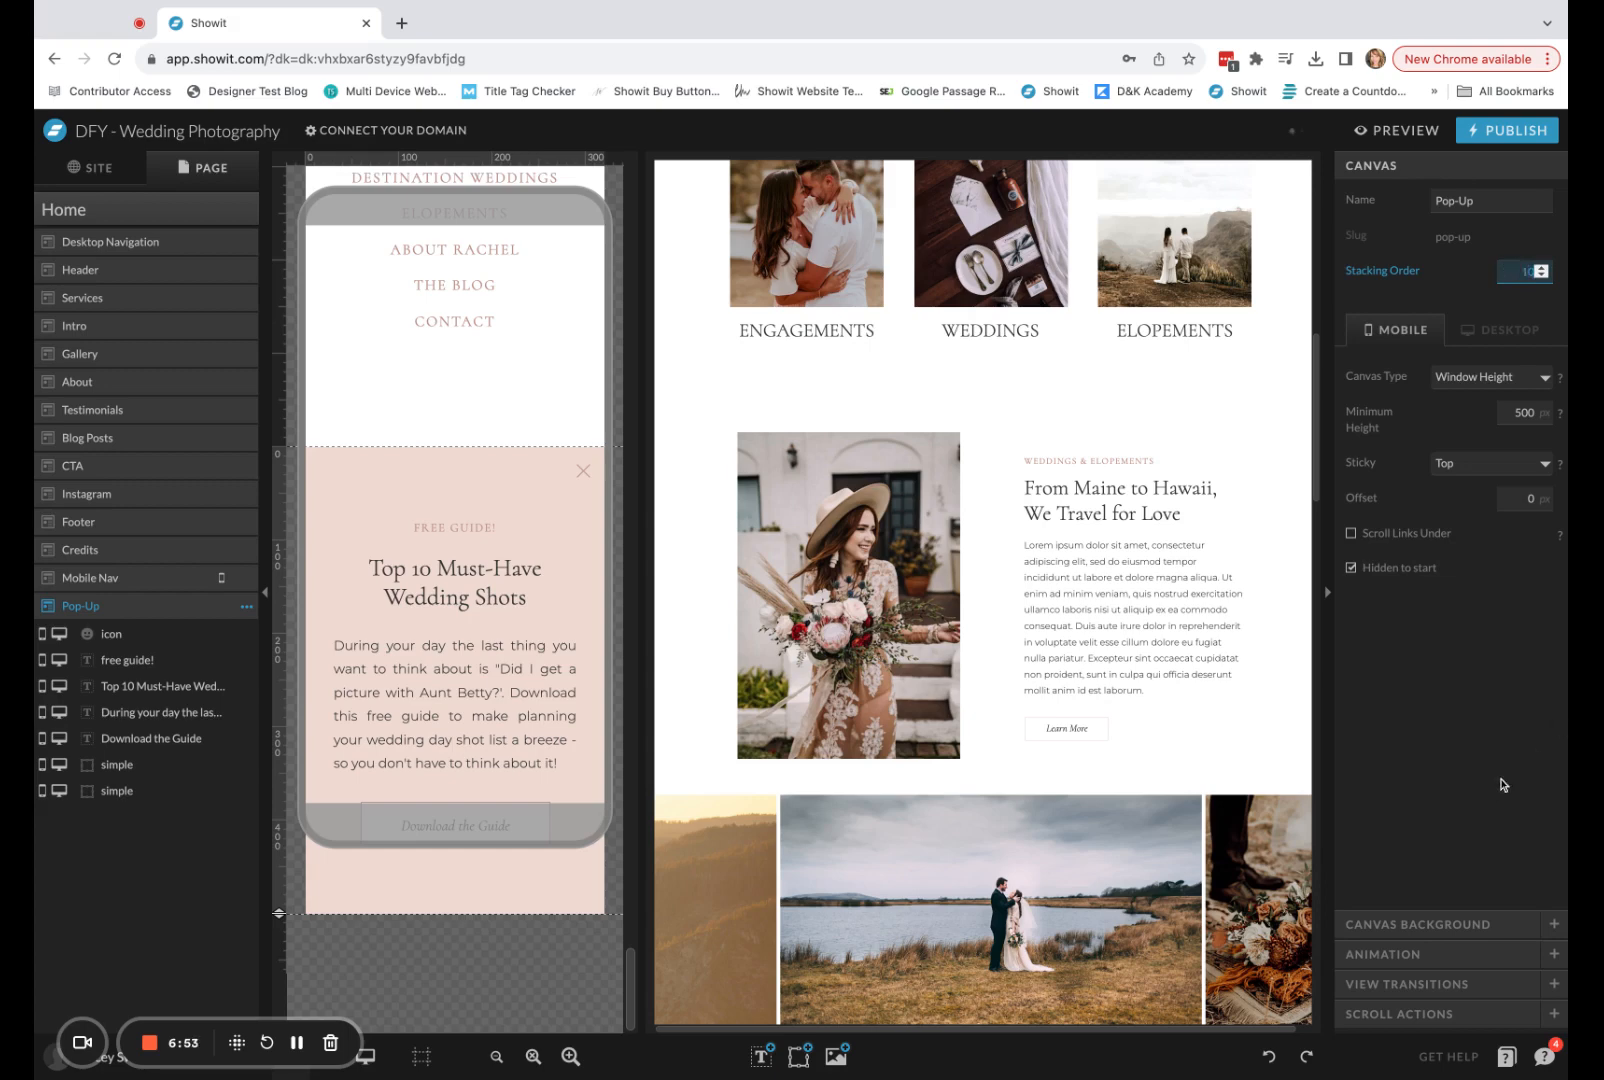
{"action": "left_click", "coordinate": [1503, 785]}
Preview the mobile Home page again to check how the pop-up overlaps the header, then return to the editor.
{"action": "left_click", "coordinate": [1397, 131]}
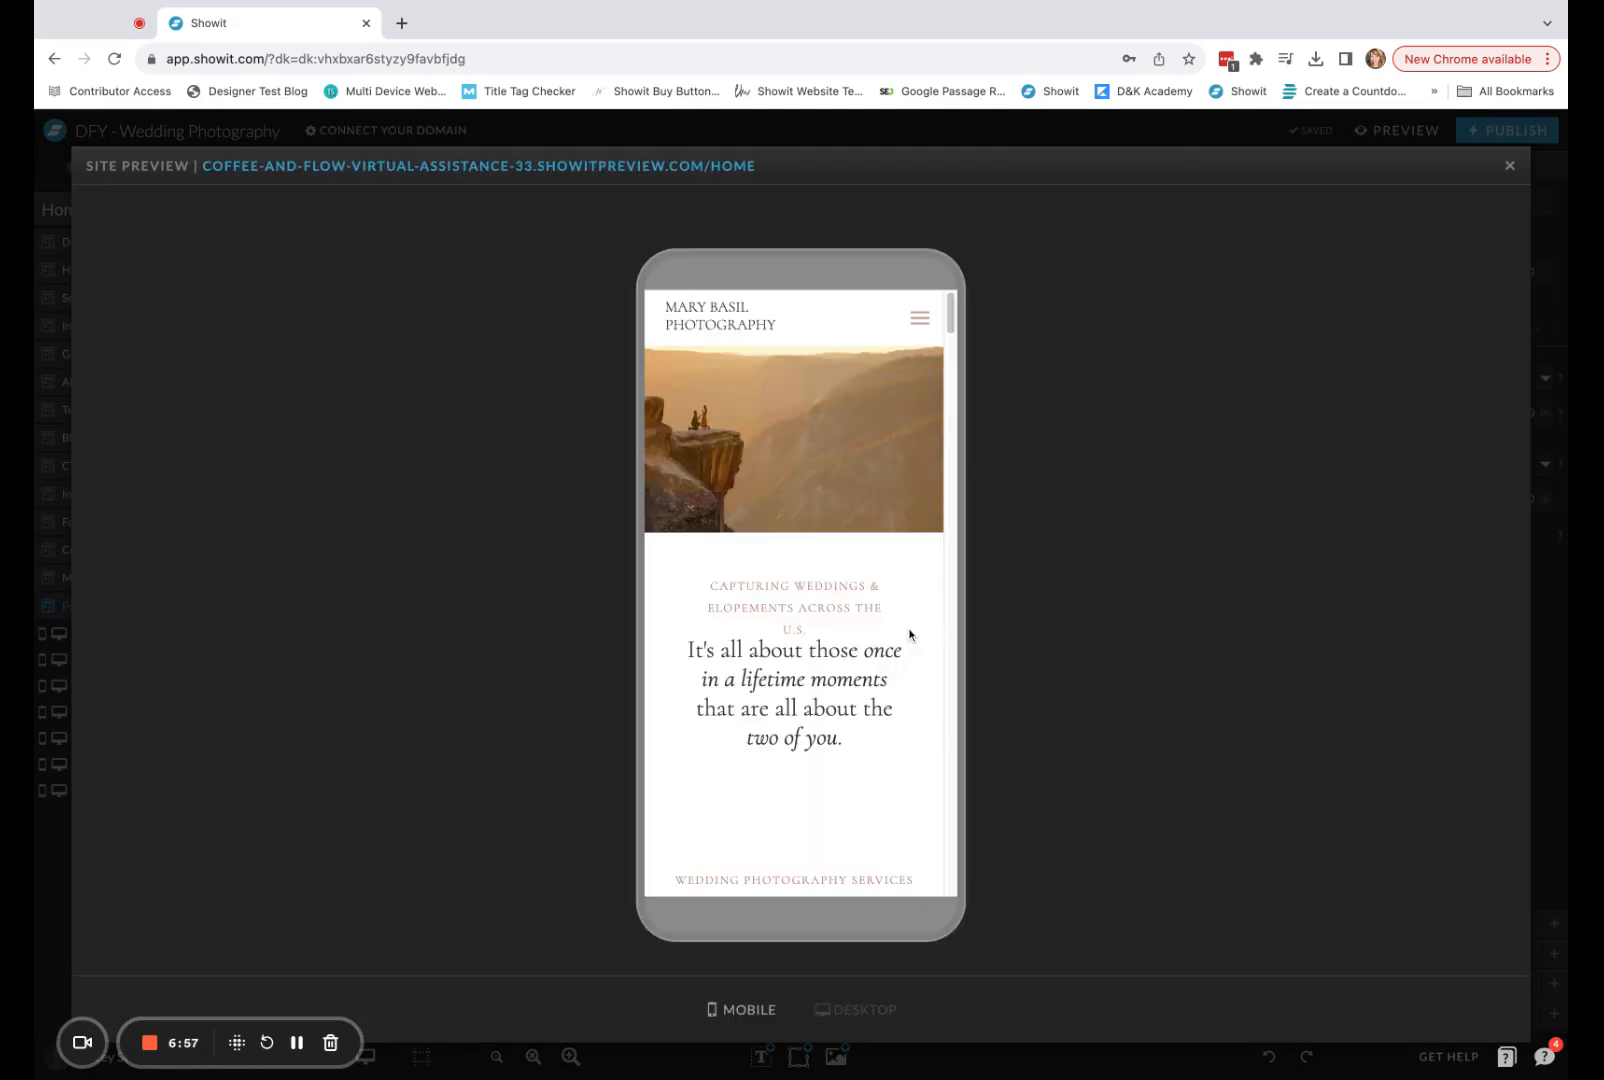
{"action": "scroll", "coordinate": [931, 634], "scroll_direction": "down", "scroll_amount": 15}
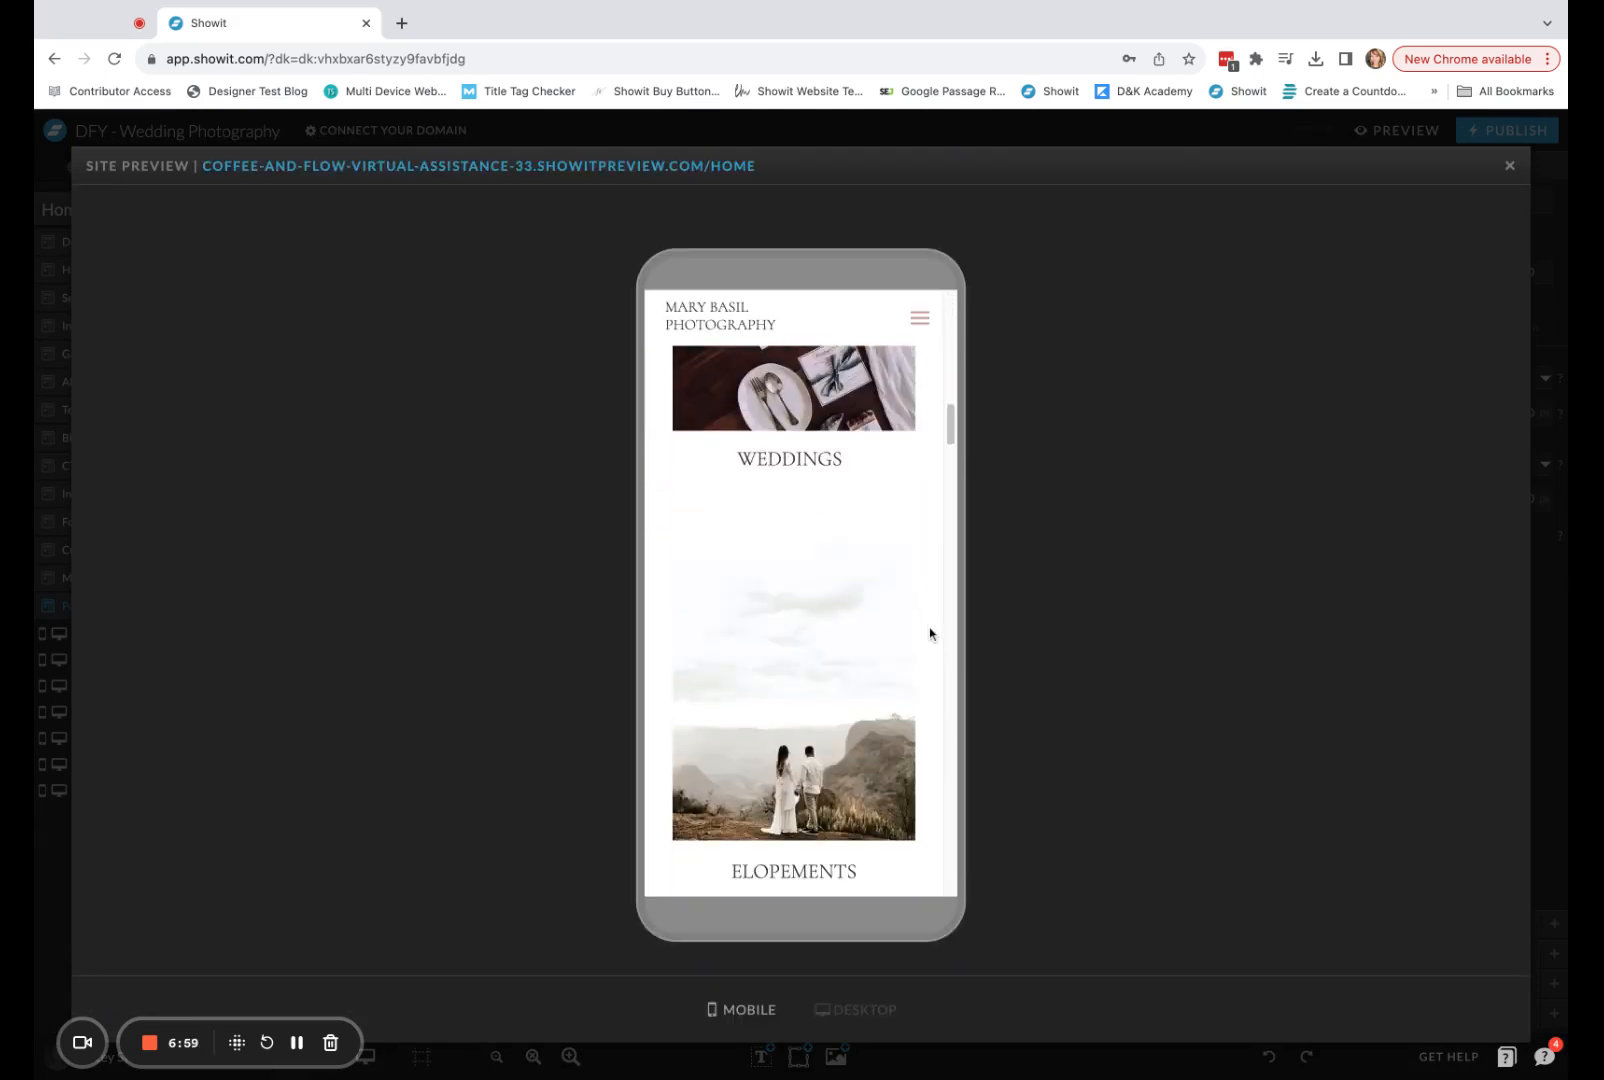
{"action": "scroll", "coordinate": [929, 633], "scroll_direction": "down", "scroll_amount": 5}
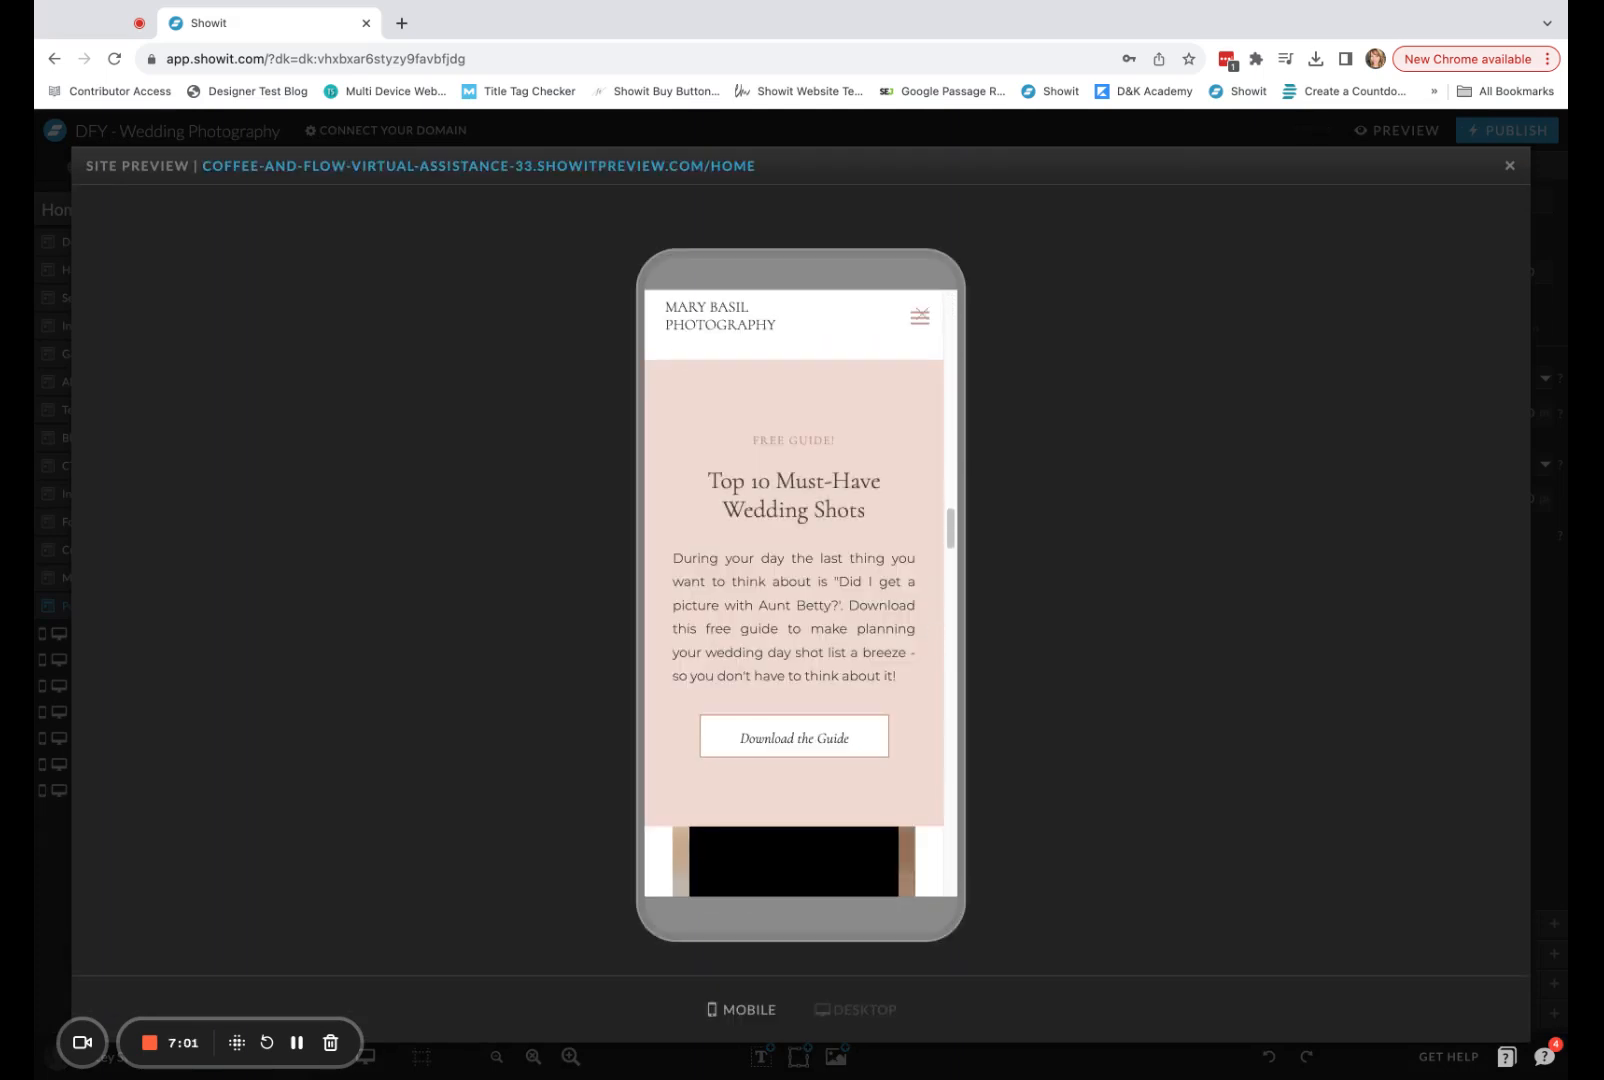
{"action": "scroll", "coordinate": [794, 600], "scroll_direction": "down", "scroll_amount": 5}
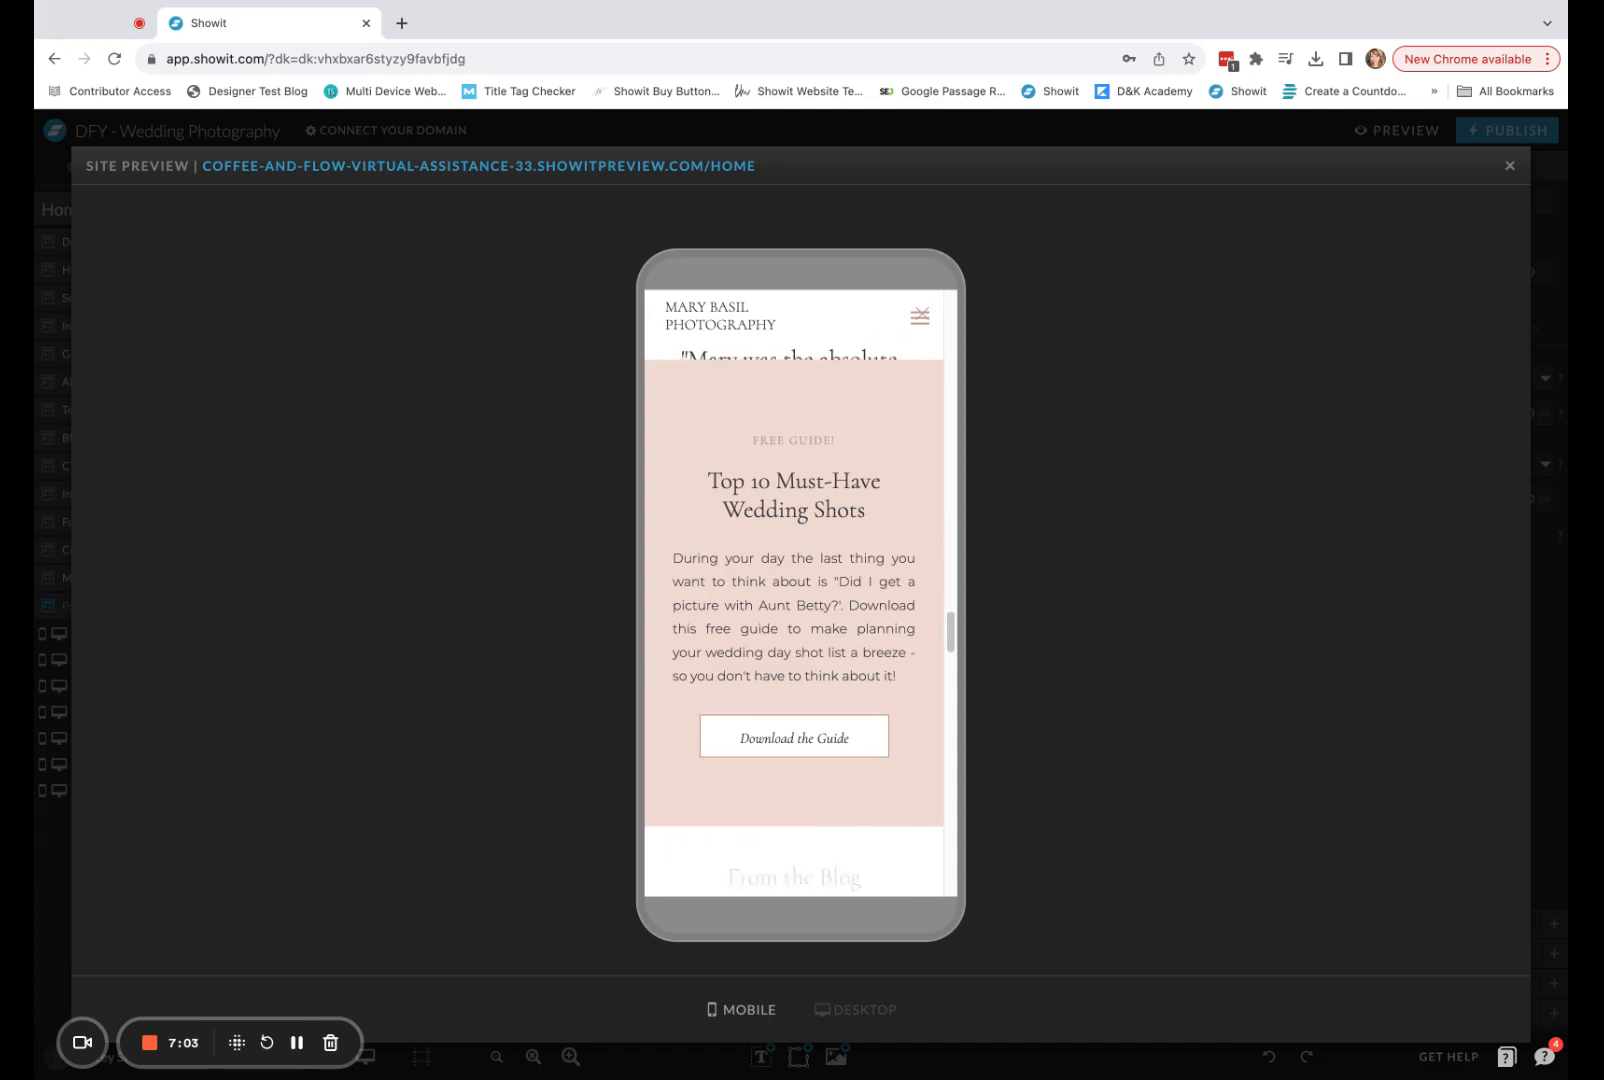
{"action": "scroll", "coordinate": [782, 811], "scroll_direction": "down", "scroll_amount": 5}
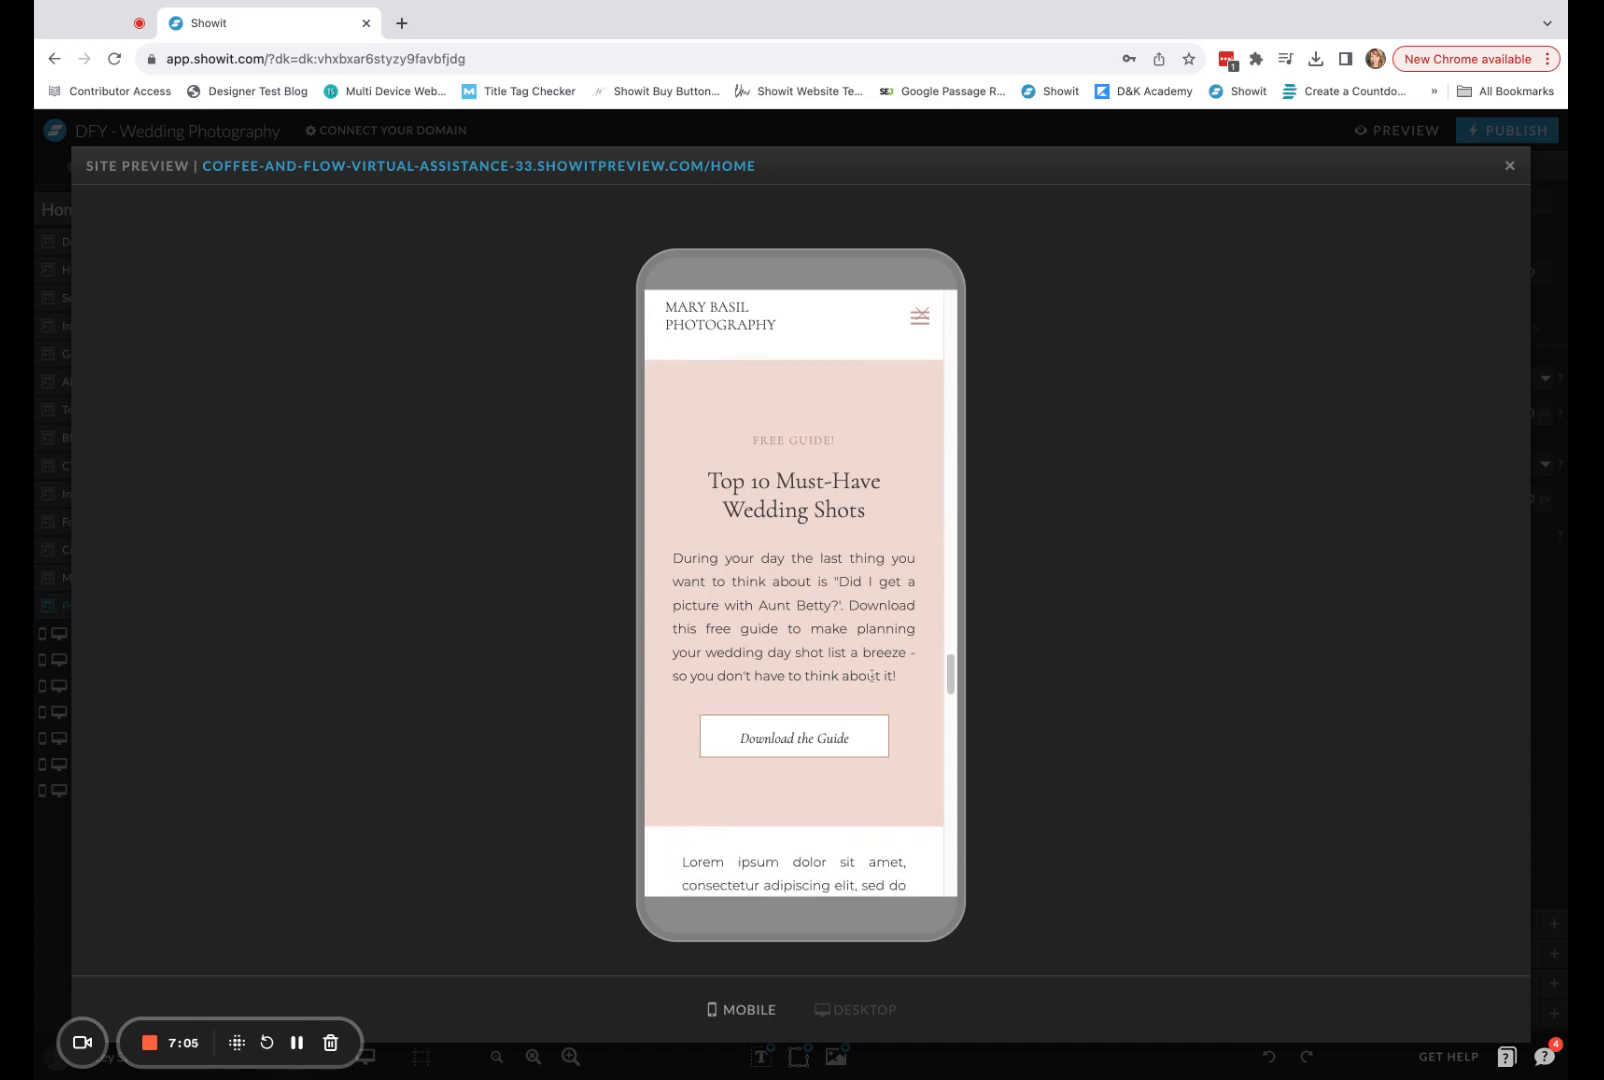
{"action": "scroll", "coordinate": [782, 811], "scroll_direction": "down", "scroll_amount": 10}
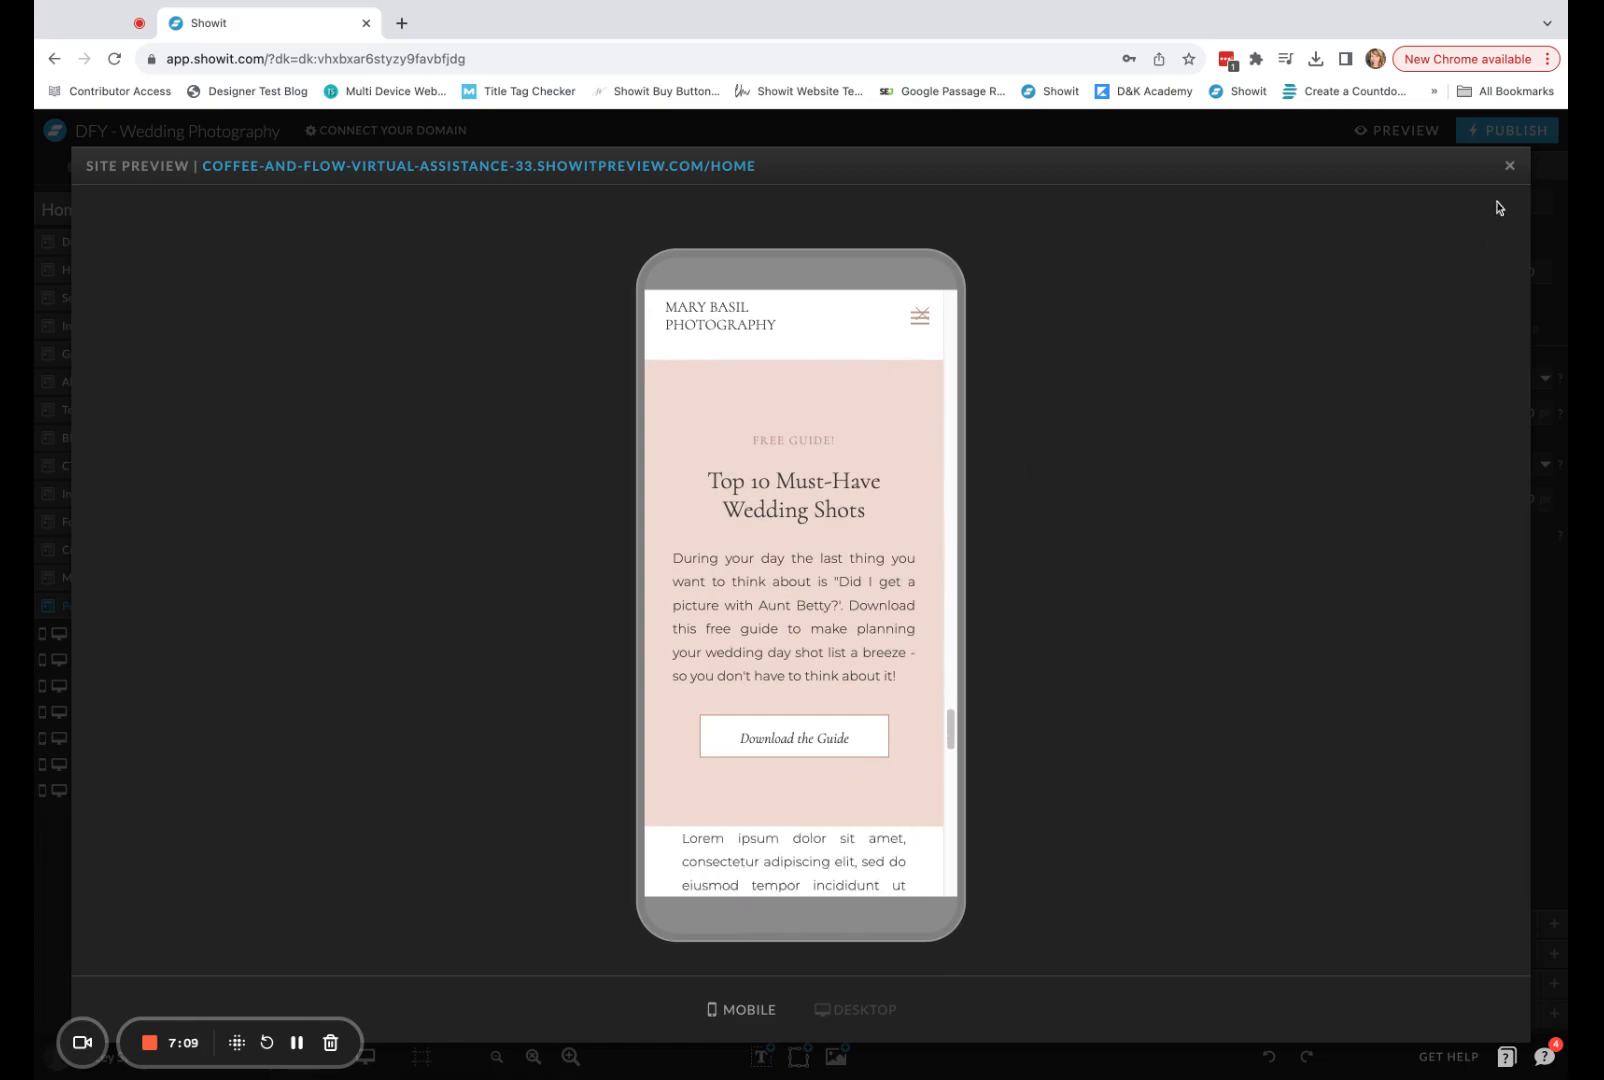
{"action": "left_click", "coordinate": [1510, 167]}
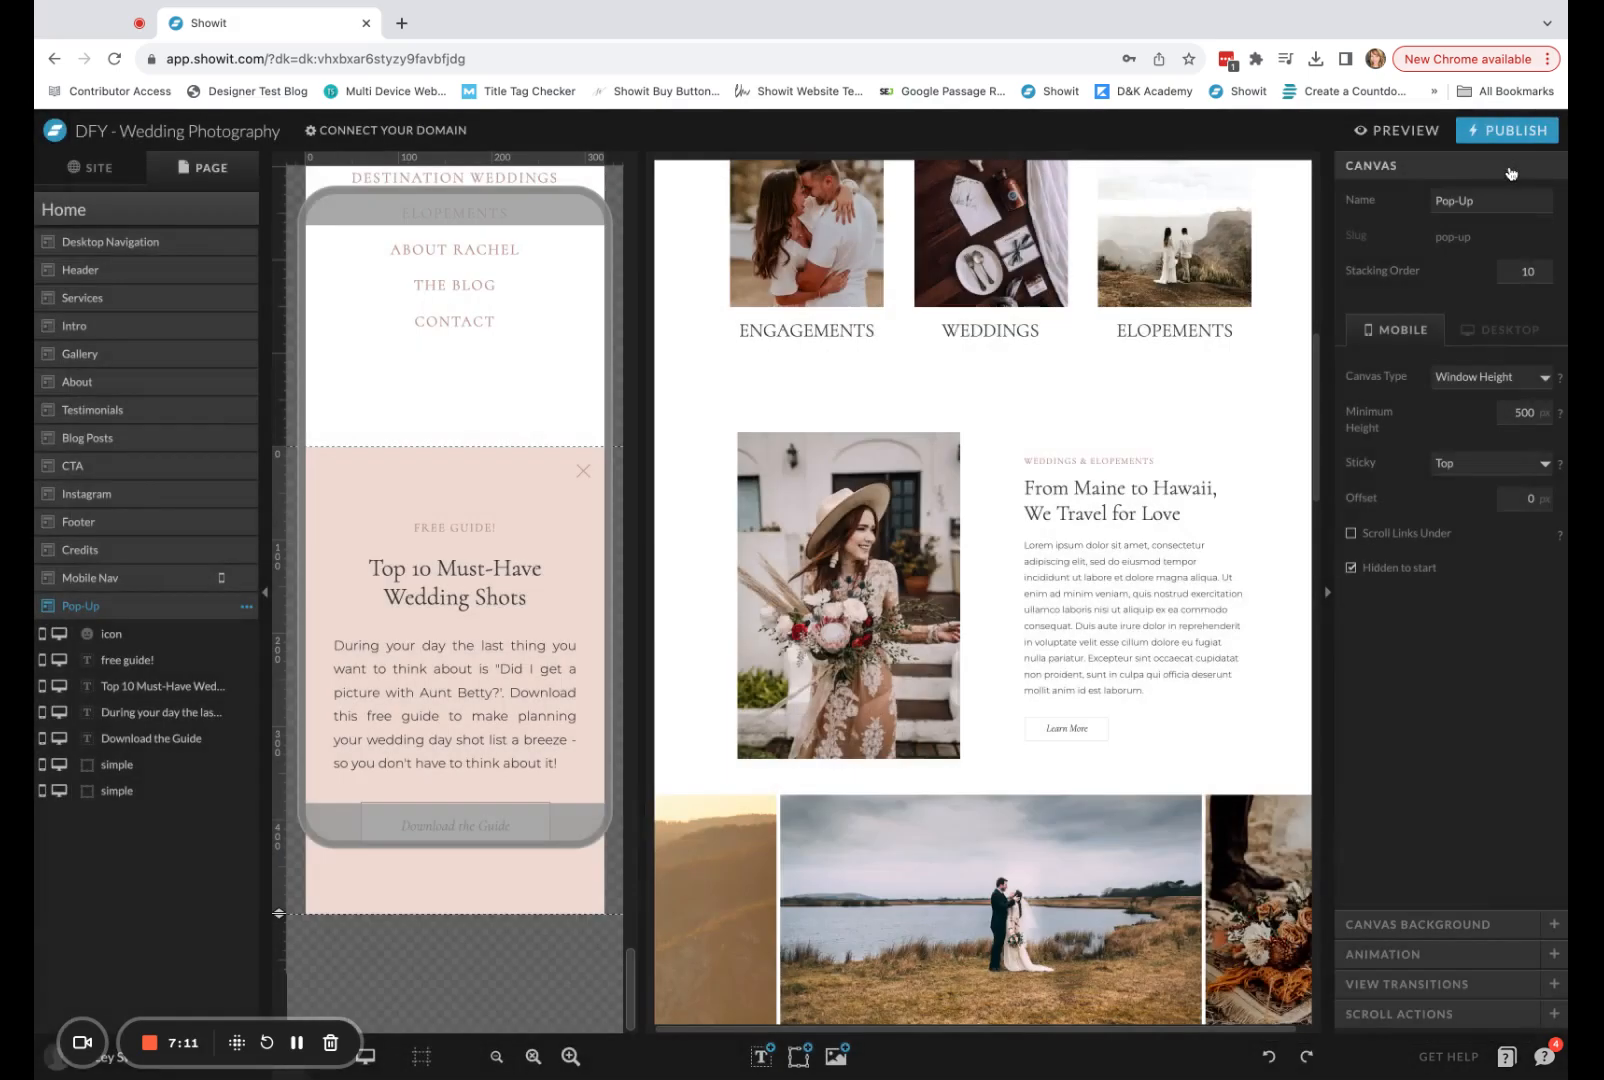
Apply full-height vertical locking to the pink background rectangle of the Pop-Up canvas in the mobile layout.
{"action": "left_click", "coordinate": [475, 487]}
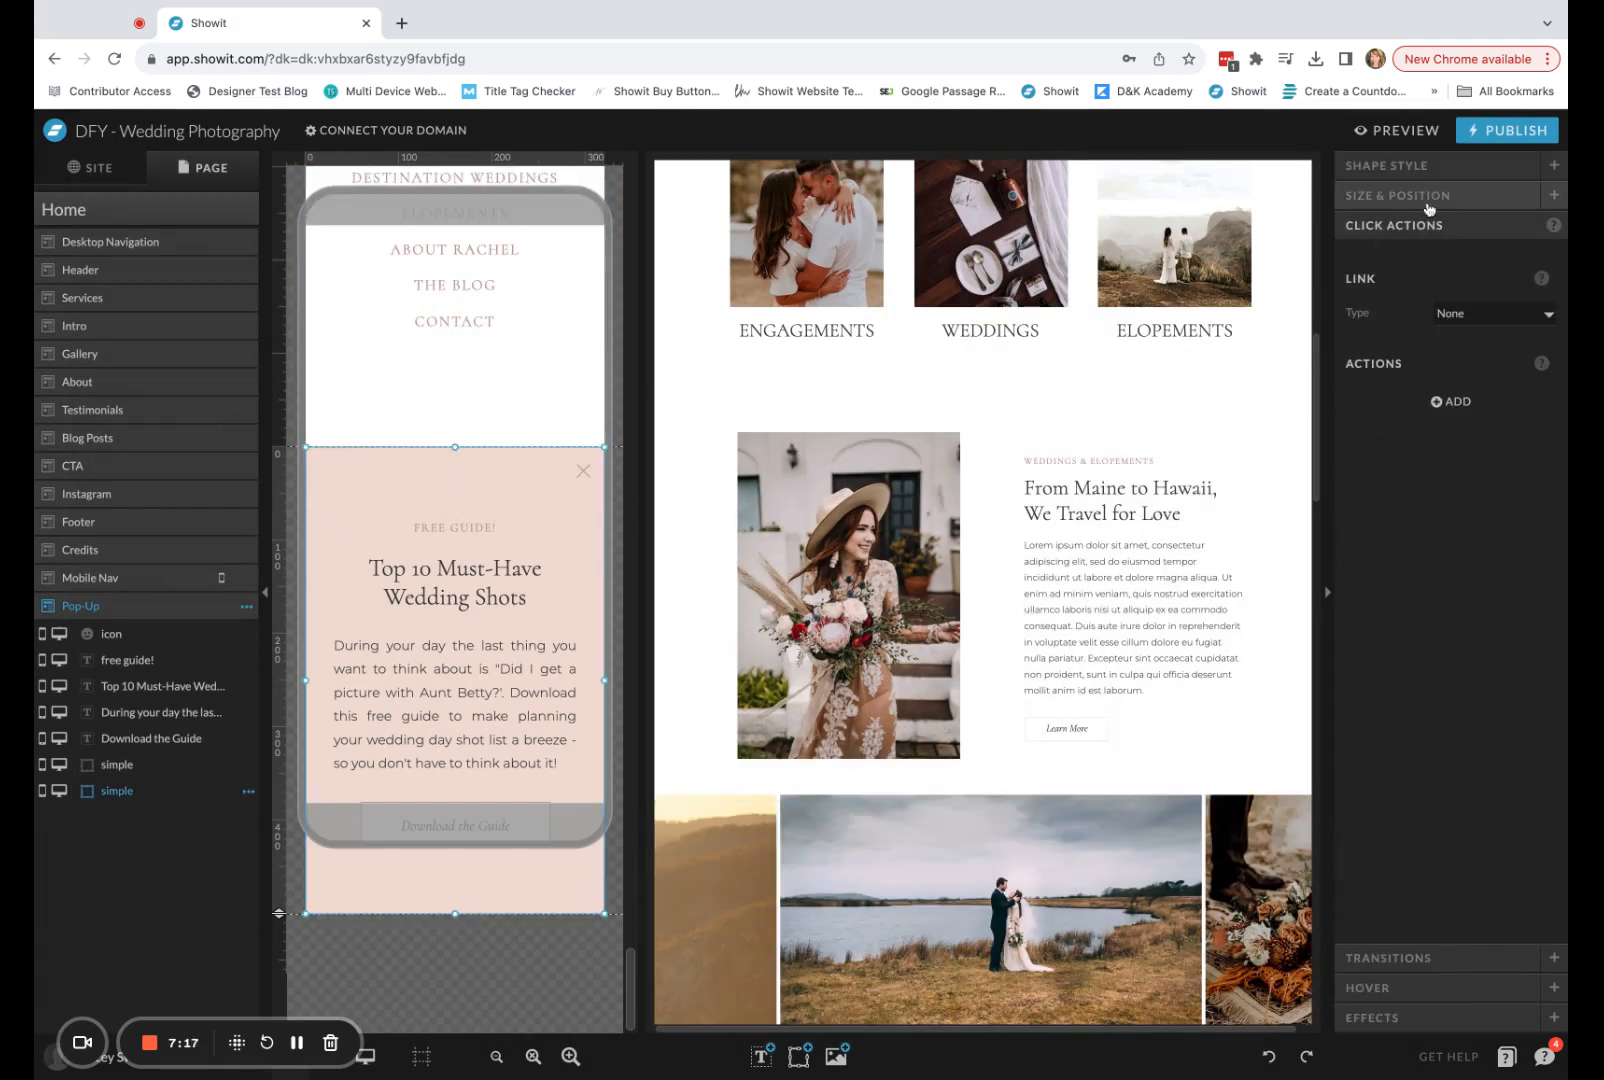
{"action": "left_click", "coordinate": [1430, 207]}
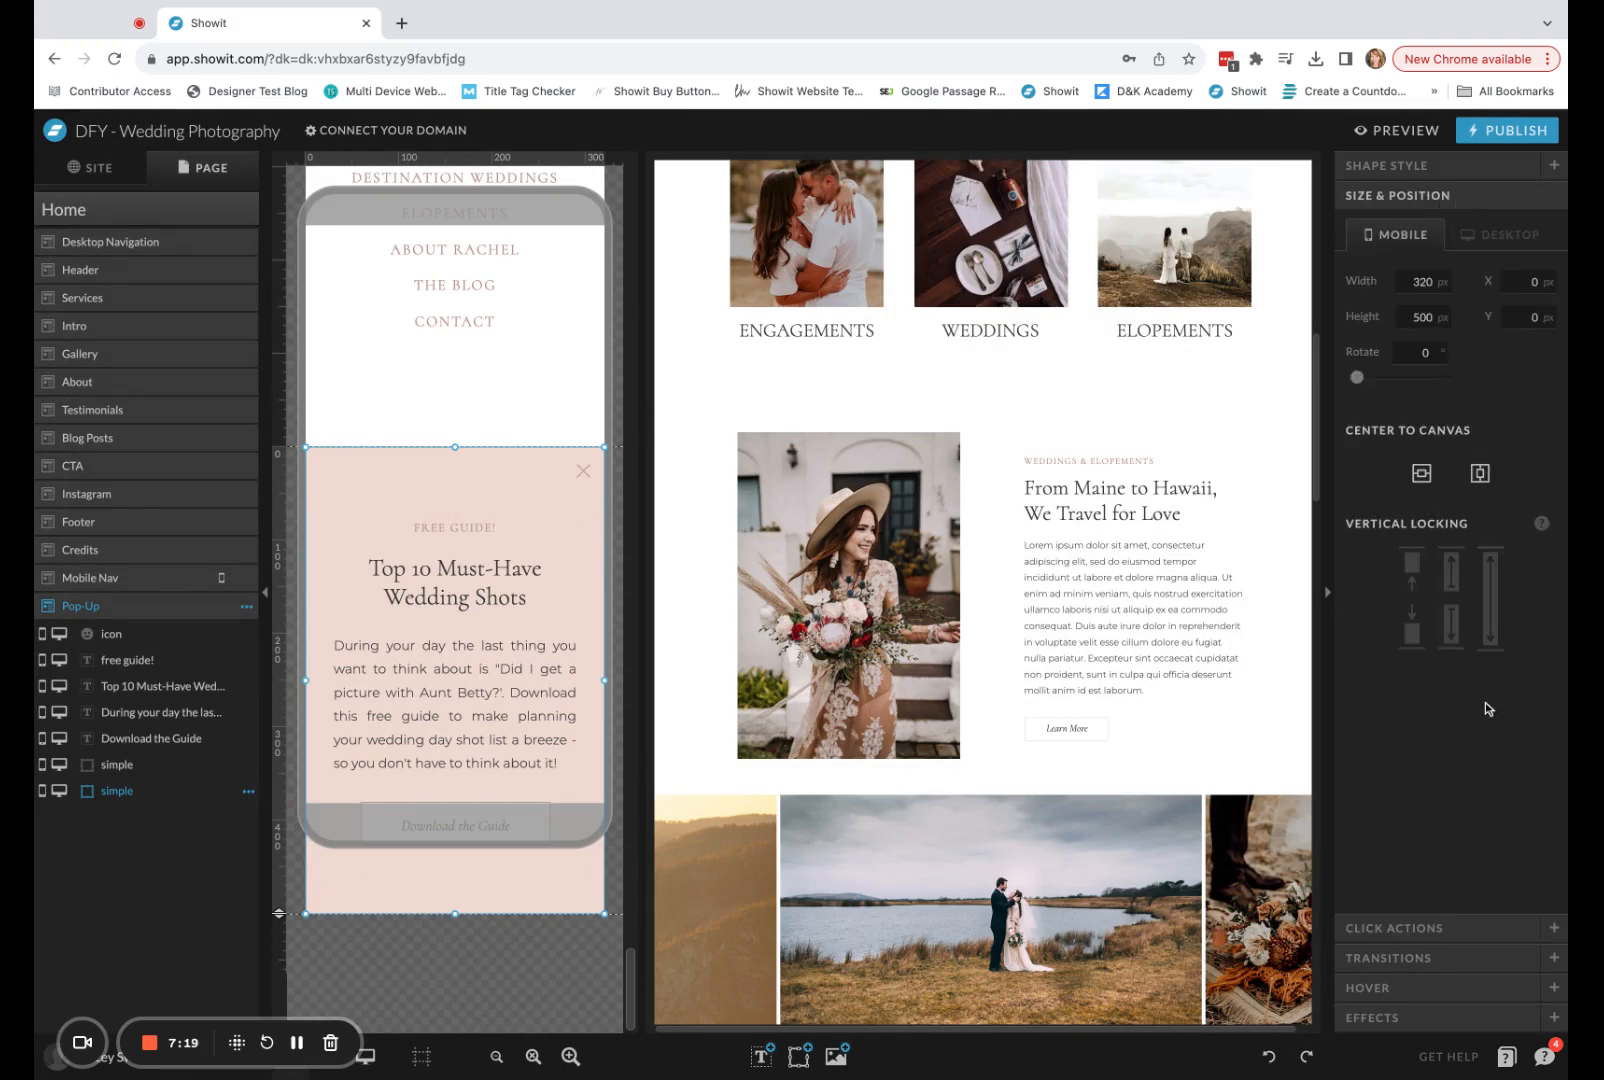
{"action": "left_click", "coordinate": [1503, 557]}
Preview the full-screen pop-up on the mobile Home page, dismiss it with its X icon, and return to the editor.
{"action": "left_click", "coordinate": [1414, 139]}
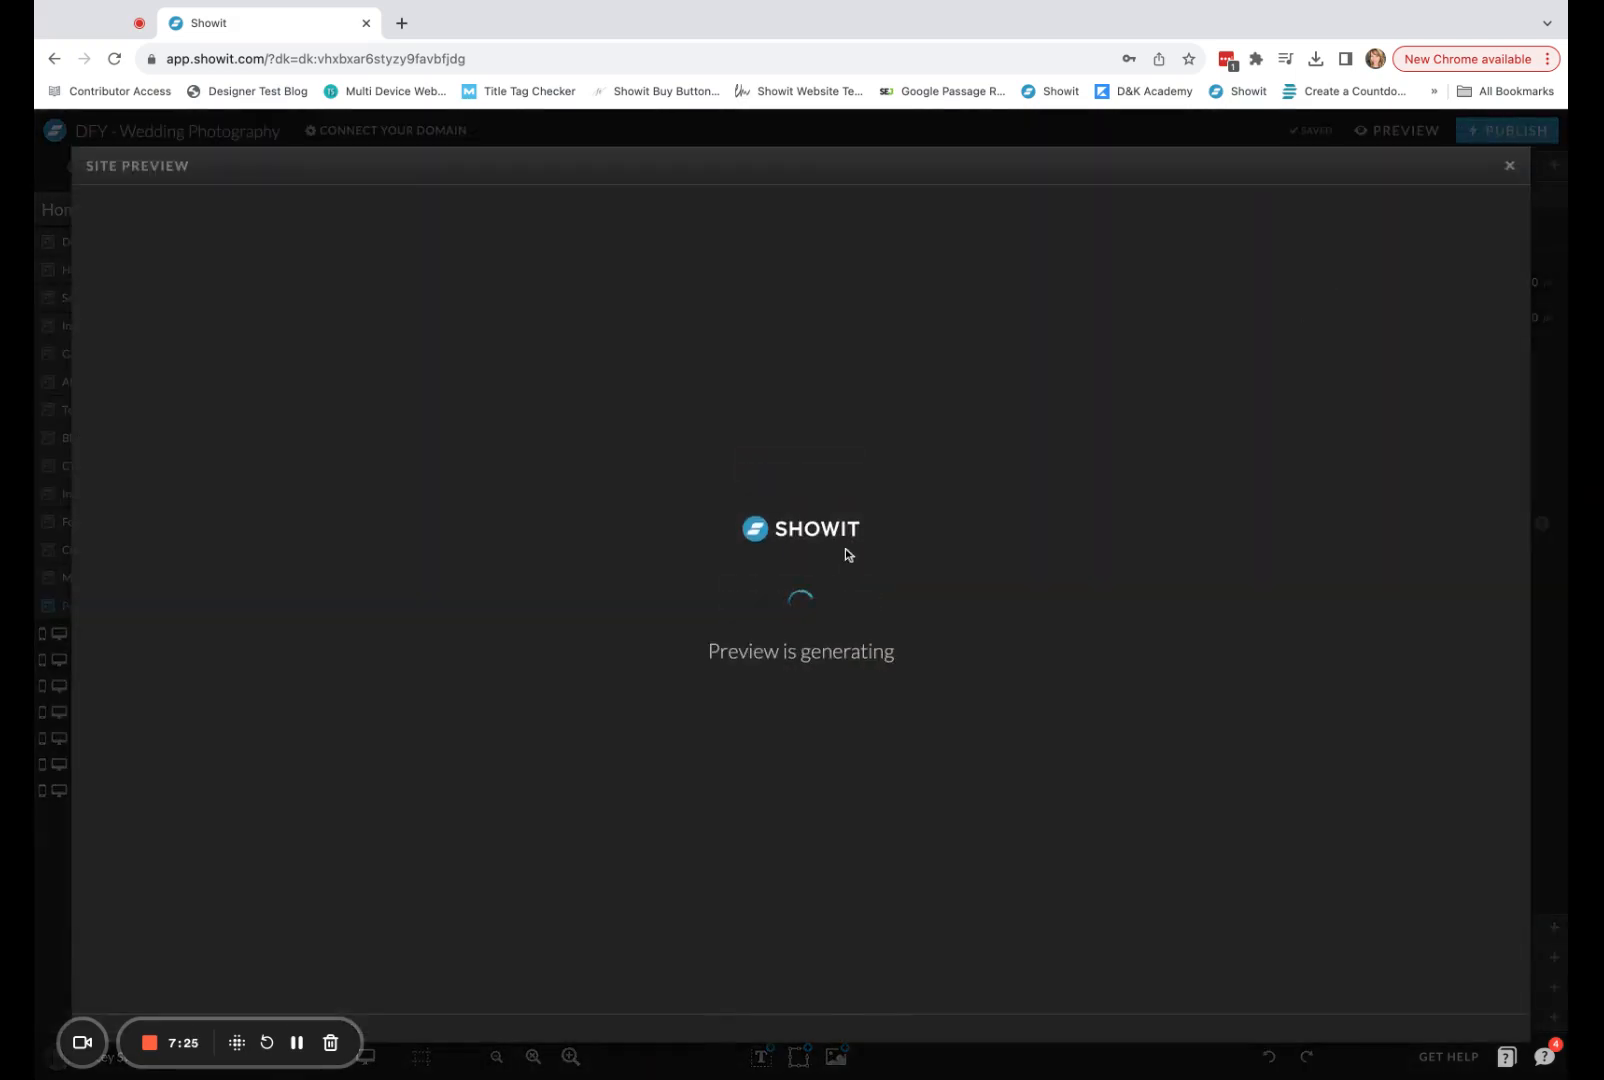
{"action": "scroll", "coordinate": [923, 578], "scroll_direction": "down", "scroll_amount": 15}
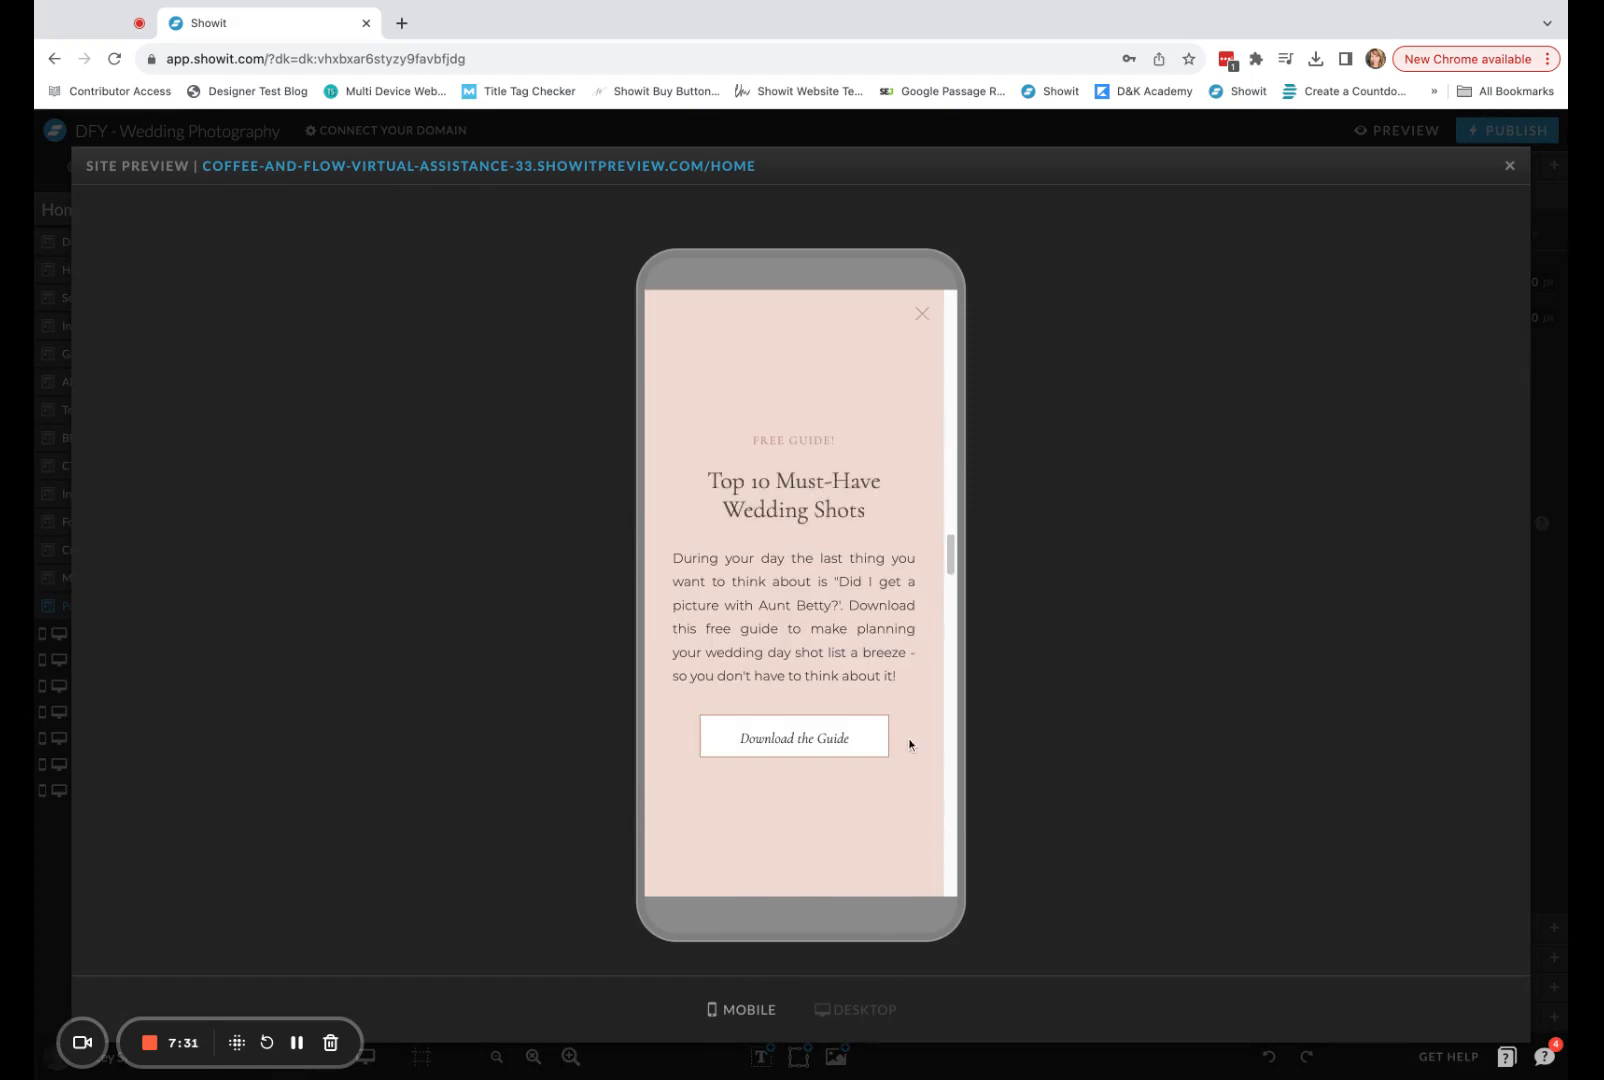
{"action": "scroll", "coordinate": [915, 766], "scroll_direction": "down", "scroll_amount": 2}
{"action": "scroll", "coordinate": [915, 770], "scroll_direction": "down", "scroll_amount": 3}
{"action": "left_click", "coordinate": [926, 318]}
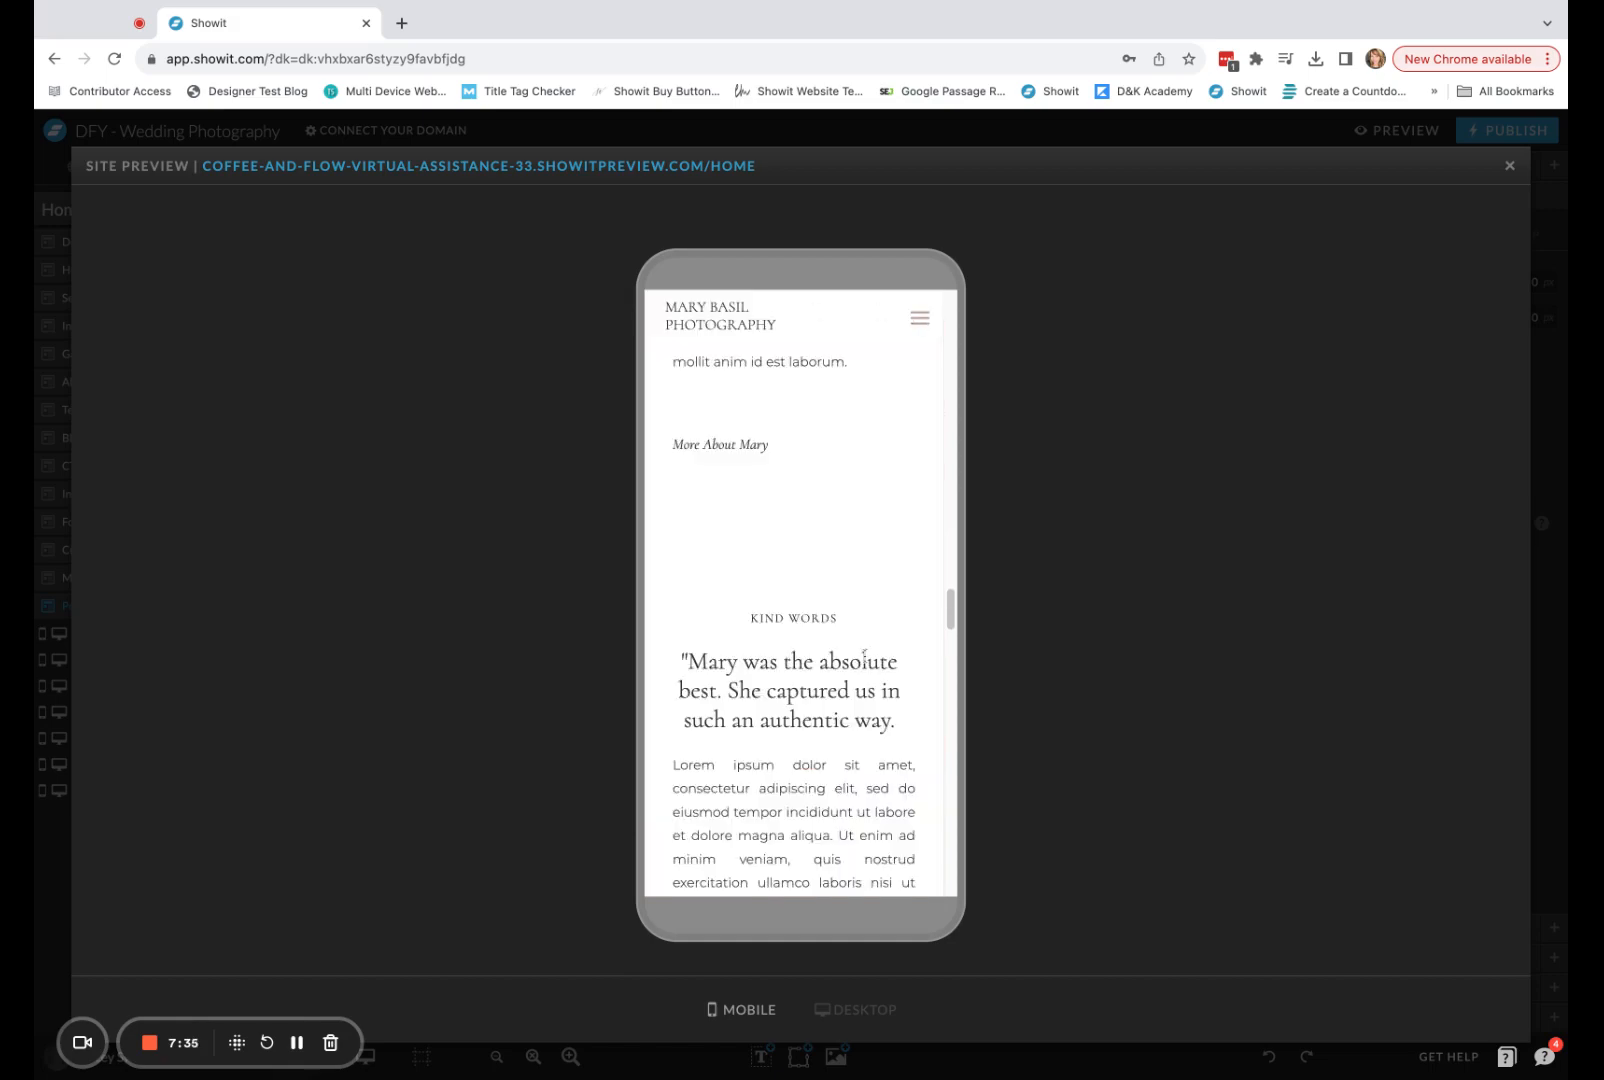
{"action": "scroll", "coordinate": [892, 670], "scroll_direction": "down", "scroll_amount": 5}
{"action": "left_click", "coordinate": [1509, 166]}
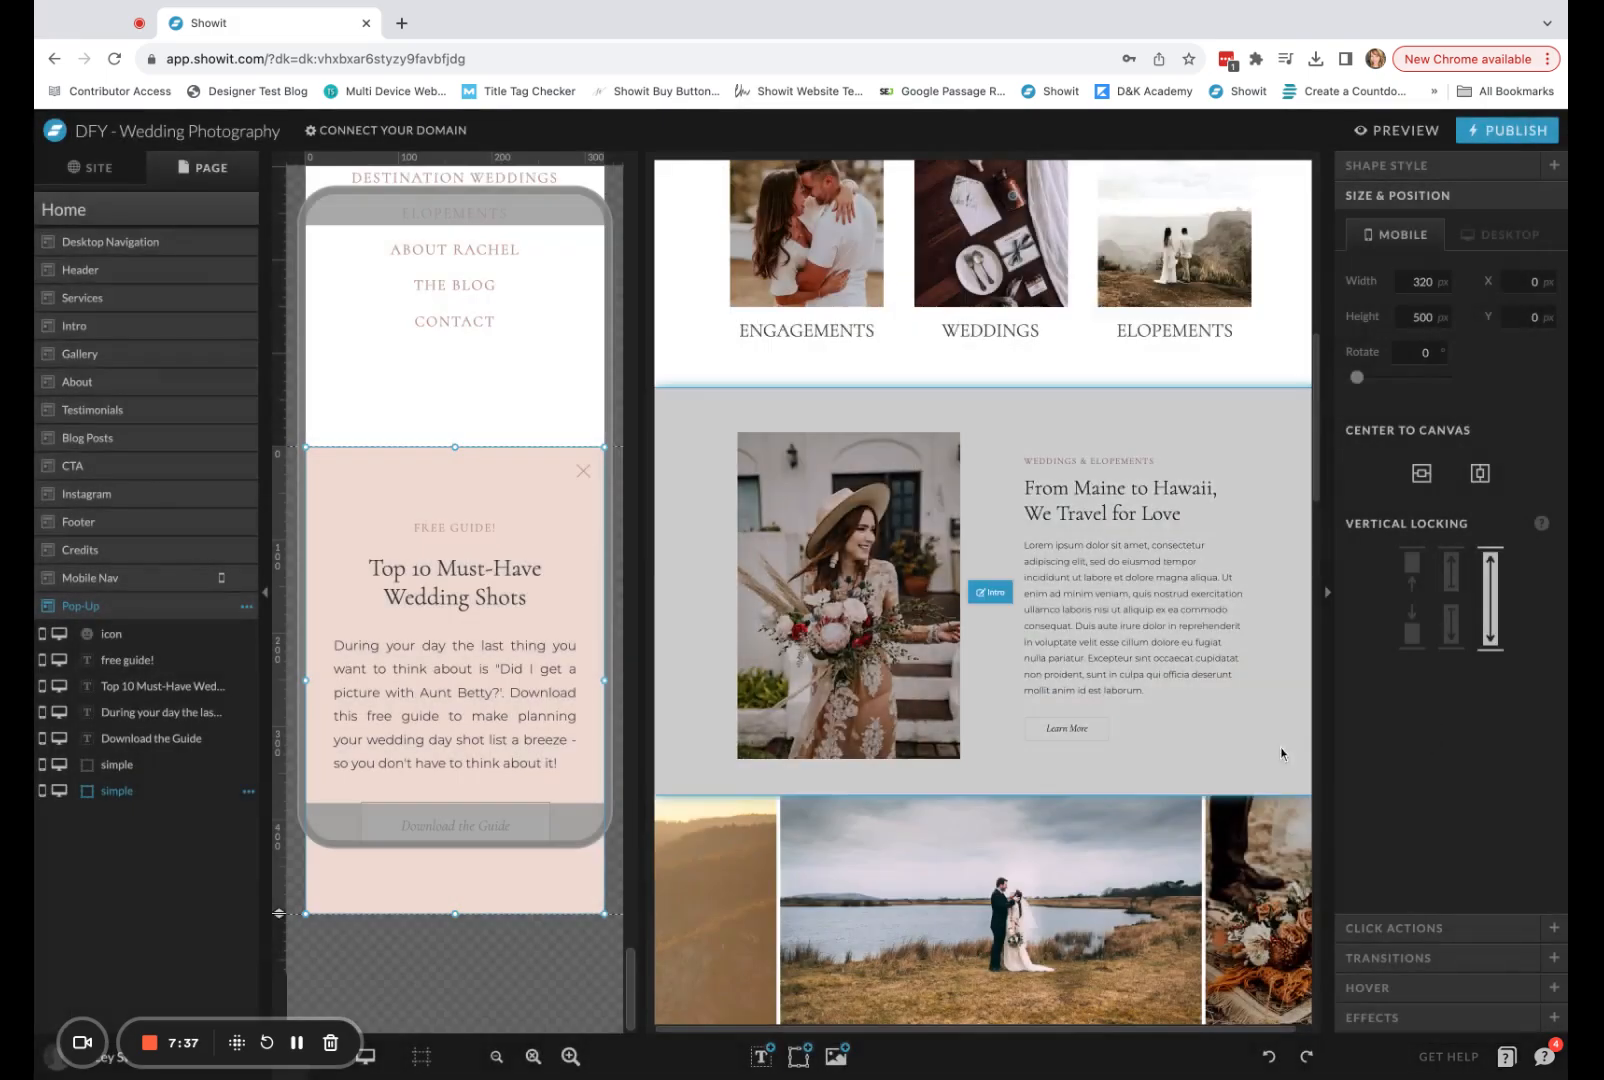
{"action": "scroll", "coordinate": [1267, 792], "scroll_direction": "down", "scroll_amount": 15}
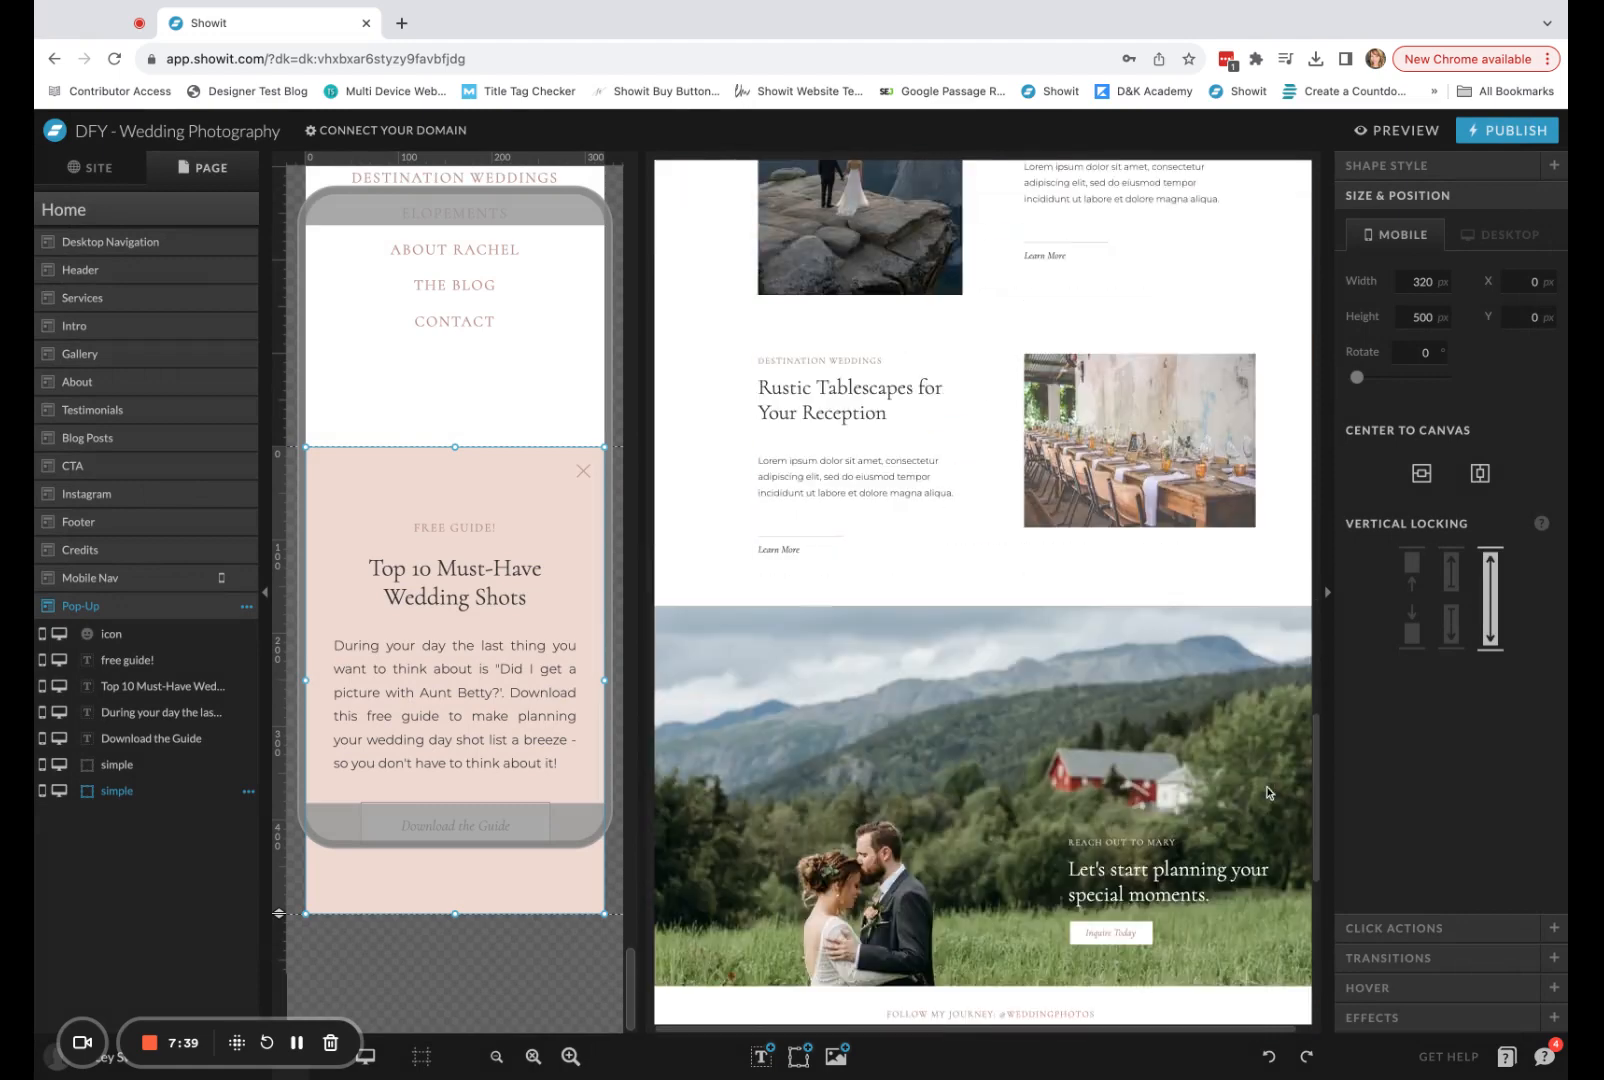
{"action": "scroll", "coordinate": [1267, 792], "scroll_direction": "down", "scroll_amount": 2}
{"action": "left_click", "coordinate": [1267, 792]}
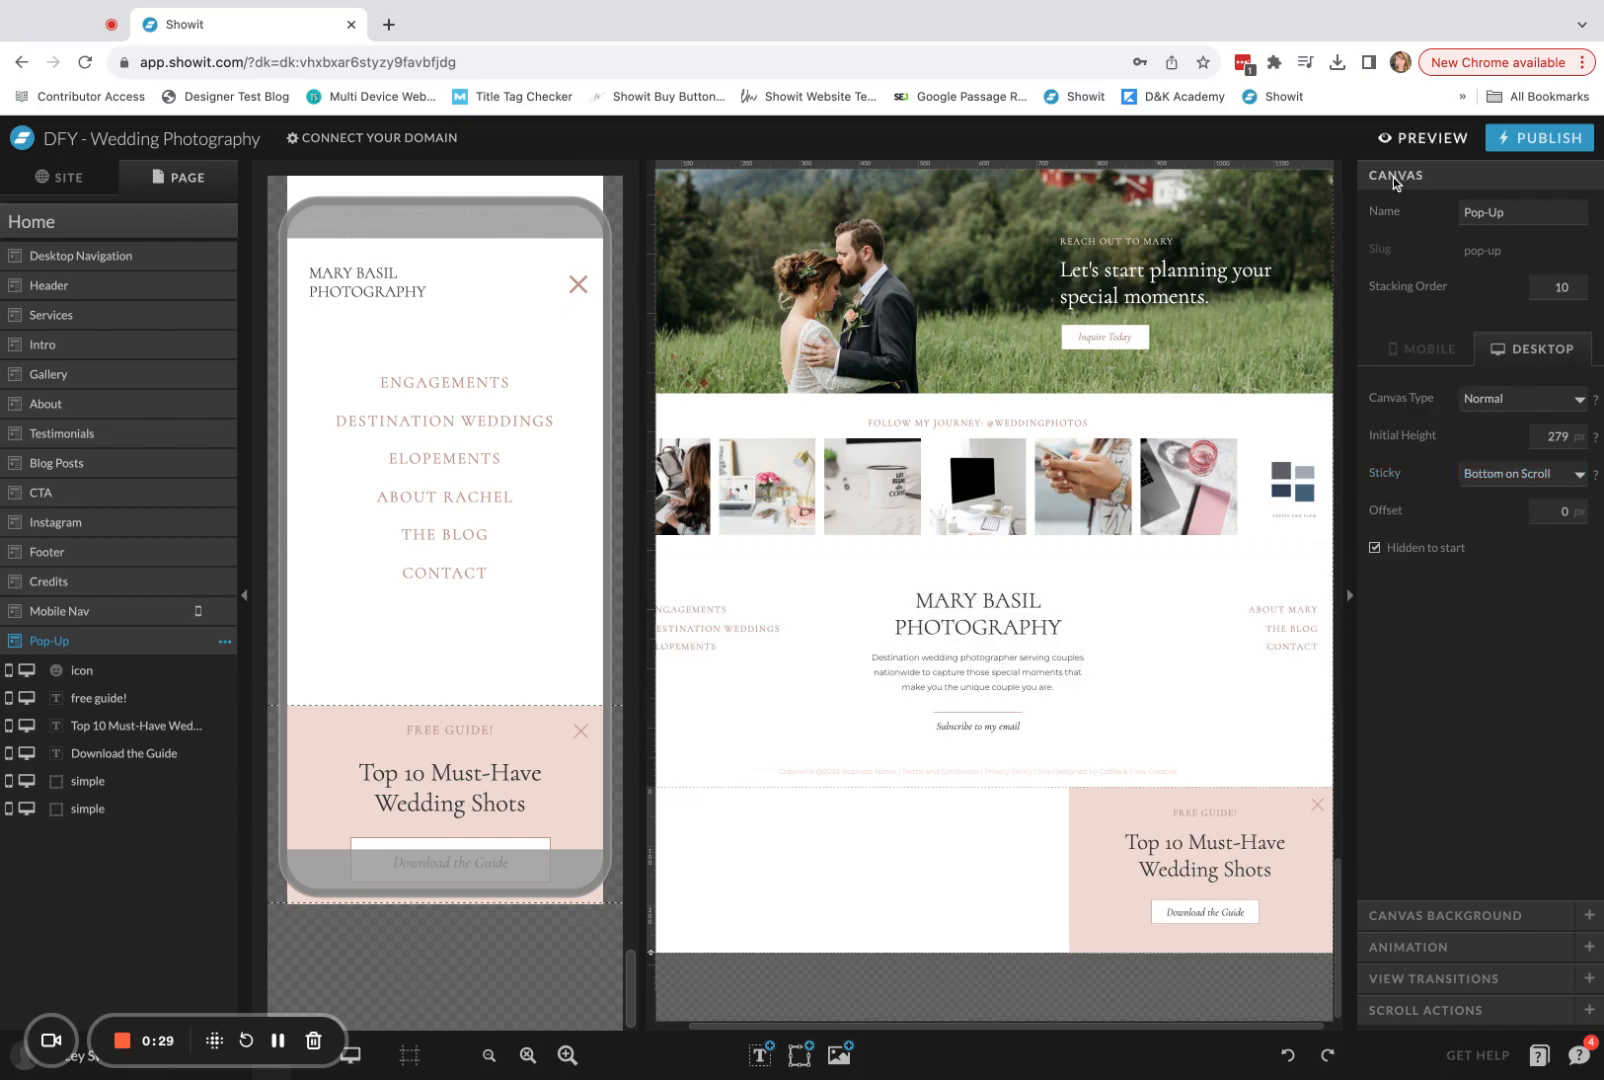
Preview the desktop Home page down to the testimonials to check the pop-up's placement on scroll, and return to the editor.
{"action": "scroll", "coordinate": [1284, 595], "scroll_direction": "down", "scroll_amount": 8}
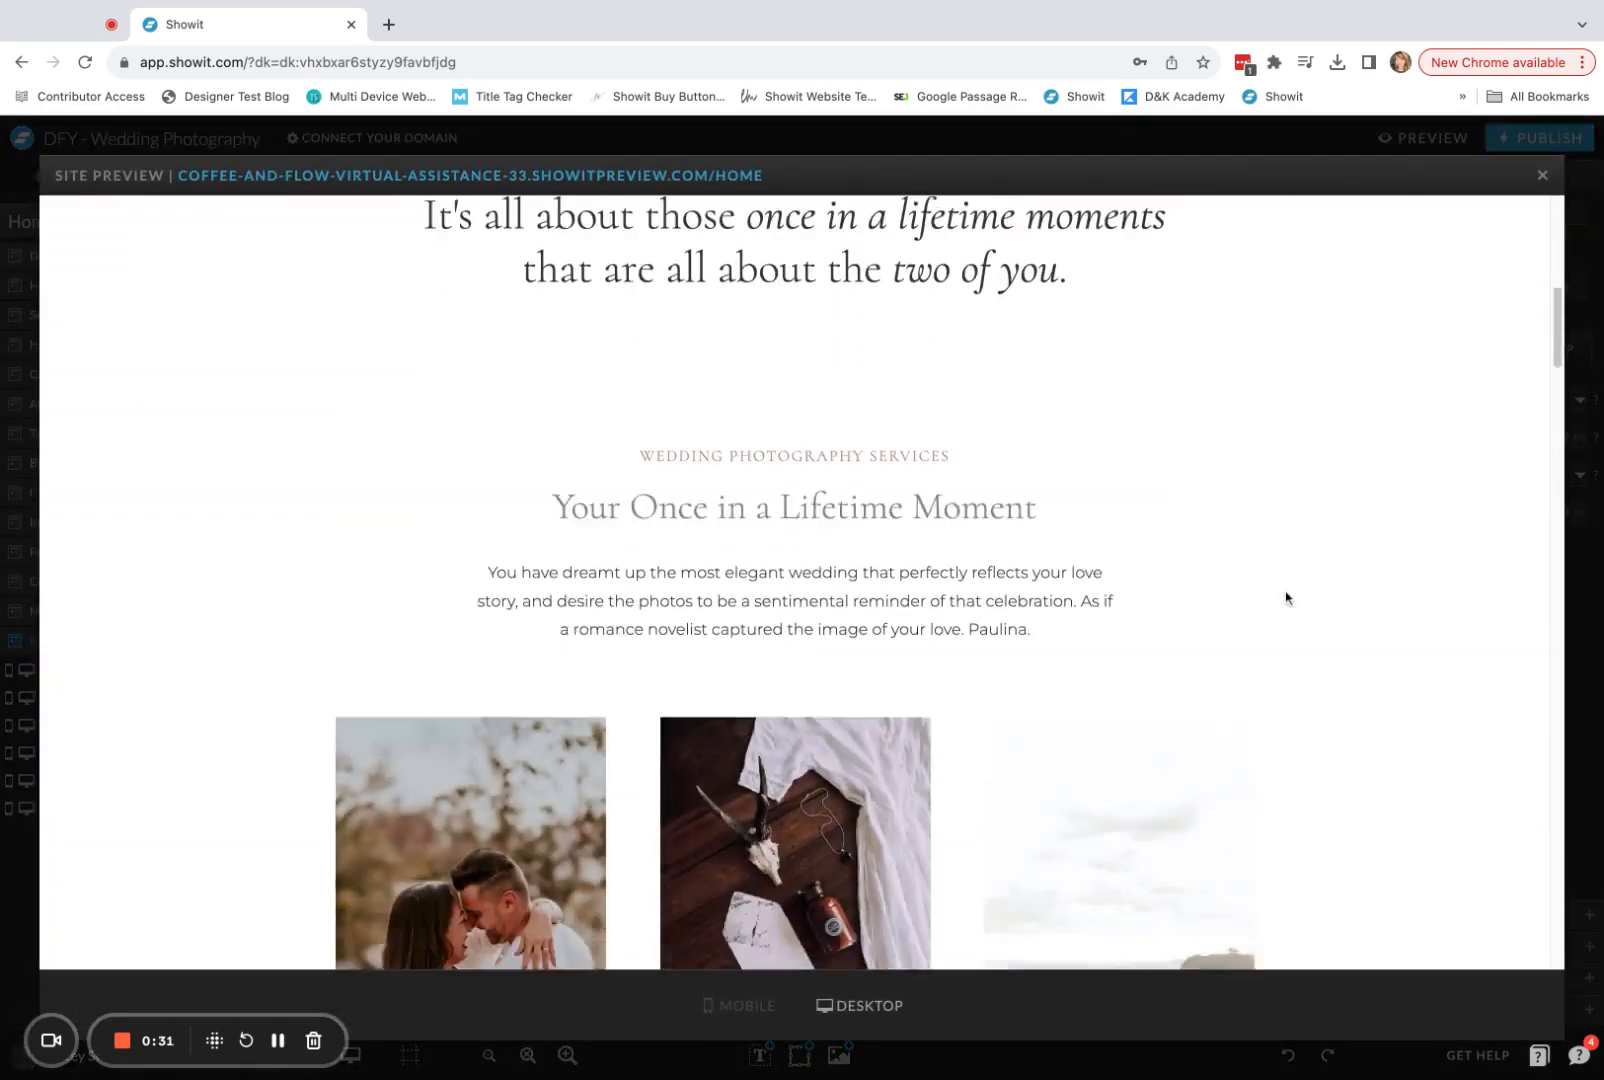
{"action": "scroll", "coordinate": [1286, 594], "scroll_direction": "down", "scroll_amount": 10}
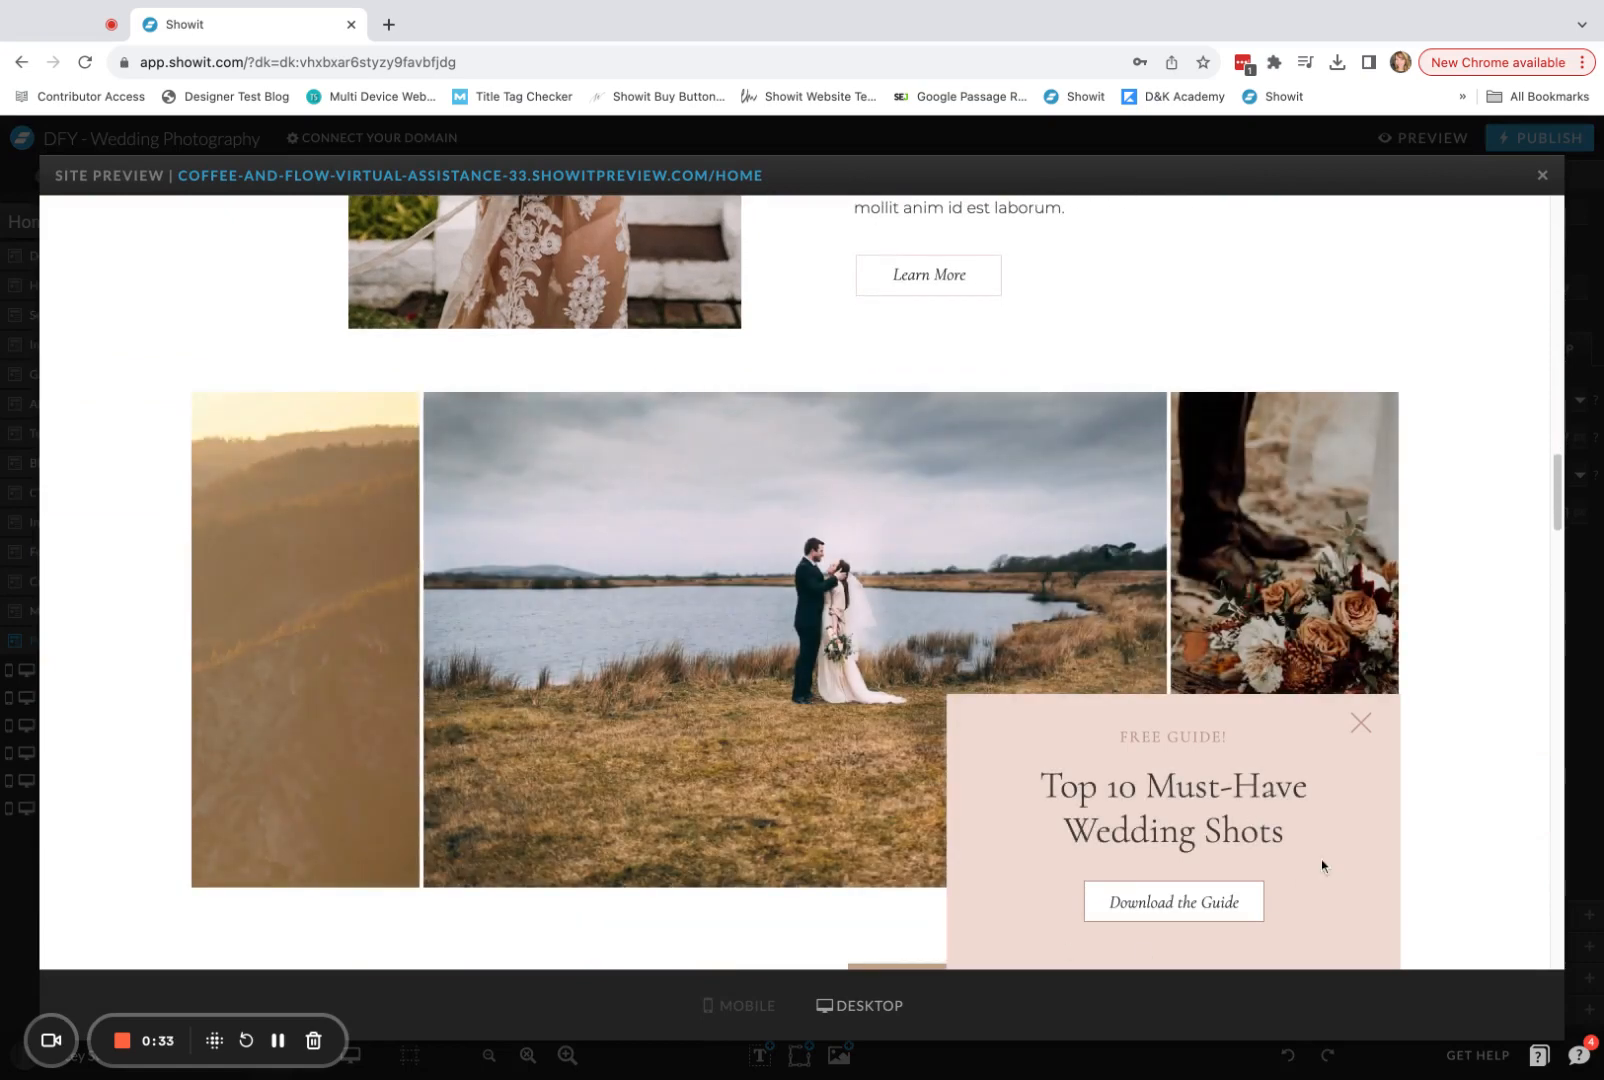
{"action": "scroll", "coordinate": [1322, 853], "scroll_direction": "down", "scroll_amount": 10}
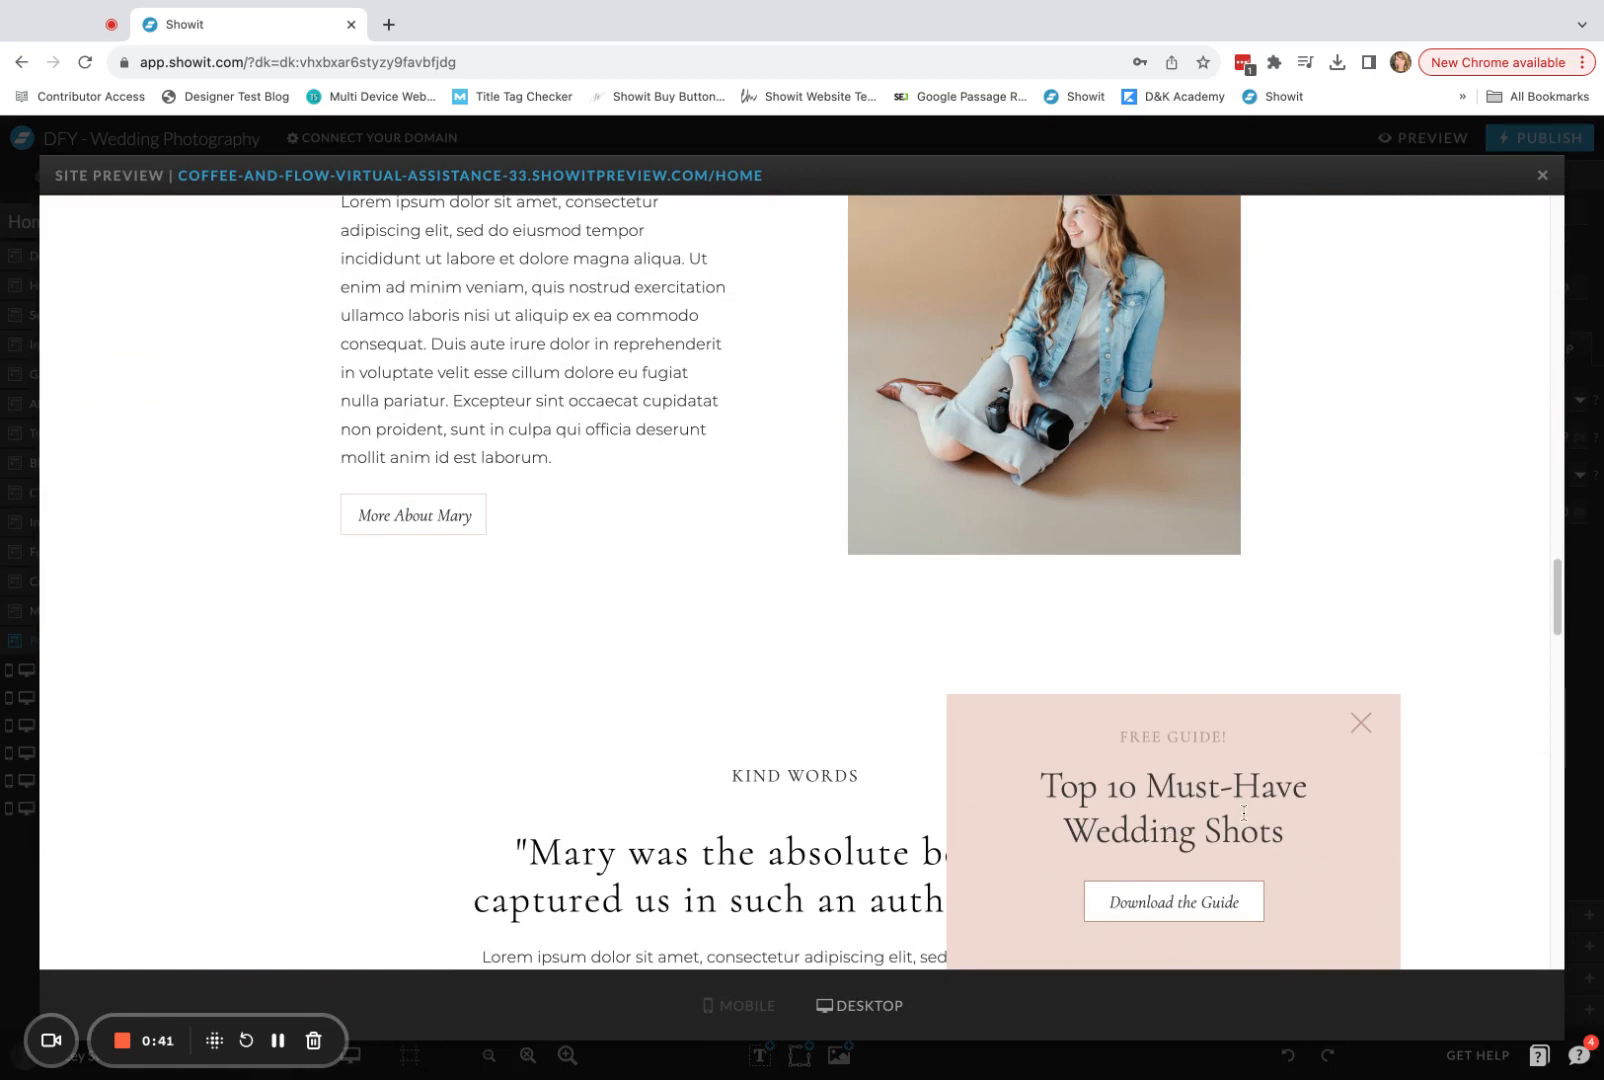
{"action": "scroll", "coordinate": [1380, 867], "scroll_direction": "down", "scroll_amount": 1}
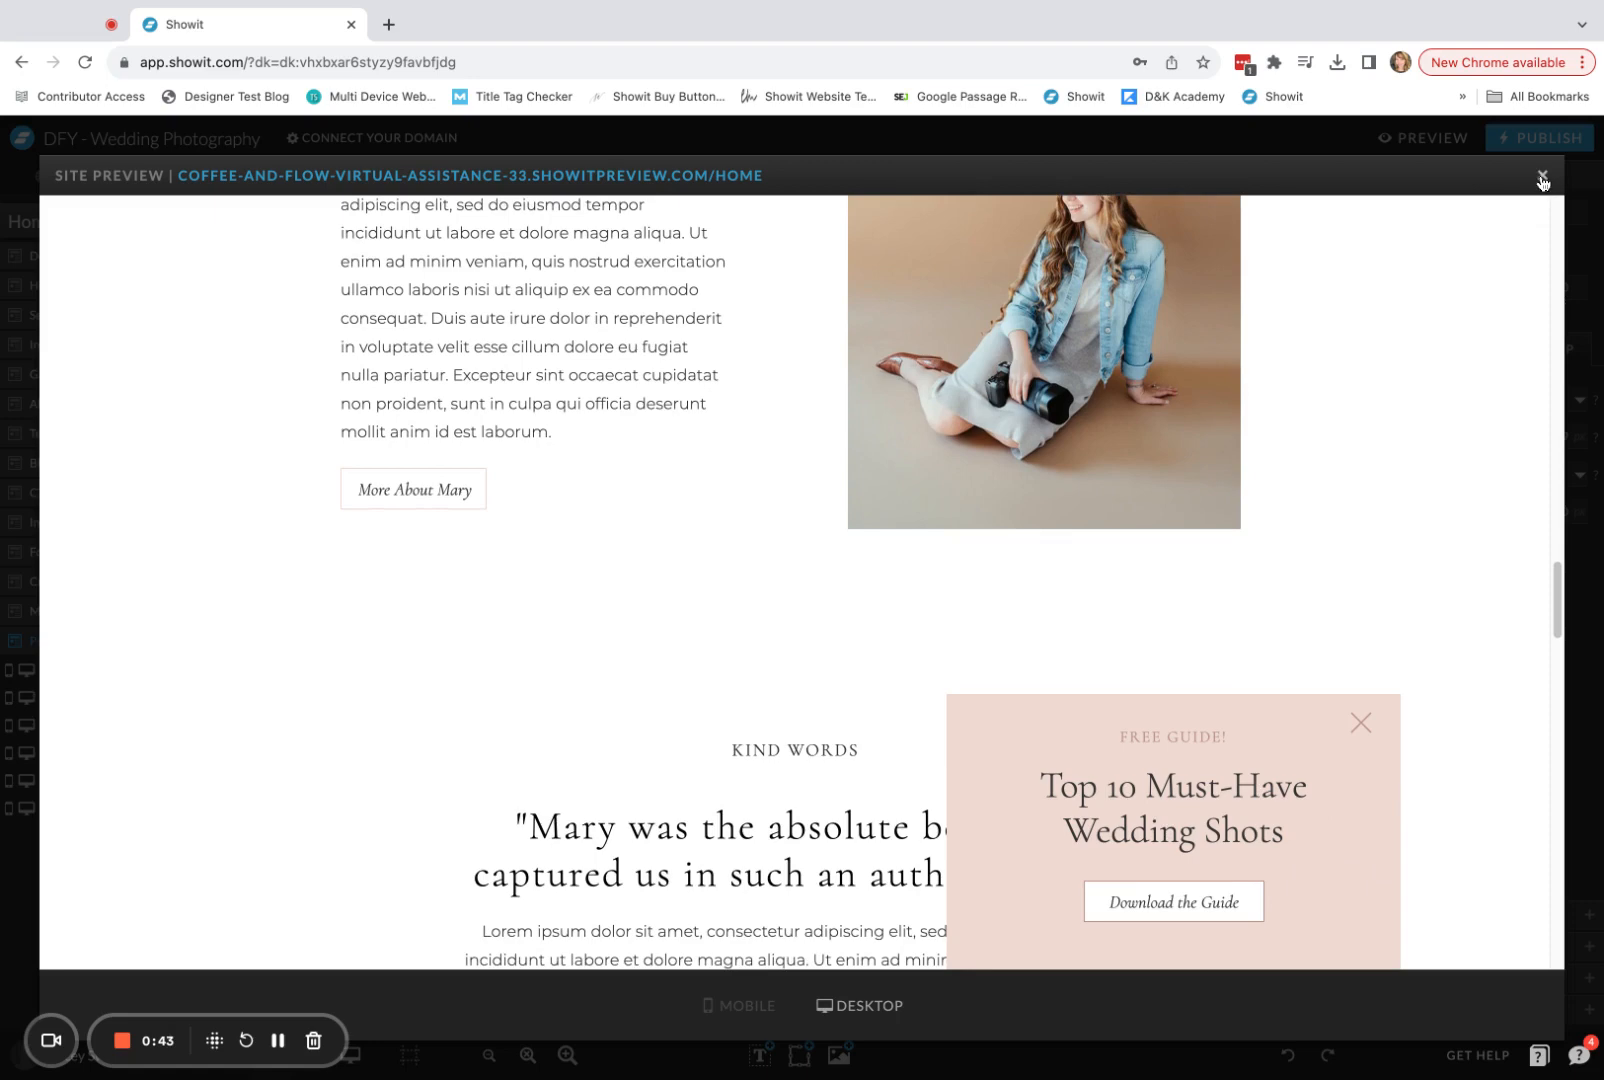
{"action": "left_click", "coordinate": [1542, 177]}
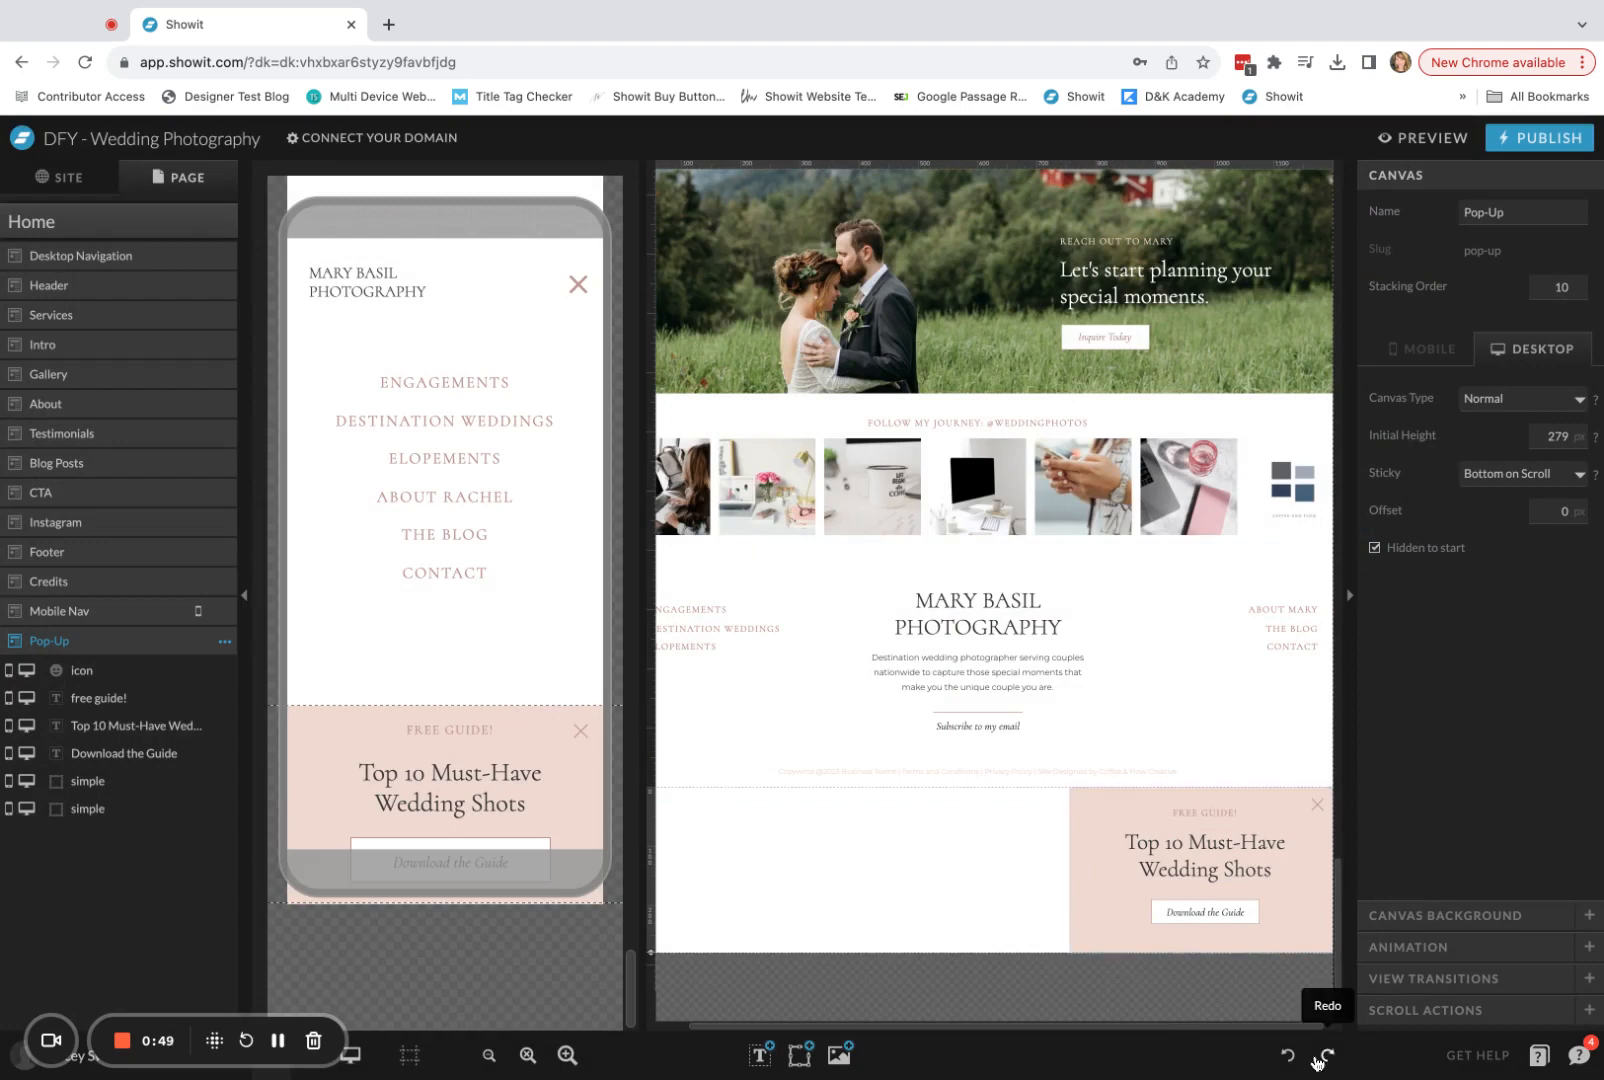
Apply right-edge horizontal locking to the Pop-Up canvas's pink background, free guide text, X icon, heading, download text and button rectangle in the desktop layout.
{"action": "left_click", "coordinate": [1321, 892]}
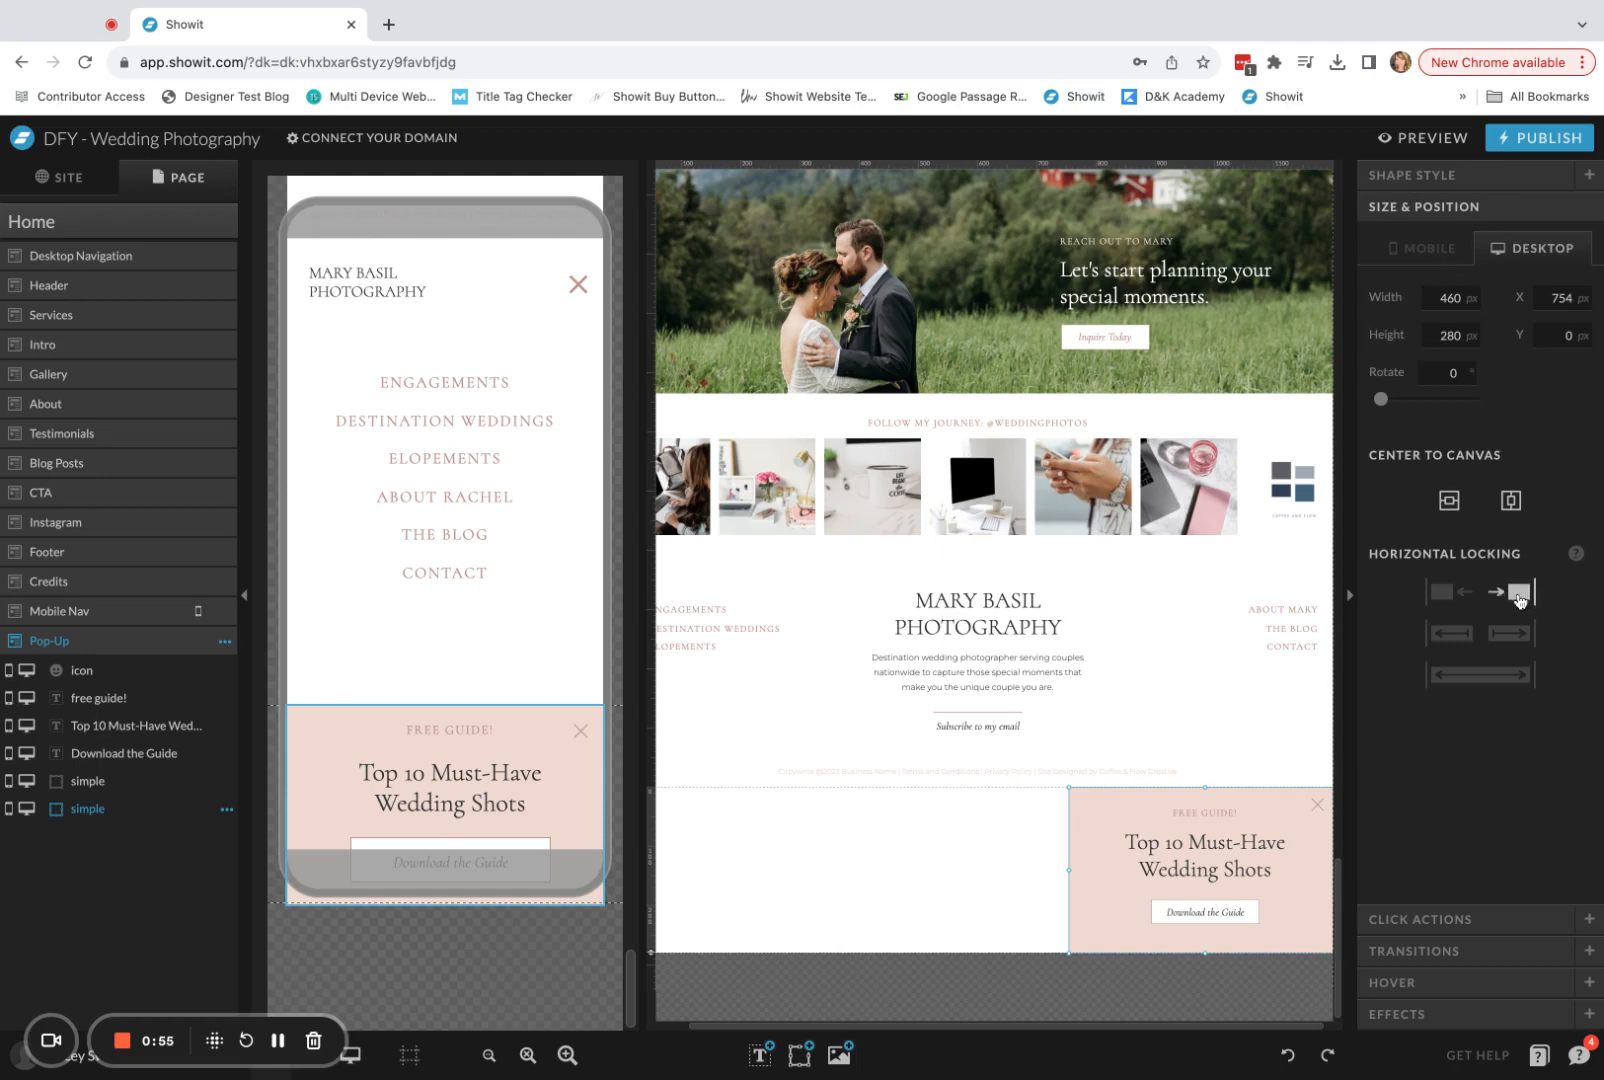
{"action": "left_click", "coordinate": [1211, 811]}
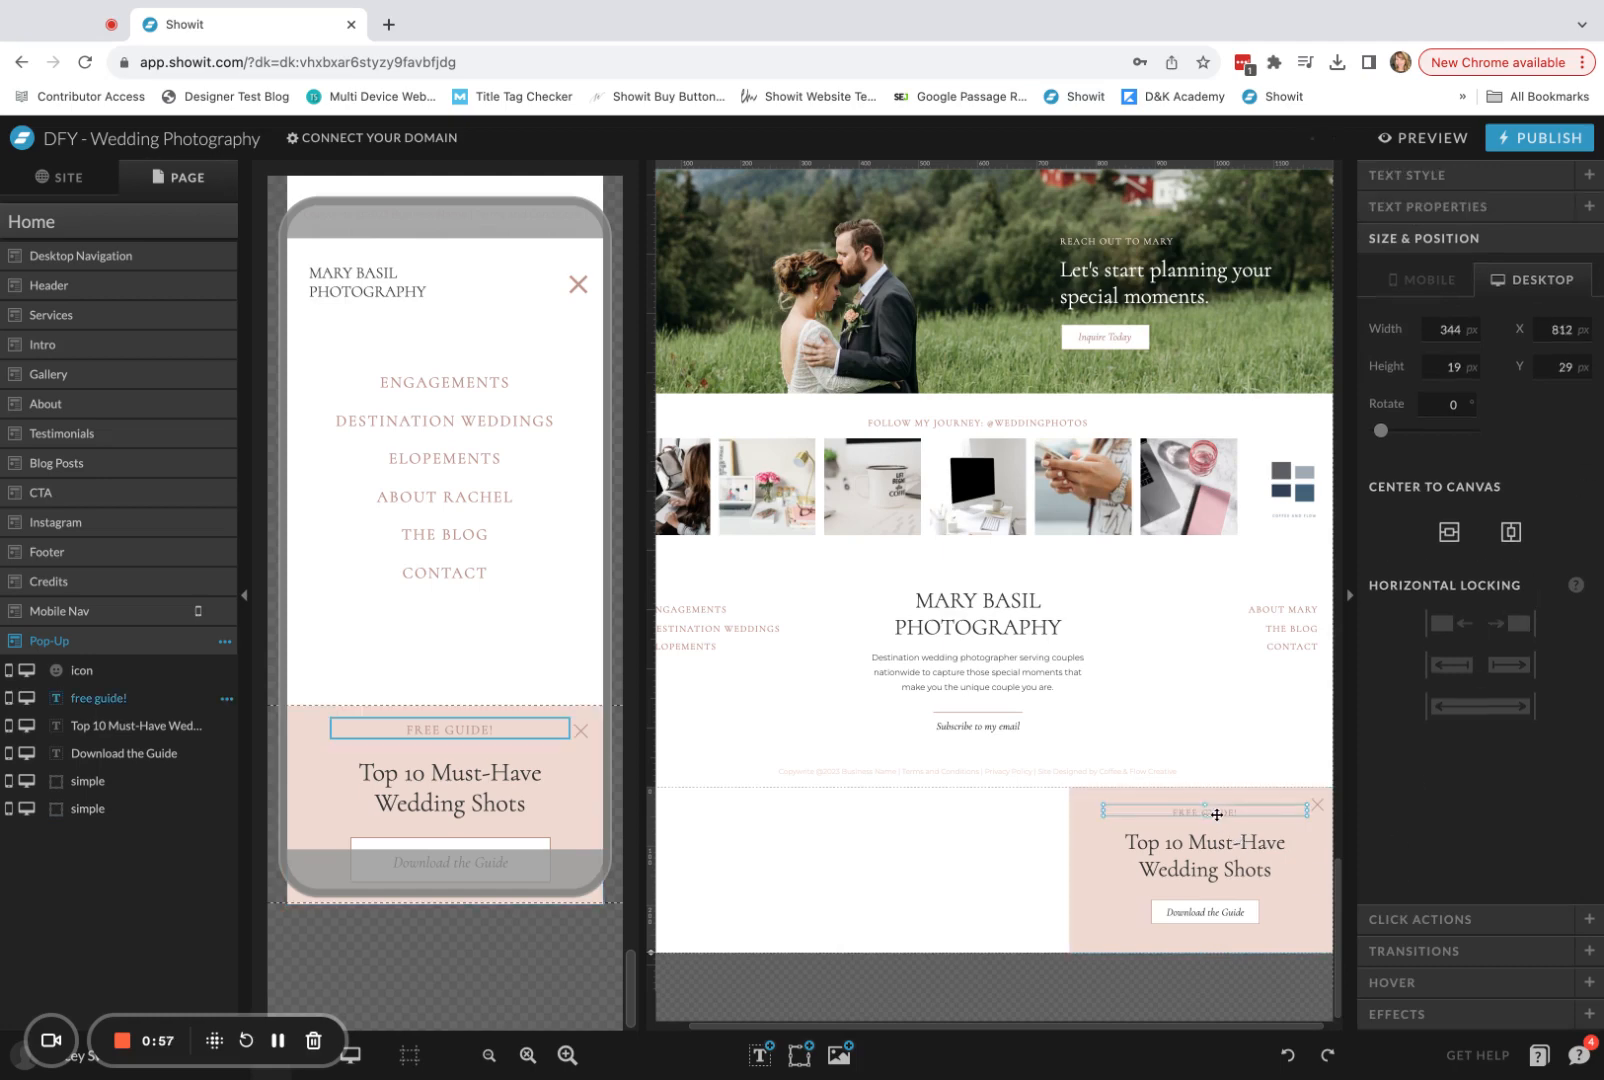
{"action": "left_click", "coordinate": [1317, 805]}
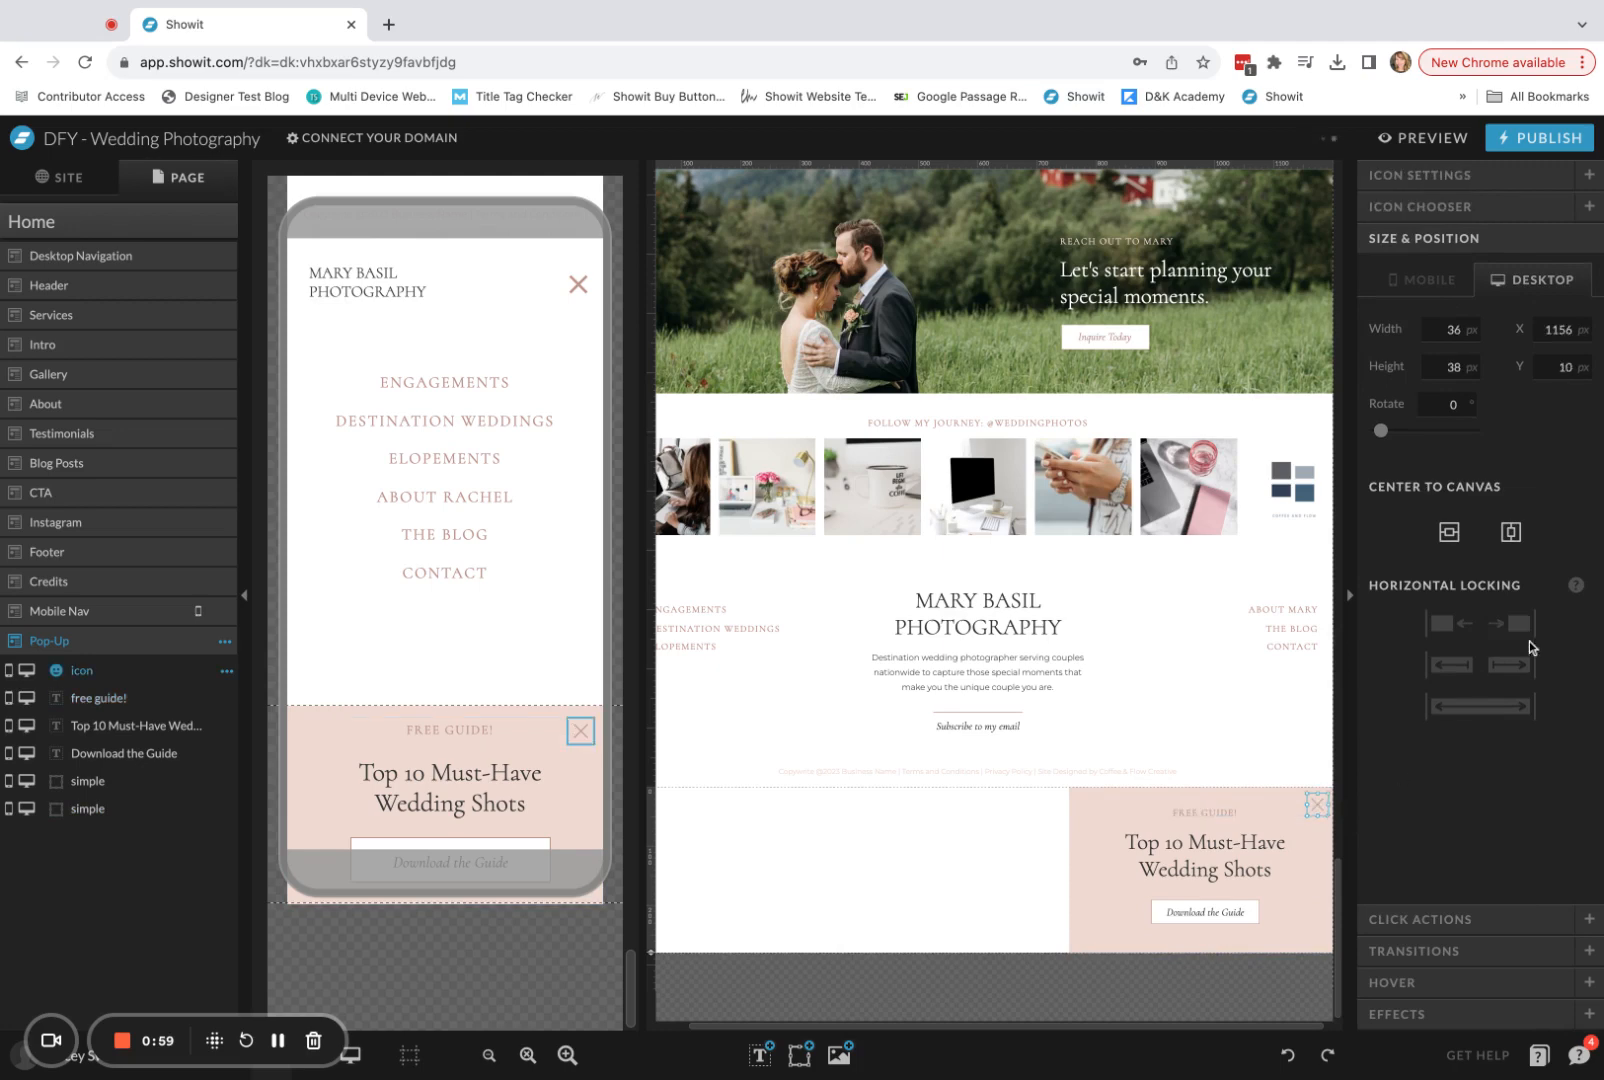
{"action": "left_click", "coordinate": [1518, 624]}
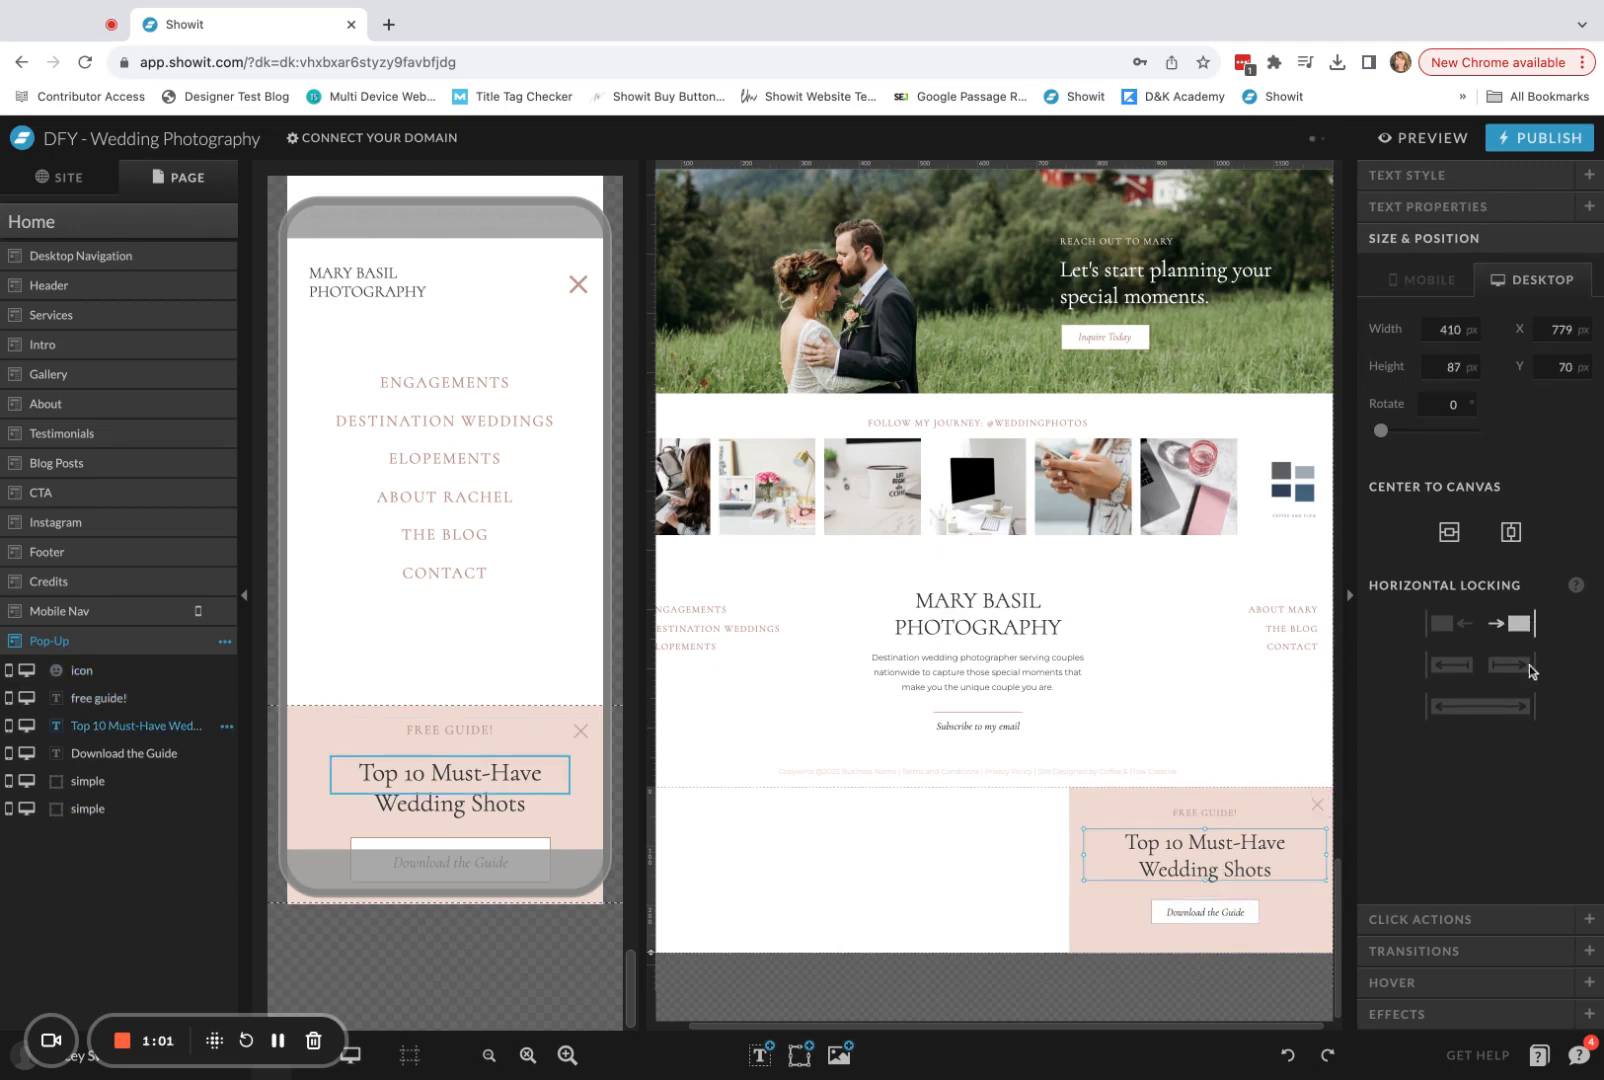
{"action": "left_click", "coordinate": [1230, 911]}
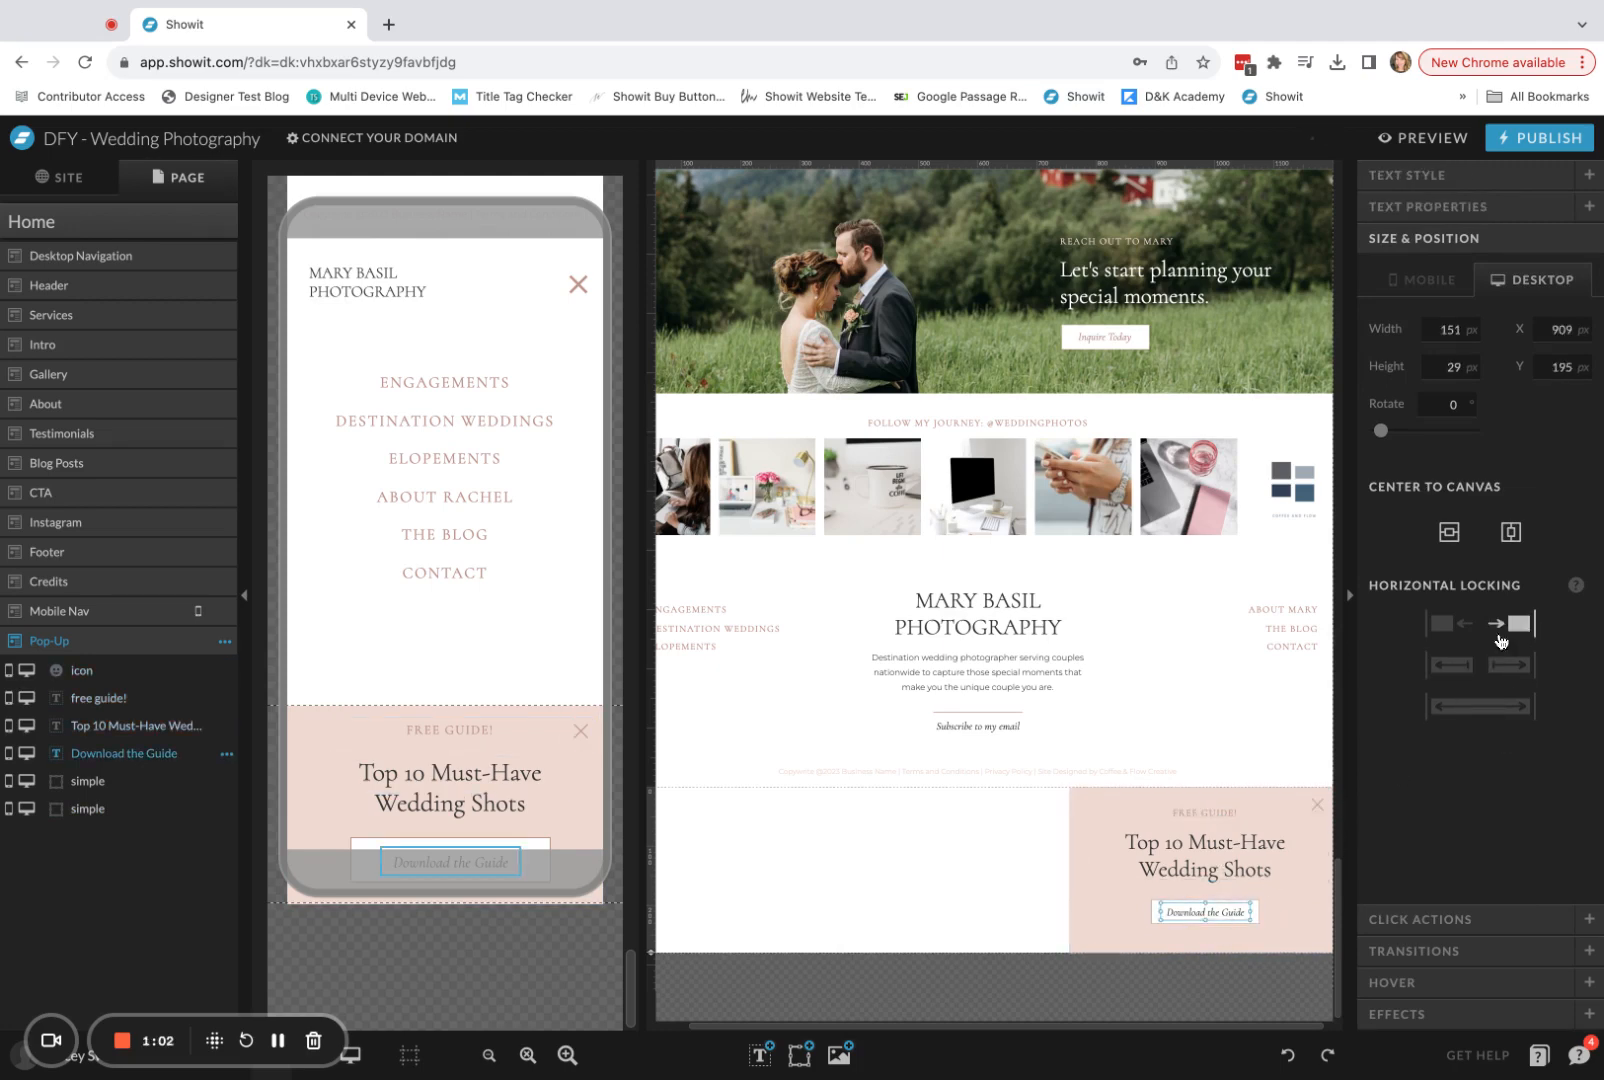
{"action": "left_click", "coordinate": [1252, 913]}
{"action": "left_click", "coordinate": [1520, 596]}
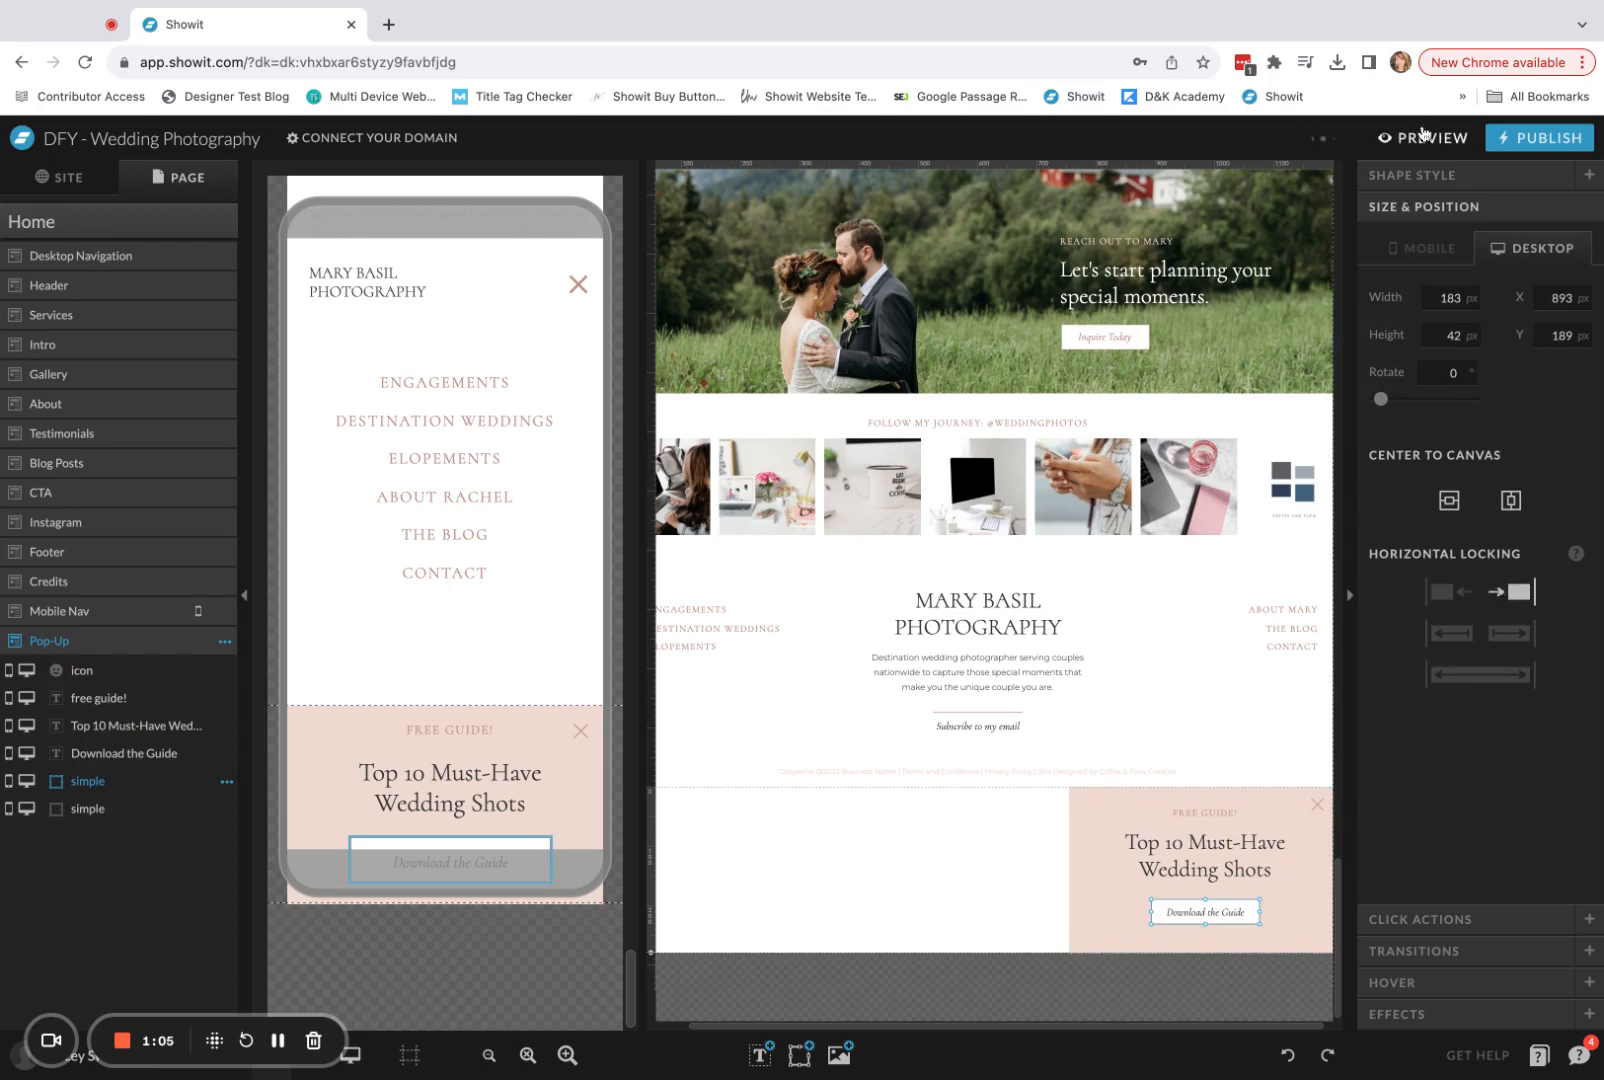
Preview the desktop Home page down to the blog posts to check the right-locked pop-up's position against the browser edge.
{"action": "left_click", "coordinate": [1425, 137]}
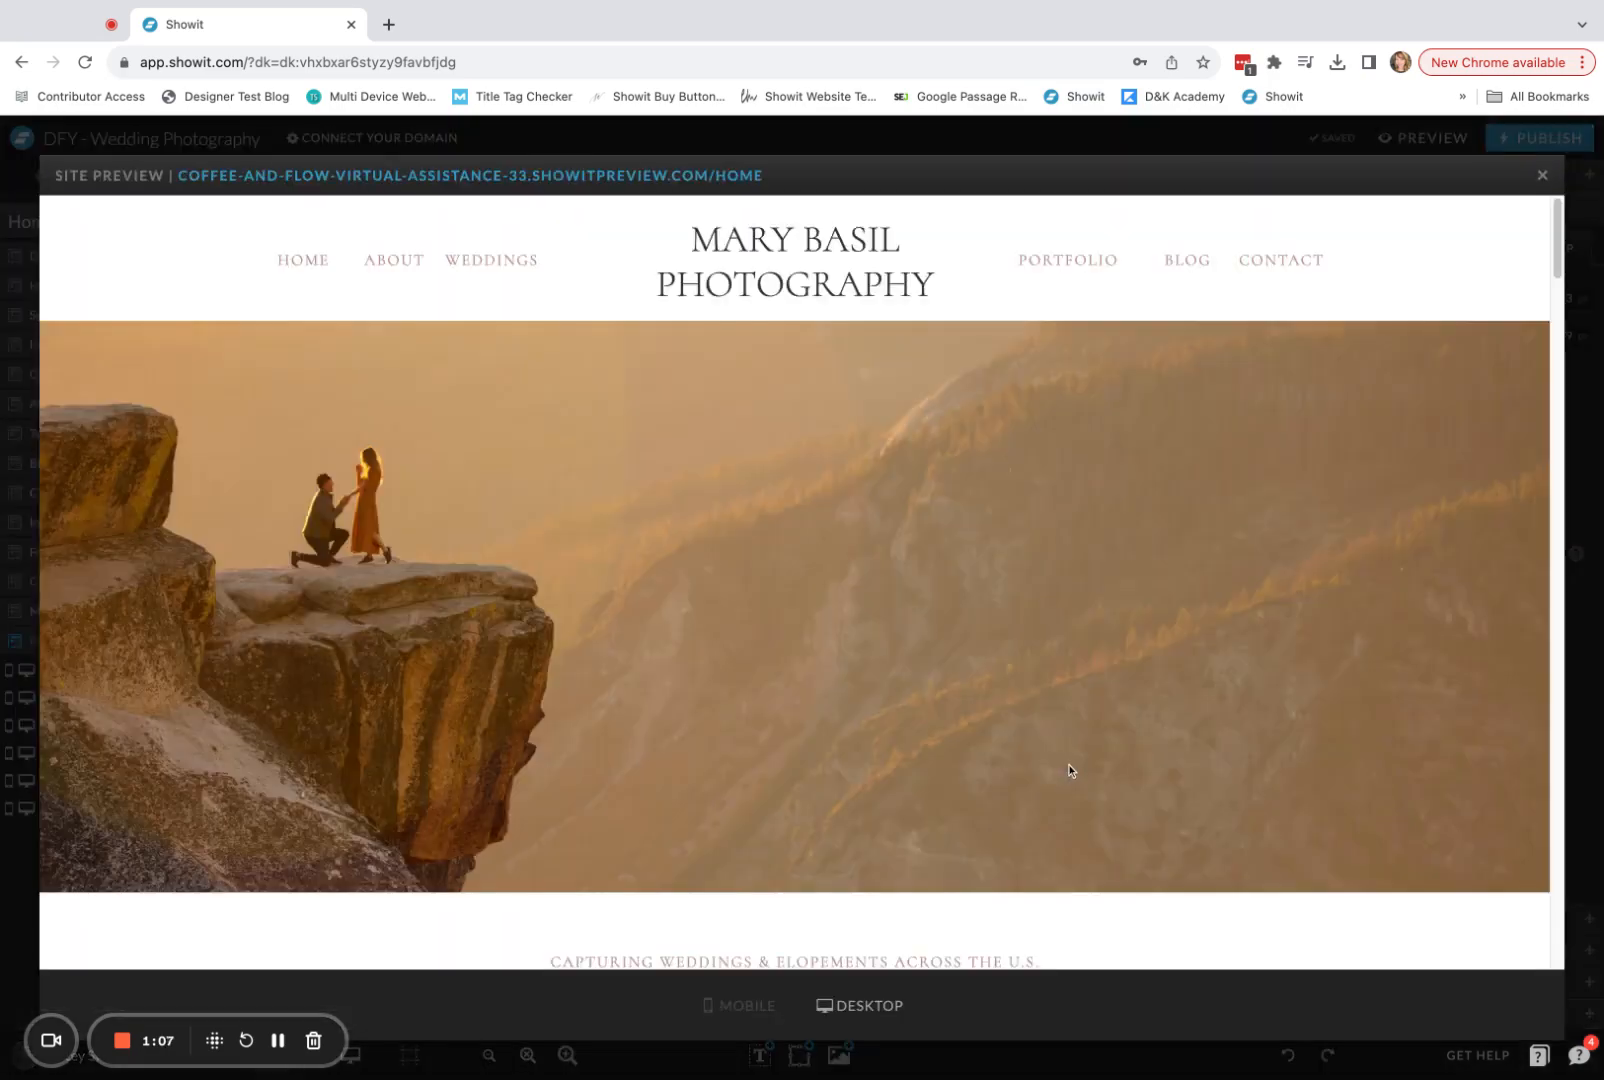
{"action": "scroll", "coordinate": [1068, 764], "scroll_direction": "down", "scroll_amount": 15}
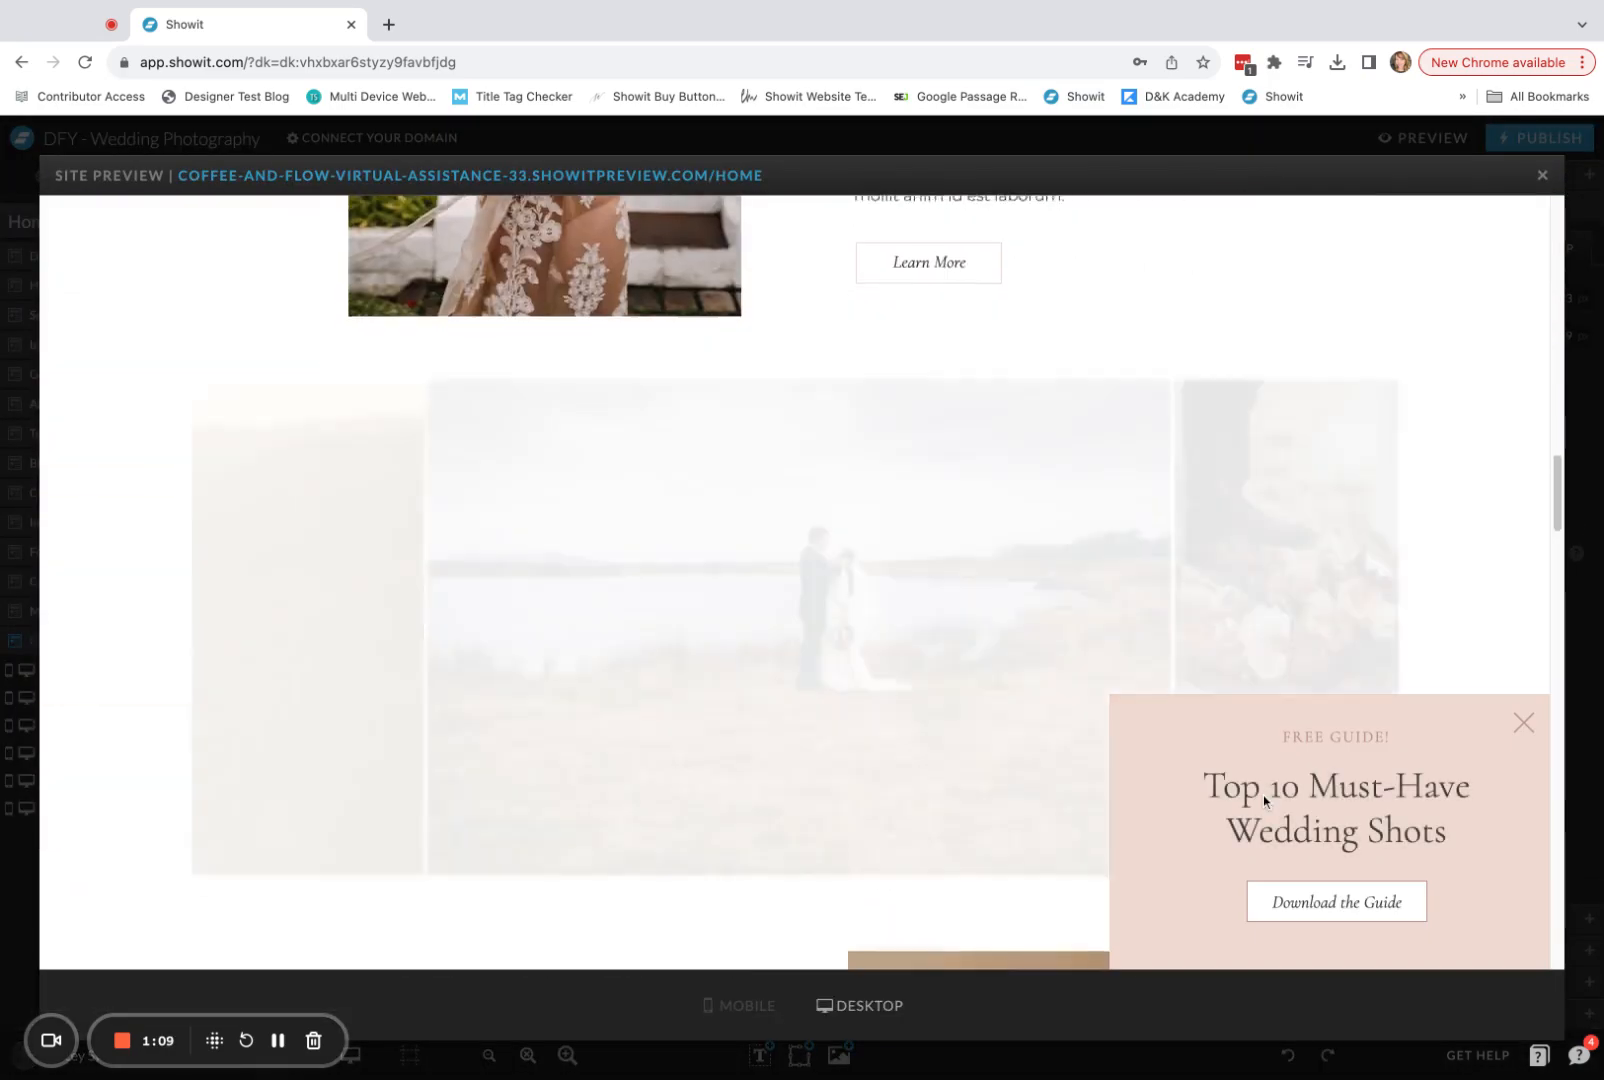
{"action": "scroll", "coordinate": [1263, 794], "scroll_direction": "down", "scroll_amount": 8}
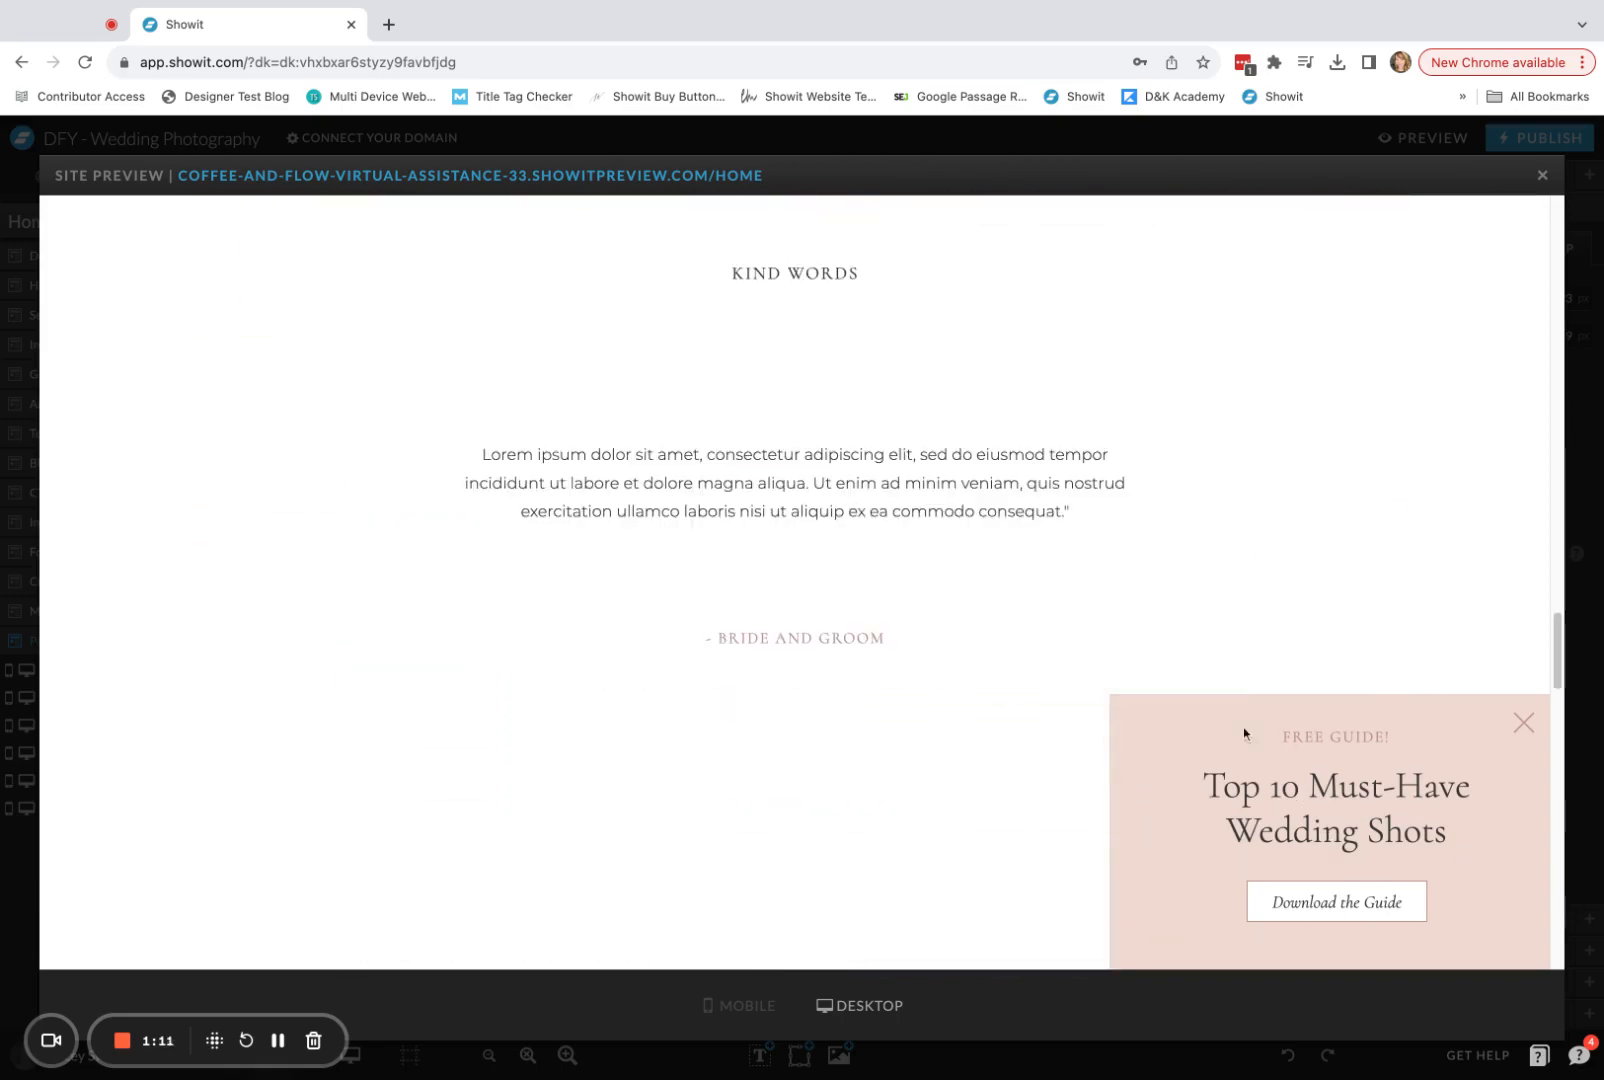
{"action": "scroll", "coordinate": [1450, 924], "scroll_direction": "down", "scroll_amount": 6}
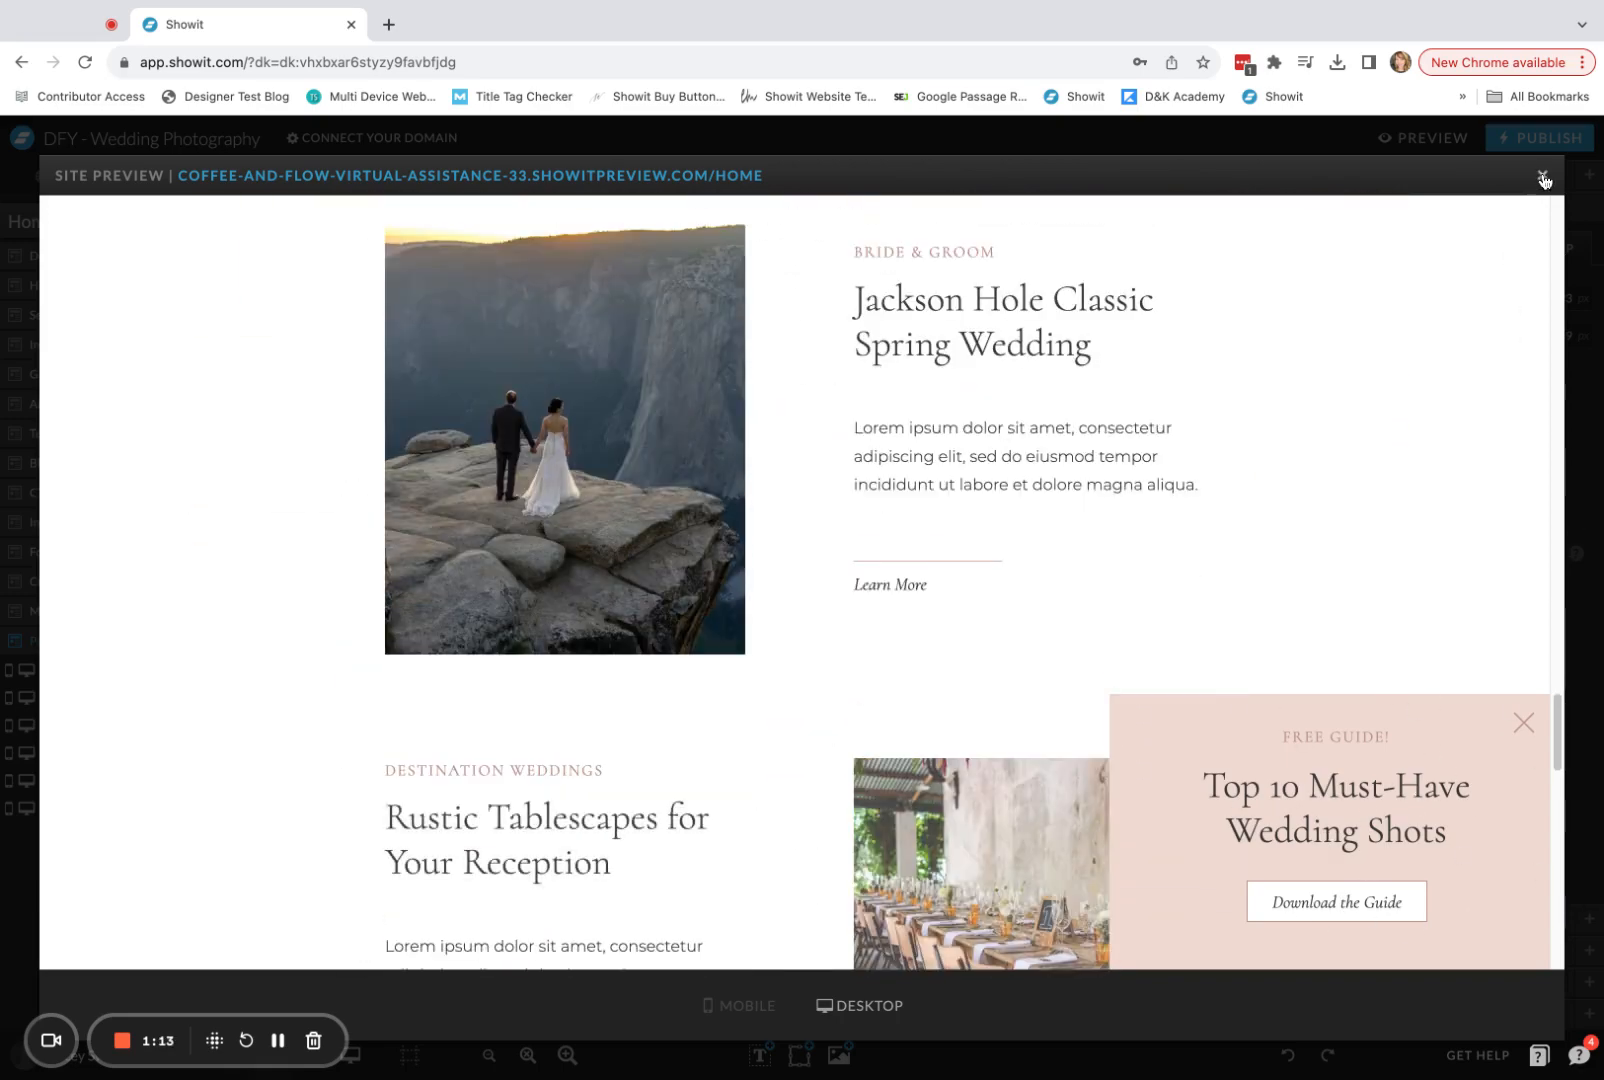
Switch the preview to the mobile Home page, check the pop-up on scroll, and return to the editor.
{"action": "left_click", "coordinate": [748, 1006]}
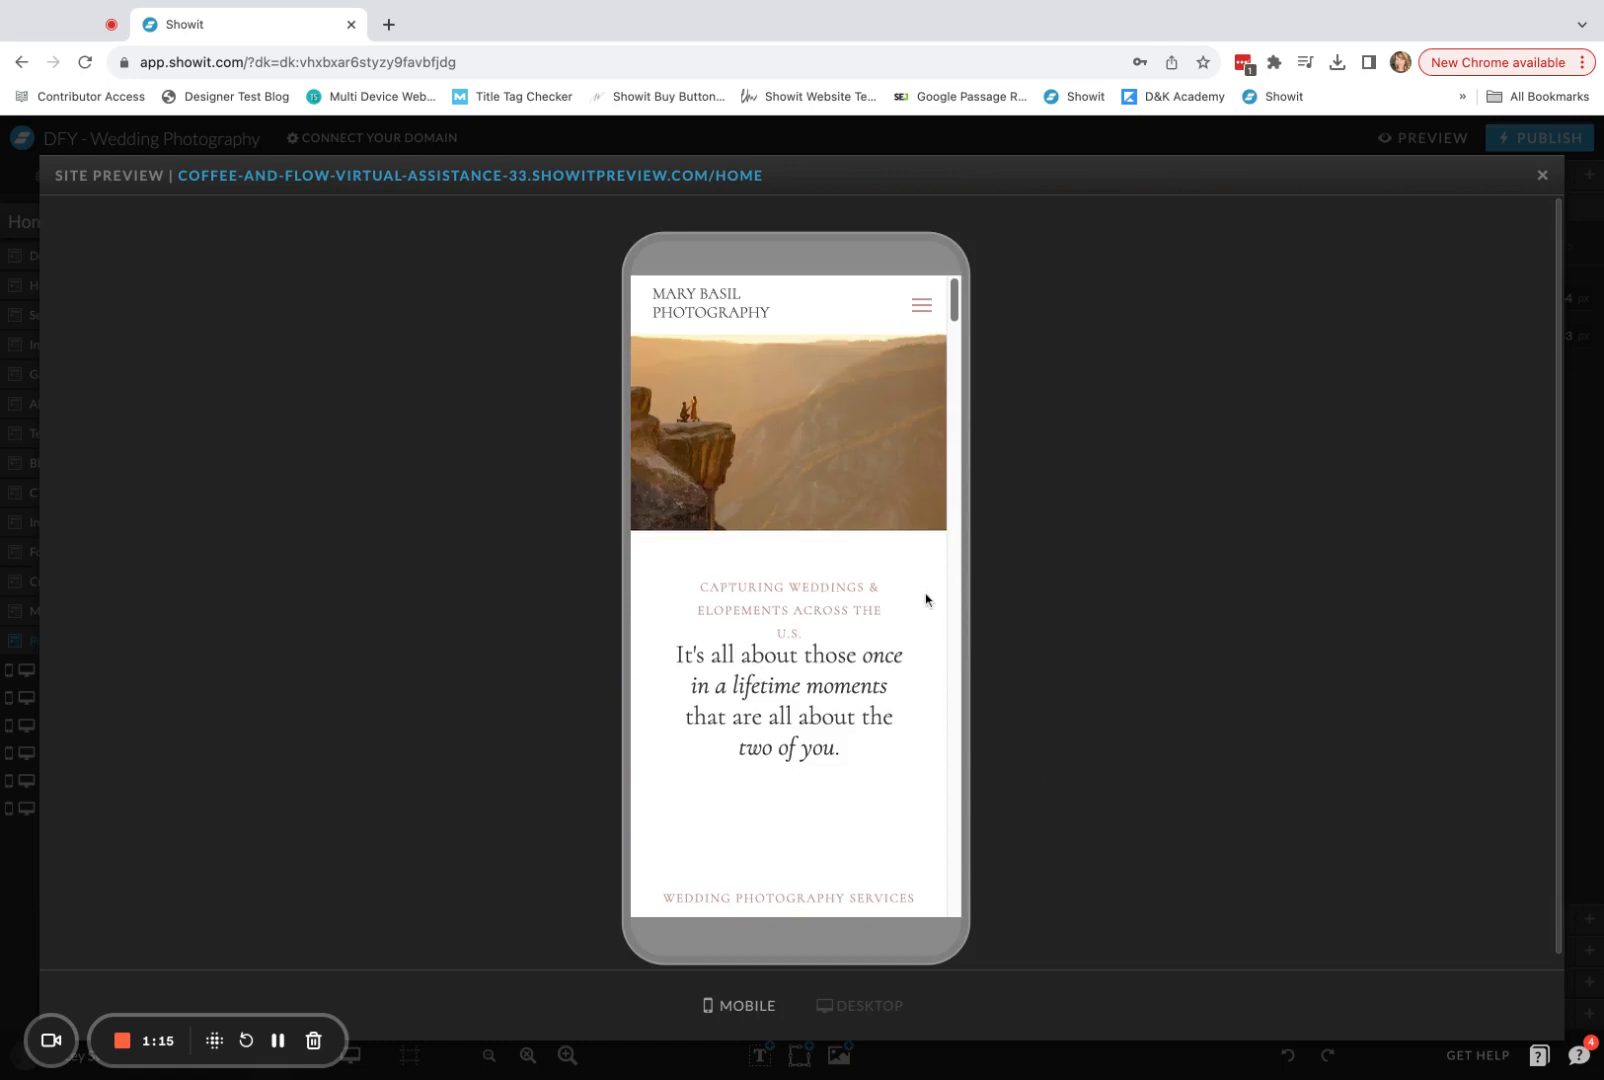
{"action": "scroll", "coordinate": [925, 600], "scroll_direction": "down", "scroll_amount": 15}
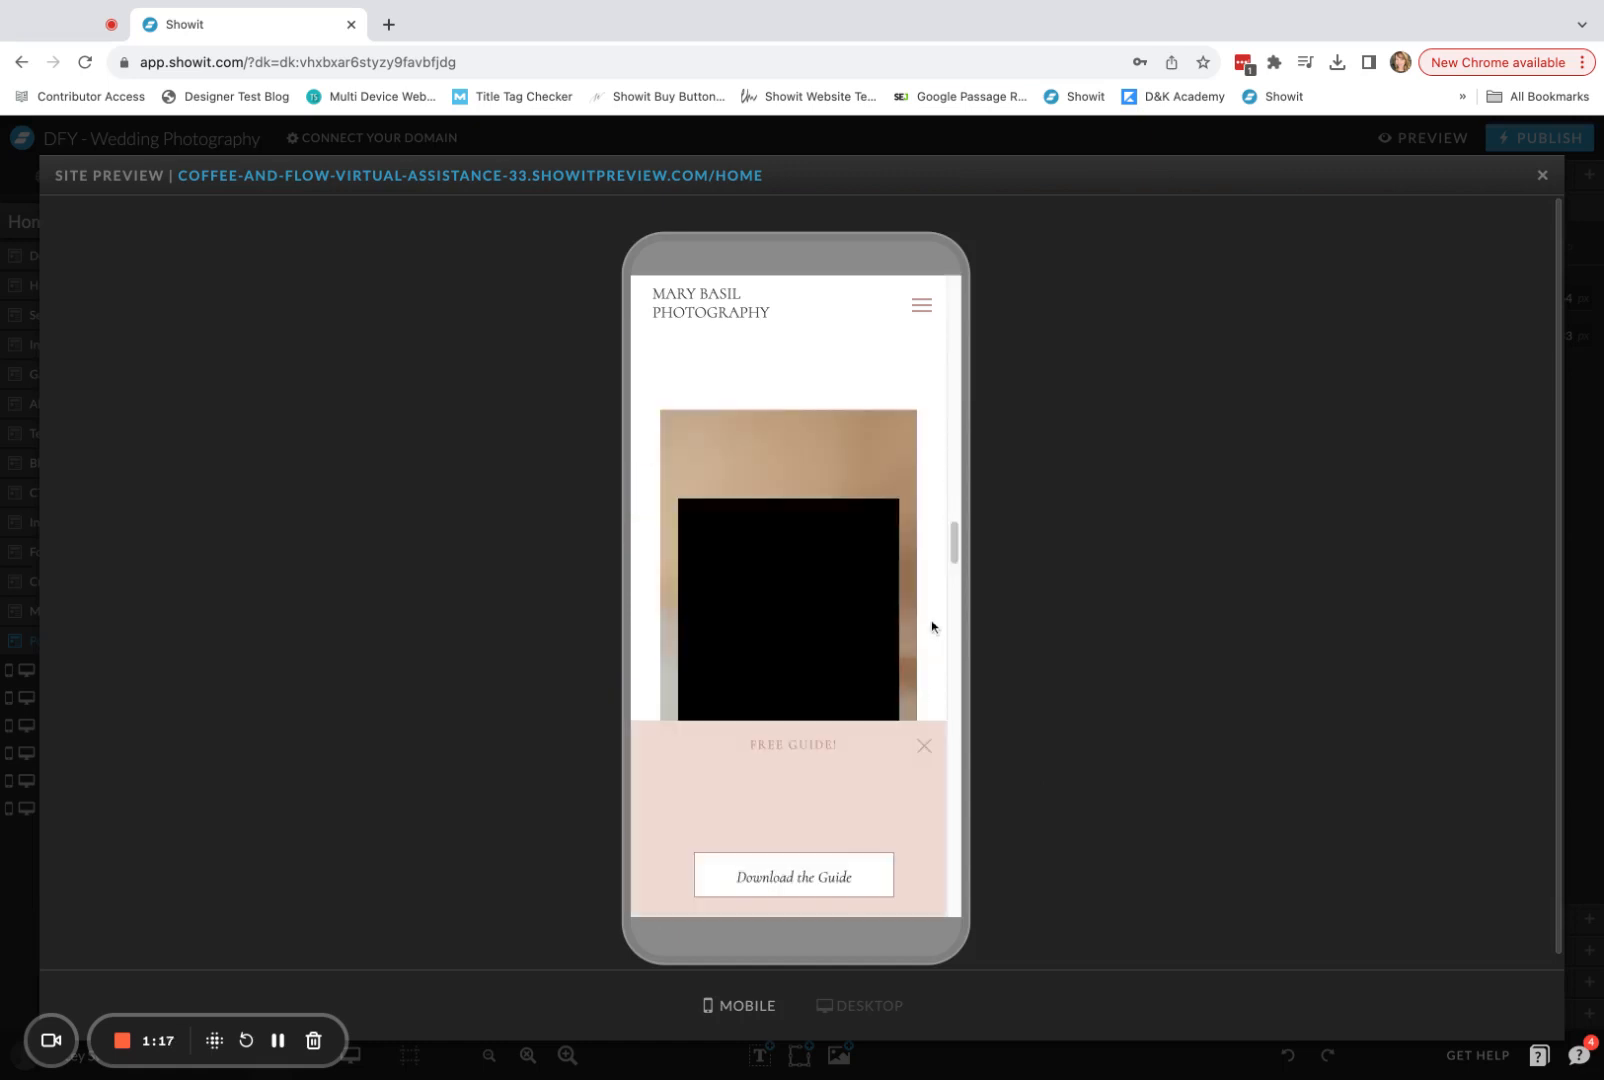
{"action": "scroll", "coordinate": [928, 690], "scroll_direction": "down", "scroll_amount": 5}
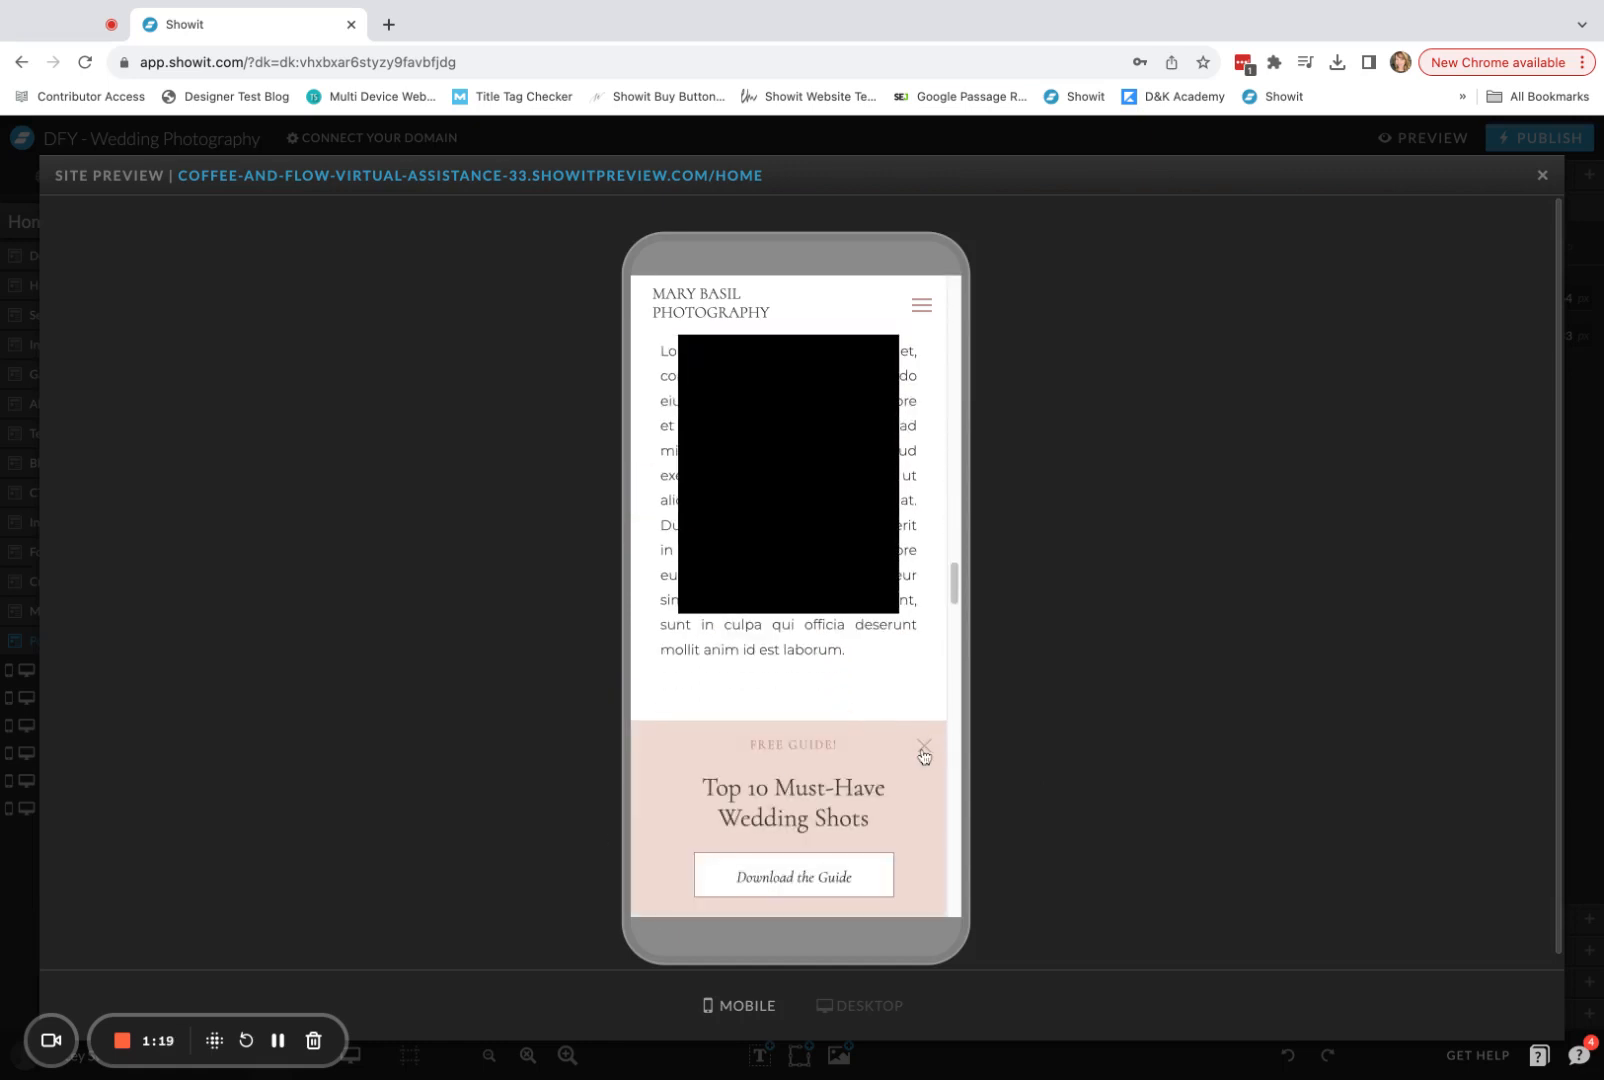
{"action": "left_click", "coordinate": [1540, 178]}
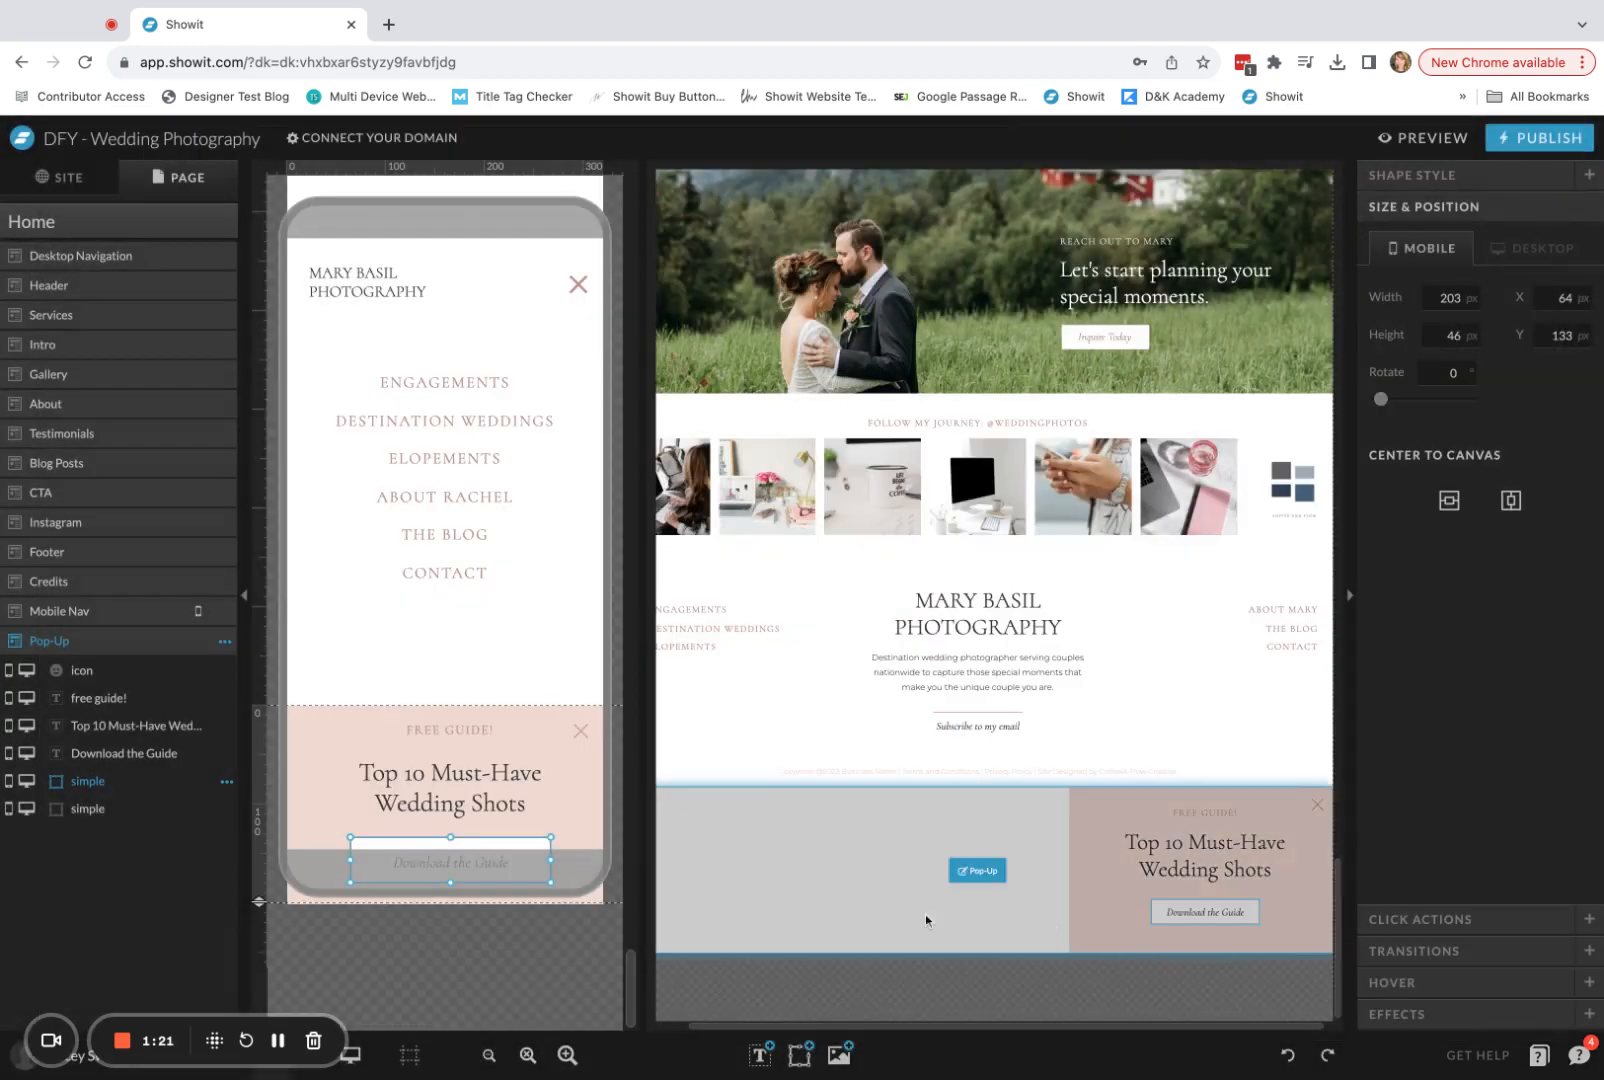